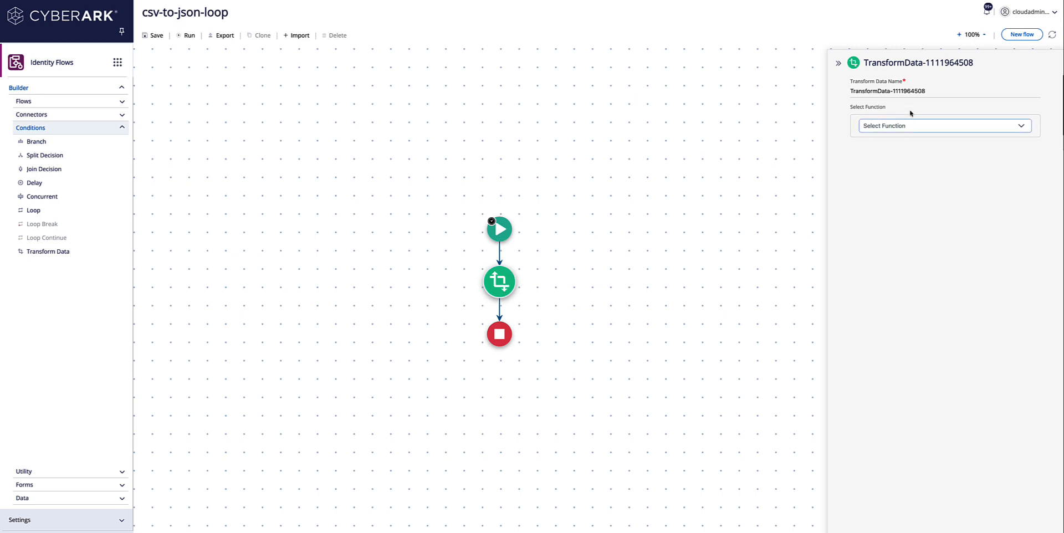
# Step: Rename the Transform Data step to csvToJson
pyautogui.moveTo(929, 91); pyautogui.dragTo(805, 95)
pyautogui.write('js')
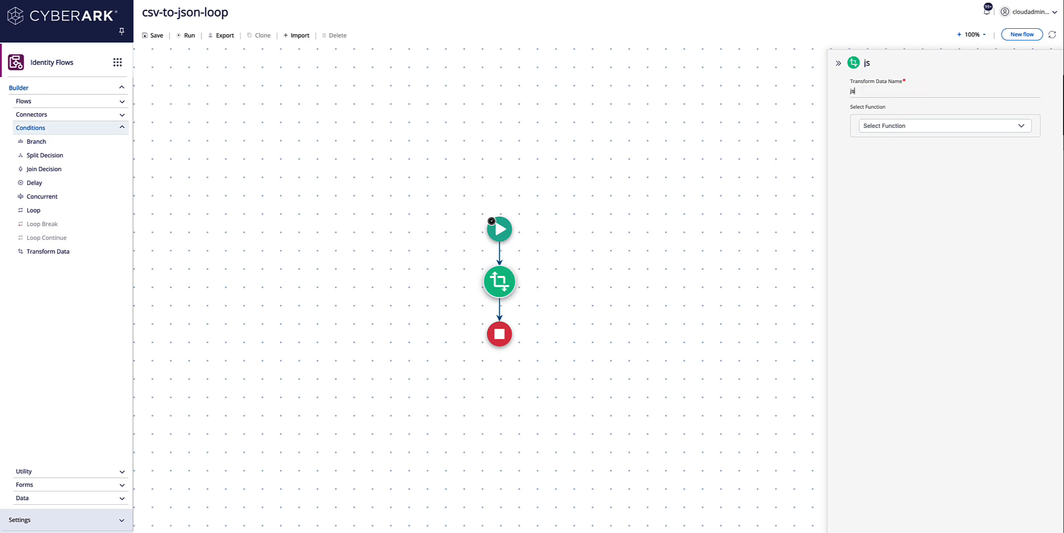
pyautogui.write('onTo')
pyautogui.press('BackSpace')
pyautogui.press('BackSpace')
pyautogui.press('BackSpace')
pyautogui.press('BackSpace')
pyautogui.press('BackSpace')
pyautogui.press('BackSpace')
pyautogui.write('csvToJson')
# Step: Set the step's transform function to CsvToJson
pyautogui.click(905, 126)
pyautogui.write('c')
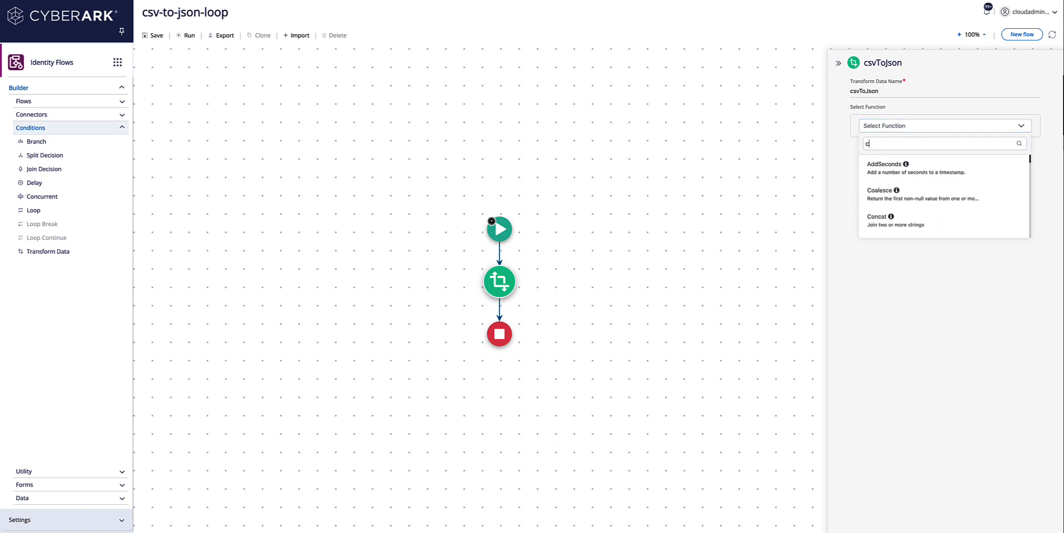
pyautogui.write('s')
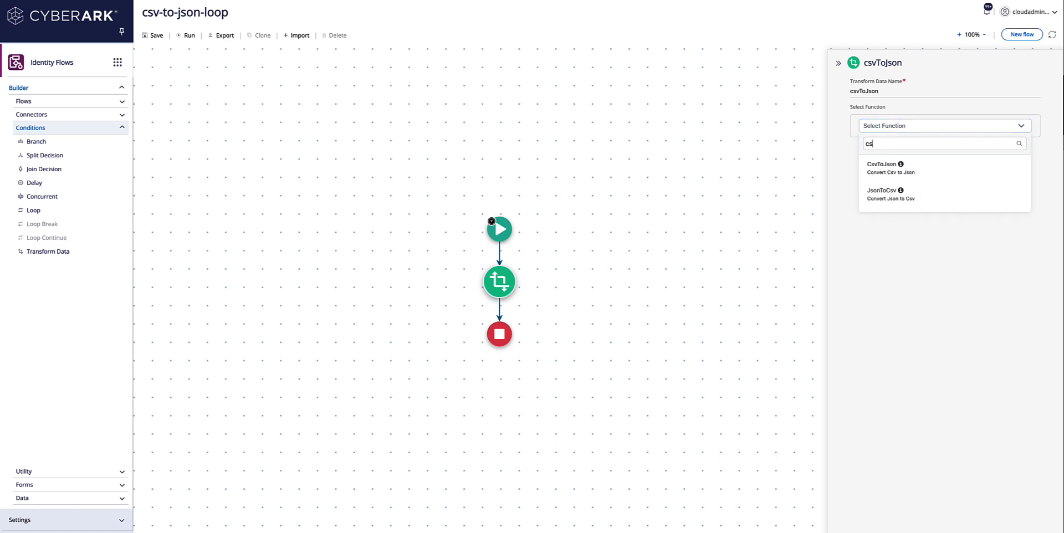
pyautogui.click(887, 169)
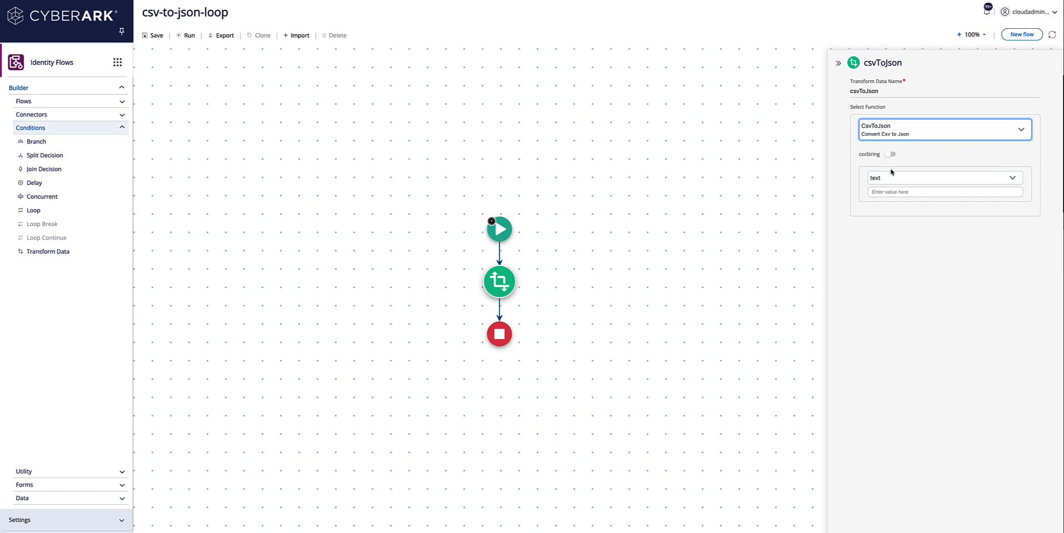
# Step: Start a new Webhook parameter named myFile with input type File
pyautogui.click(895, 191)
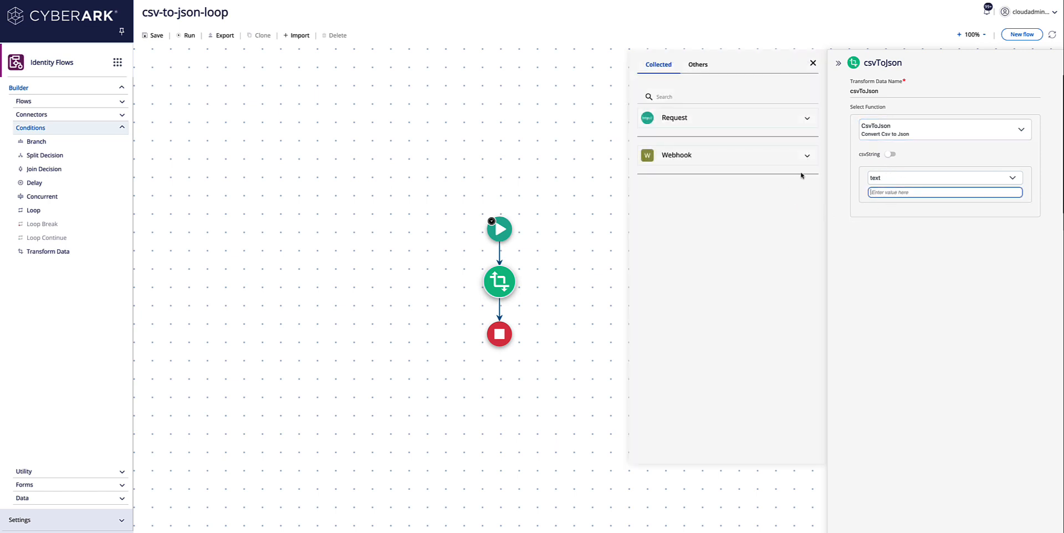
pyautogui.click(807, 157)
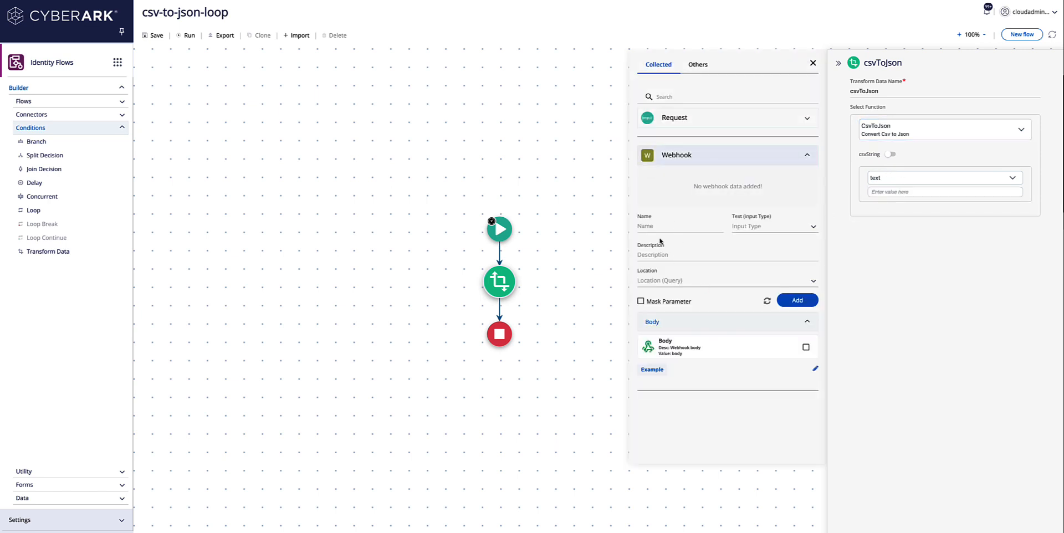
pyautogui.write('myFile')
pyautogui.click(813, 227)
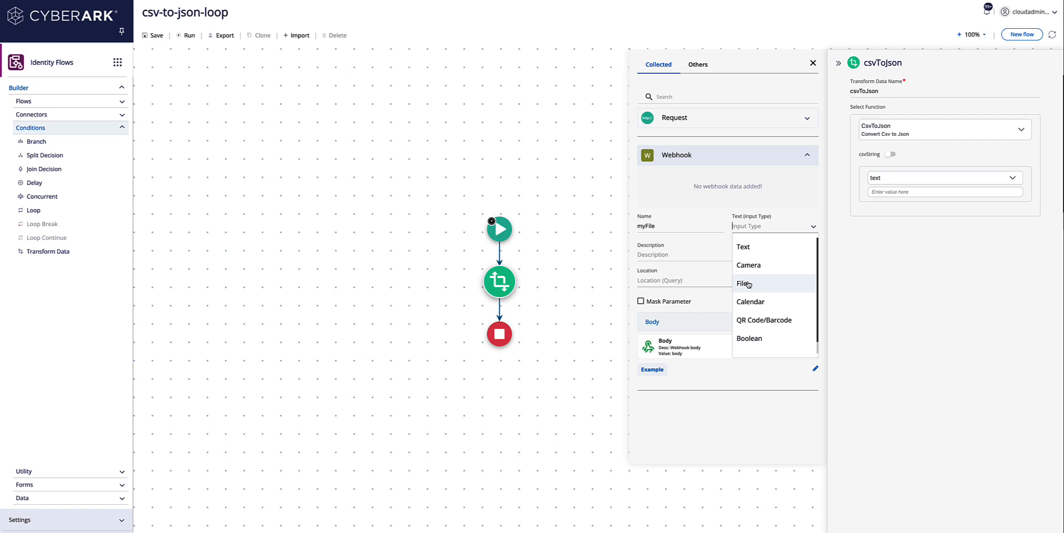
pyautogui.scroll(-1, 750, 287)
pyautogui.scroll(1, 749, 285)
pyautogui.click(748, 285)
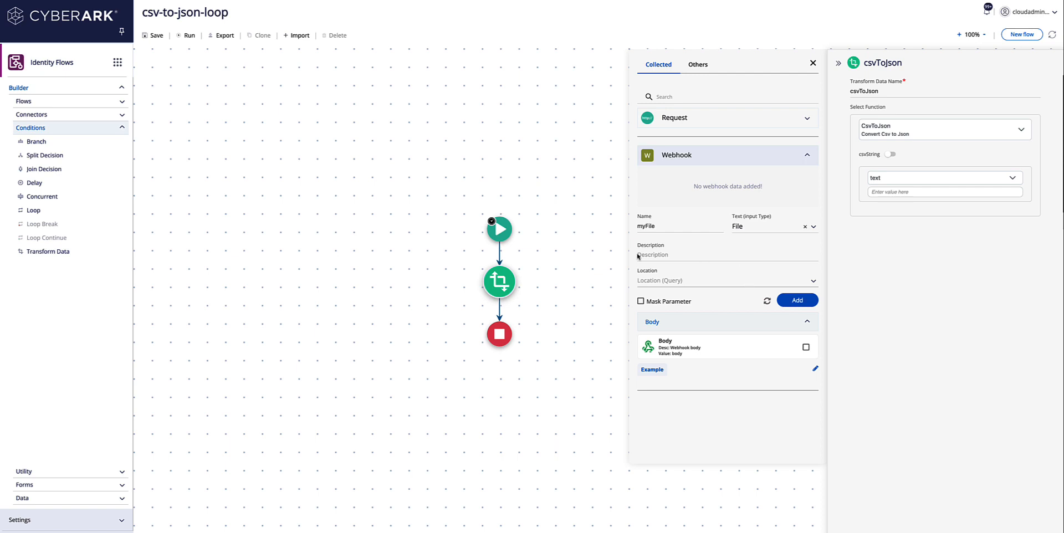
# Step: Describe the myFile parameter as 'file to convert' and add it
pyautogui.click(791, 302)
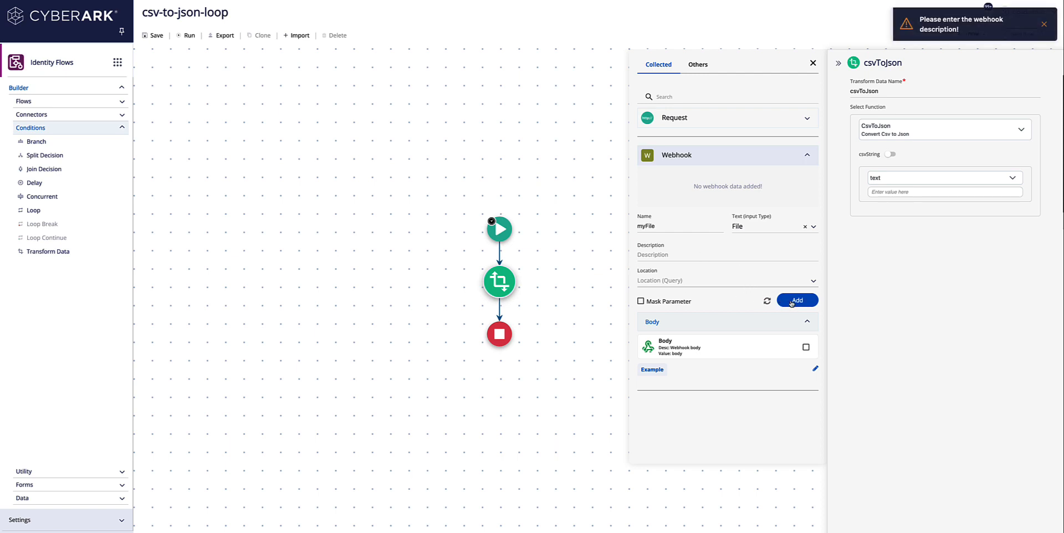
pyautogui.click(633, 256)
pyautogui.write('fille t')
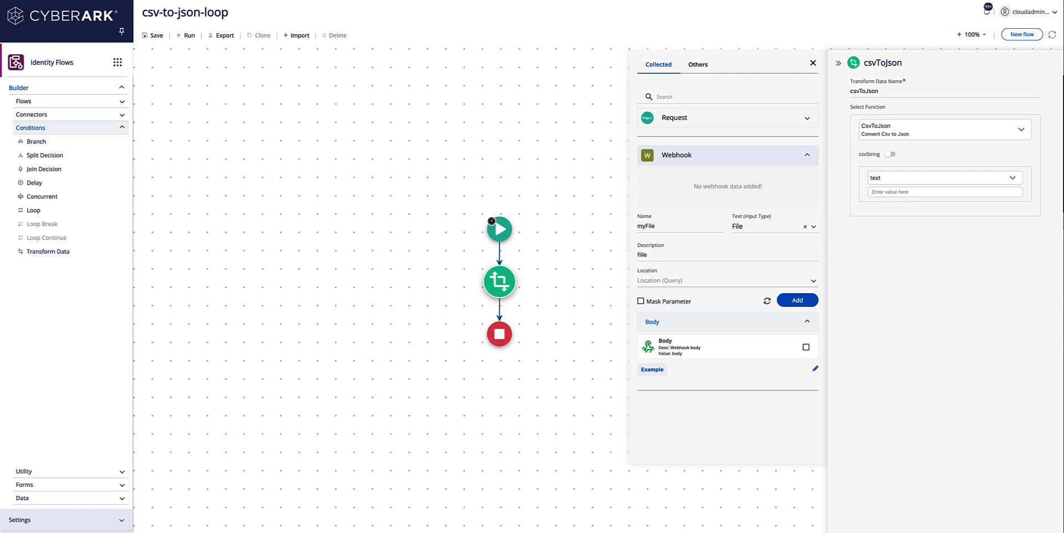
pyautogui.press('BackSpace')
pyautogui.write('e to convert')
pyautogui.click(798, 302)
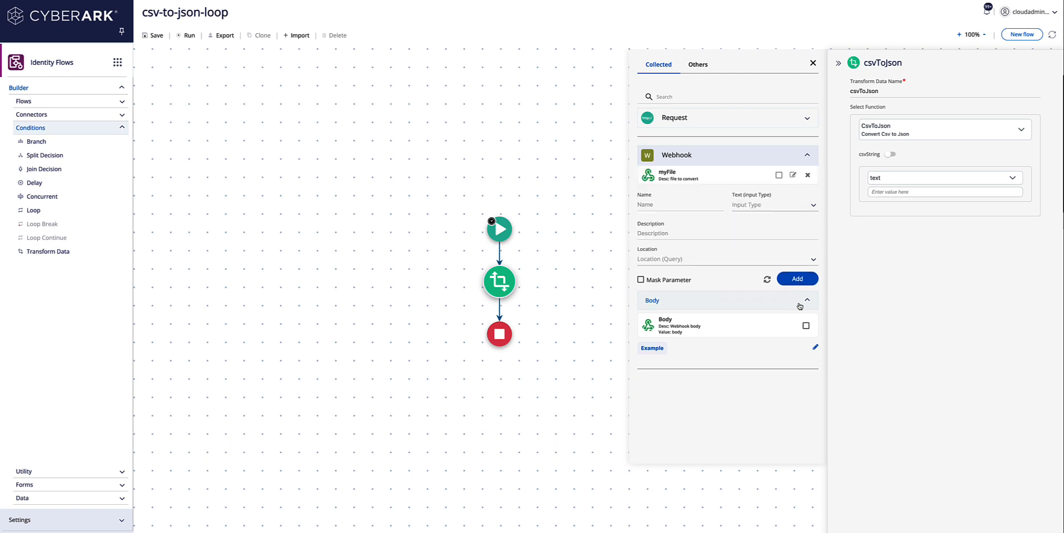
# Step: Fill csvString with myFile_content from the Webhook's myFile entry
pyautogui.click(876, 192)
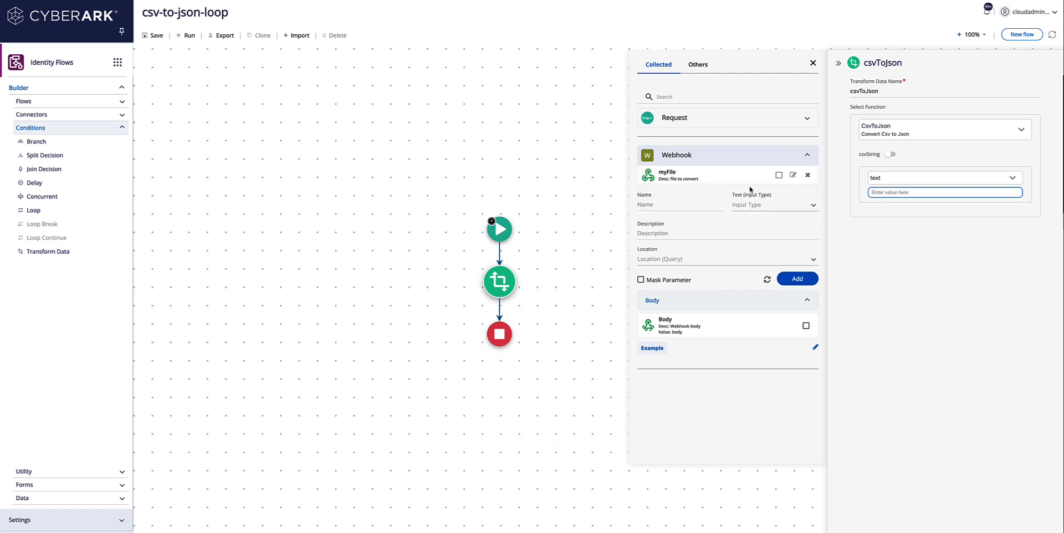
pyautogui.click(670, 178)
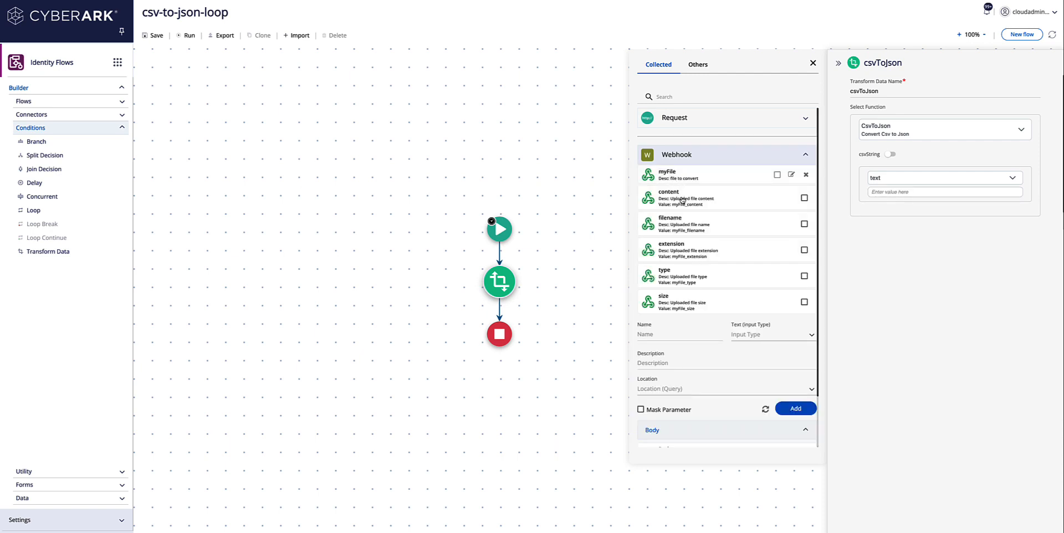
pyautogui.scroll(-1, 682, 225)
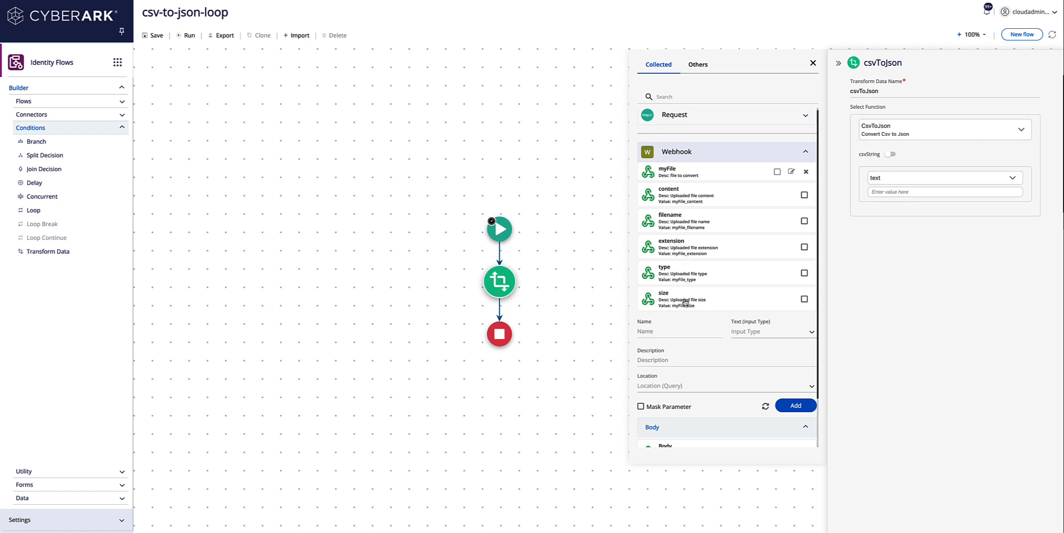
pyautogui.click(683, 198)
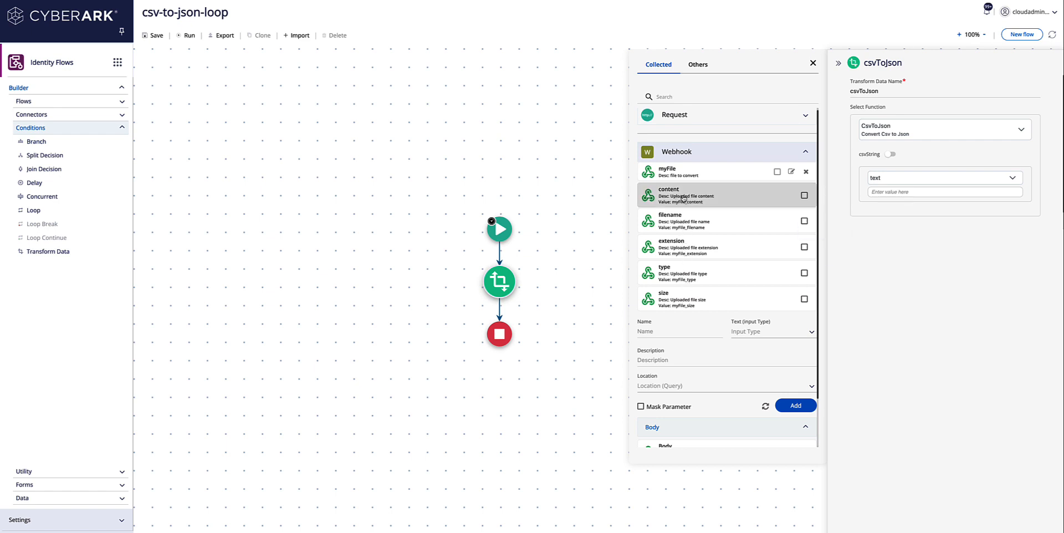
pyautogui.click(876, 192)
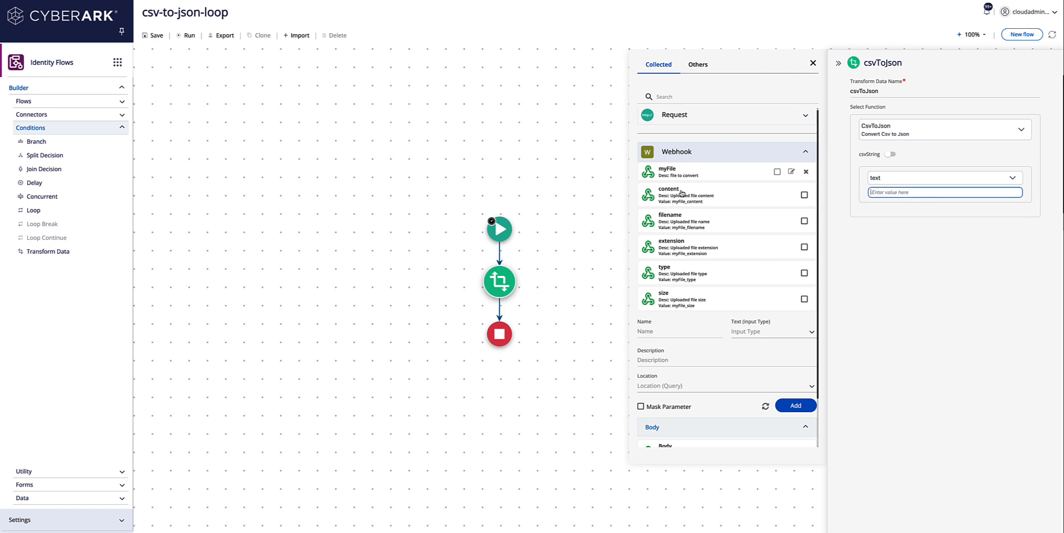
pyautogui.click(682, 195)
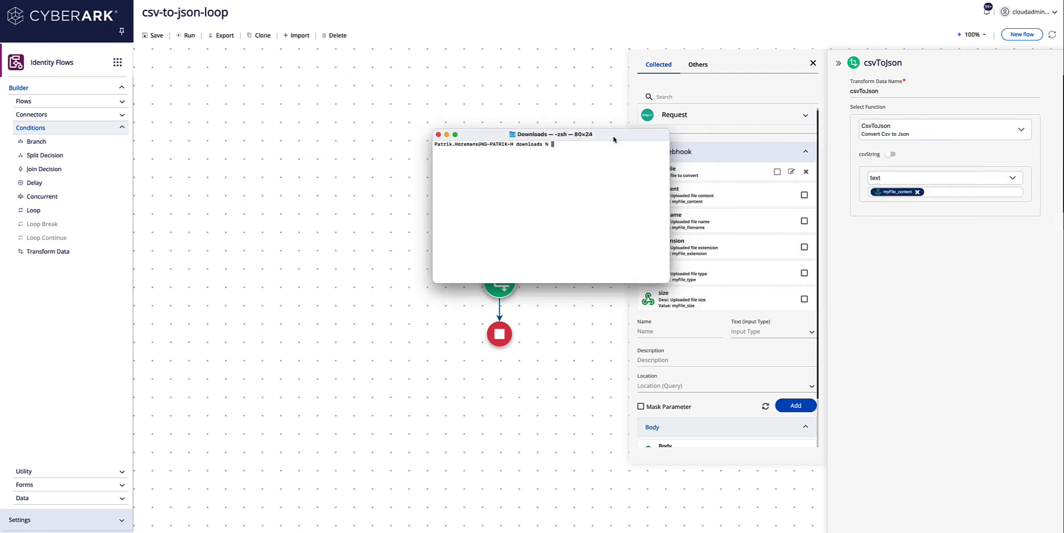
# Step: Write import.csv in nano with a name,email,data header and three sample rows
pyautogui.moveTo(614, 136); pyautogui.dragTo(559, 133)
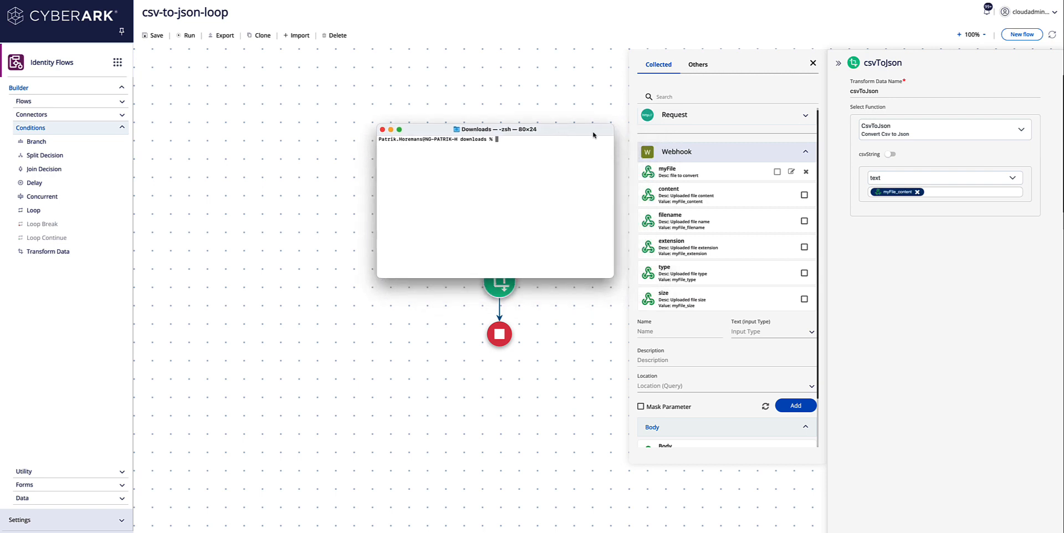
pyautogui.write('nano import.csv')
pyautogui.press('Return')
pyautogui.write('name')
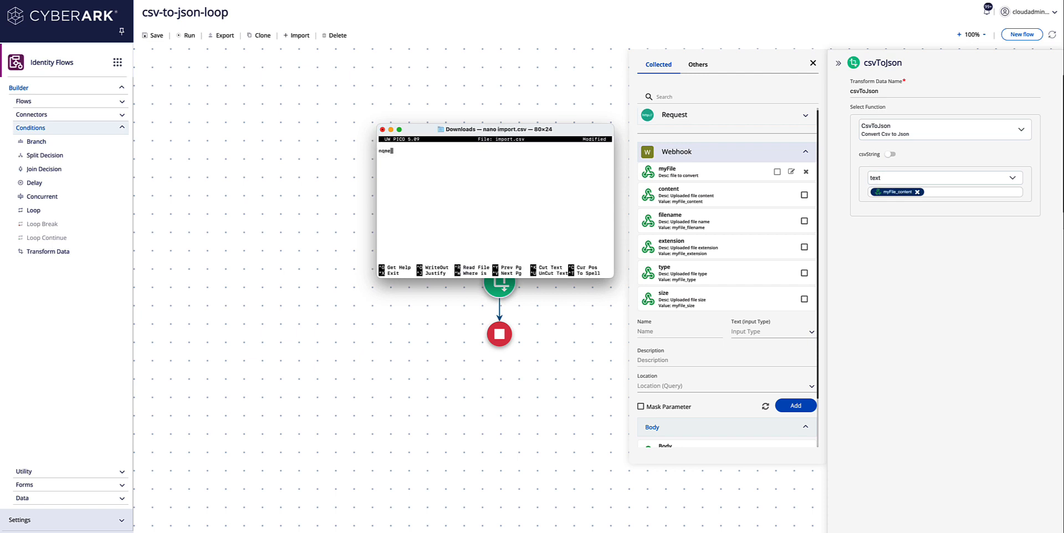
pyautogui.press('BackSpace')
pyautogui.press('BackSpace')
pyautogui.press('BackSpace')
pyautogui.write('ame')
pyautogui.write(',email,')
pyautogui.write('data ')
pyautogui.write('patrik')
pyautogui.write(',p@her')
pyautogui.write('e')
pyautogui.write('.com,')
pyautogui.write('something t')
pyautogui.write('o say')
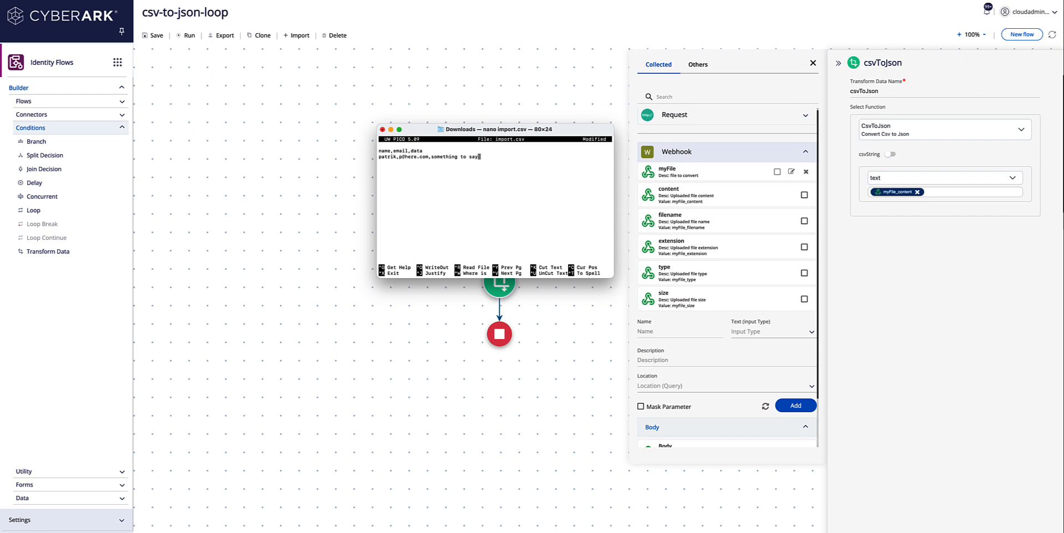
pyautogui.press('Return')
pyautogui.write('jeffrey,j@there.com,nothing to say')
pyautogui.press('Return')
pyautogui.write('maria,m@somew')
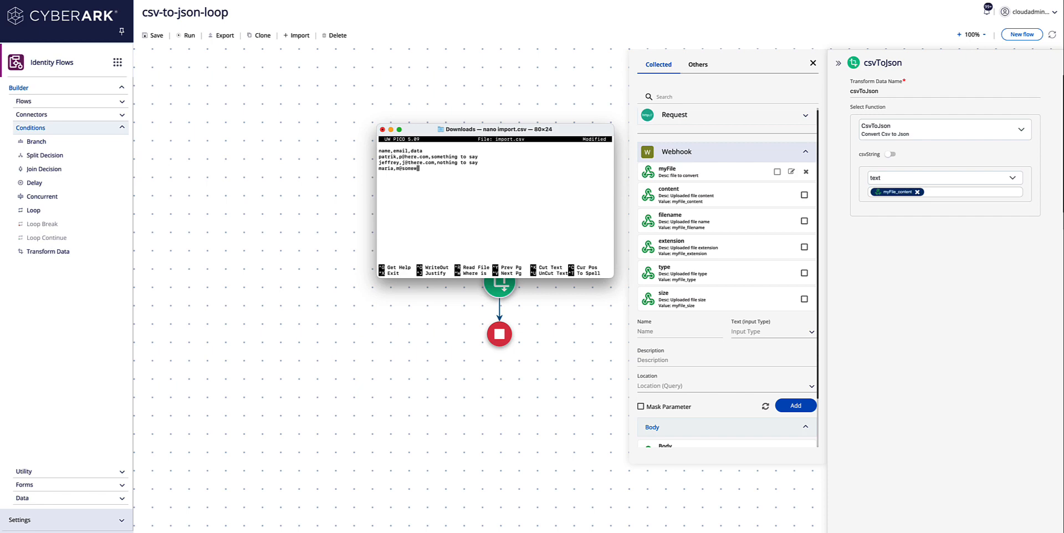
pyautogui.write('here.com,lots to say')
# Step: Save import.csv, exit nano and return to the flow builder
pyautogui.hotkey('ctrl', 'y')
pyautogui.hotkey('ctrl', 'x')
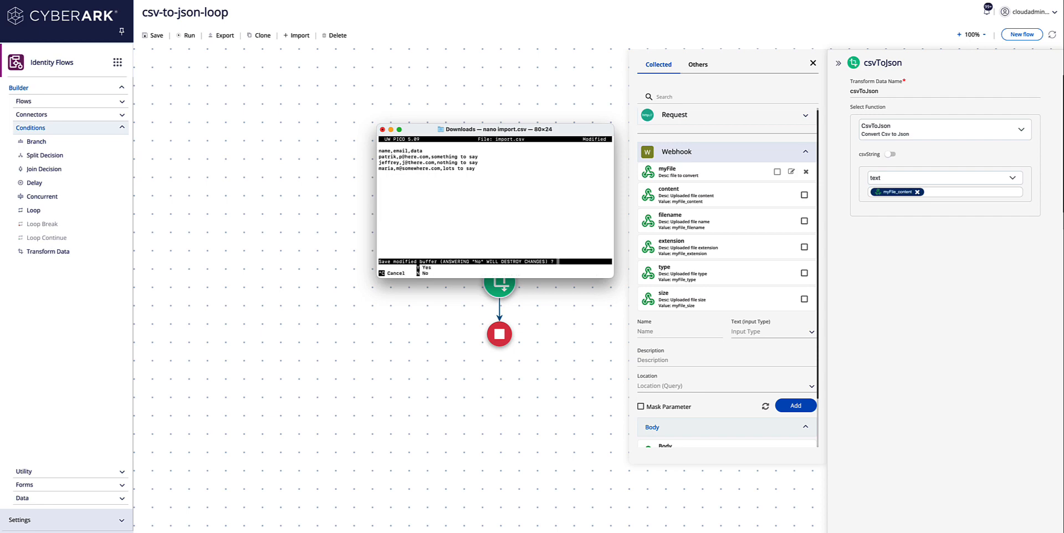
pyautogui.press('y')
pyautogui.press('Return')
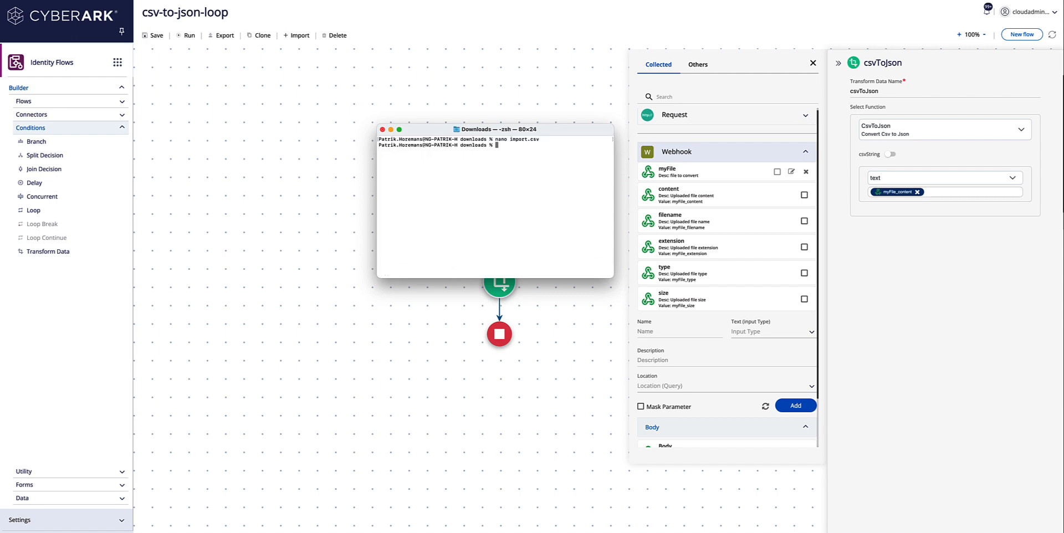
pyautogui.click(364, 296)
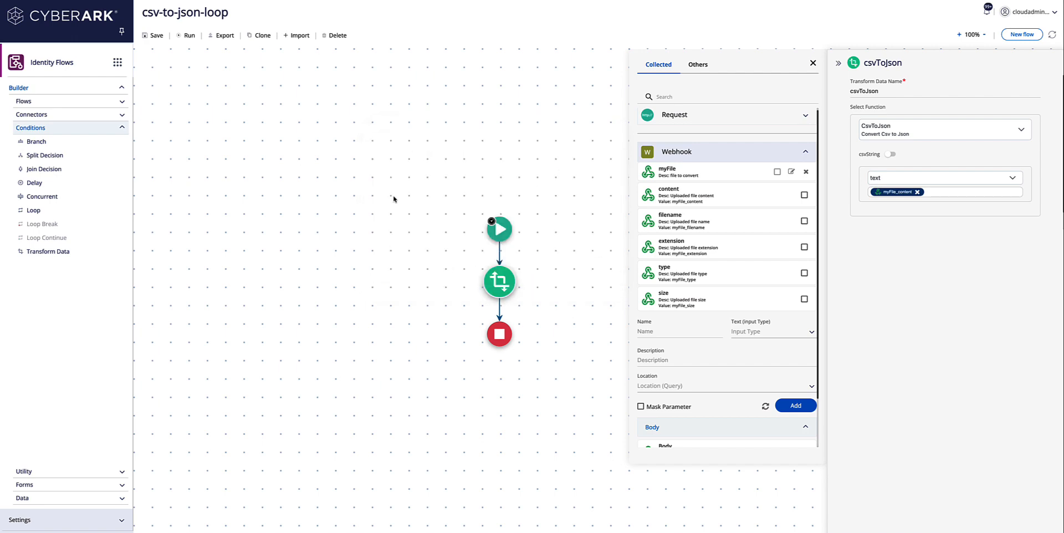
# Step: Save and run the flow, uploading import.csv as the input file
pyautogui.click(185, 36)
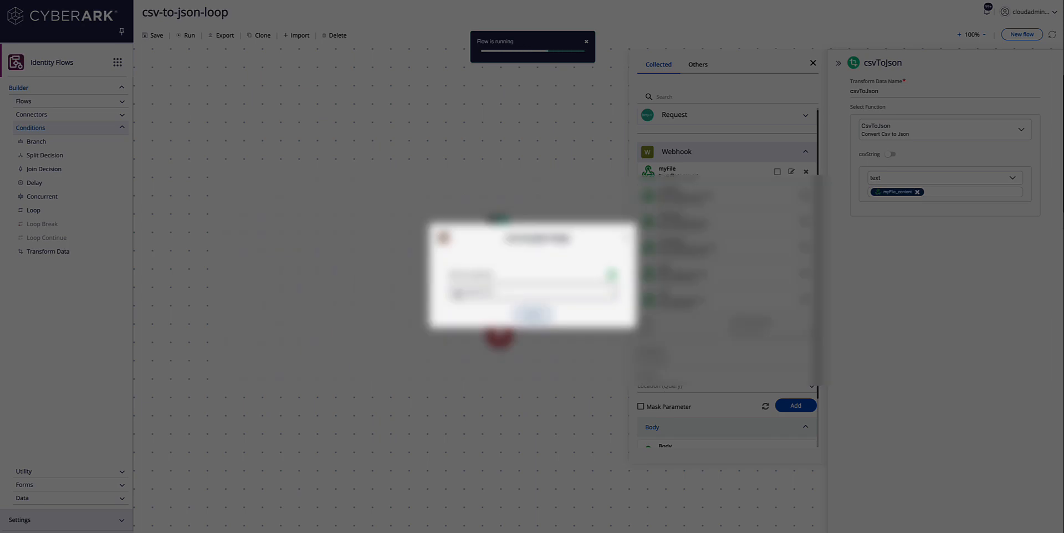
pyautogui.click(458, 293)
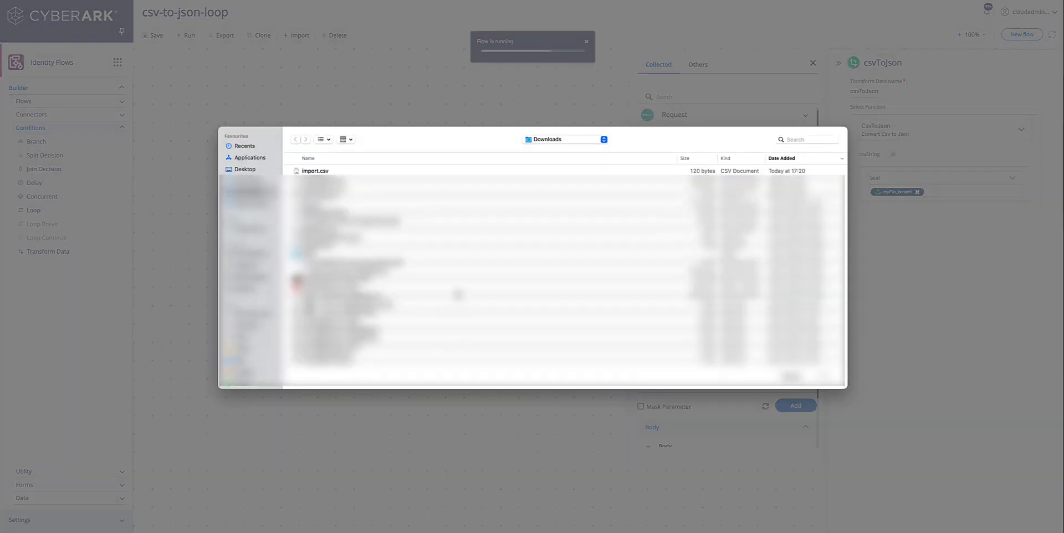
pyautogui.click(321, 171)
pyautogui.click(825, 377)
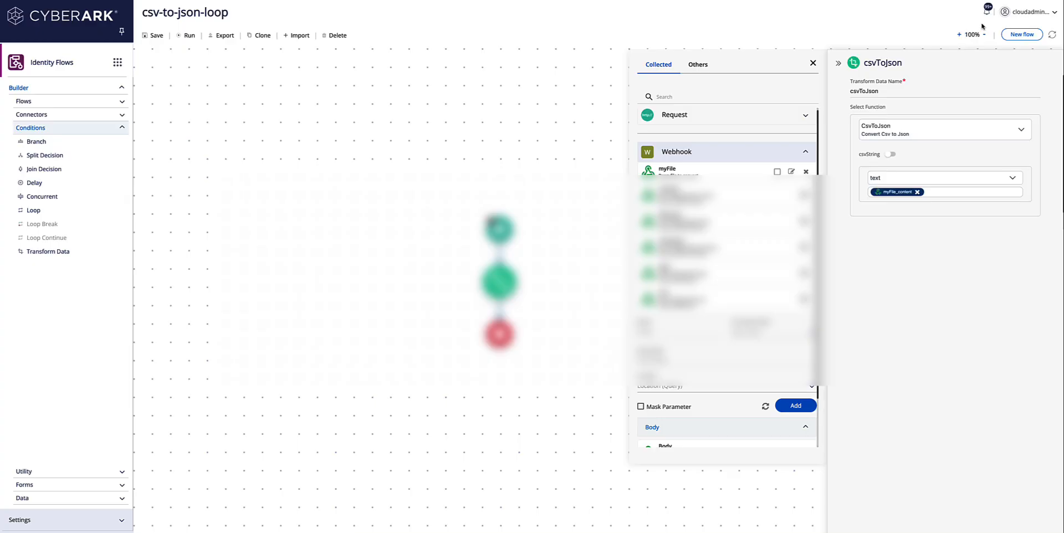
# Step: Copy the csvToJson step's JSON output from the latest run log, then close it
pyautogui.click(987, 11)
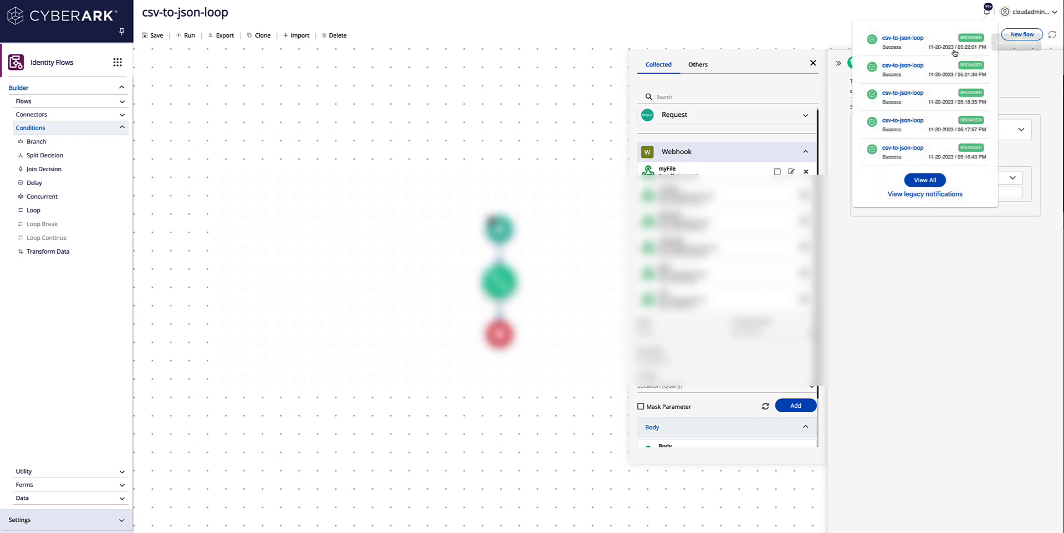
pyautogui.click(912, 43)
pyautogui.click(287, 219)
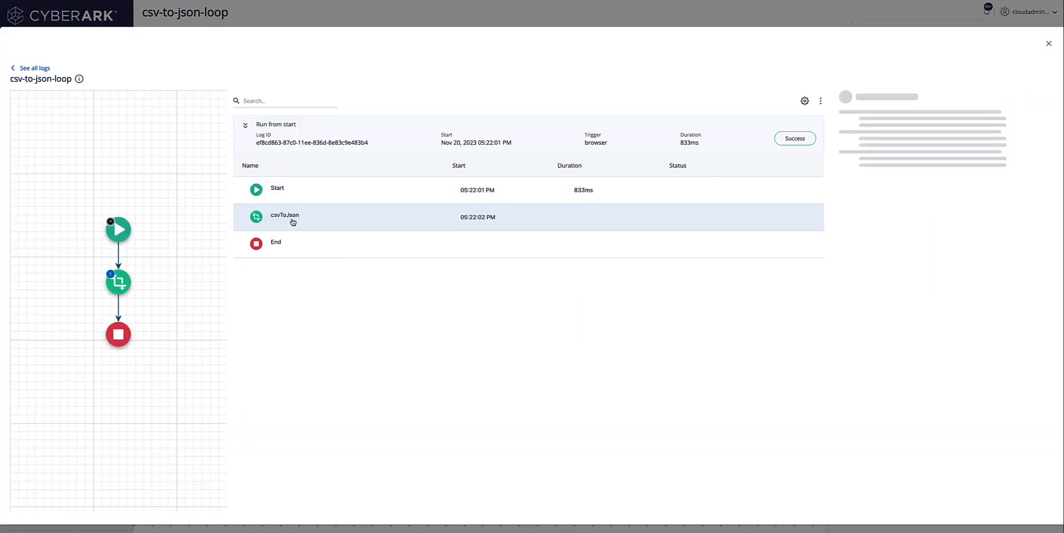
pyautogui.click(863, 211)
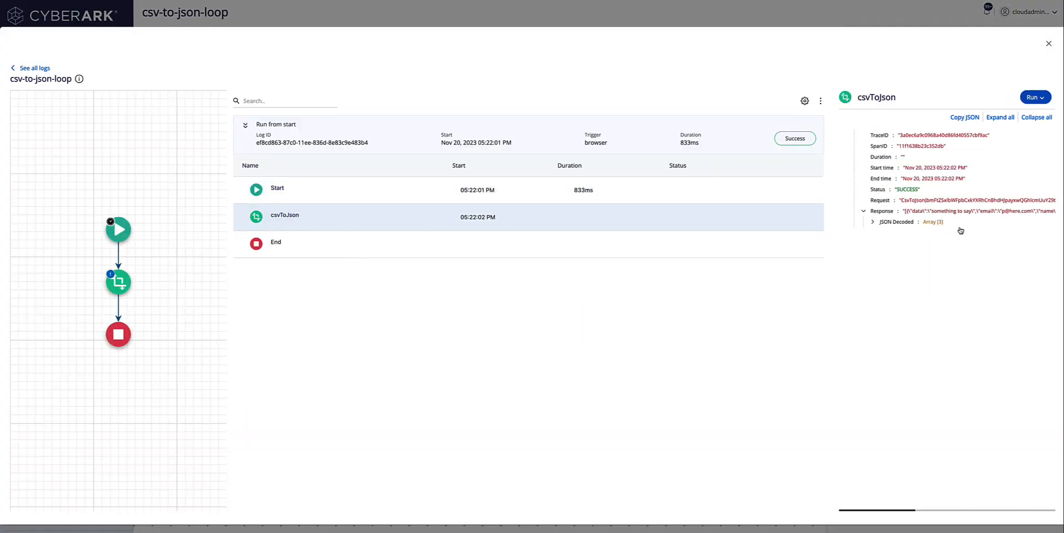
pyautogui.click(953, 223)
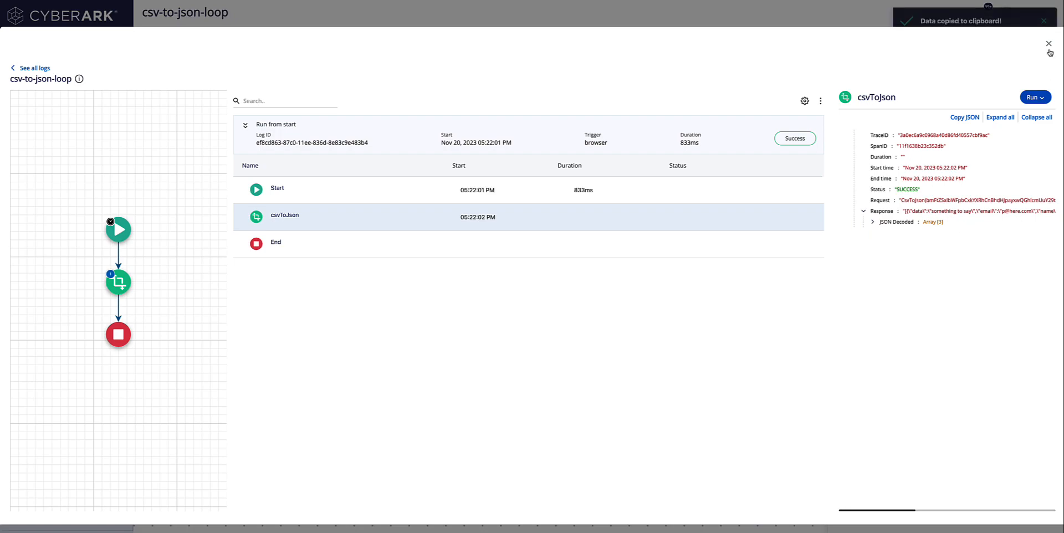
pyautogui.click(1049, 44)
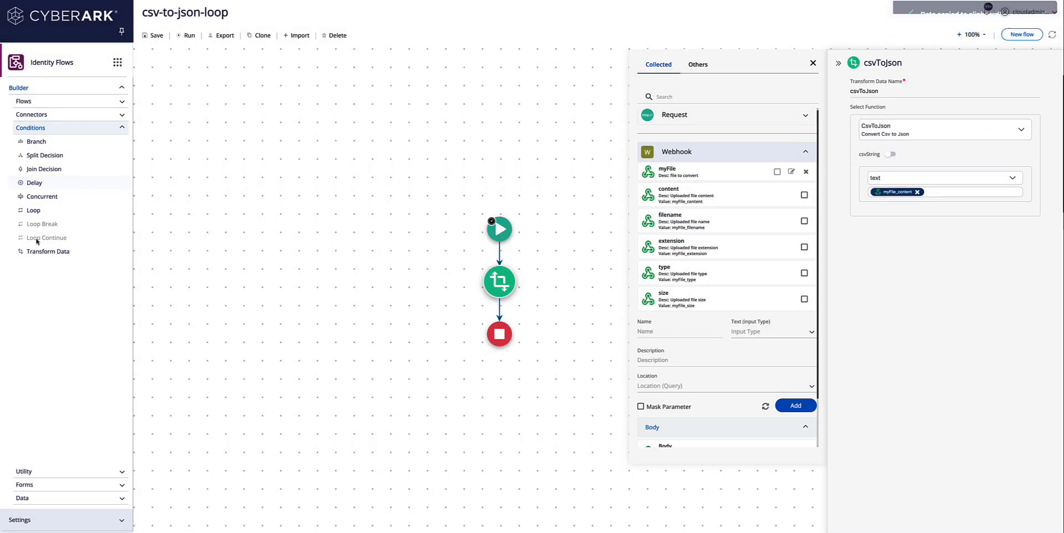
# Step: Add a Loop step after csvToJson and open its array data picker
pyautogui.moveTo(38, 219); pyautogui.dragTo(500, 301)
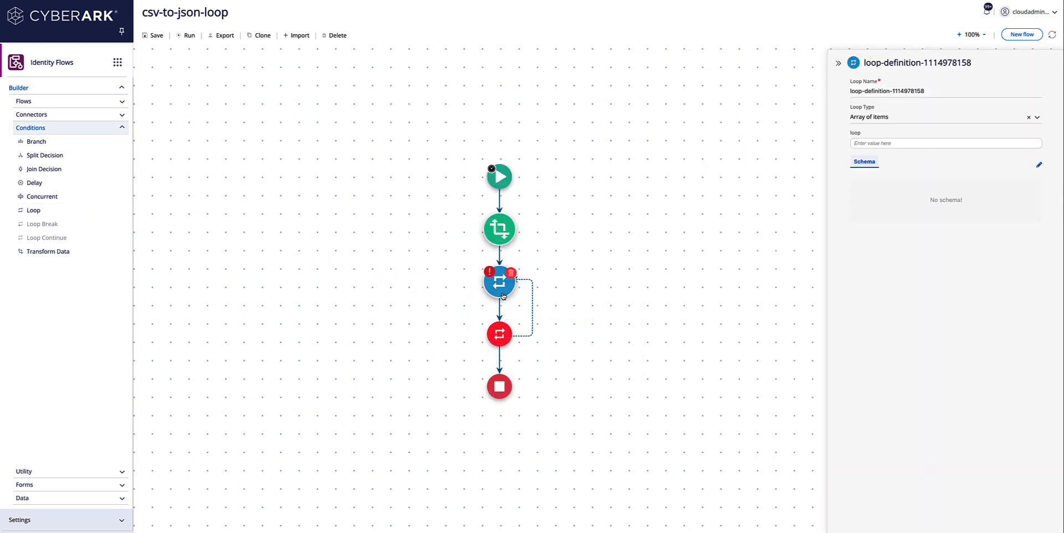
pyautogui.click(889, 144)
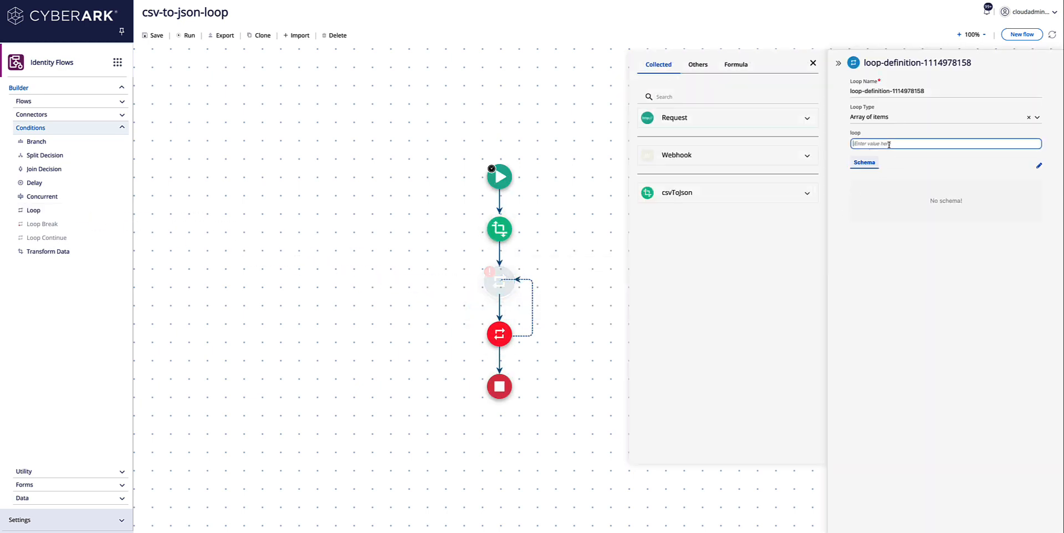
pyautogui.click(808, 196)
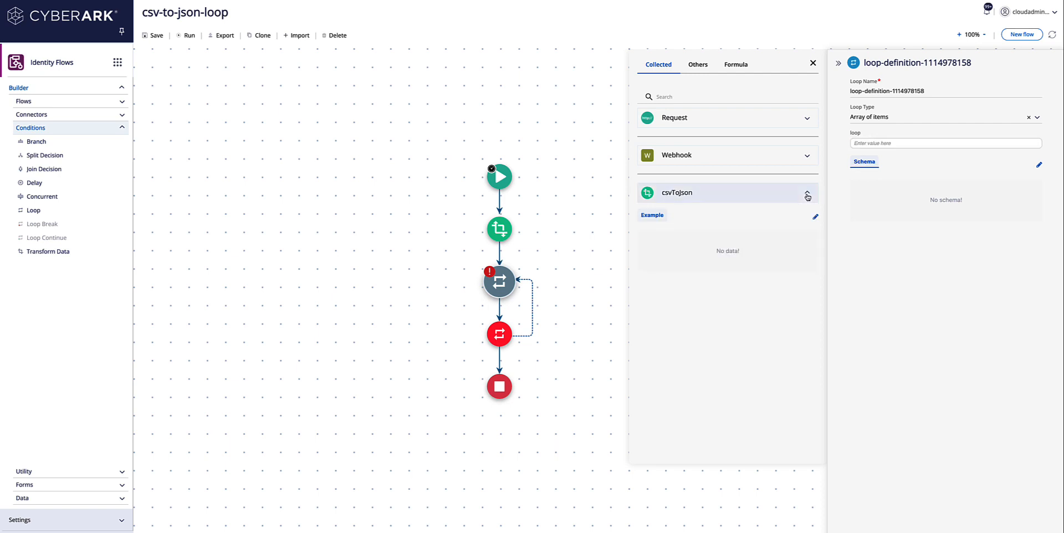
# Step: Save the pasted JSON as csvToJson's example and loop over its Tranformed Value
pyautogui.click(815, 219)
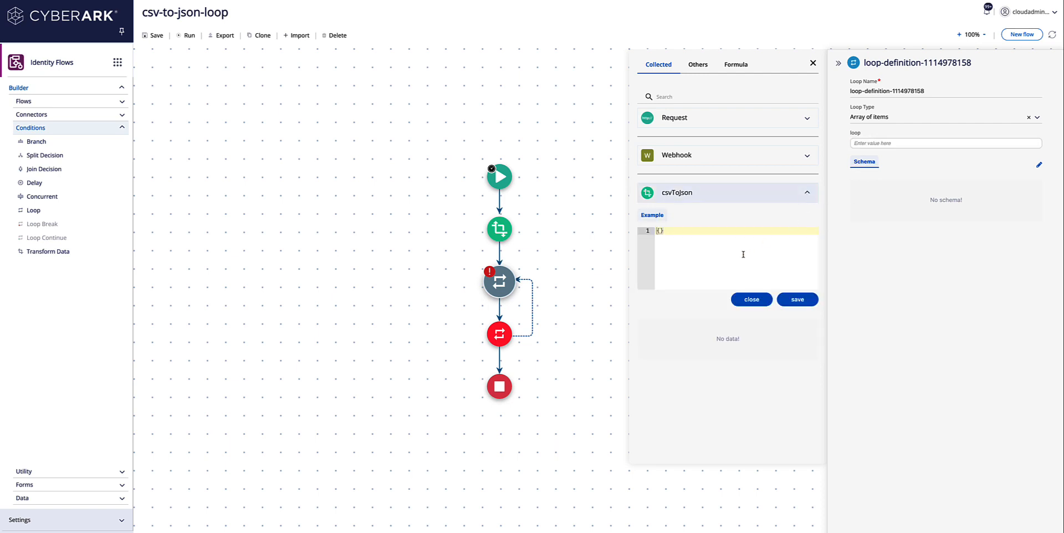
pyautogui.press('BackSpace')
pyautogui.press('BackSpace')
pyautogui.hotkey('ctrl', 'v')
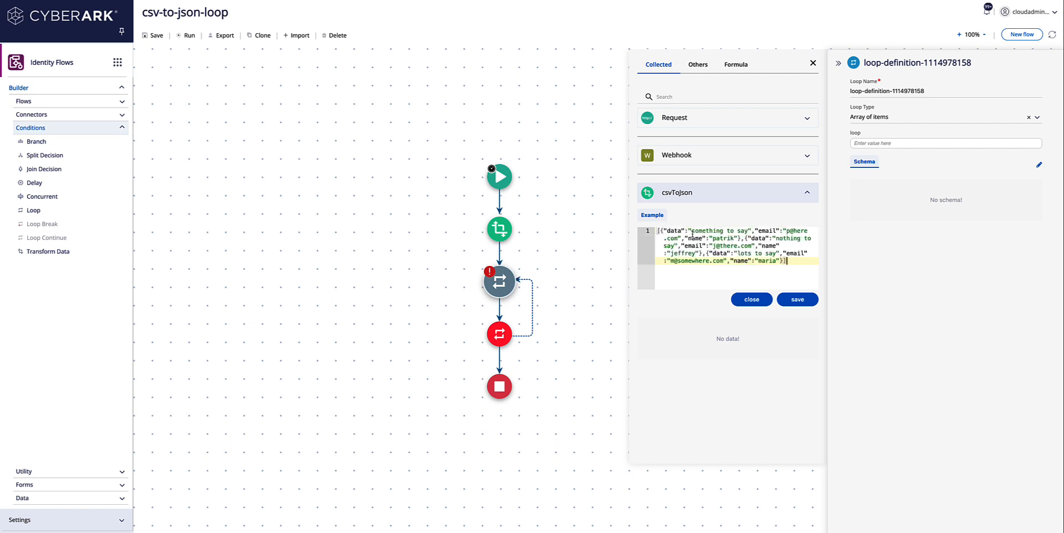
pyautogui.click(796, 300)
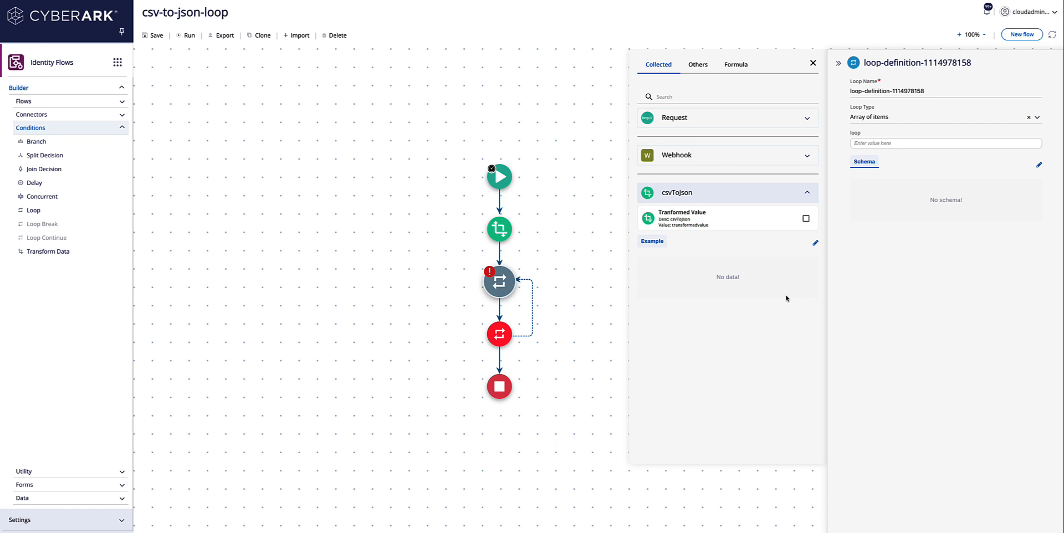
pyautogui.click(777, 226)
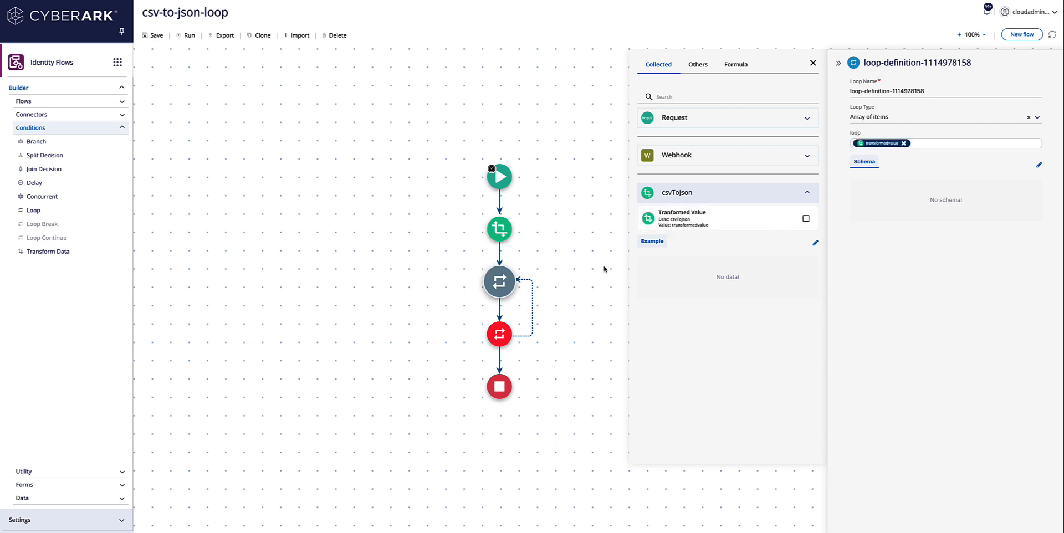
pyautogui.click(502, 289)
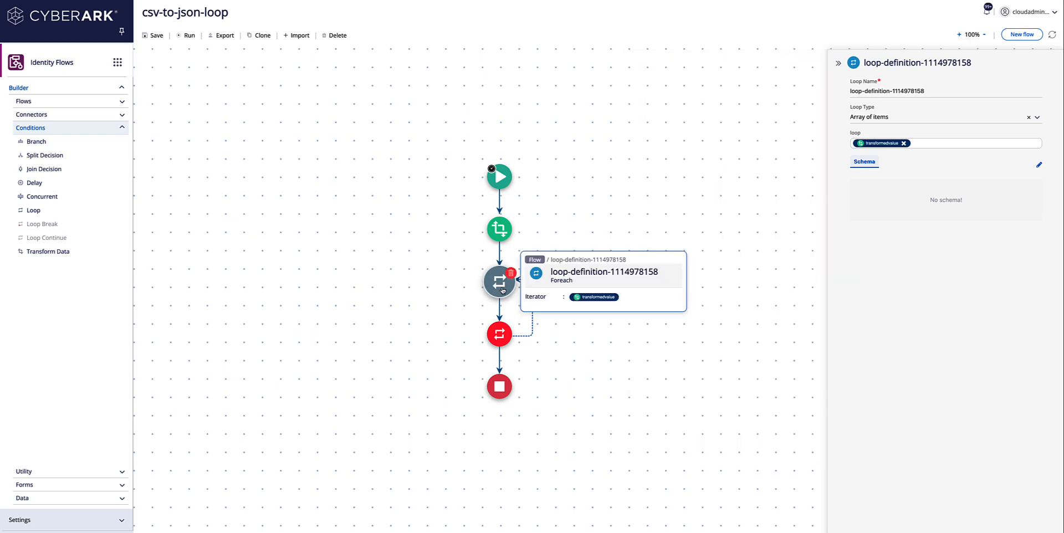
# Step: Place a Slack Chat Post Message step inside the loop using the Slack authorization
pyautogui.click(58, 115)
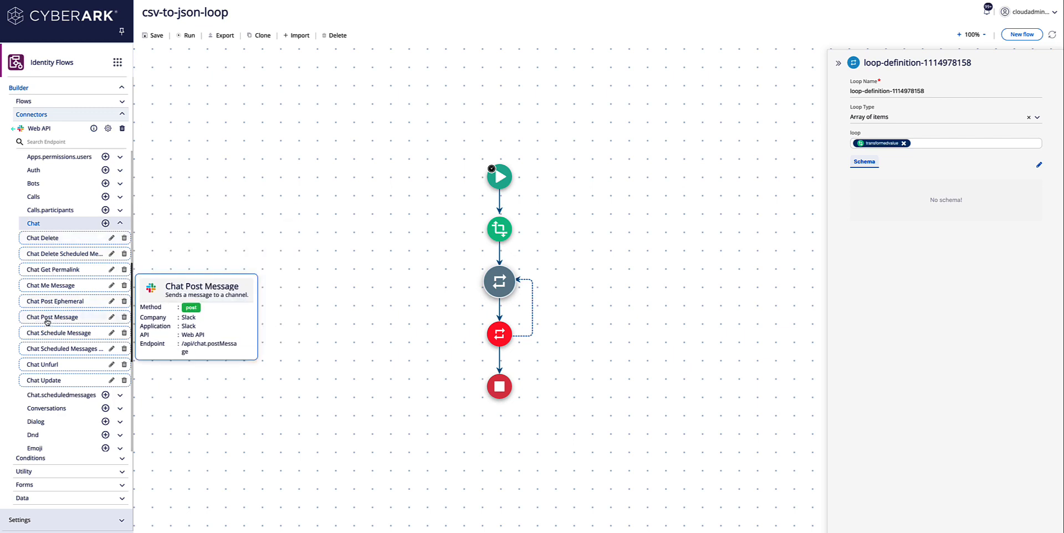
pyautogui.moveTo(47, 321); pyautogui.dragTo(502, 311)
pyautogui.click(897, 139)
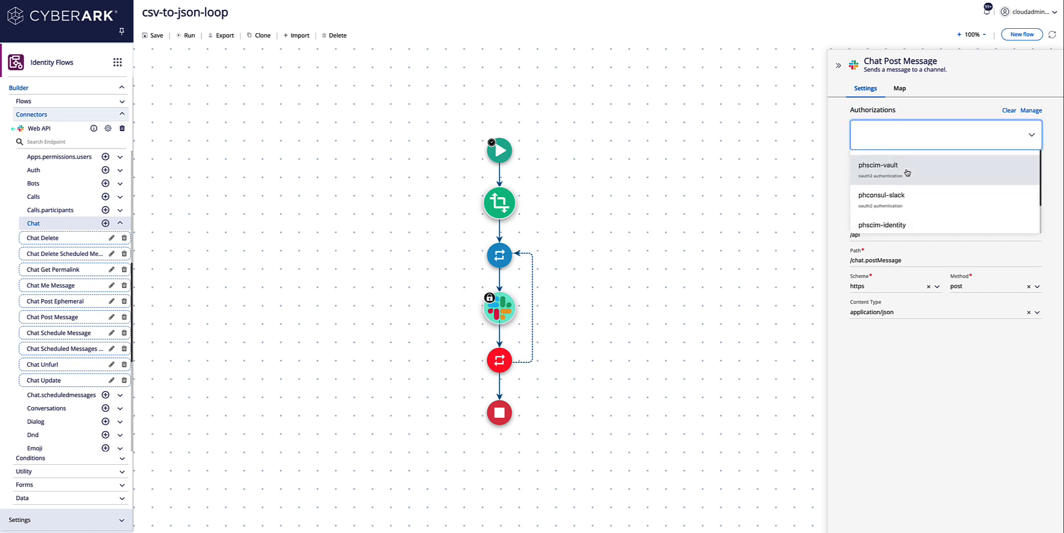
pyautogui.click(904, 199)
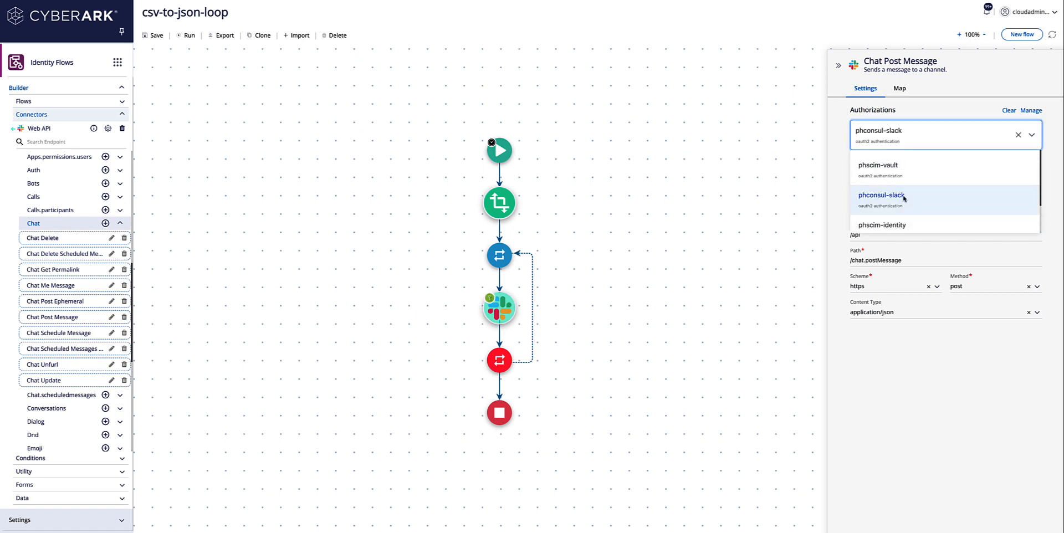
# Step: Map the channel to general and begin the message text with name
pyautogui.click(899, 89)
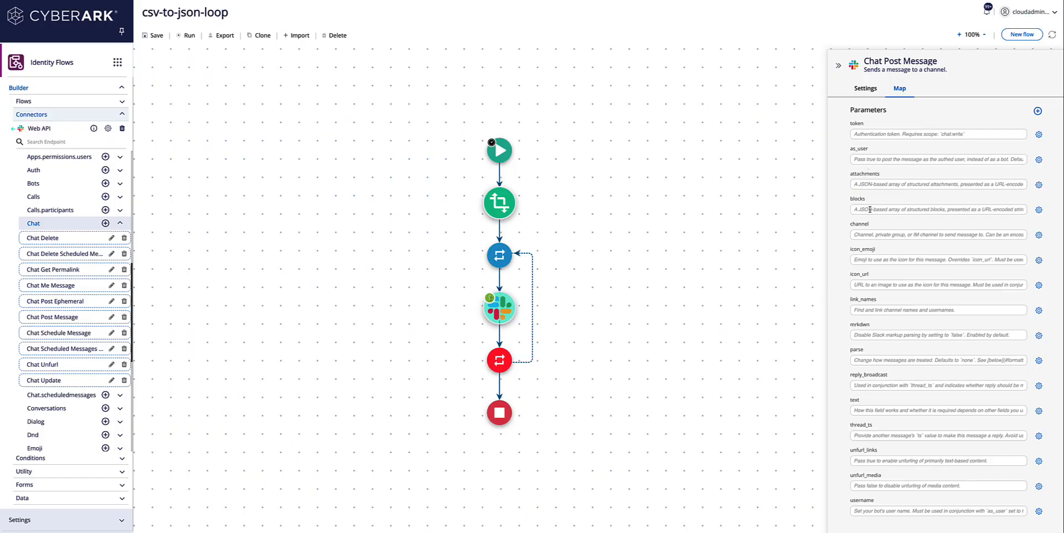
pyautogui.click(870, 238)
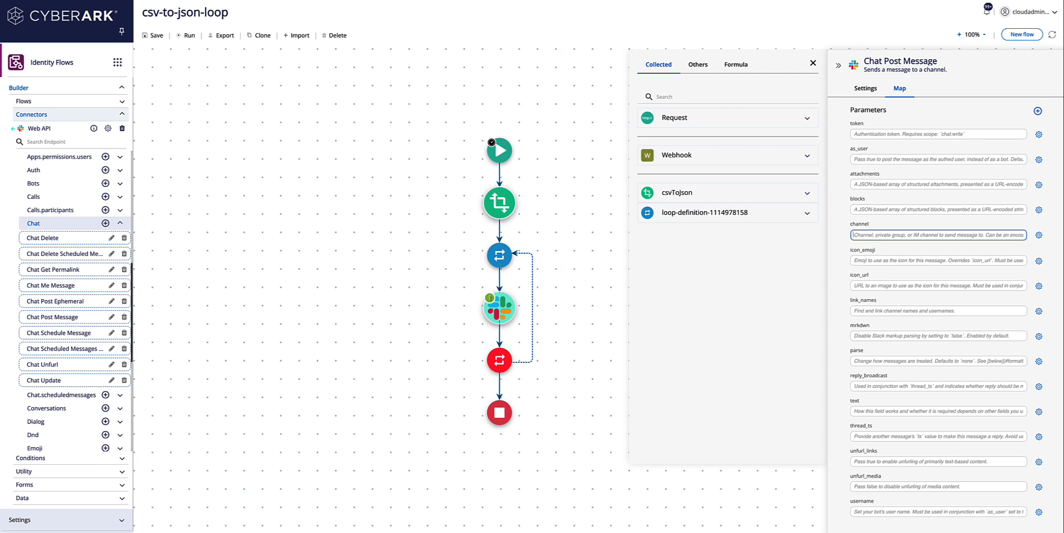
pyautogui.write('general')
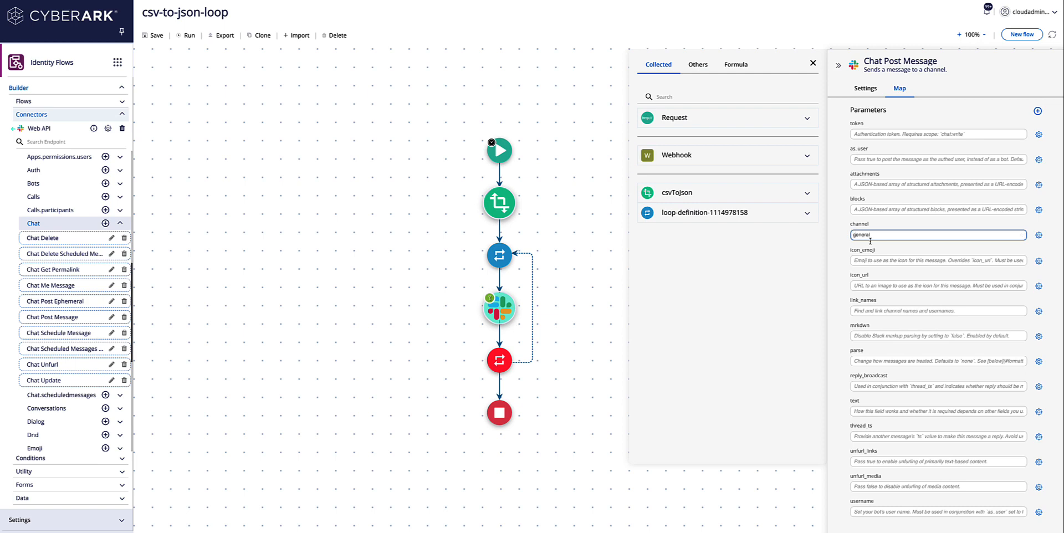
pyautogui.click(878, 411)
pyautogui.write('name:')
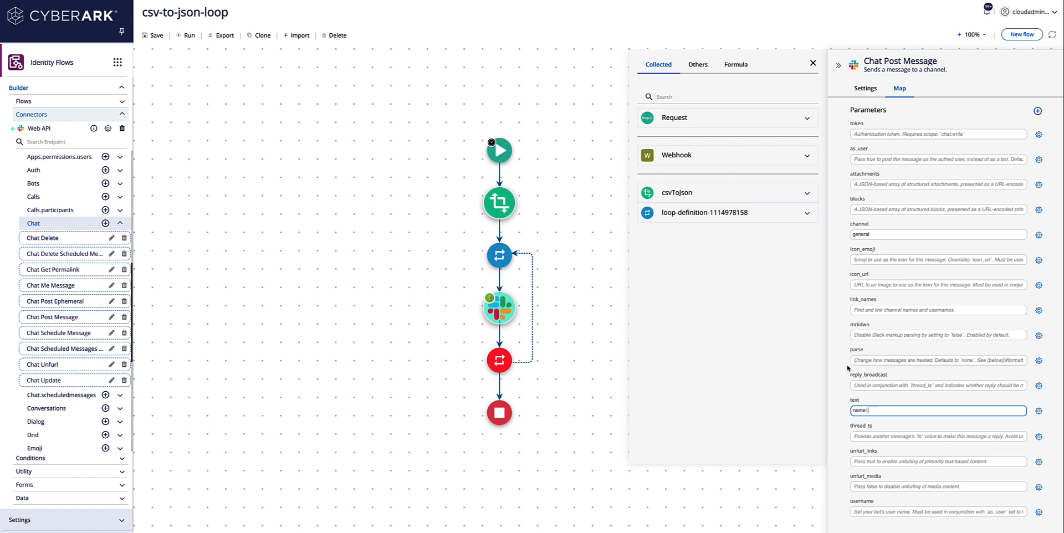
pyautogui.click(745, 216)
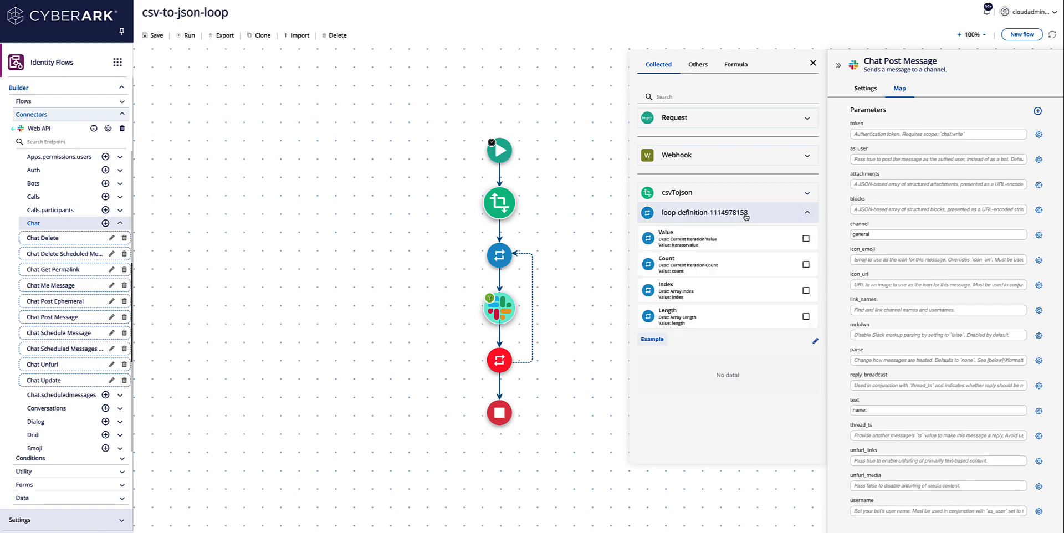
# Step: Replace the loop's example with the pasted JSON trimmed to one record, and save
pyautogui.click(816, 341)
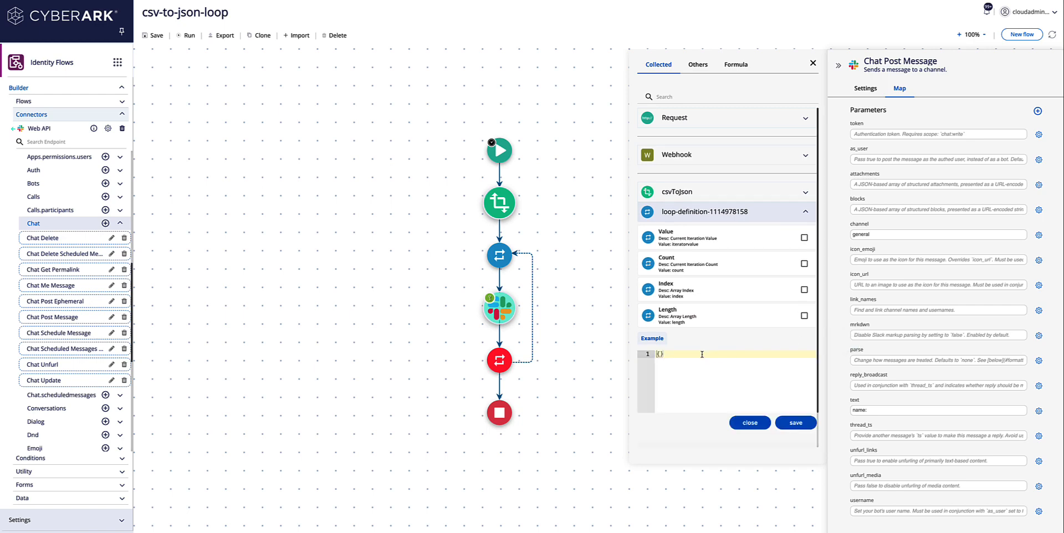
pyautogui.hotkey('ctrl', 'a')
pyautogui.press('BackSpace')
pyautogui.hotkey('ctrl', 'v')
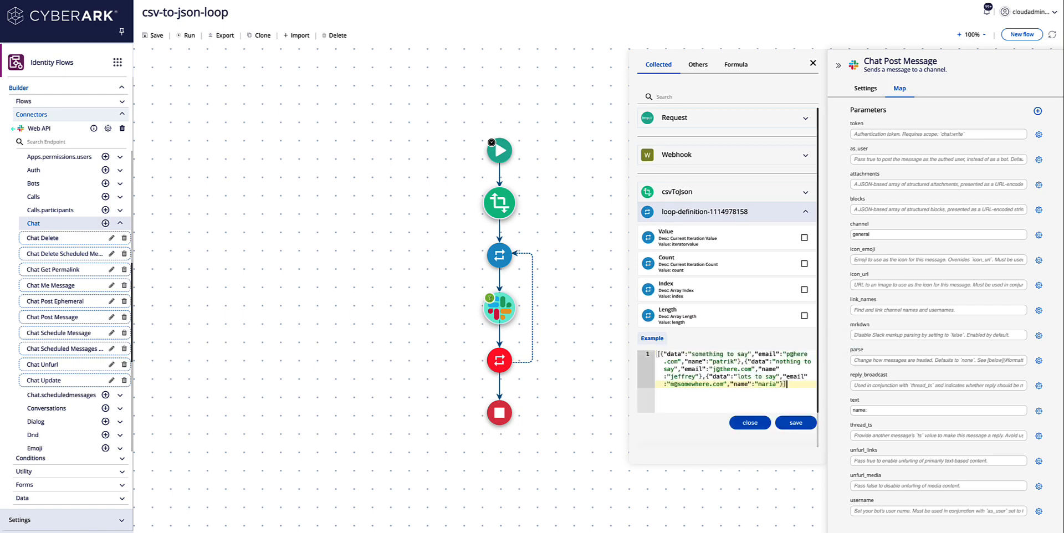
pyautogui.click(660, 354)
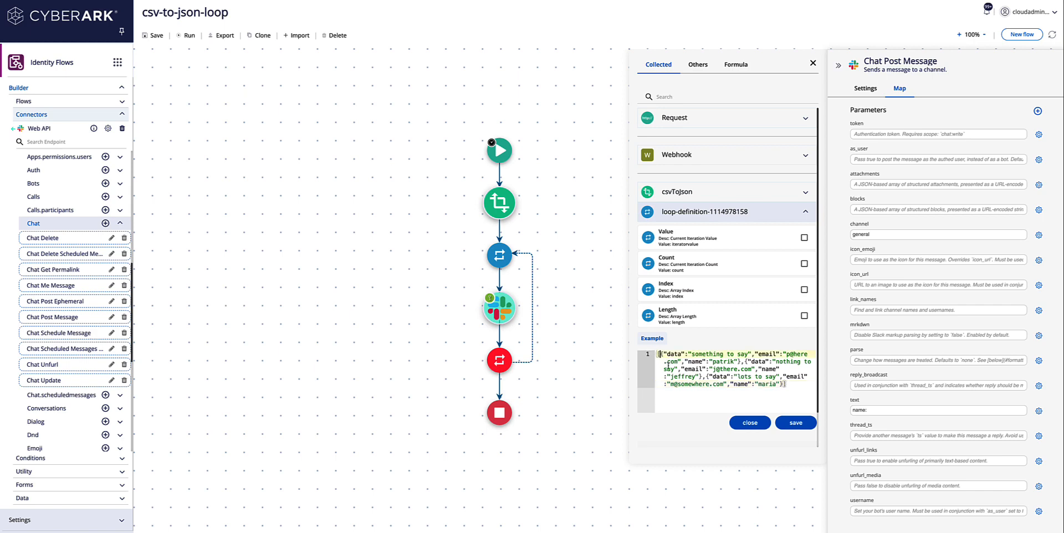
pyautogui.press('Delete')
pyautogui.click(785, 384)
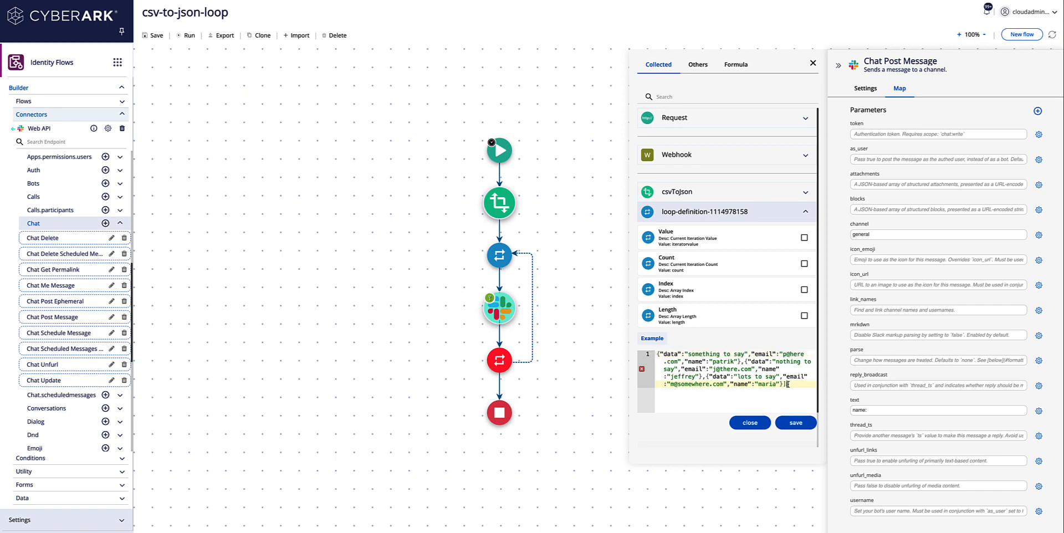
pyautogui.moveTo(785, 384); pyautogui.dragTo(741, 361)
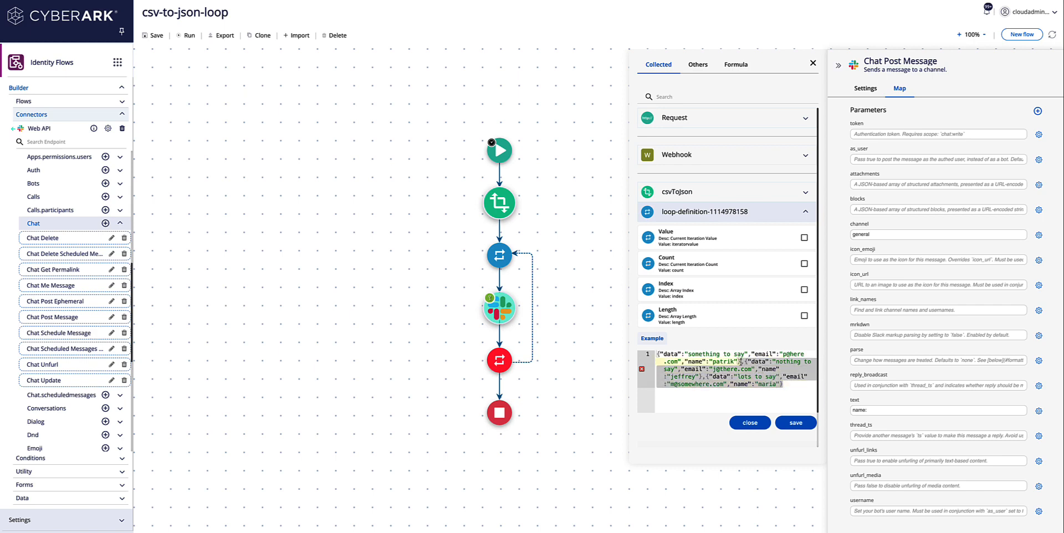
pyautogui.press('BackSpace')
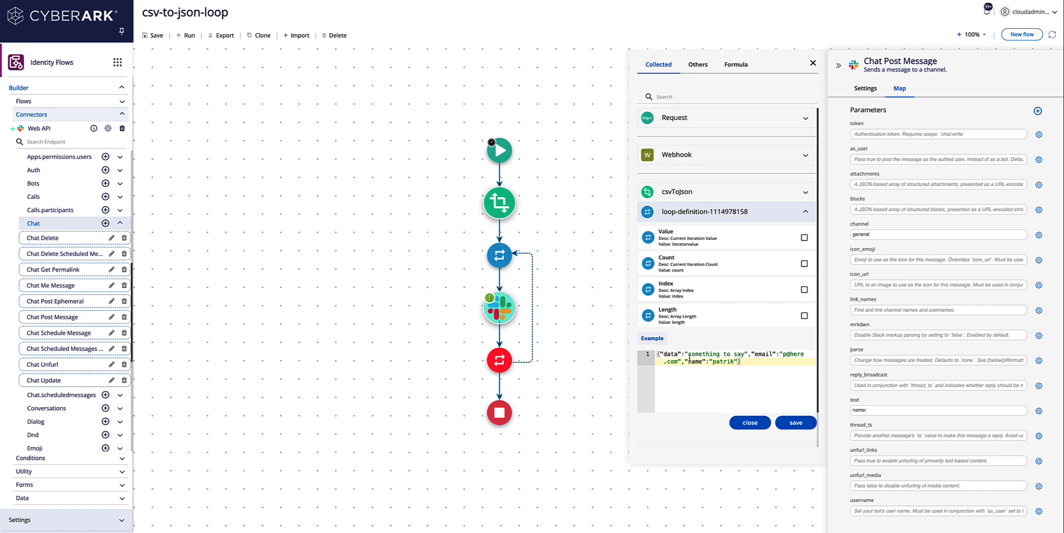
pyautogui.click(790, 422)
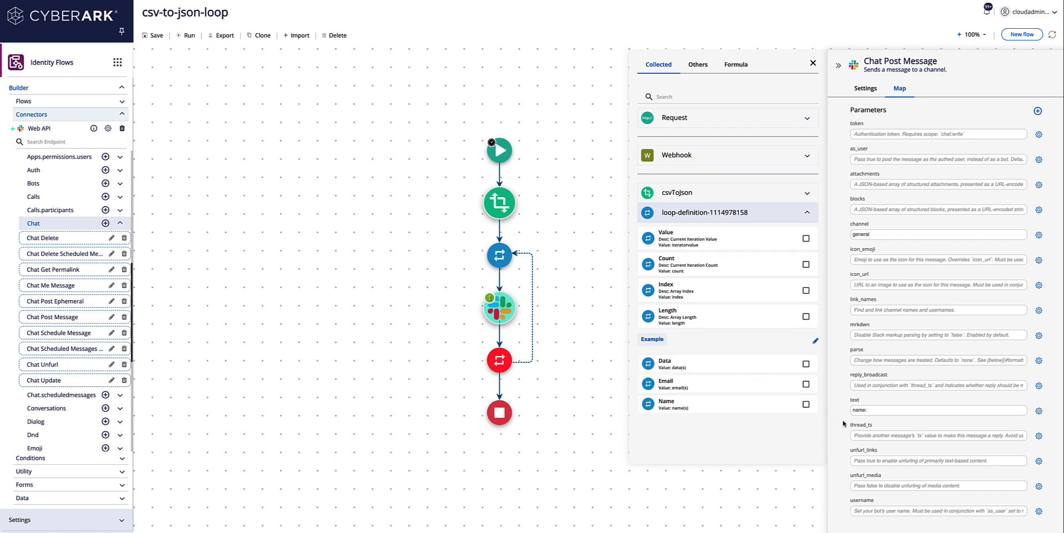
# Step: Compose the message as name:, Email:, data: each followed by the loop item's Name, Email, Data
pyautogui.click(872, 411)
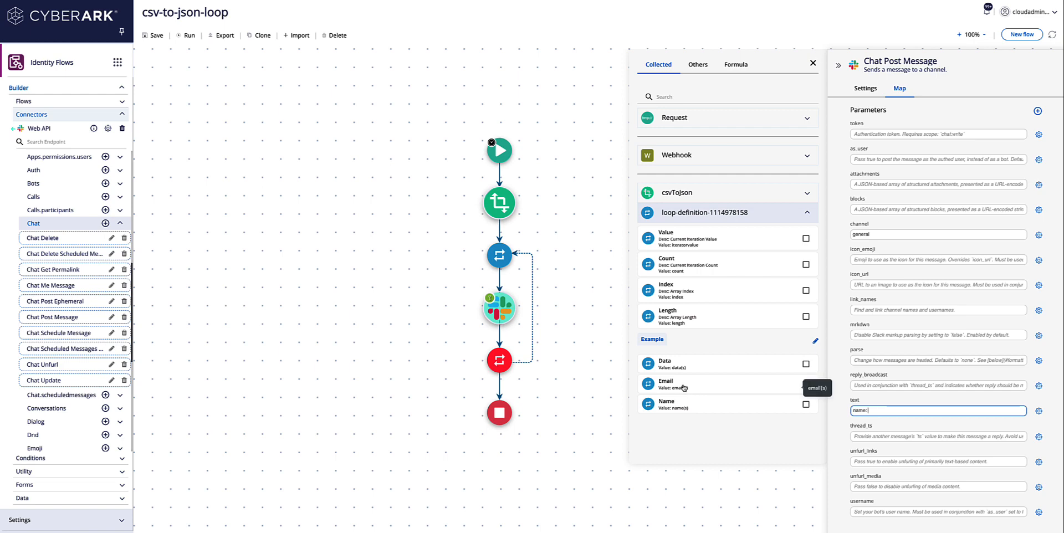
pyautogui.click(806, 384)
pyautogui.click(933, 411)
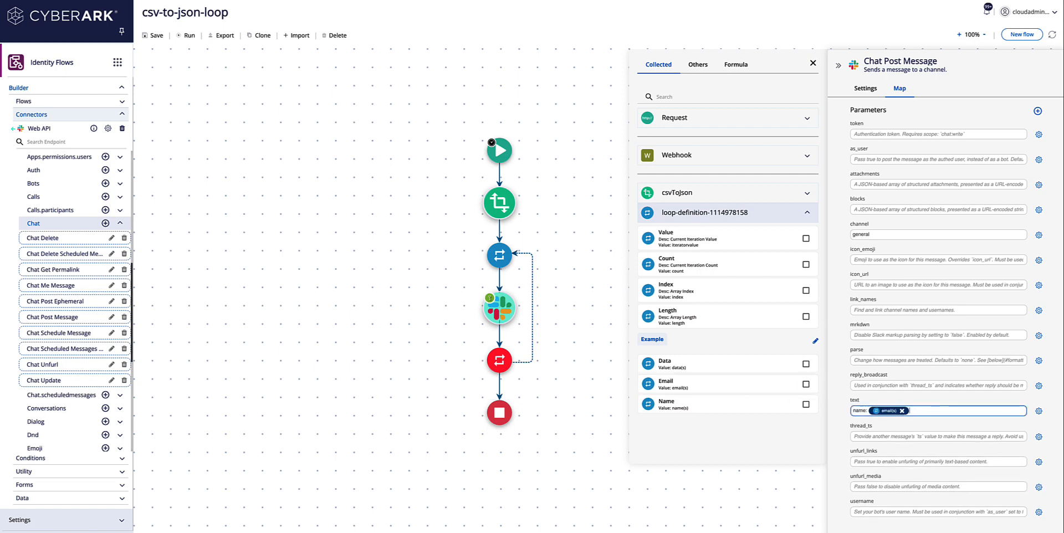
pyautogui.write('Email:')
pyautogui.click(705, 386)
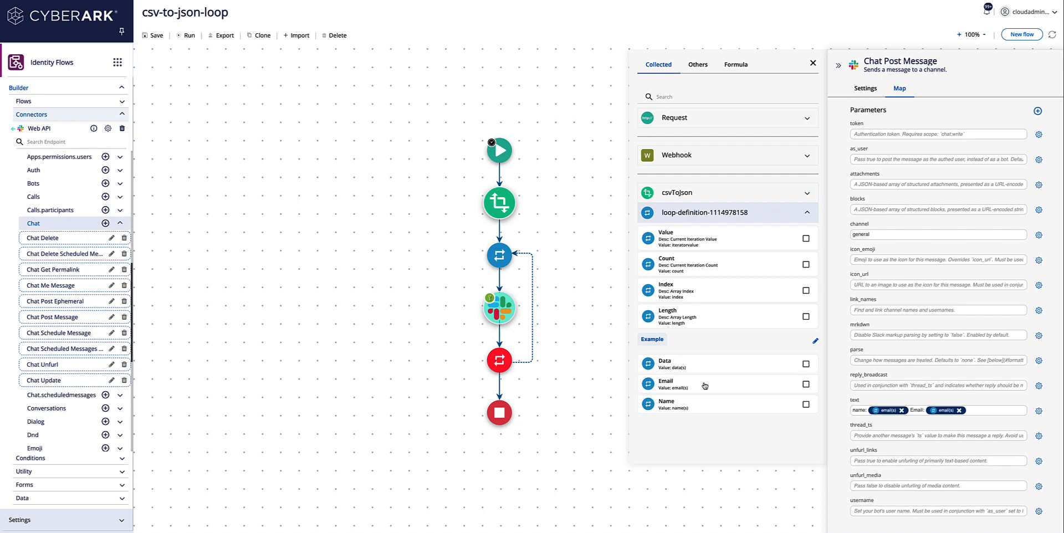
pyautogui.click(987, 412)
pyautogui.write('data')
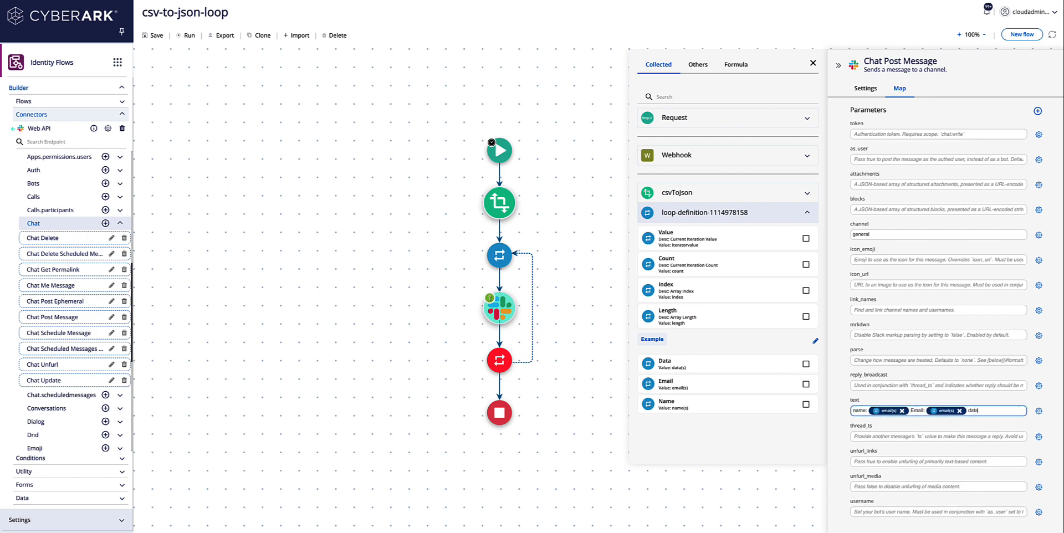
pyautogui.write(':')
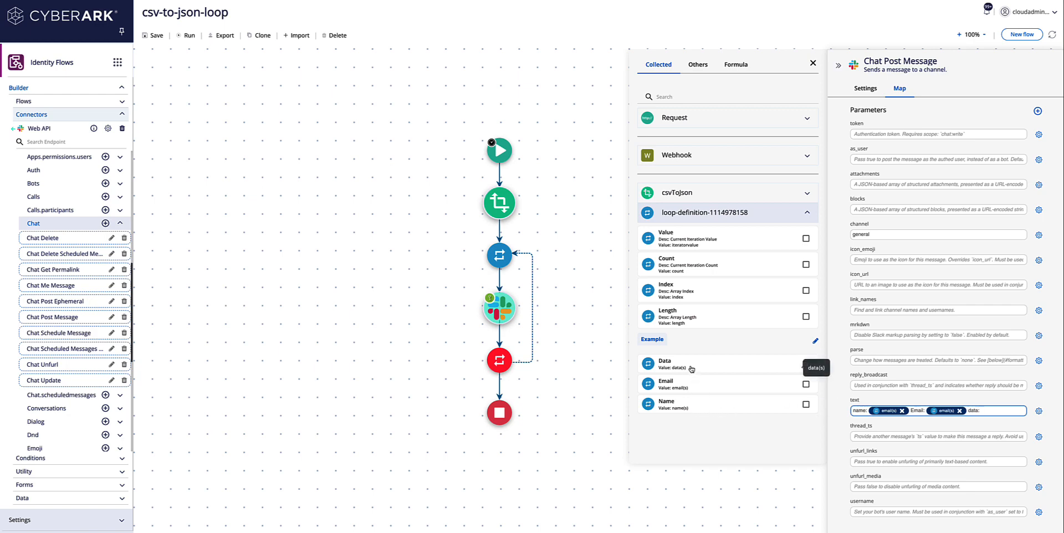
pyautogui.moveTo(692, 369); pyautogui.dragTo(992, 411)
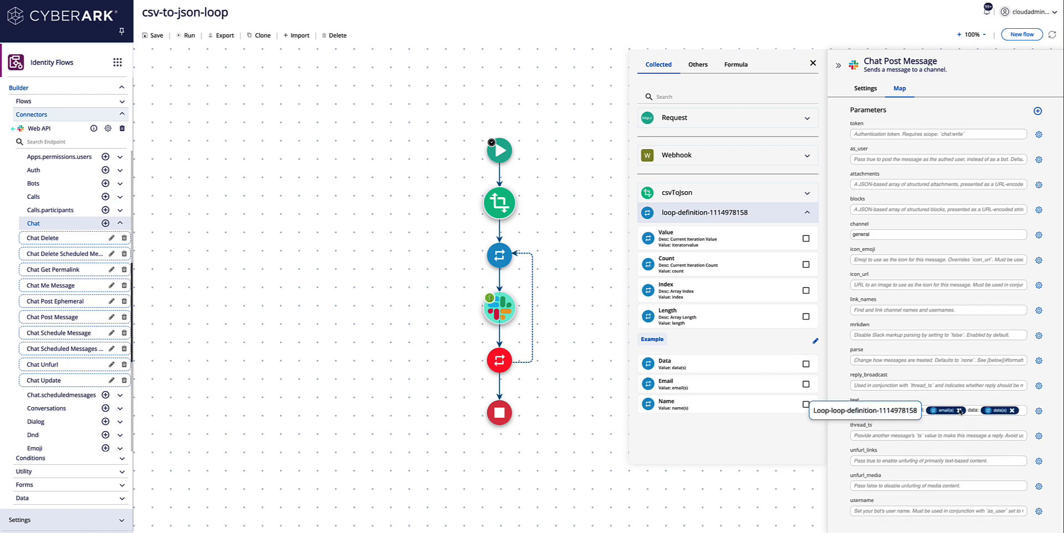
pyautogui.click(901, 411)
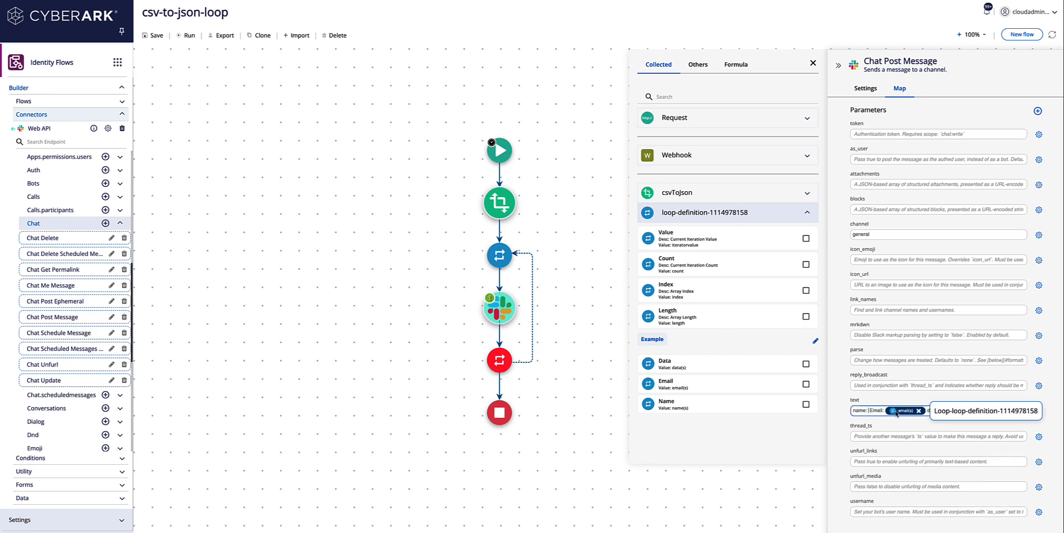
pyautogui.click(702, 407)
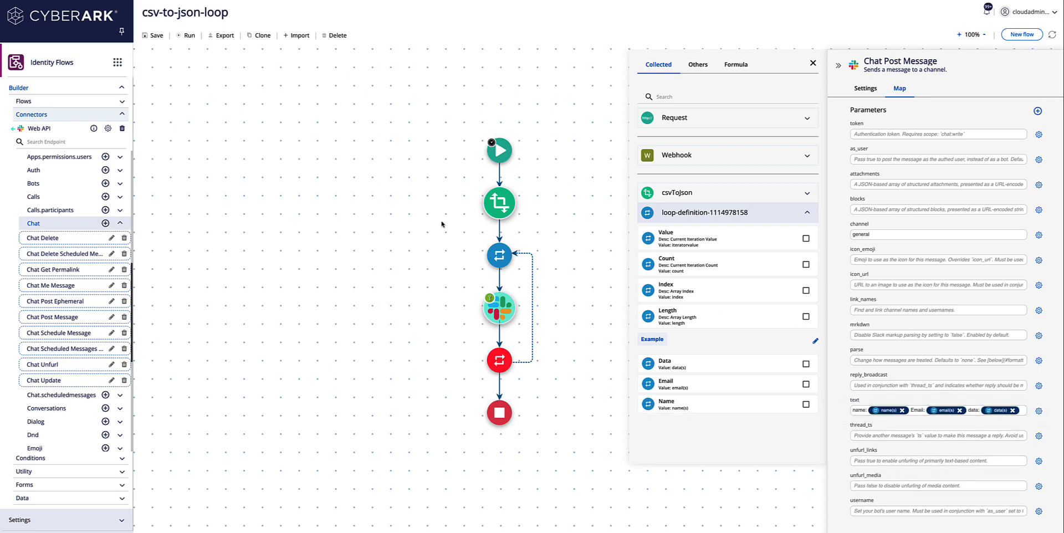
# Step: Run the flow on import.csv and check the posted messages in Slack #general
pyautogui.click(182, 37)
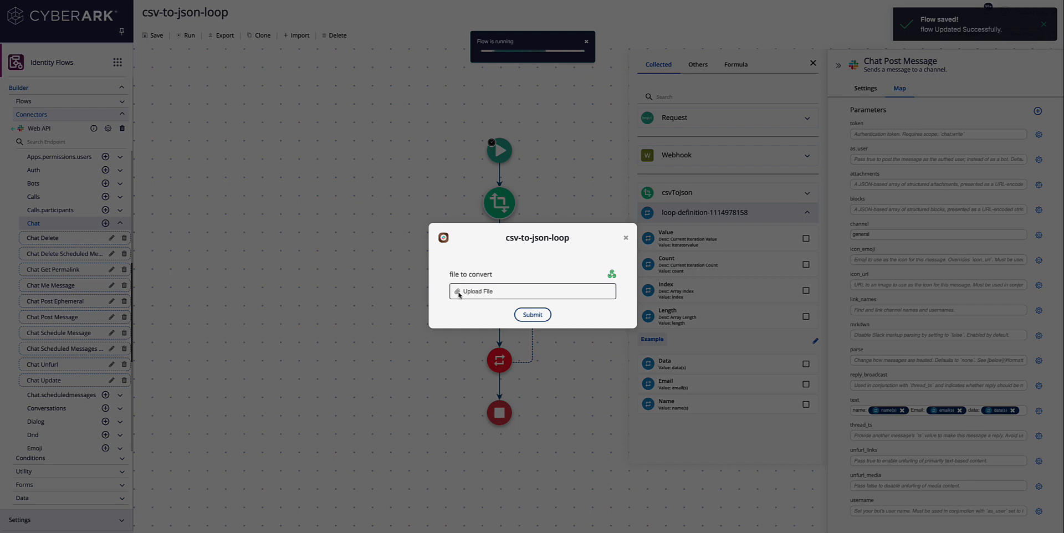
pyautogui.click(458, 292)
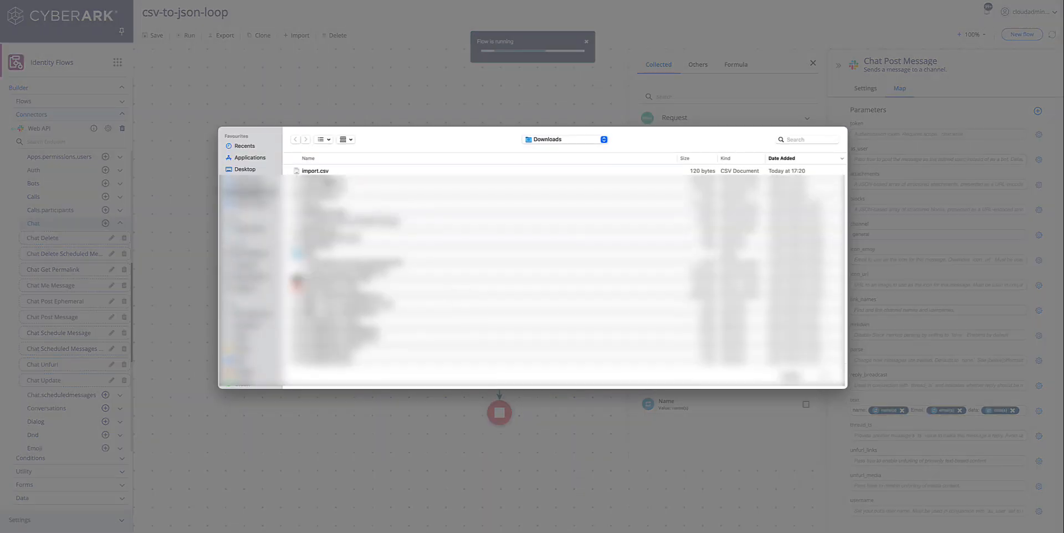
pyautogui.click(320, 173)
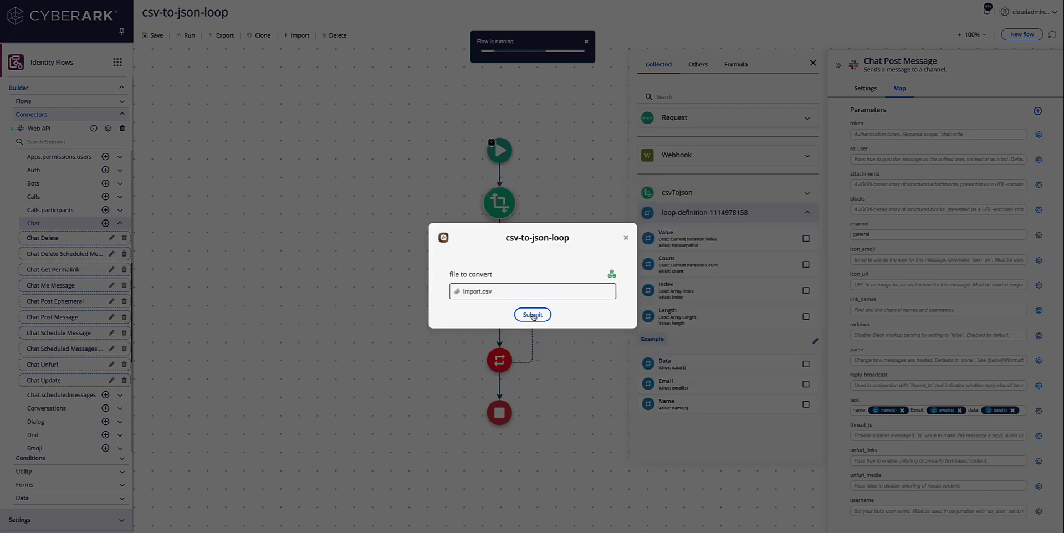
pyautogui.click(533, 315)
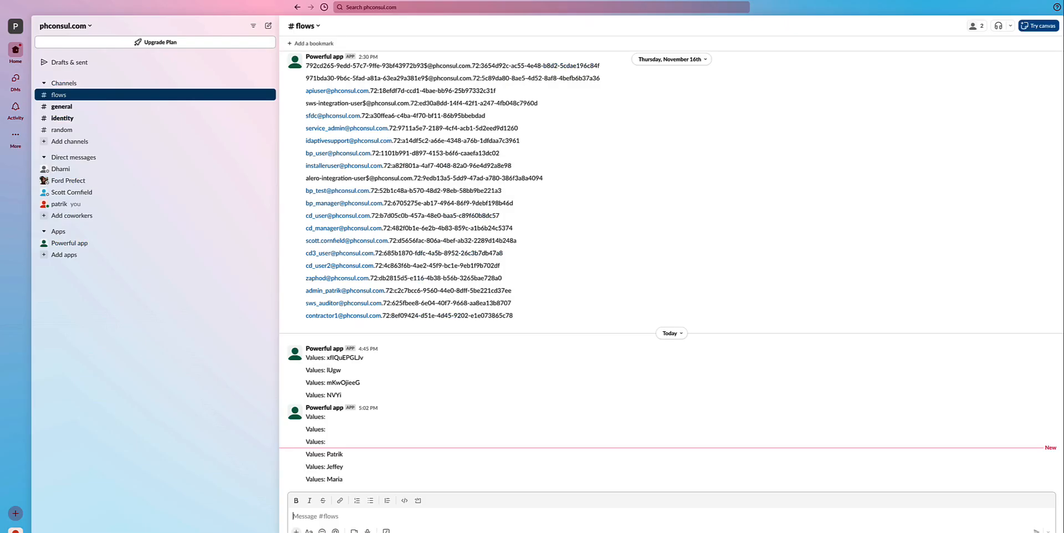
pyautogui.click(113, 106)
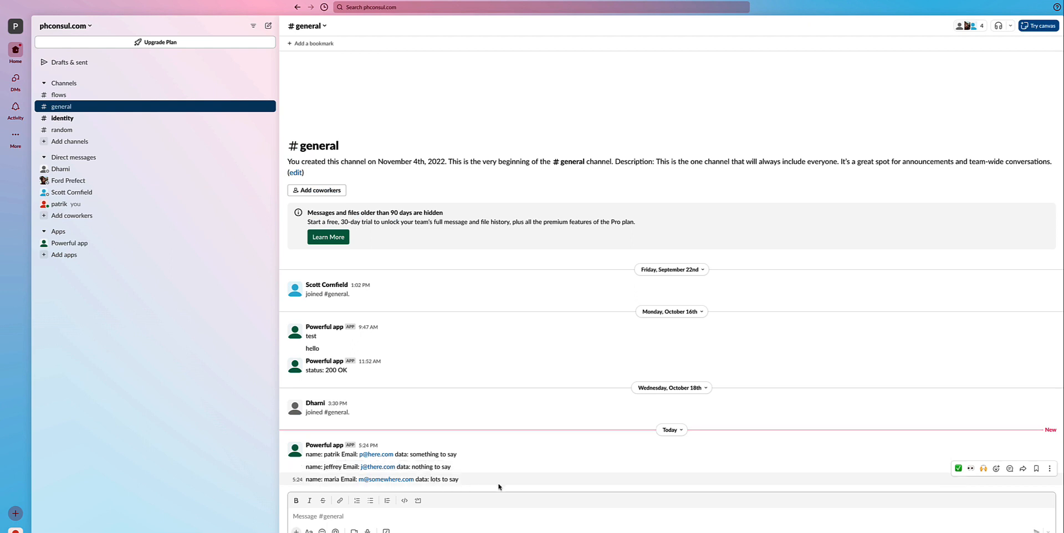
# Step: Bring up Slack #general to review the Powerful app's name, Email and data messages
pyautogui.click(850, 0)
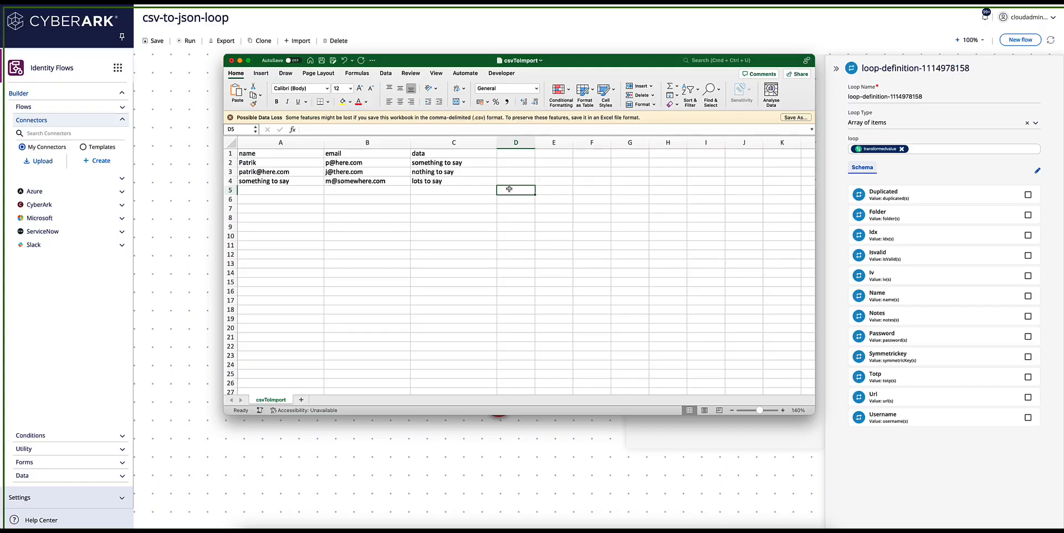
# Step: Add an end column to csvToImport: header 'end' in D1 and 0 in D2 through D4
pyautogui.click(500, 157)
pyautogui.write('end')
pyautogui.press('Return')
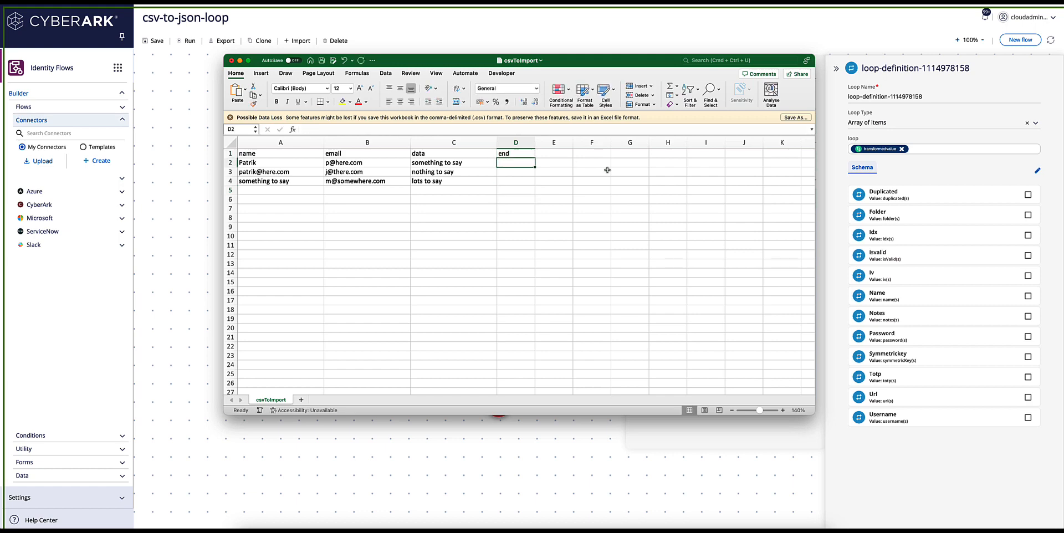
pyautogui.write('0')
pyautogui.press('Return')
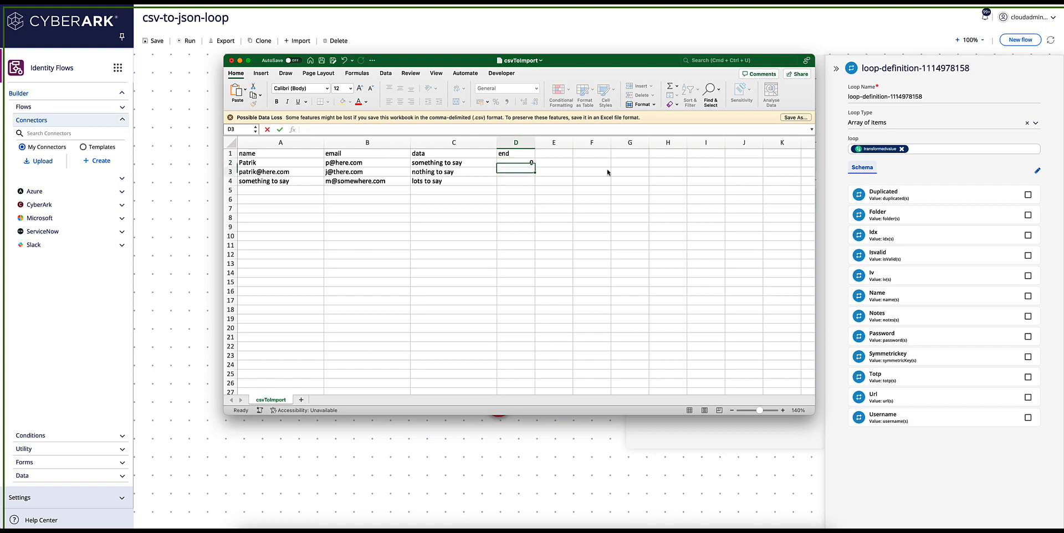
pyautogui.write('0')
pyautogui.press('Return')
pyautogui.write('0')
pyautogui.press('Return')
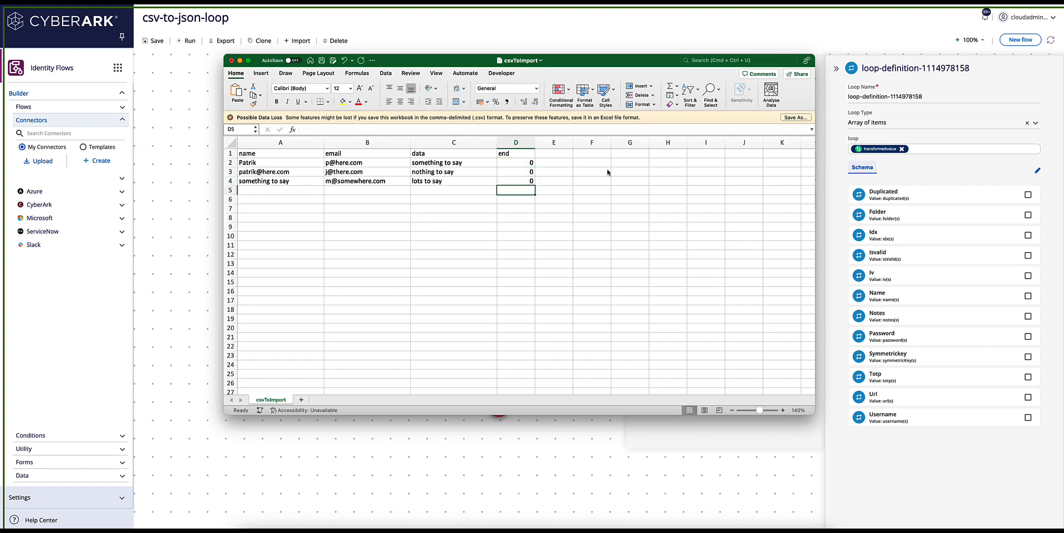
# Step: Save the csvToImport workbook and return to the flow's example JSON editor
pyautogui.click(322, 61)
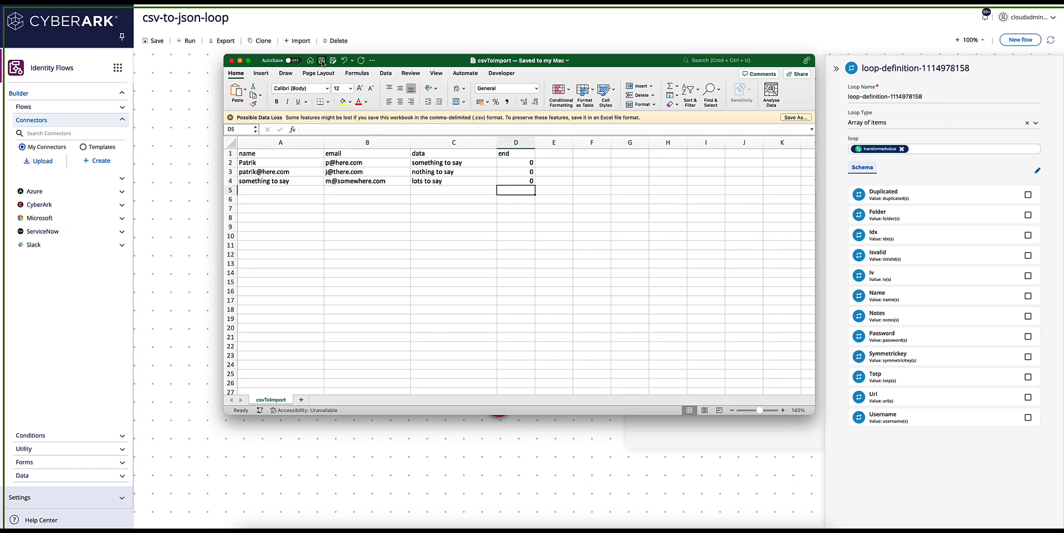
pyautogui.moveTo(587, 62); pyautogui.dragTo(447, 100)
pyautogui.click(738, 283)
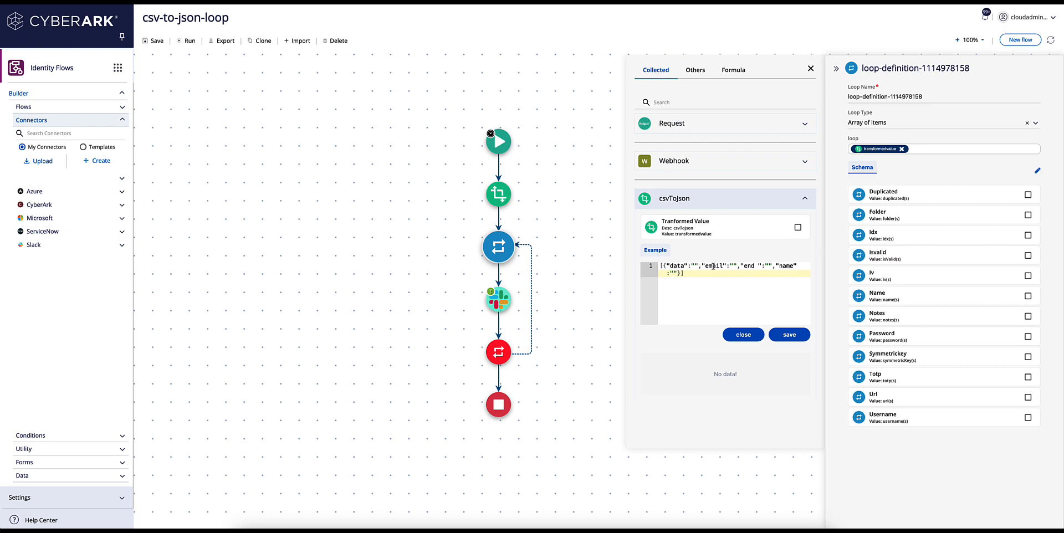
# Step: Delete the stray space after the 'end' key in the csvToJson example JSON and save it
pyautogui.click(759, 266)
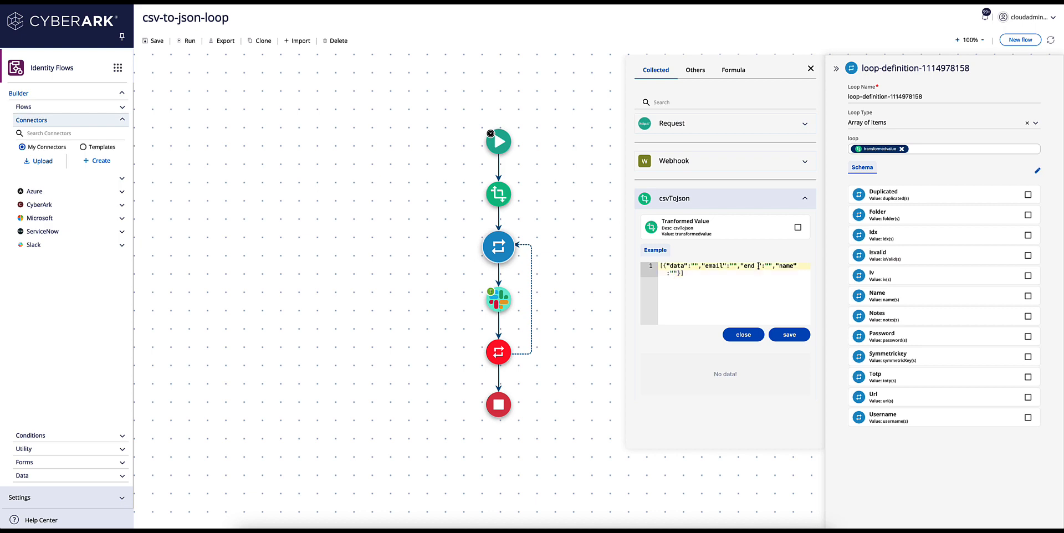
pyautogui.press('BackSpace')
pyautogui.click(667, 273)
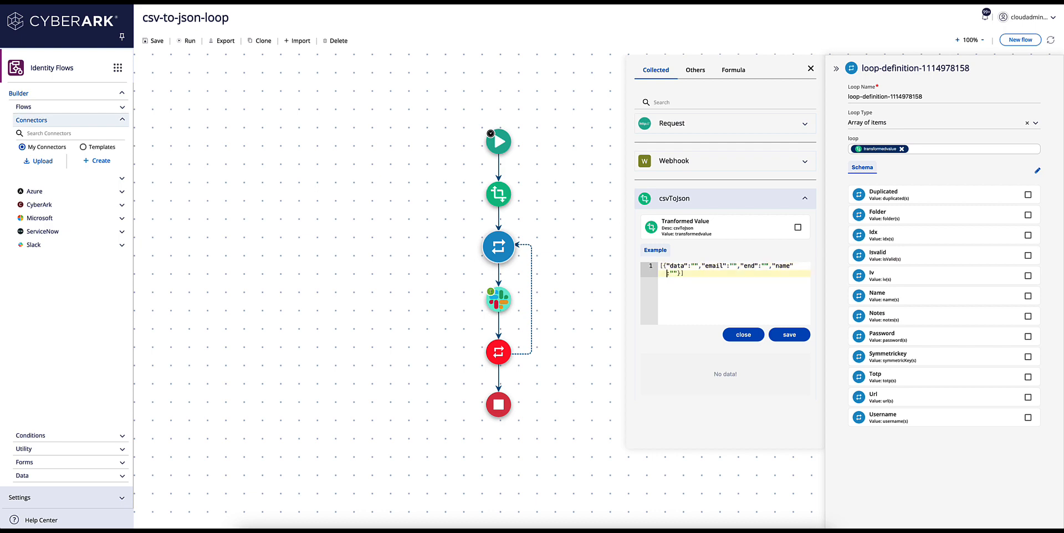
pyautogui.press('Left')
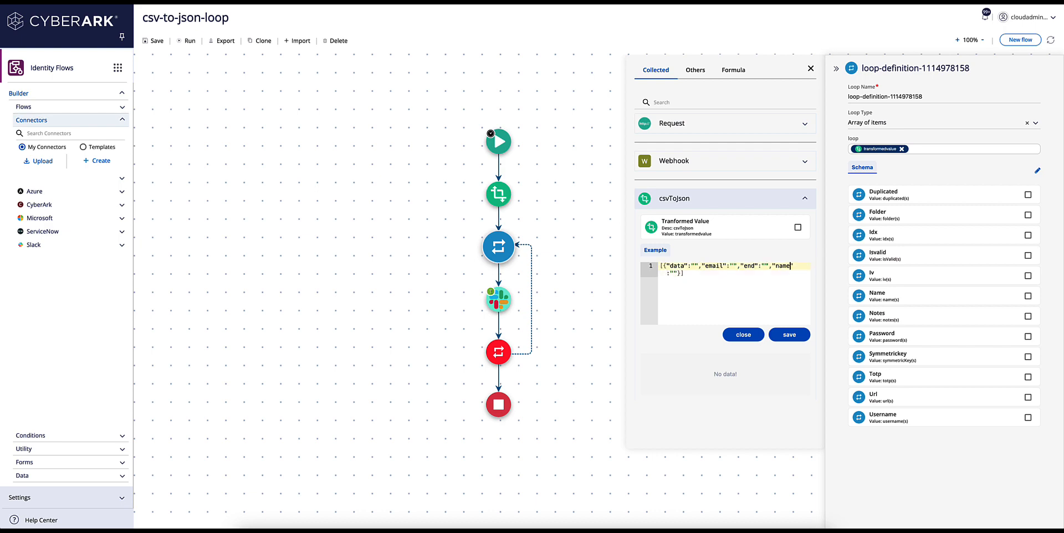
pyautogui.press('Right')
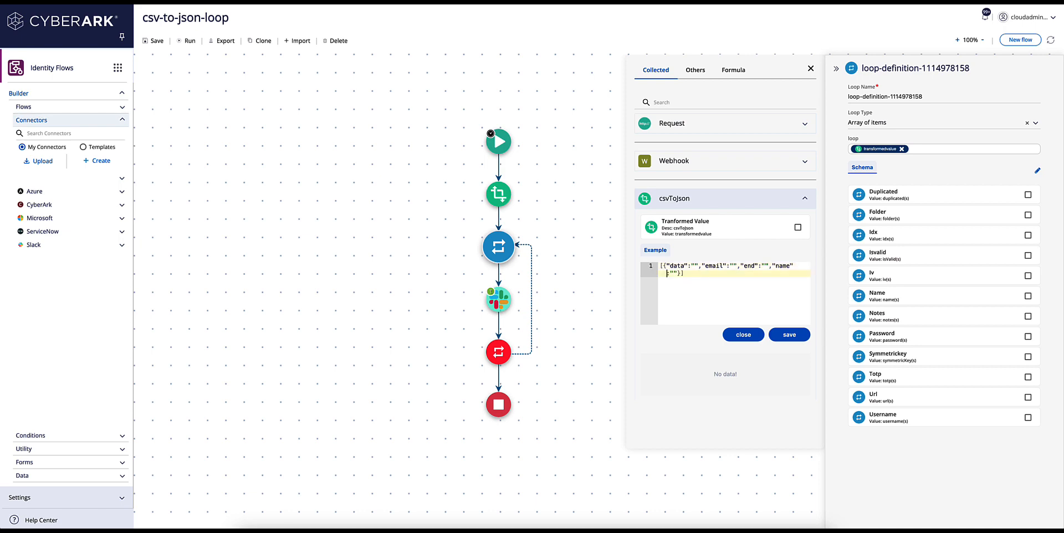
pyautogui.click(787, 335)
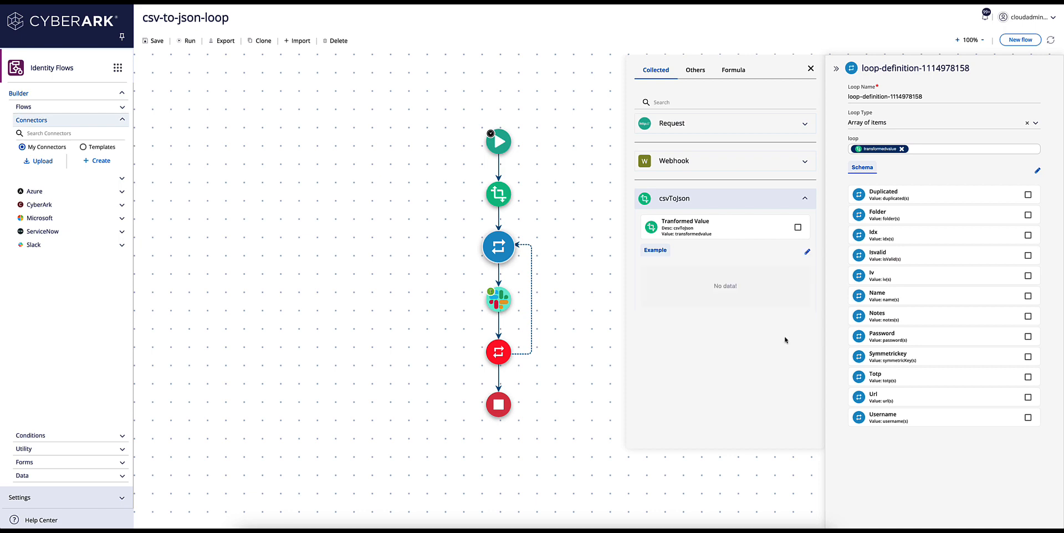
pyautogui.click(807, 252)
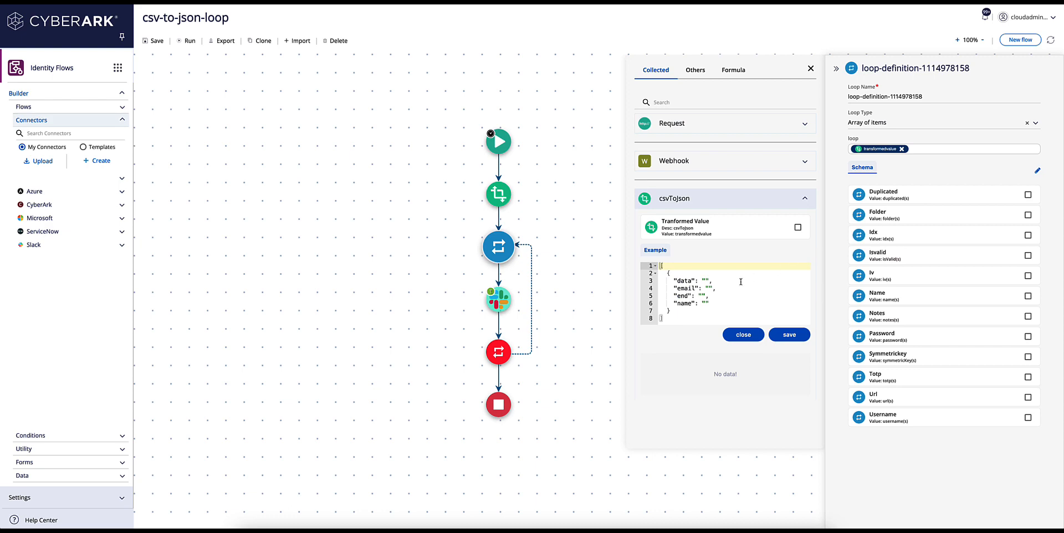
# Step: Open the loop's schema editor and copy the csvToJson example JSON
pyautogui.click(917, 150)
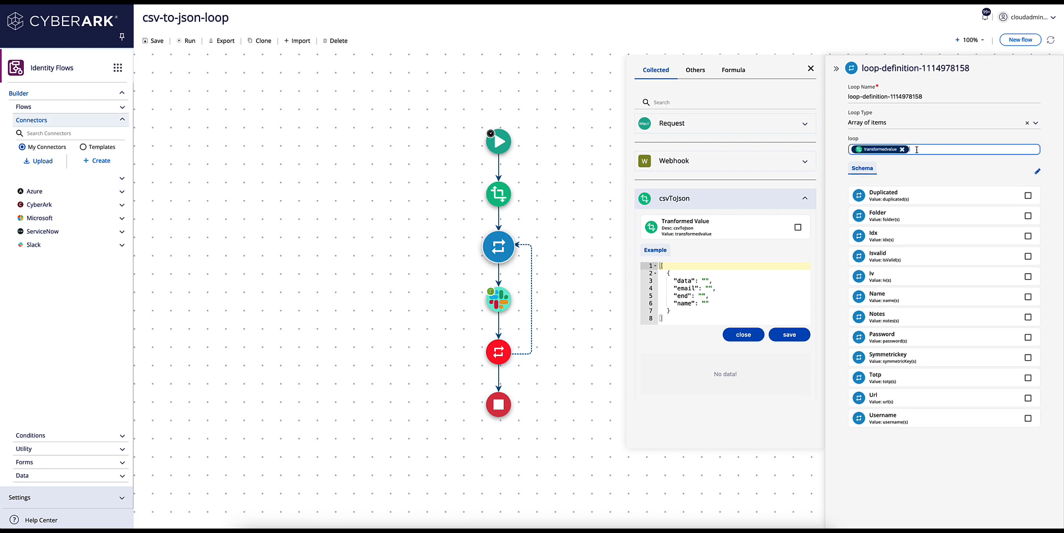
pyautogui.click(805, 198)
pyautogui.click(922, 149)
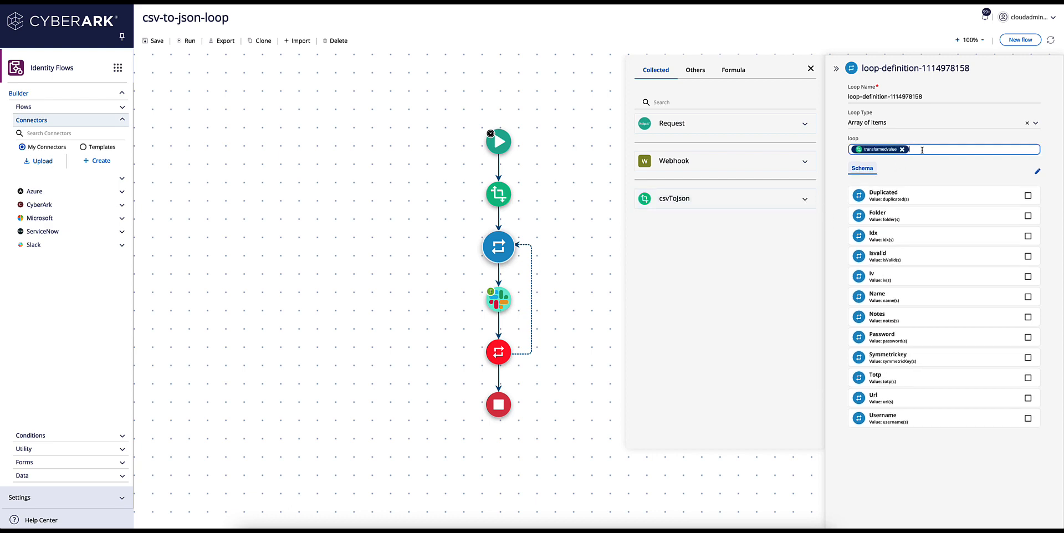
pyautogui.click(1037, 172)
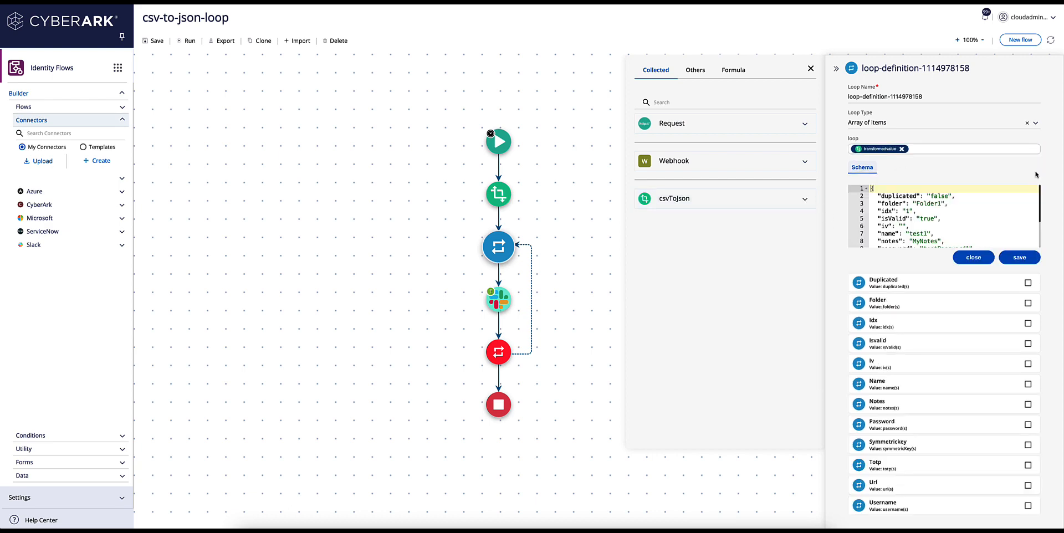
pyautogui.click(807, 202)
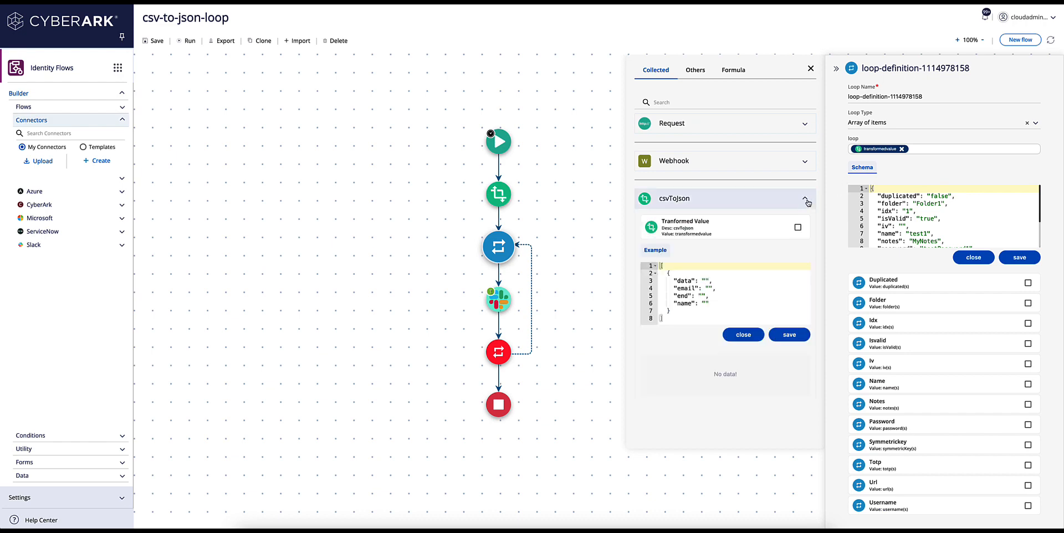
pyautogui.moveTo(678, 320); pyautogui.dragTo(658, 266)
pyautogui.hotkey('ctrl', 'c')
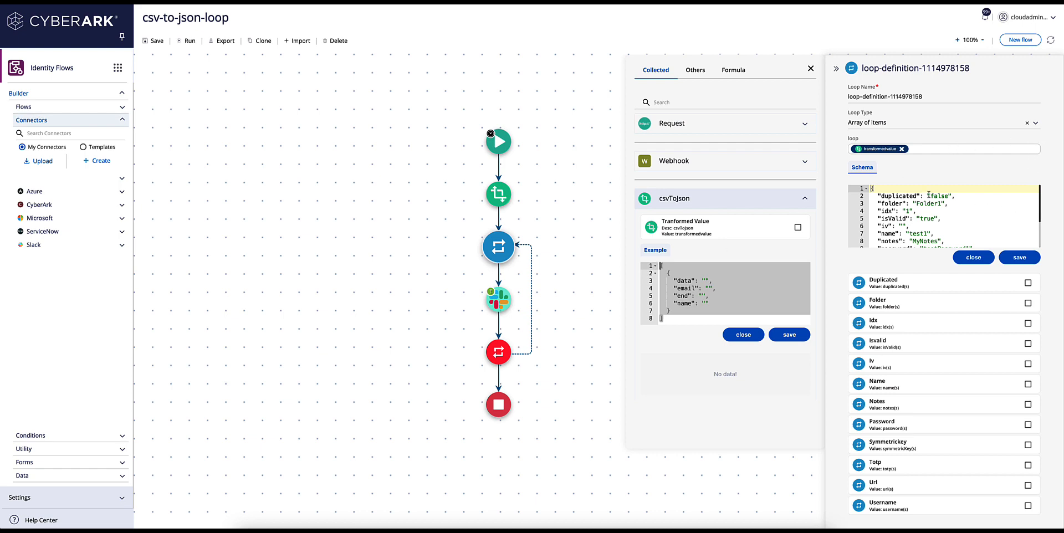
# Step: Replace the loop schema with the pasted example, minus its outer [ ] brackets, and save
pyautogui.moveTo(871, 188); pyautogui.dragTo(950, 283)
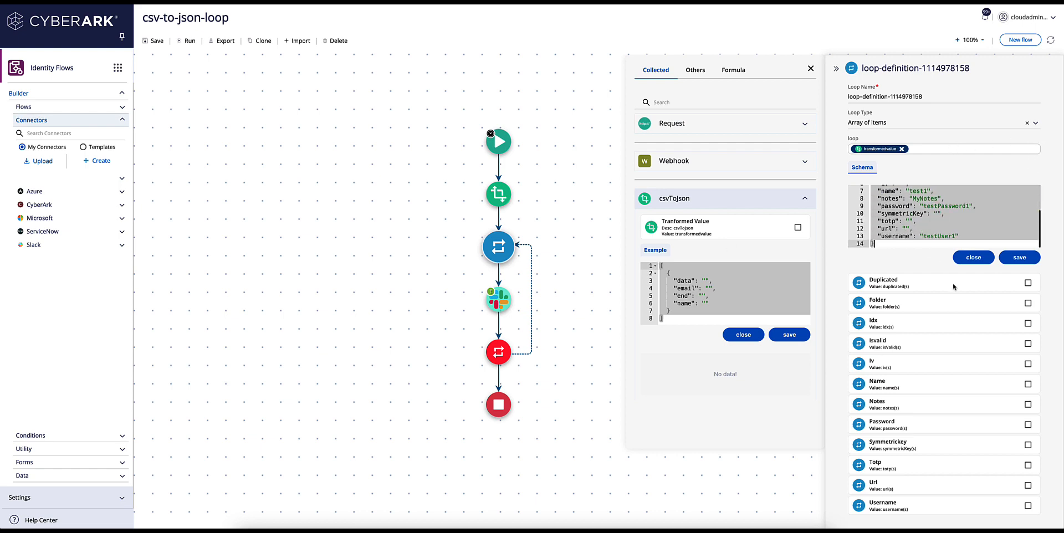
pyautogui.press('BackSpace')
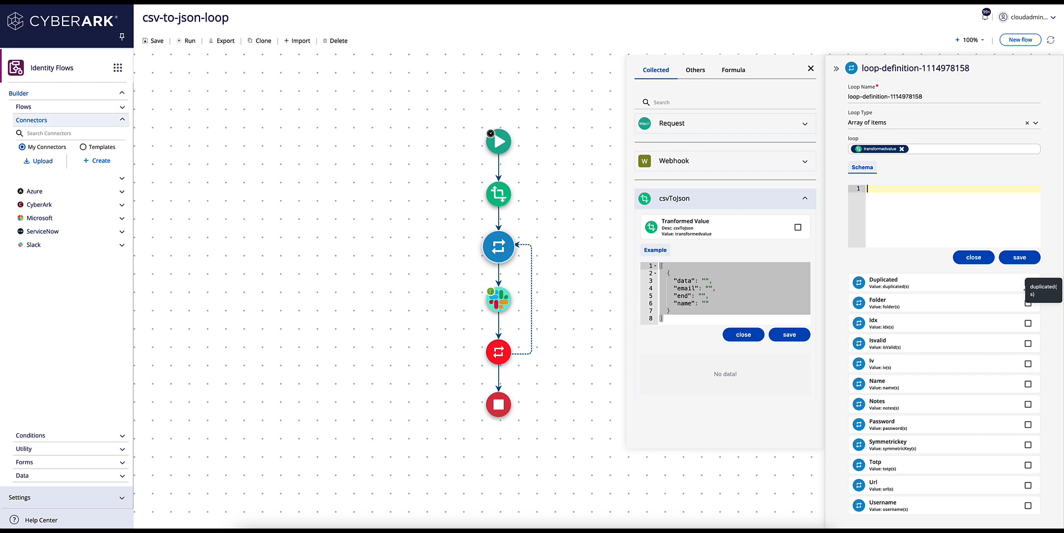
pyautogui.hotkey('ctrl', 'v')
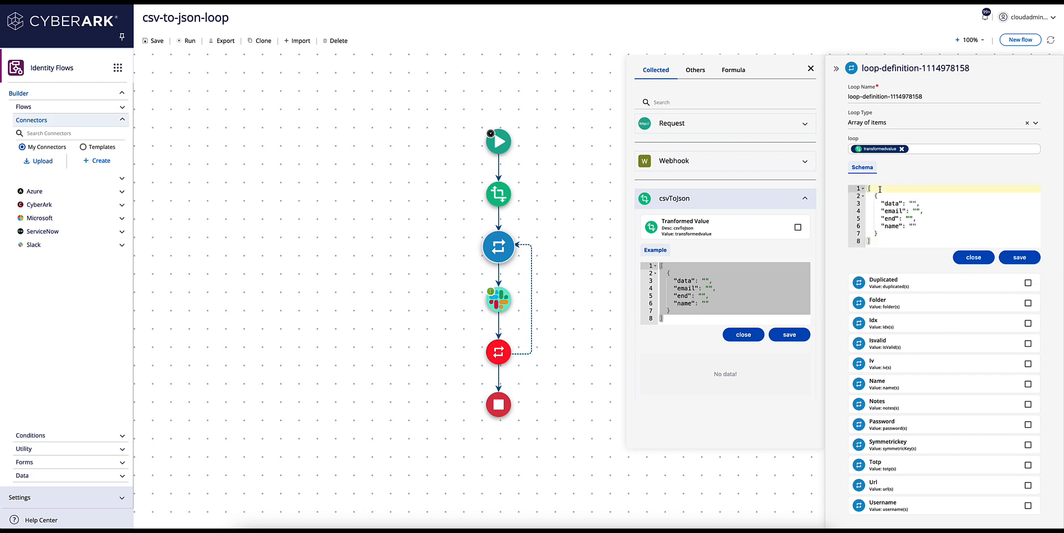
pyautogui.press('BackSpace')
pyautogui.press('Delete')
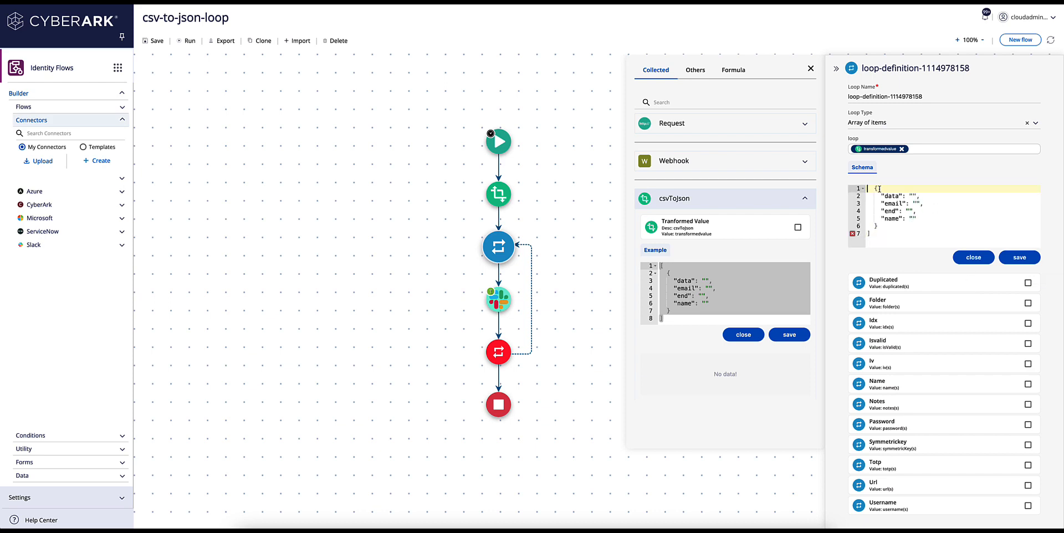
pyautogui.press('Delete')
pyautogui.press('Delete')
pyautogui.click(873, 233)
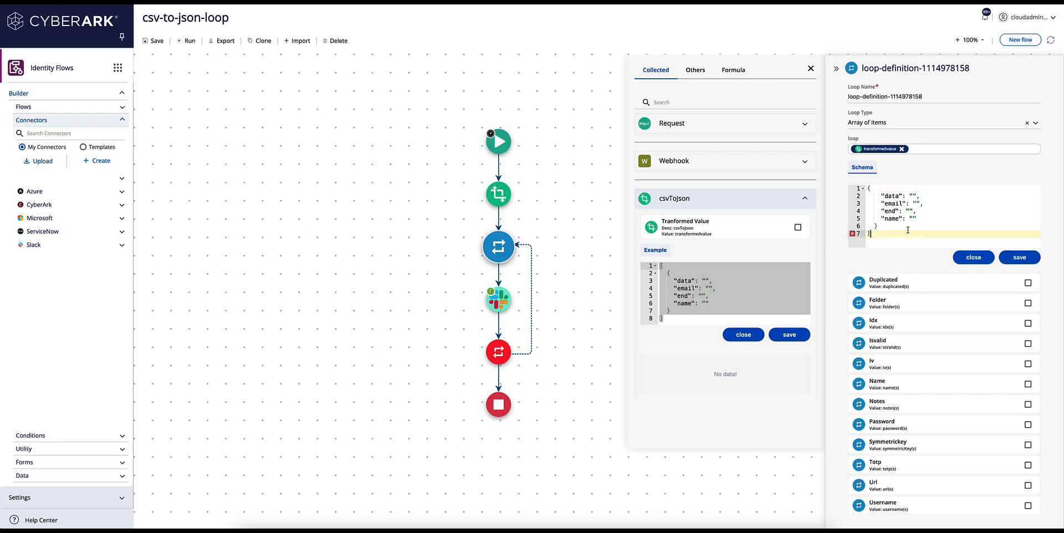
pyautogui.press('BackSpace')
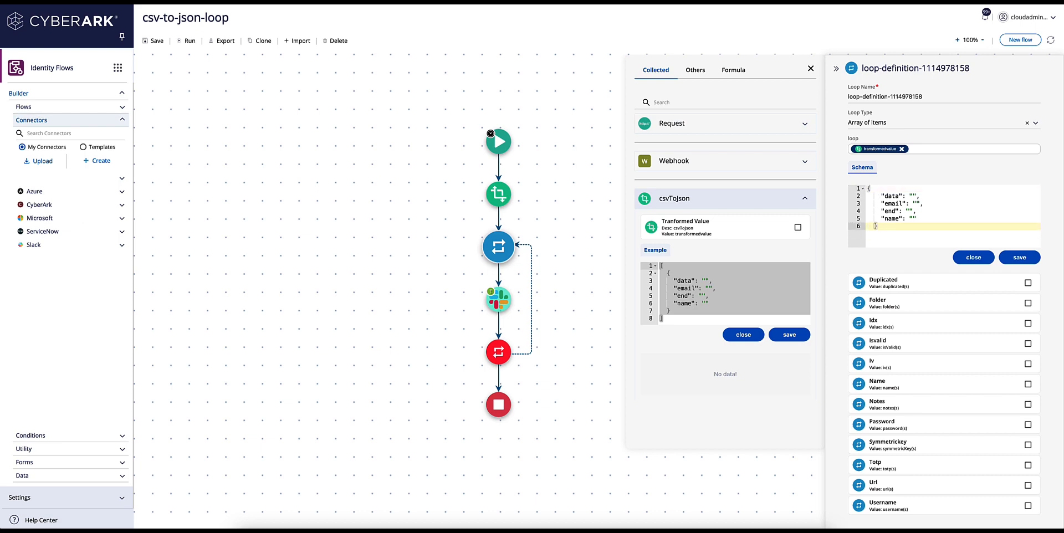
pyautogui.click(1022, 259)
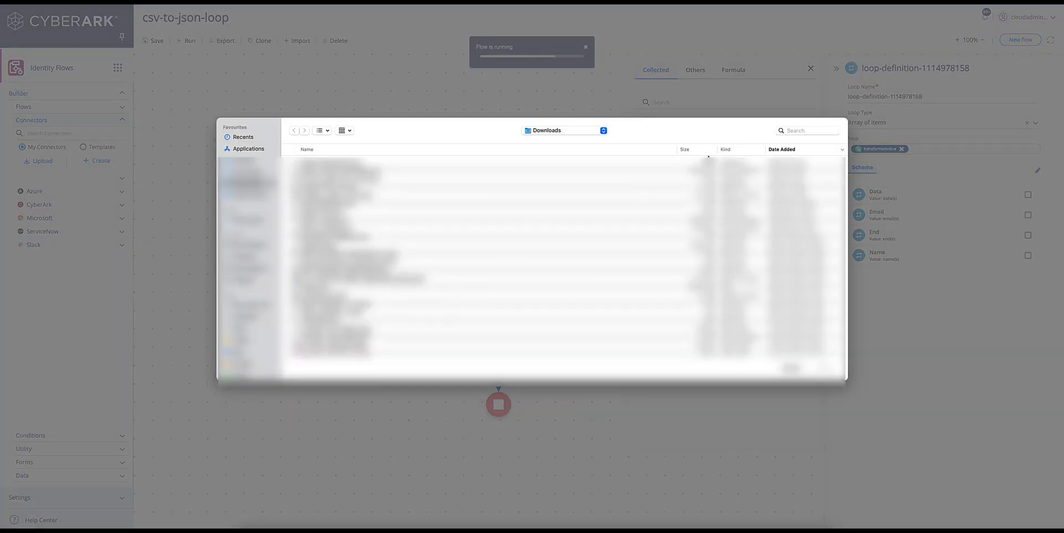
# Step: Run the flow on the first CSV file found by searching 'csv'
pyautogui.click(792, 131)
pyautogui.write('csv')
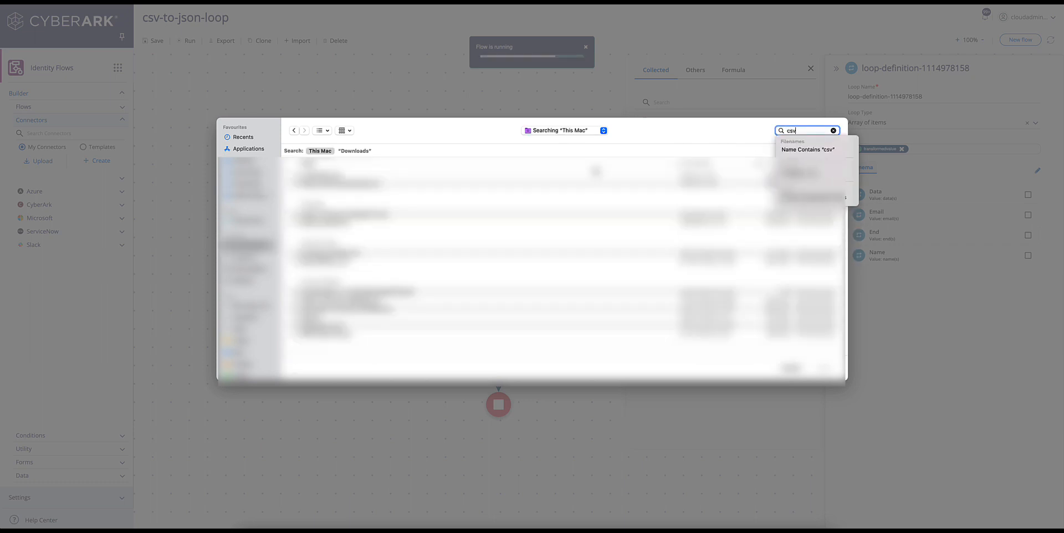
pyautogui.click(332, 176)
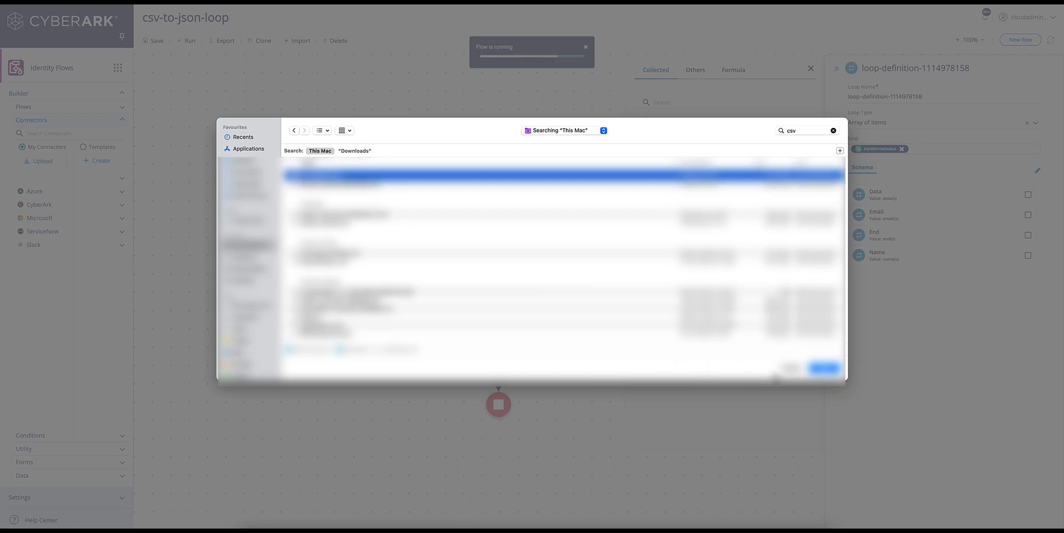
pyautogui.click(815, 371)
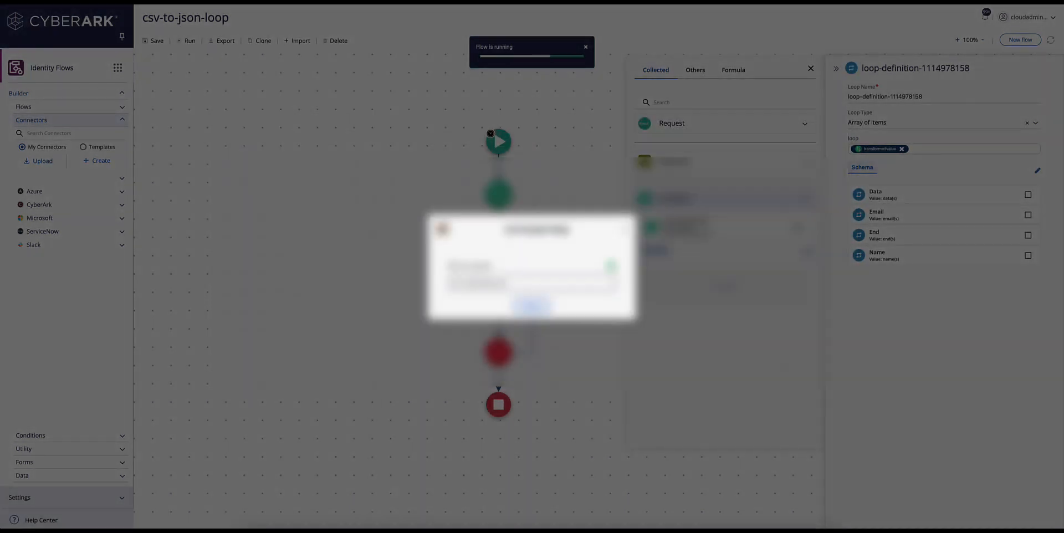
pyautogui.click(532, 307)
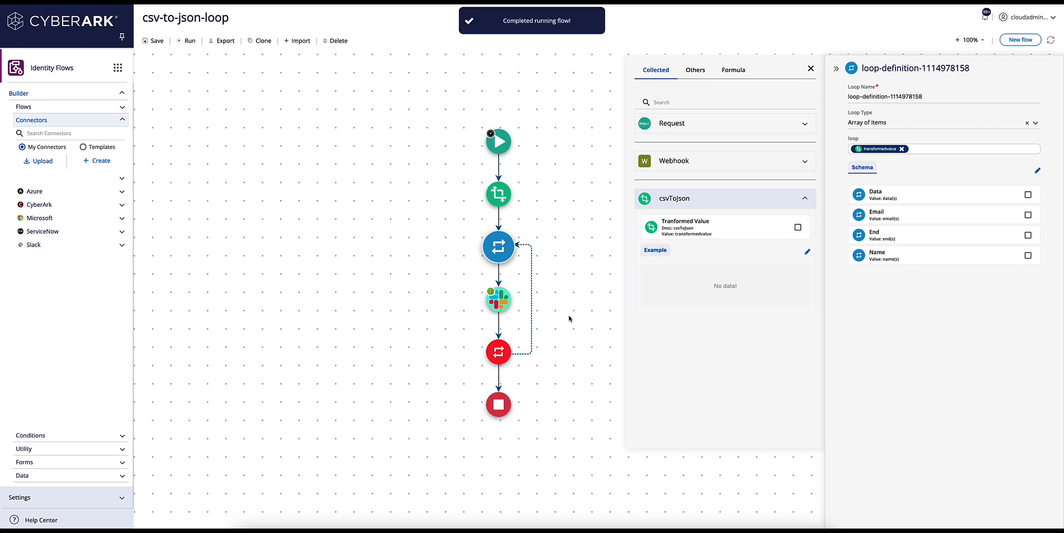
pyautogui.click(310, 2)
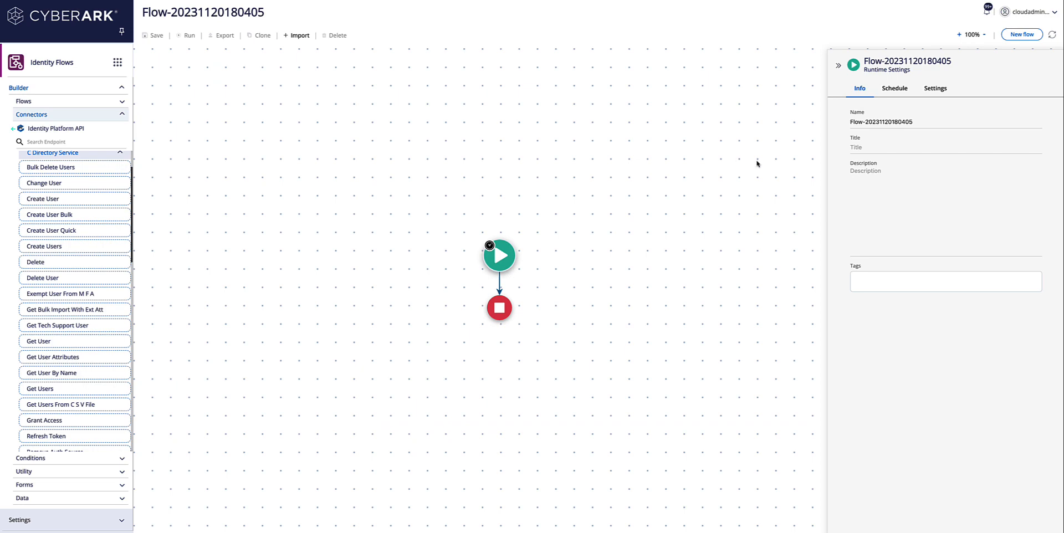
pyautogui.moveTo(916, 122); pyautogui.dragTo(823, 122)
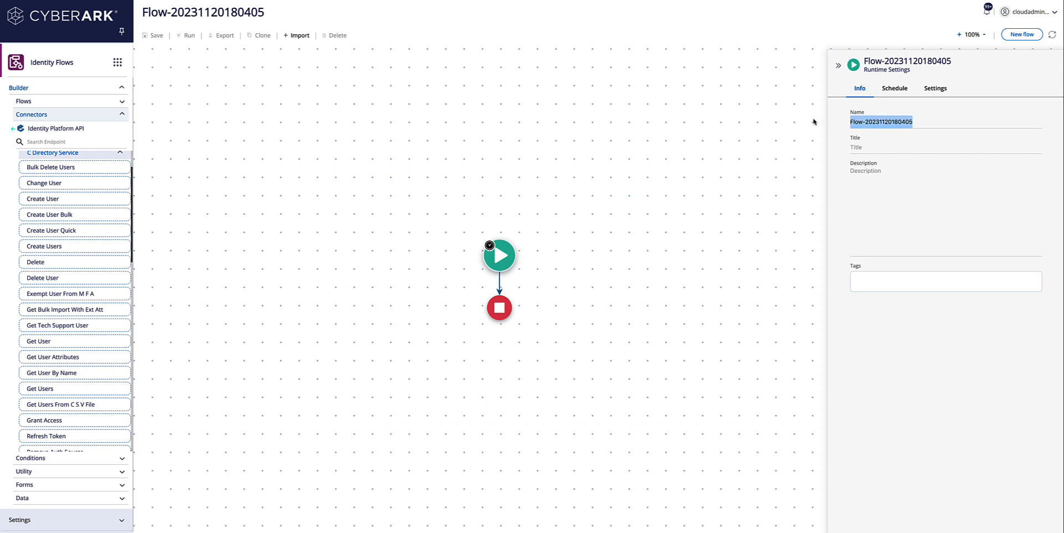
pyautogui.write('lo')
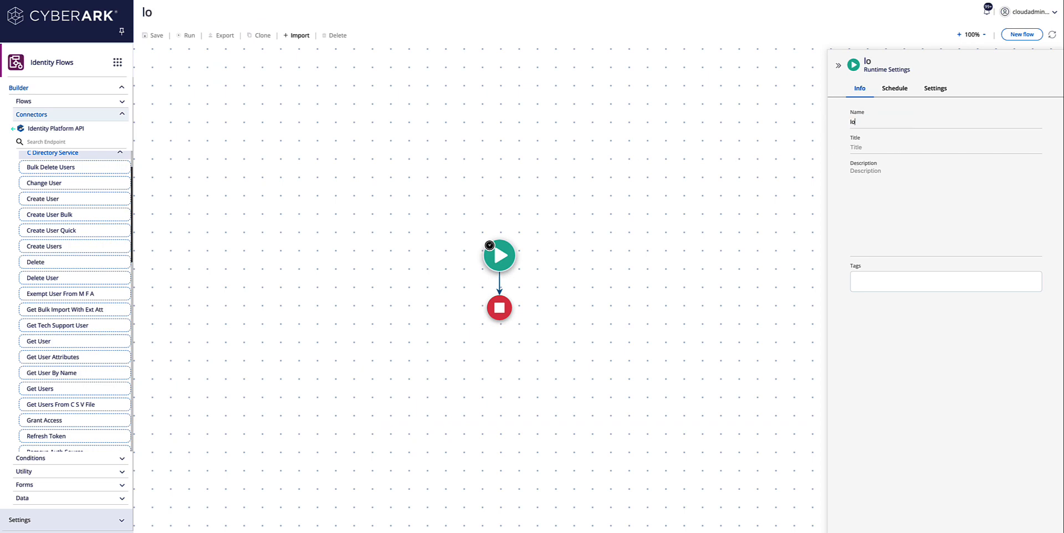
pyautogui.write('oop-indexx')
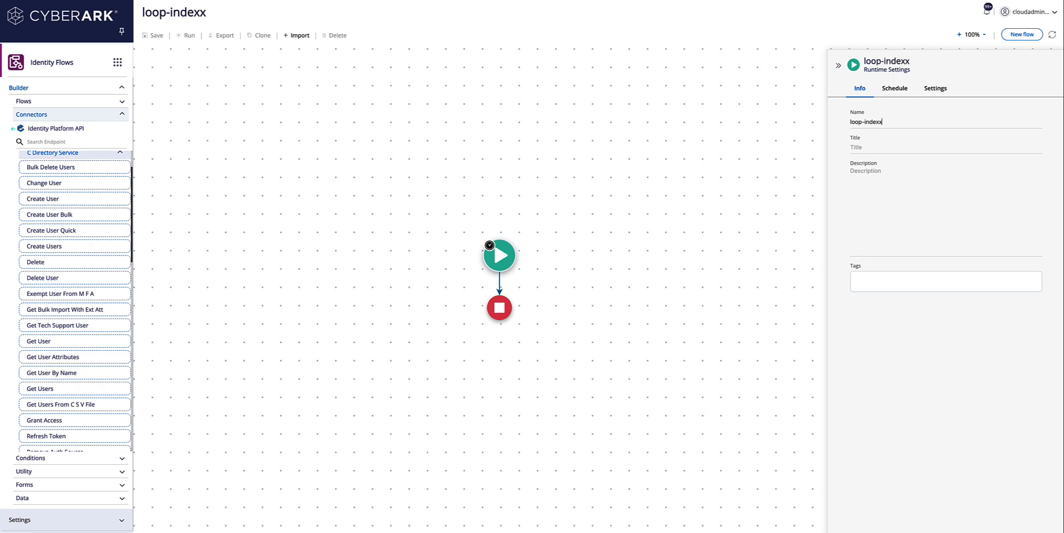
pyautogui.press('BackSpace')
pyautogui.press('BackSpace')
pyautogui.press('BackSpace')
pyautogui.press('BackSpace')
pyautogui.press('BackSpace')
pyautogui.press('BackSpace')
pyautogui.press('BackSpace')
pyautogui.press('BackSpace')
pyautogui.press('BackSpace')
pyautogui.press('BackSpace')
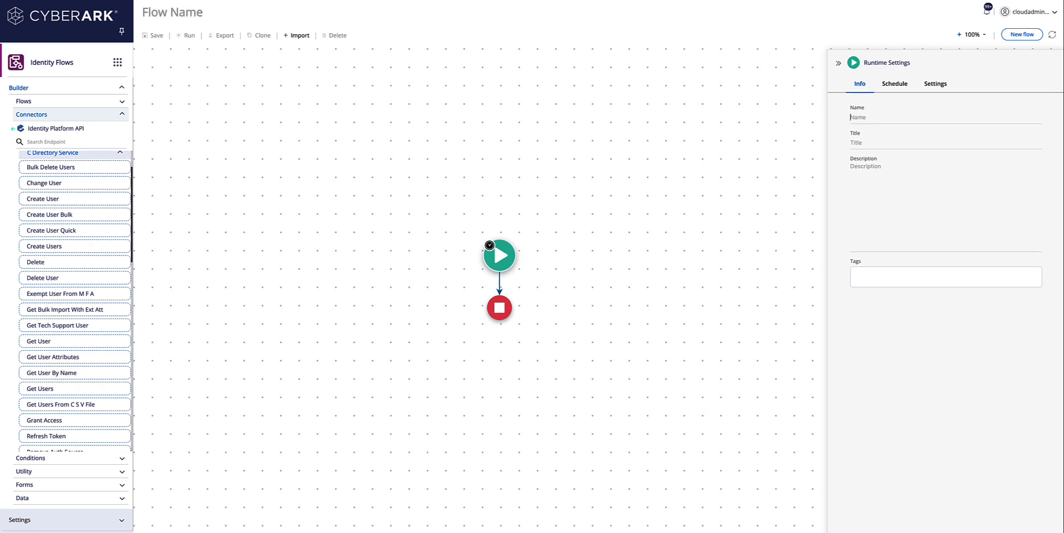
pyautogui.write('array-')
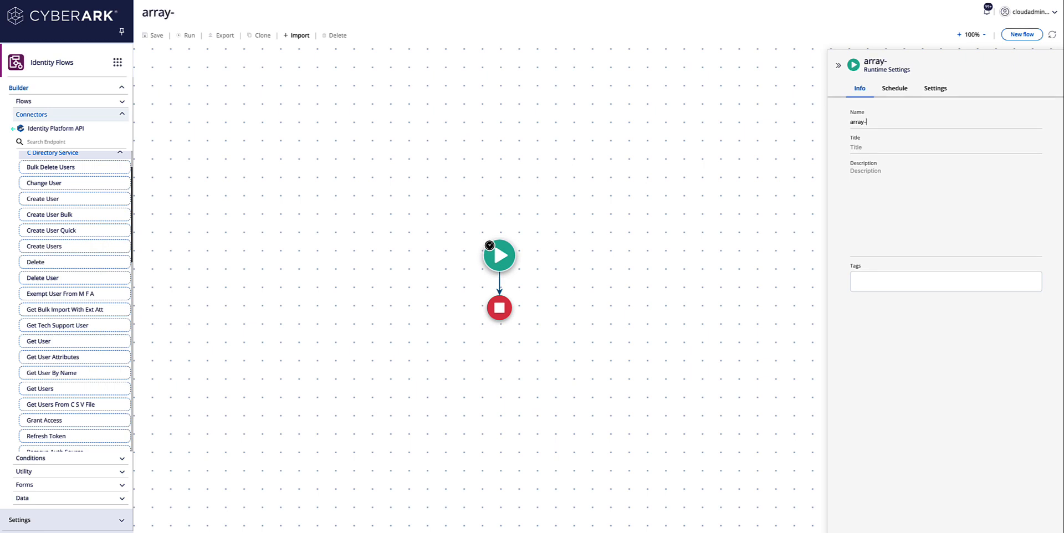
pyautogui.write('index')
# Step: Collapse the Directory Service group and scroll the Connectors list to reveal the Redrock endpoints
pyautogui.scroll(2, 66, 216)
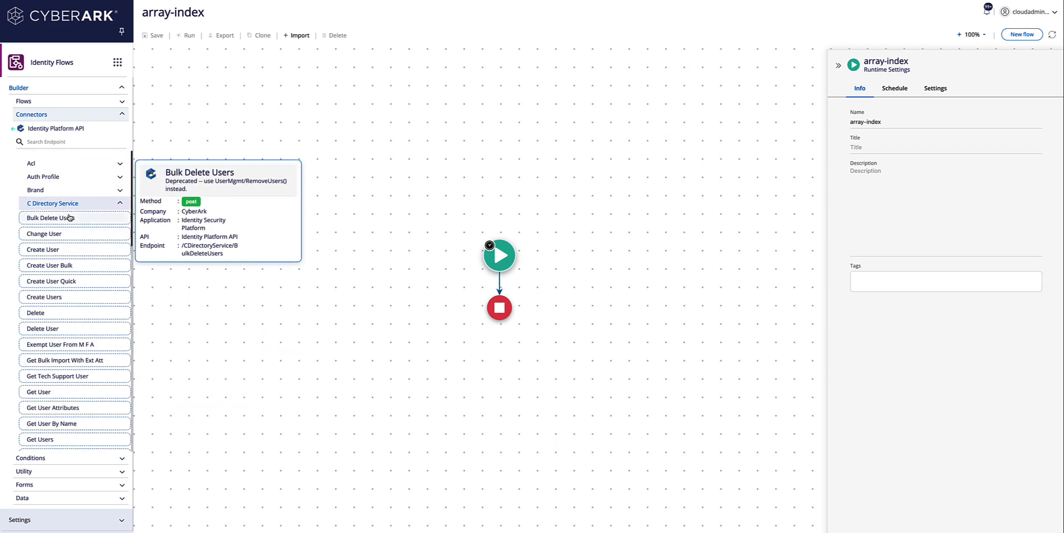
pyautogui.click(120, 204)
pyautogui.scroll(-2, 103, 320)
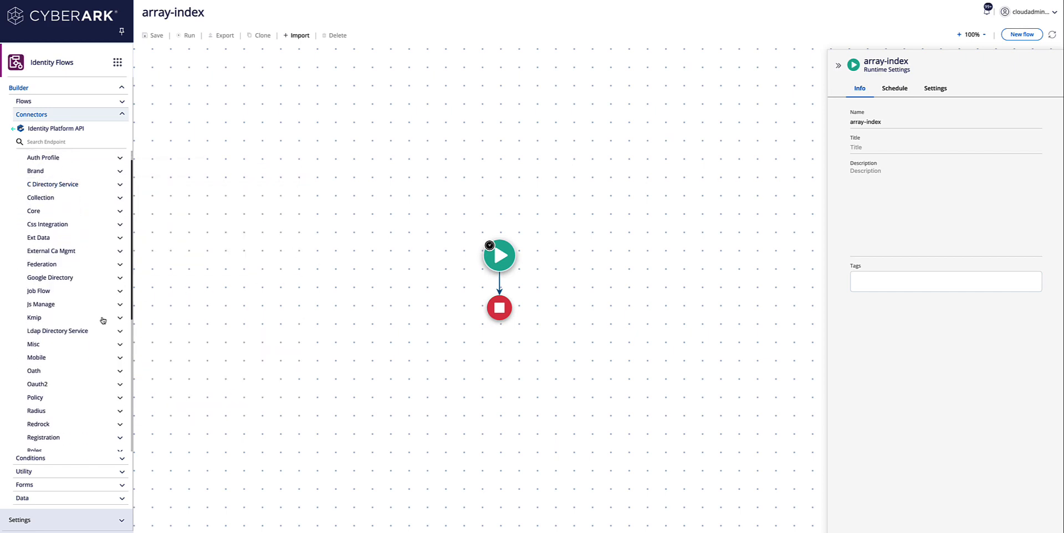
pyautogui.scroll(-5, 103, 320)
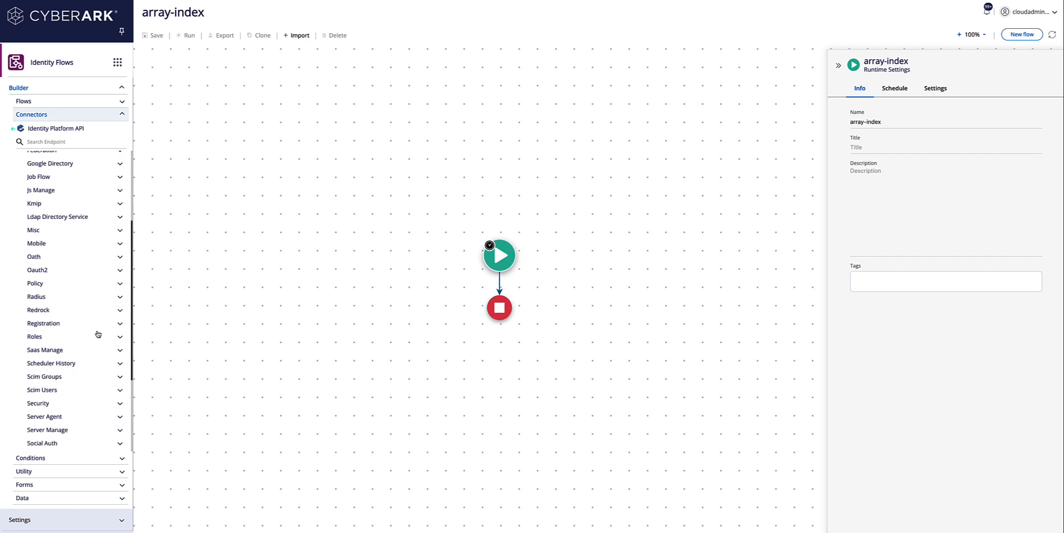
pyautogui.scroll(-1, 98, 335)
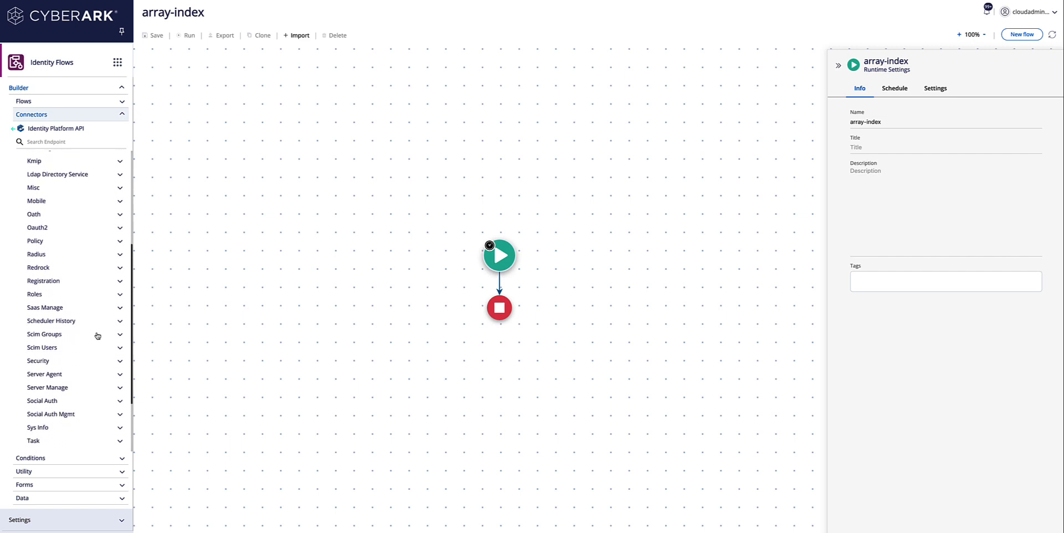
pyautogui.click(64, 268)
# Step: Insert a Redrock Query step between start and end and view its body as JSON
pyautogui.moveTo(64, 268); pyautogui.dragTo(501, 289)
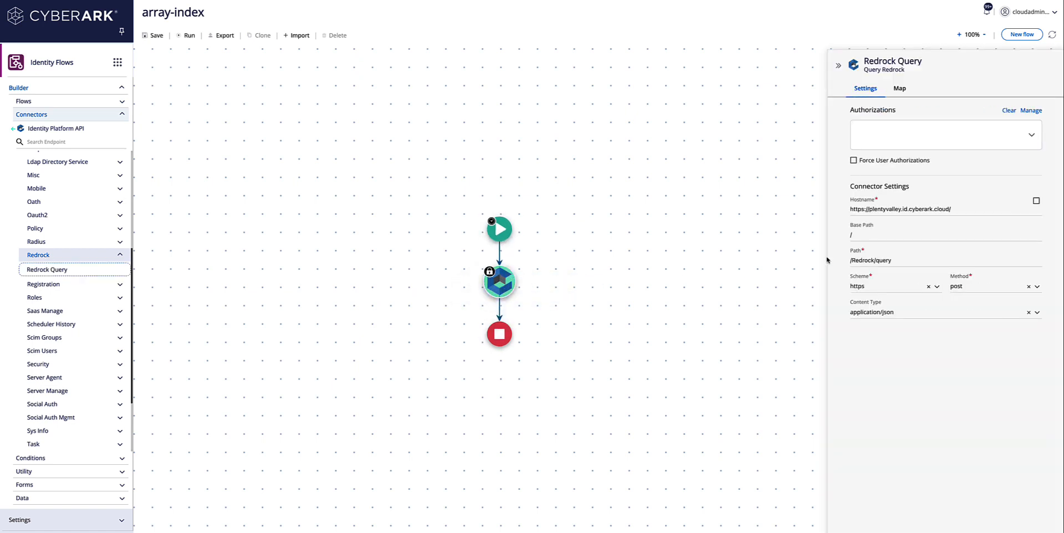
pyautogui.click(906, 90)
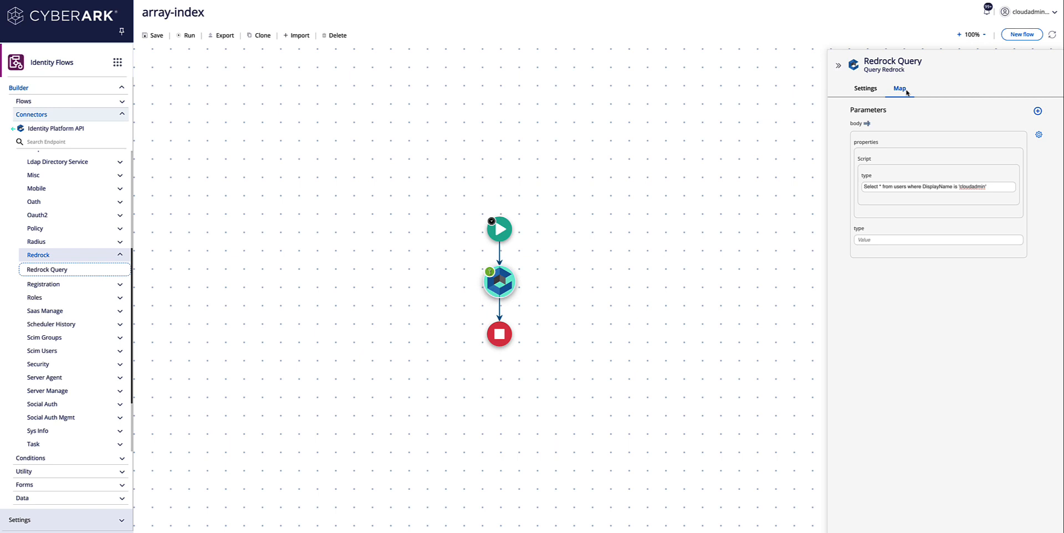
pyautogui.click(867, 124)
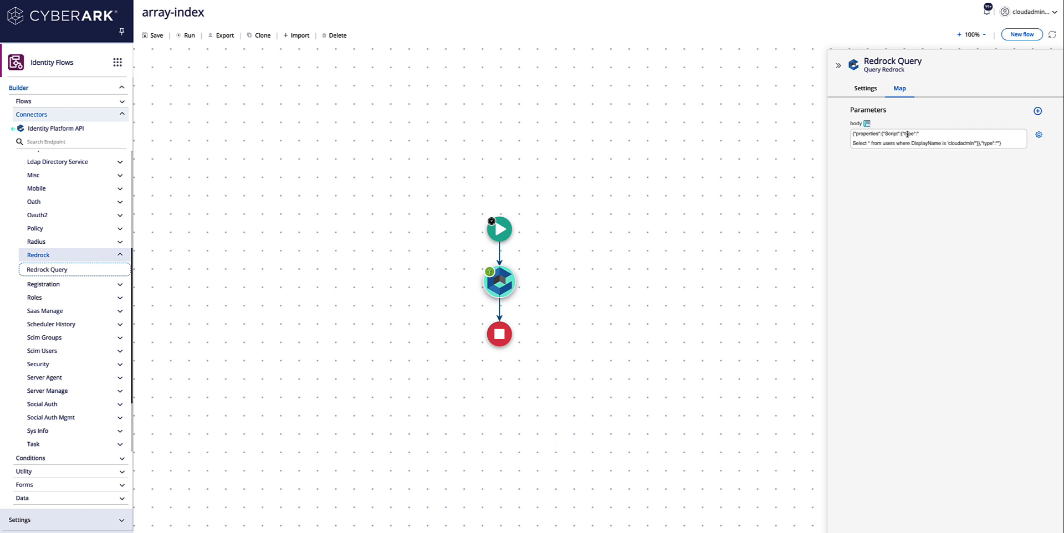
pyautogui.click(868, 124)
pyautogui.click(867, 124)
# Step: Strip the properties and type wrapper from the body JSON, leaving a Script form field
pyautogui.moveTo(881, 135); pyautogui.dragTo(850, 135)
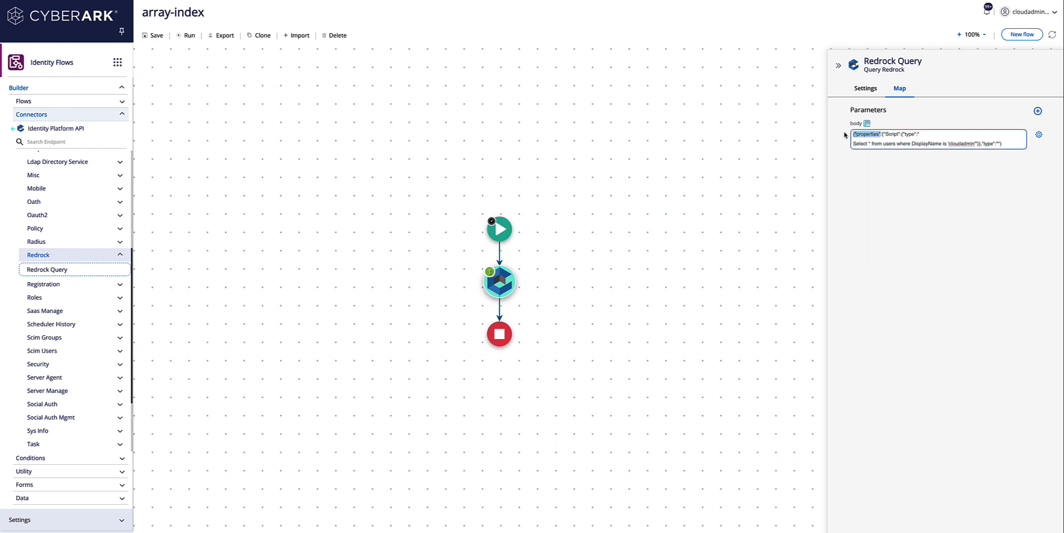
pyautogui.press('BackSpace')
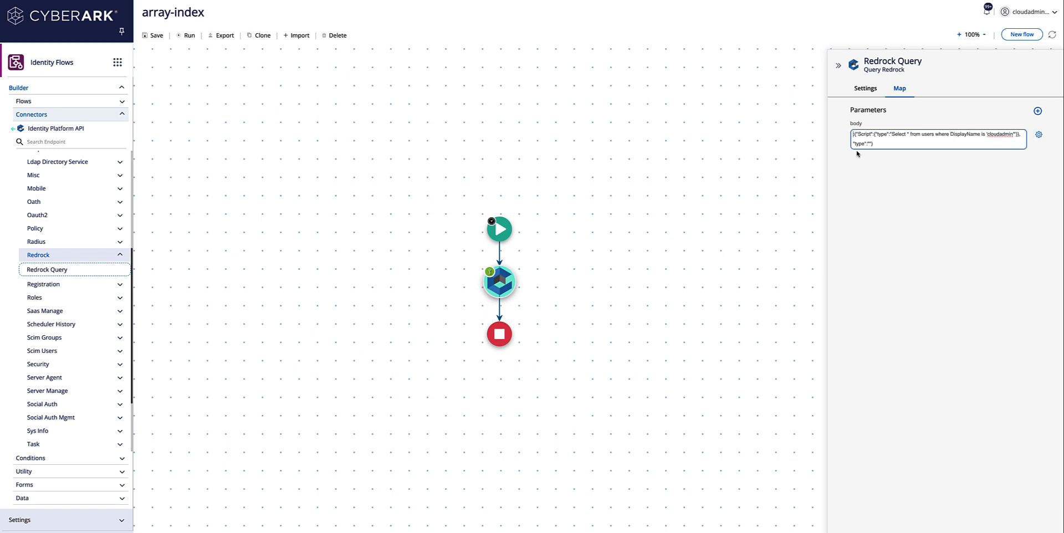
pyautogui.click(873, 134)
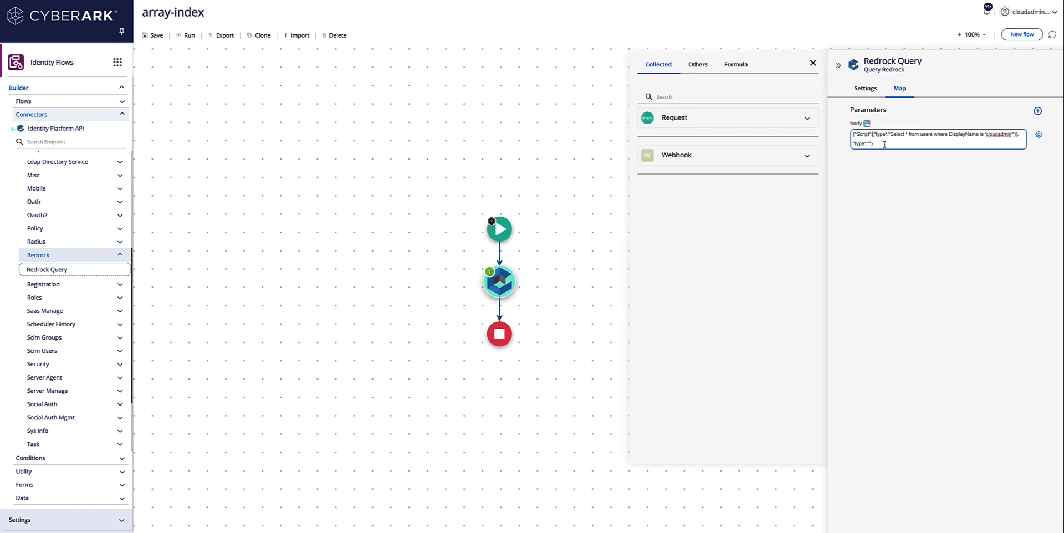
pyautogui.press('Delete')
pyautogui.press('Delete')
pyautogui.press('Delete')
pyautogui.press('Delete')
pyautogui.press('Delete')
pyautogui.press('Delete')
pyautogui.press('Delete')
pyautogui.press('Delete')
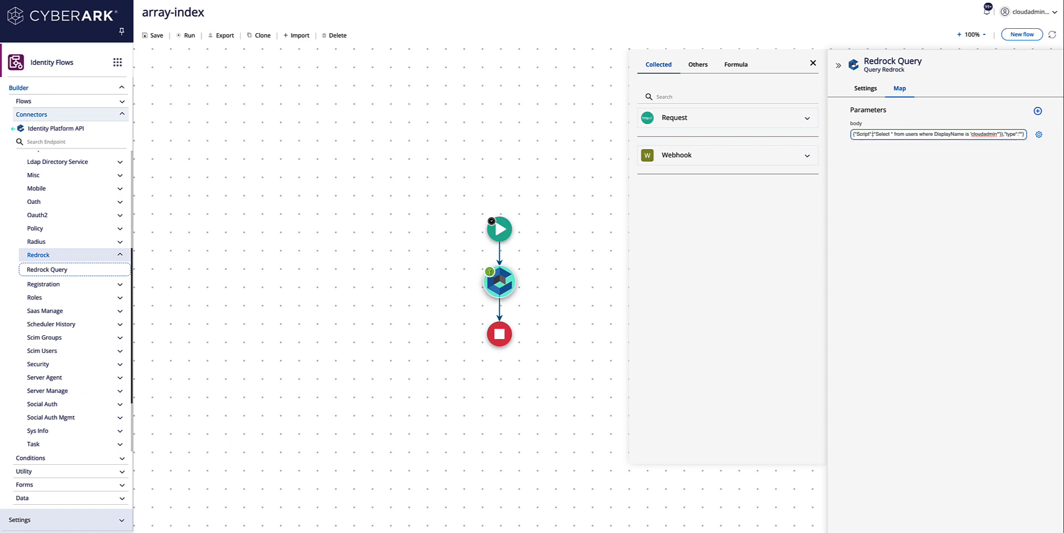
pyautogui.press('Delete')
pyautogui.moveTo(1002, 134); pyautogui.dragTo(1036, 136)
pyautogui.press('BackSpace')
pyautogui.click(867, 123)
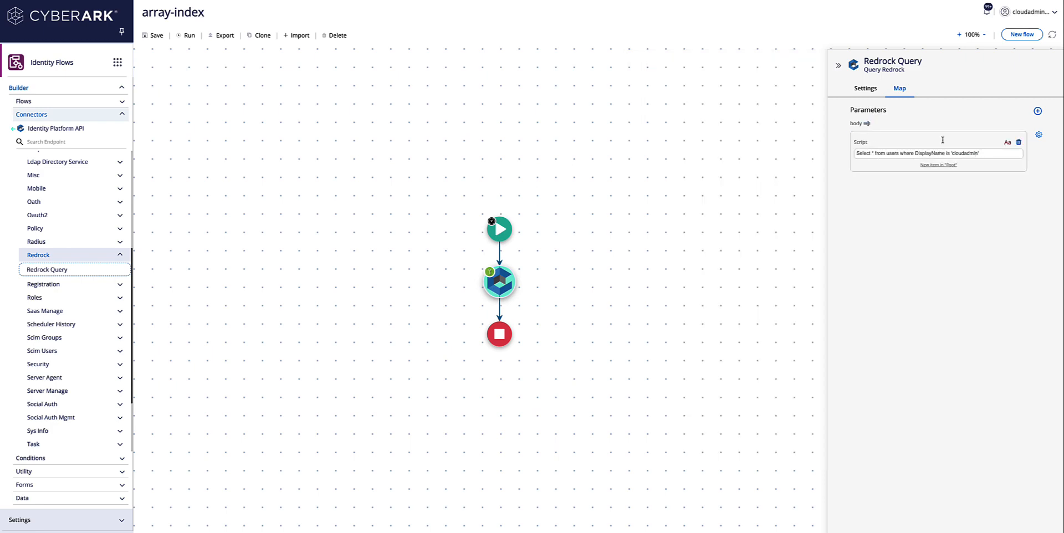
# Step: Run array-index and open its latest run log at the Redrock Query step
pyautogui.click(186, 36)
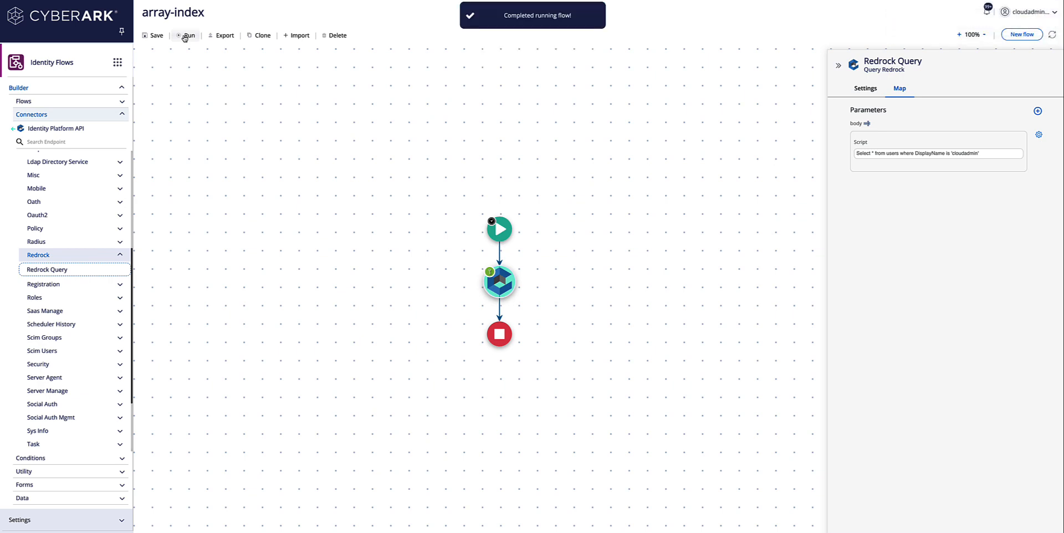
pyautogui.click(988, 11)
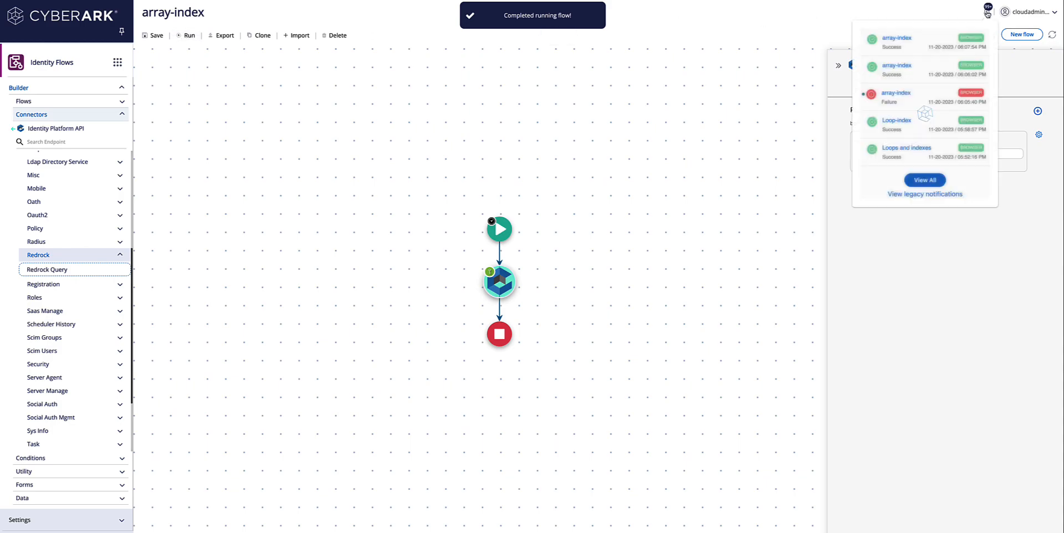
pyautogui.click(914, 39)
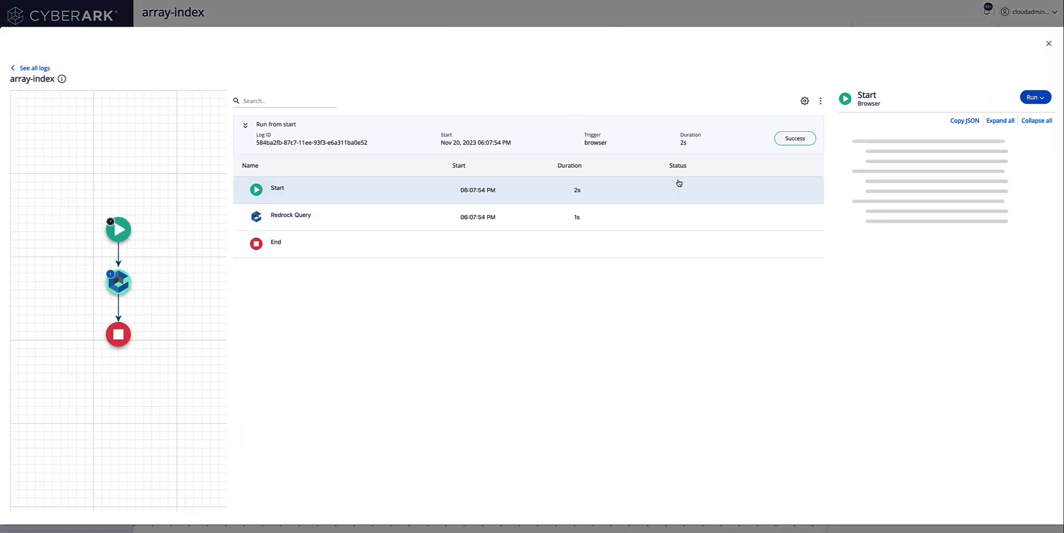
pyautogui.click(323, 222)
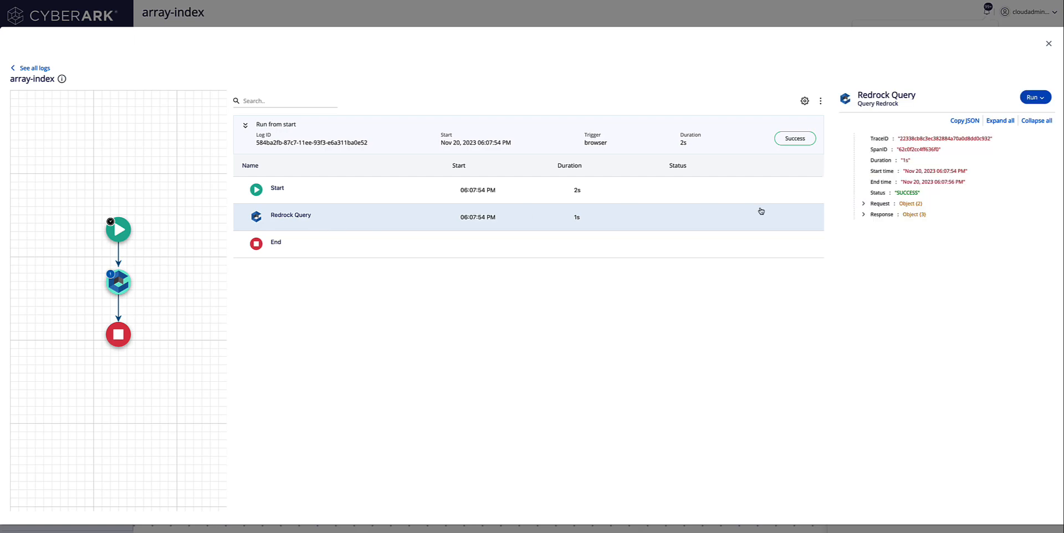
# Step: Expand the response body down to Result > Results > 0 > Row and copy the body JSON
pyautogui.click(864, 204)
pyautogui.click(864, 205)
pyautogui.click(864, 215)
pyautogui.click(873, 237)
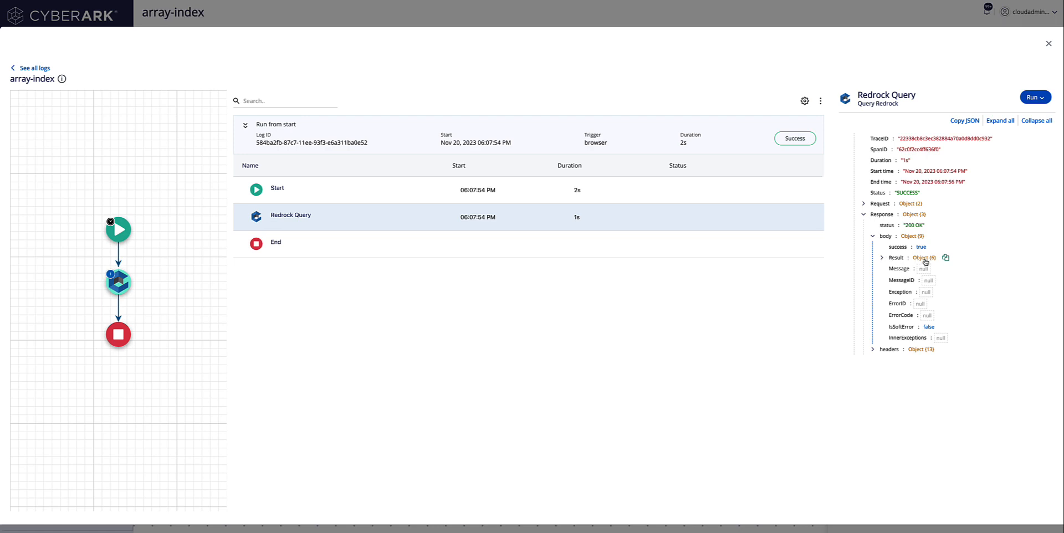
pyautogui.click(882, 258)
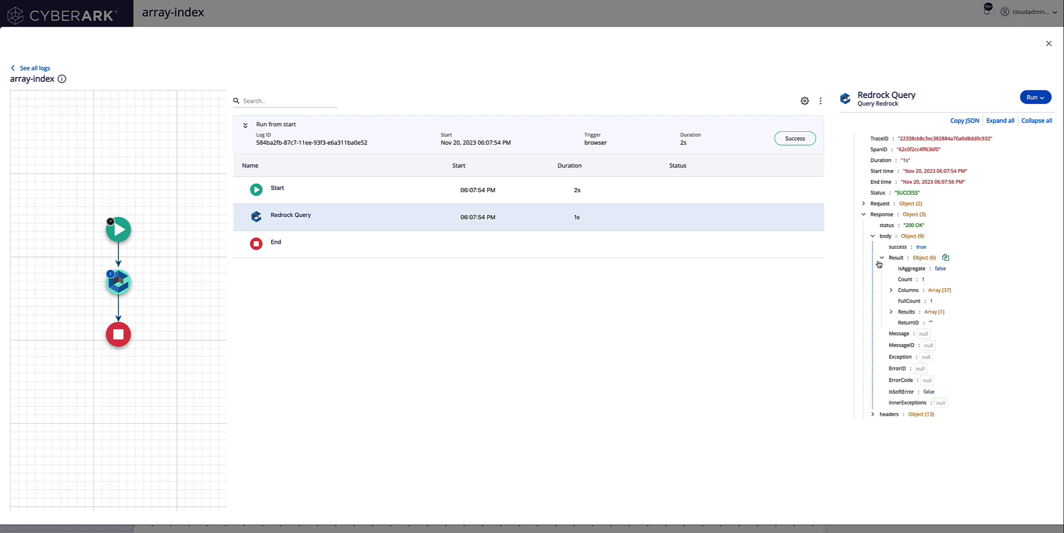
pyautogui.click(939, 313)
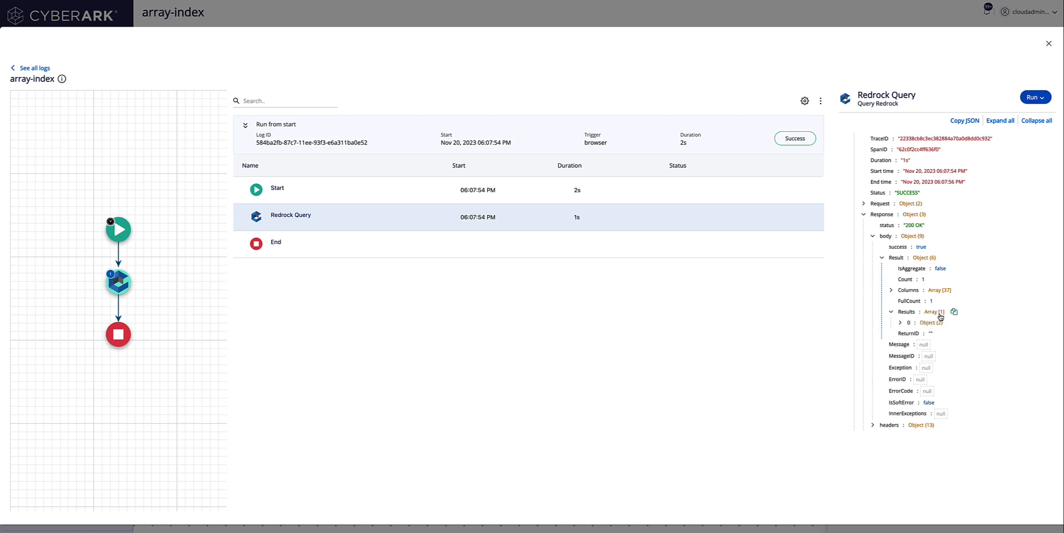
pyautogui.click(901, 324)
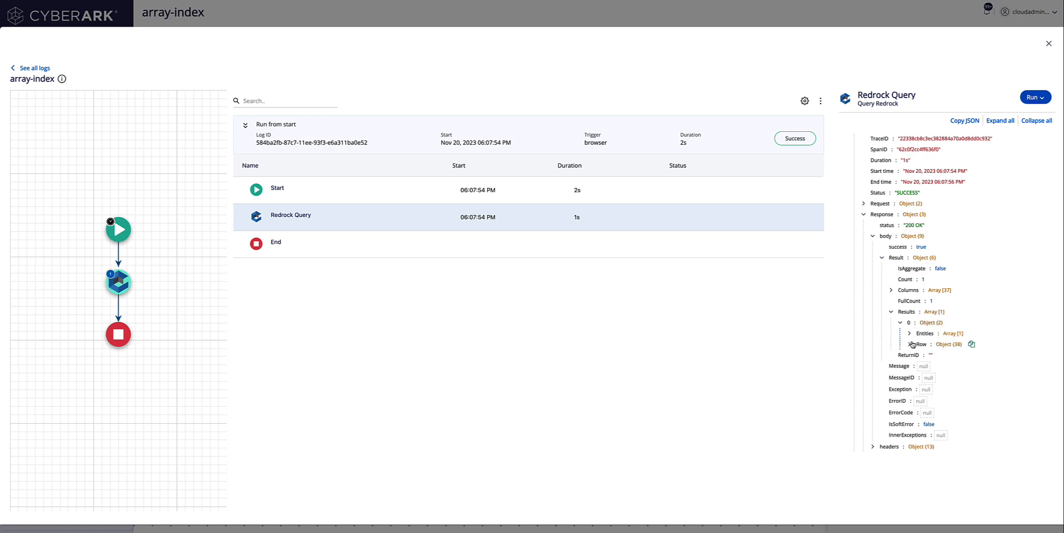
pyautogui.click(910, 344)
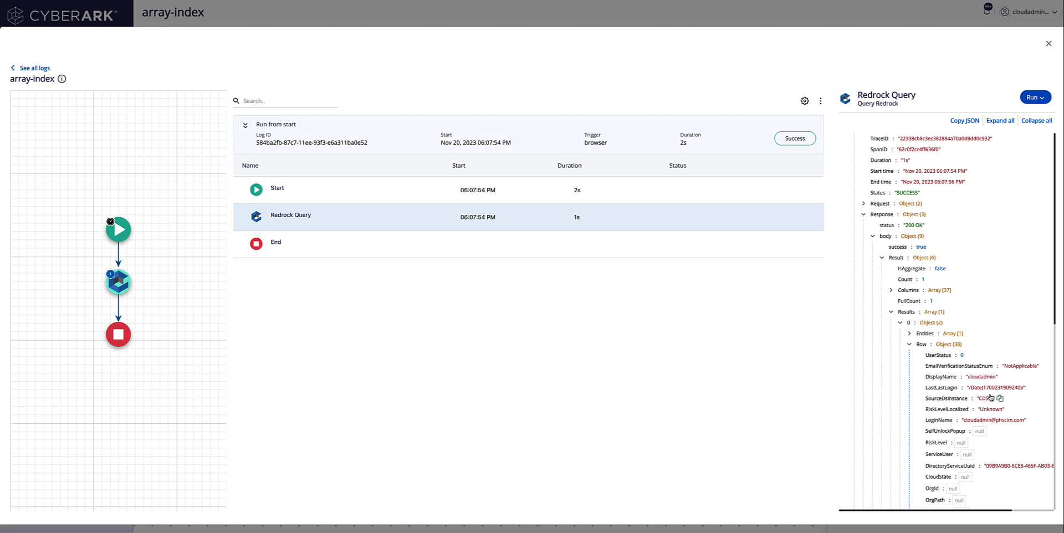
pyautogui.scroll(-1, 959, 398)
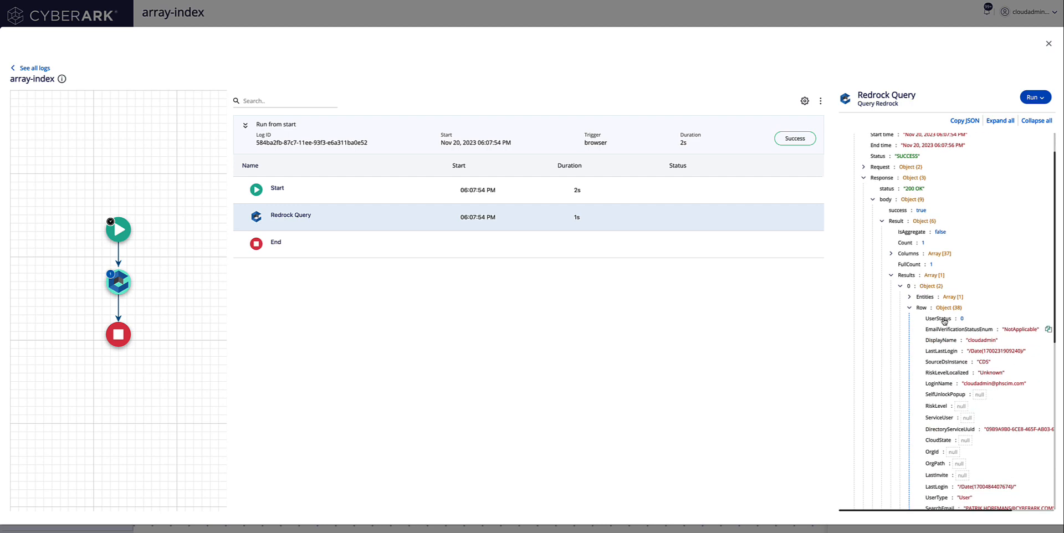
pyautogui.click(934, 199)
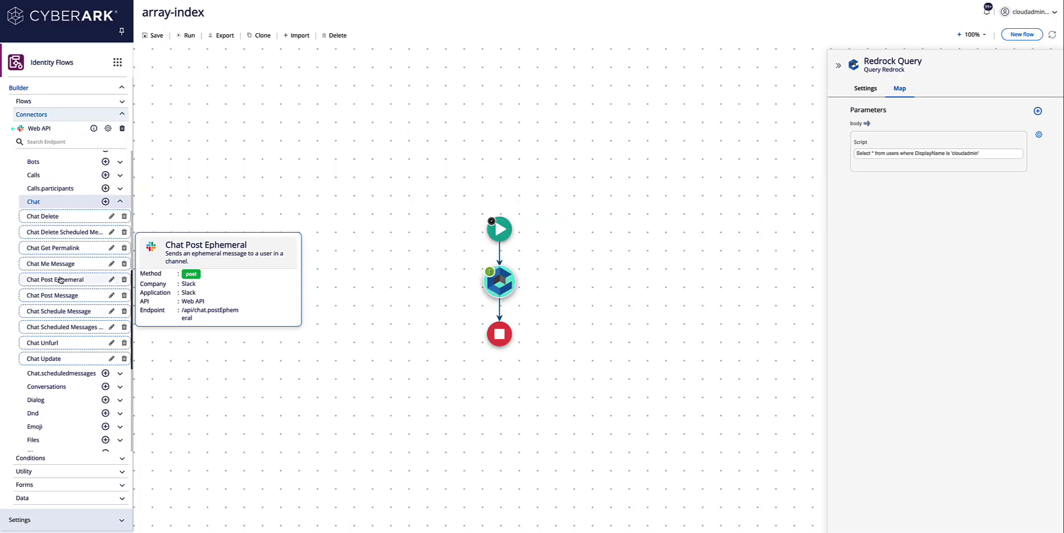
# Step: Add a Slack Chat Post Message step after Redrock Query using the phconsul-slack authorization
pyautogui.moveTo(53, 296); pyautogui.dragTo(500, 308)
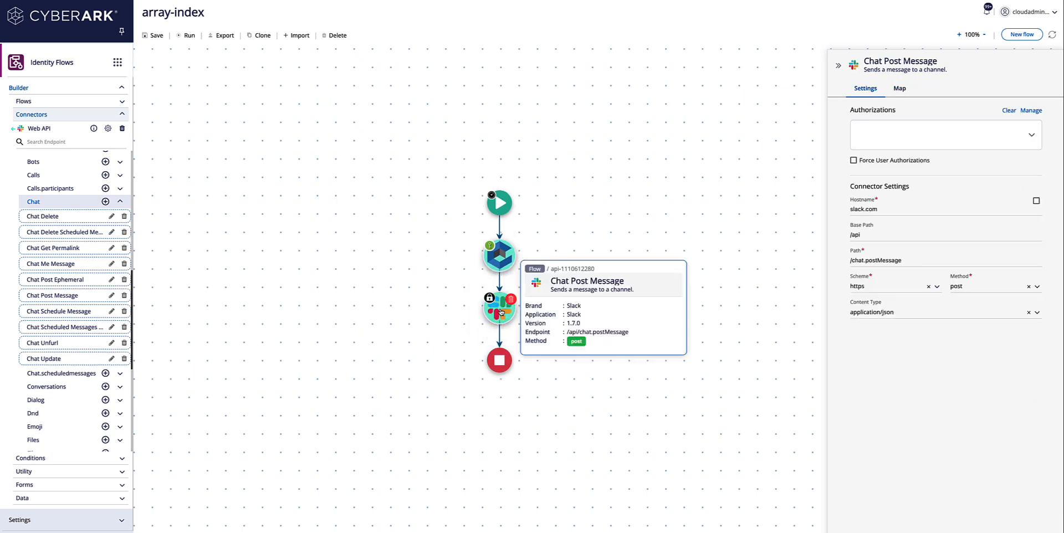
pyautogui.click(892, 144)
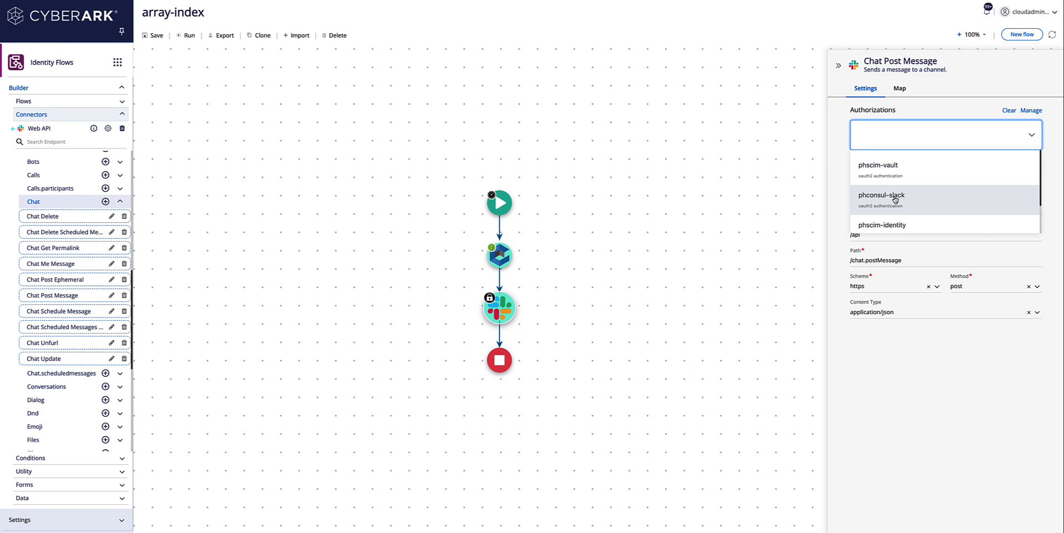
pyautogui.click(894, 198)
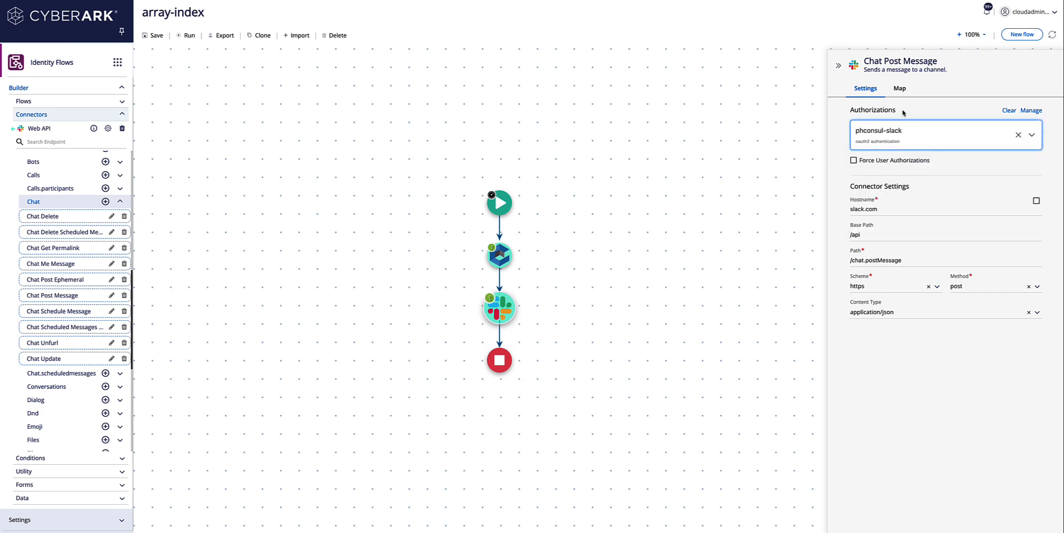
pyautogui.click(901, 90)
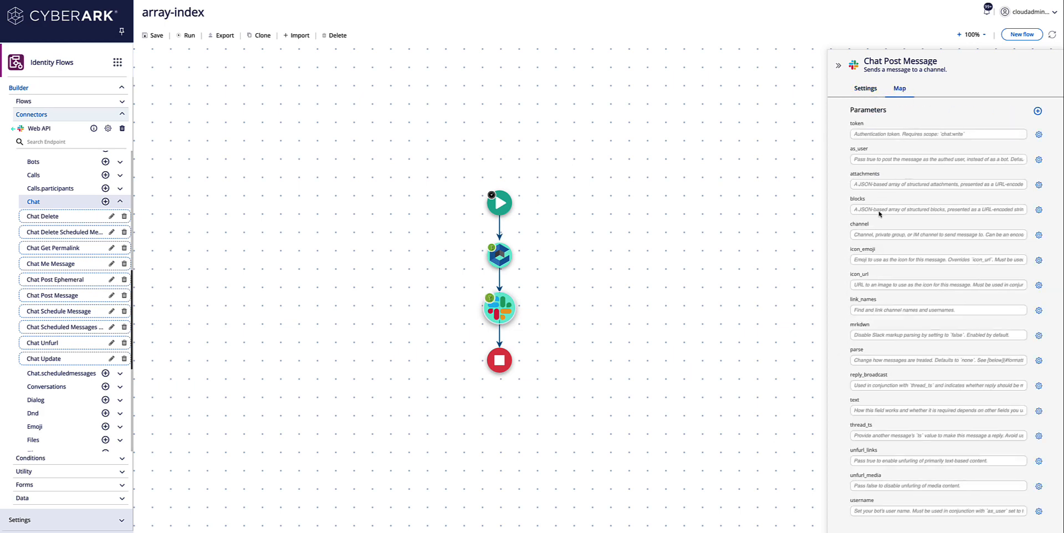
# Step: Set the message channel to flows and start the text with 'UID:'
pyautogui.click(871, 234)
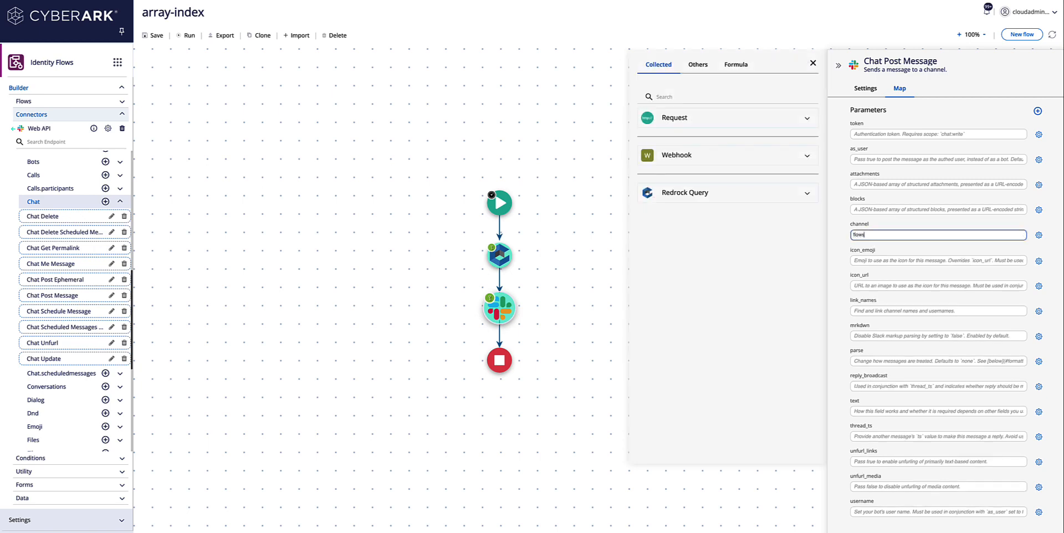
pyautogui.click(865, 411)
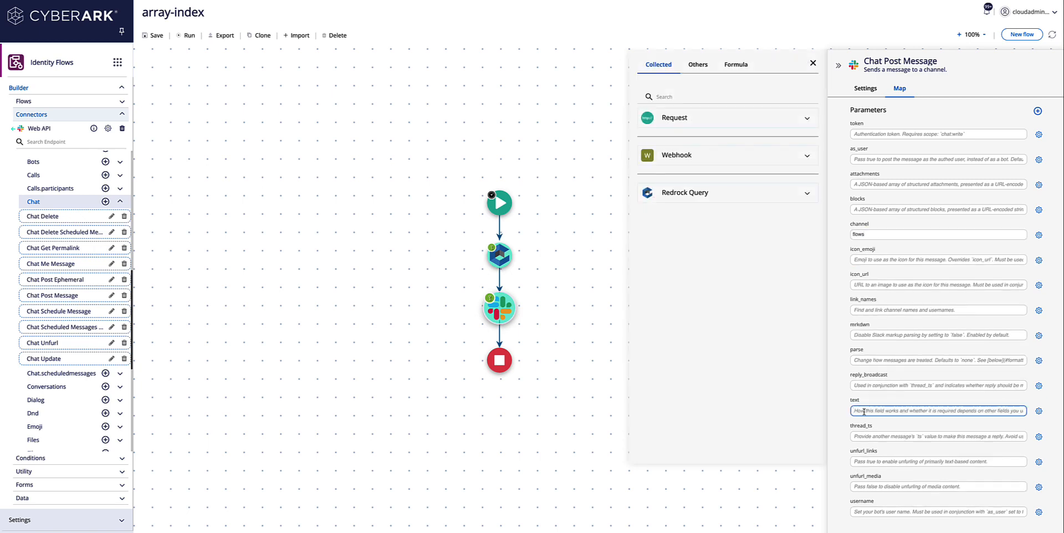
pyautogui.write('V')
pyautogui.press('BackSpace')
pyautogui.press('BackSpace')
pyautogui.write('UID:')
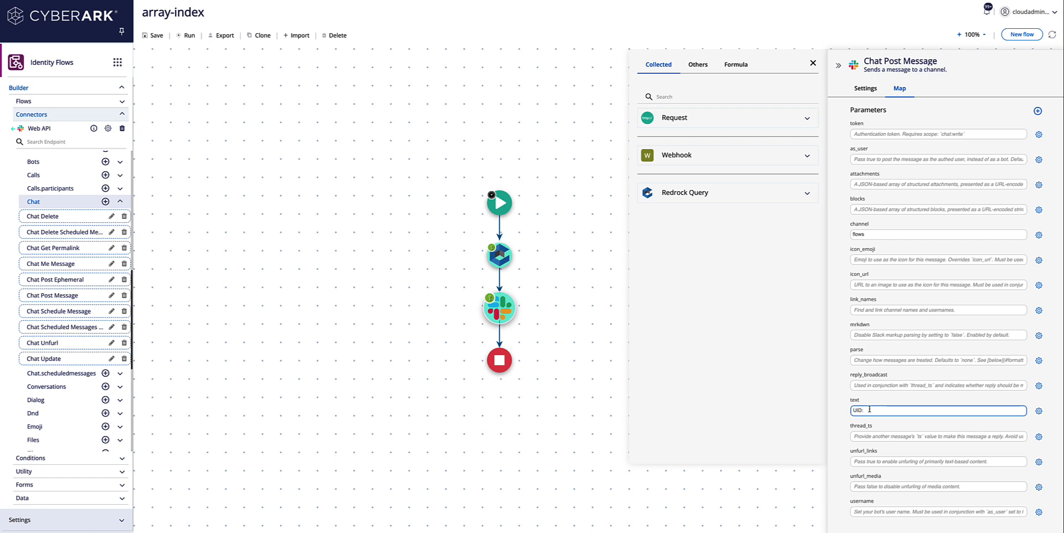
pyautogui.click(807, 193)
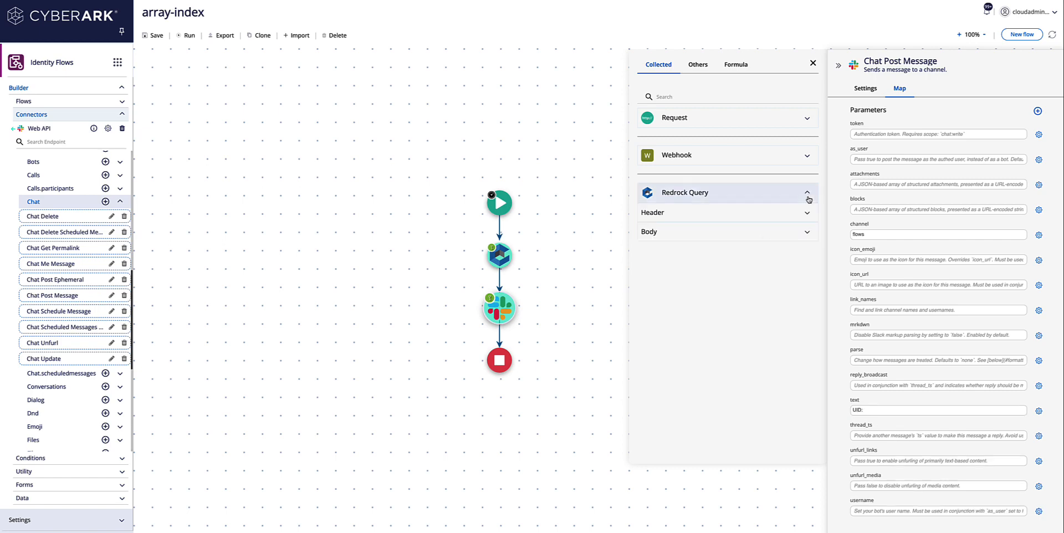
# Step: Replace the Redrock Query body's example response with the pasted sample JSON and save
pyautogui.click(805, 233)
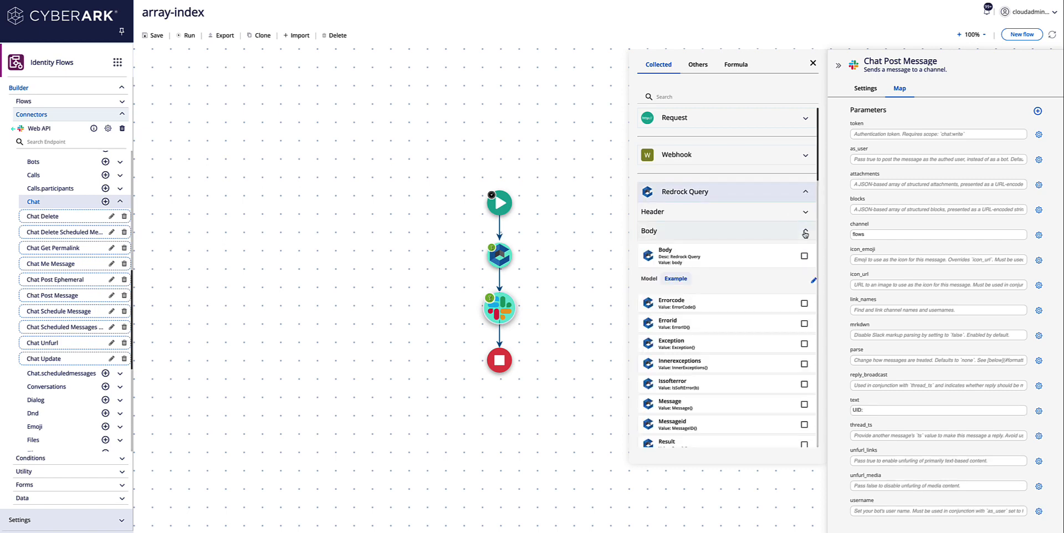
pyautogui.click(815, 283)
pyautogui.moveTo(664, 295); pyautogui.dragTo(751, 419)
pyautogui.press('BackSpace')
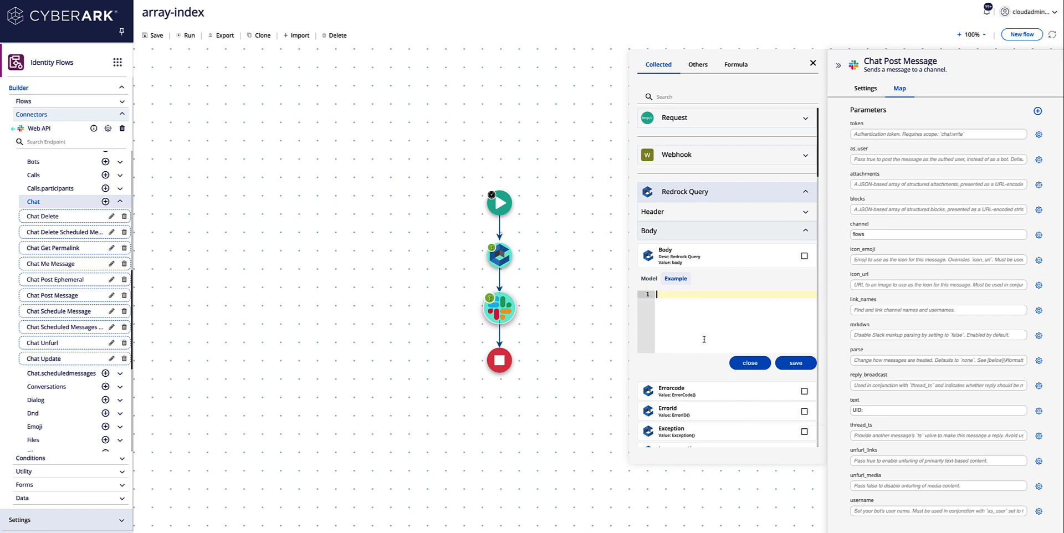
pyautogui.hotkey('ctrl', 'v')
pyautogui.click(795, 363)
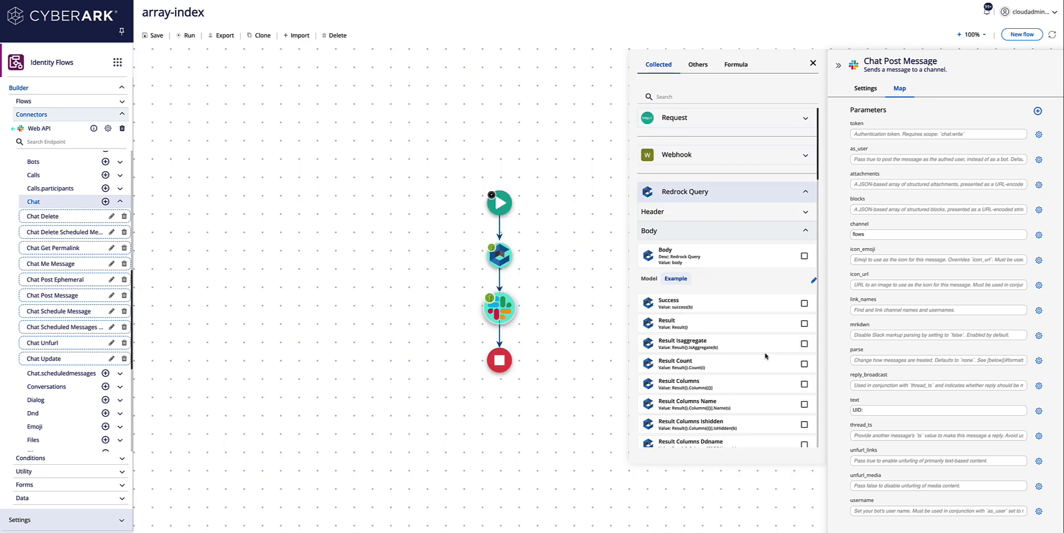
# Step: Insert the Row DirectoryServiceUuid value after 'UID:' in the message text
pyautogui.scroll(-2, 758, 360)
pyautogui.scroll(-4, 758, 360)
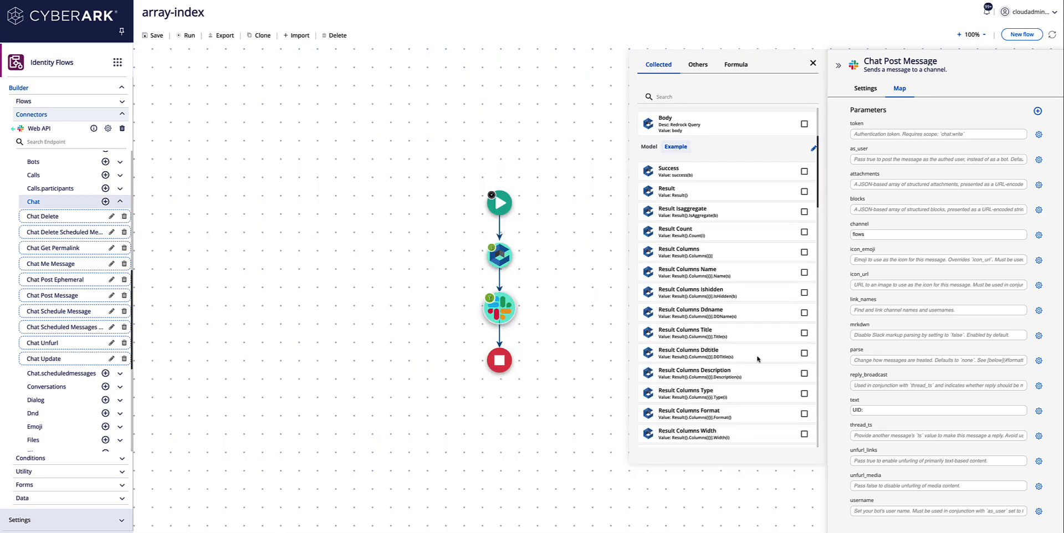
pyautogui.scroll(-4, 758, 360)
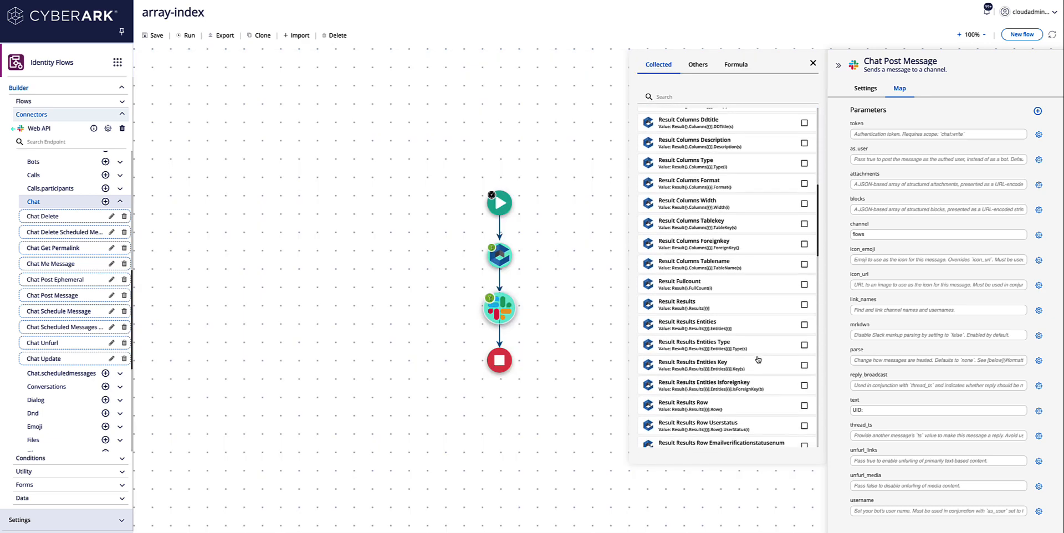
pyautogui.scroll(-1, 758, 360)
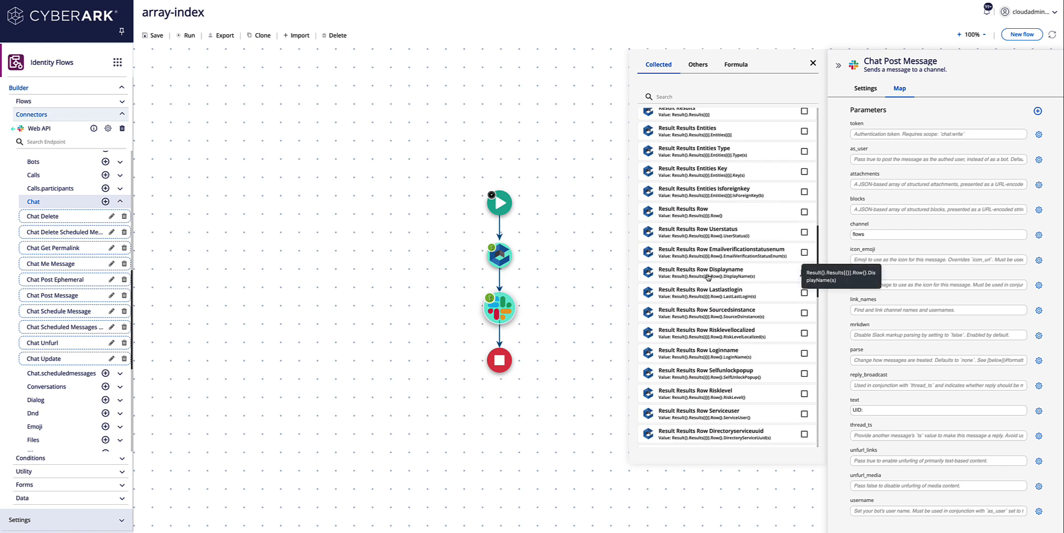
pyautogui.click(712, 277)
pyautogui.moveTo(896, 400); pyautogui.dragTo(897, 409)
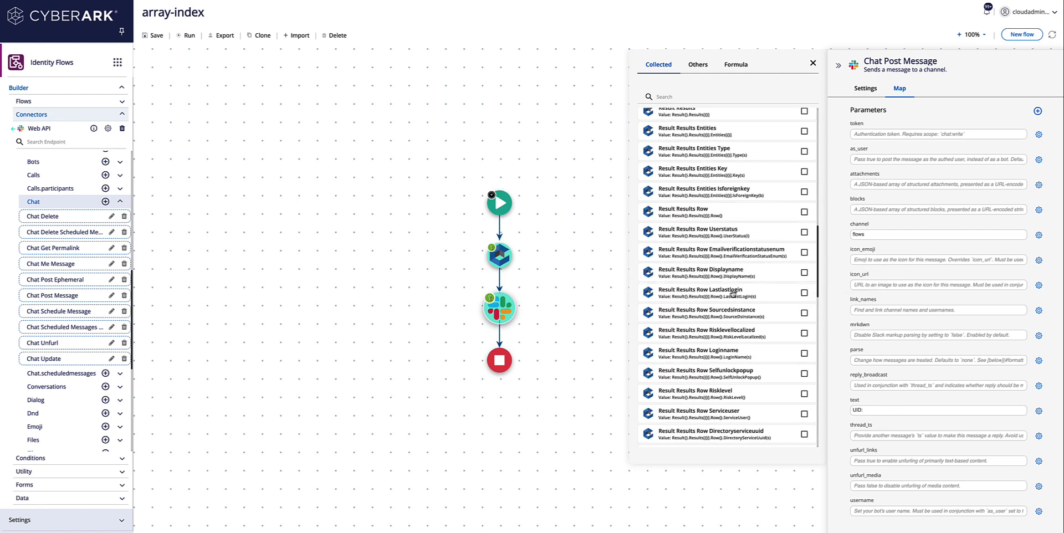
pyautogui.click(872, 411)
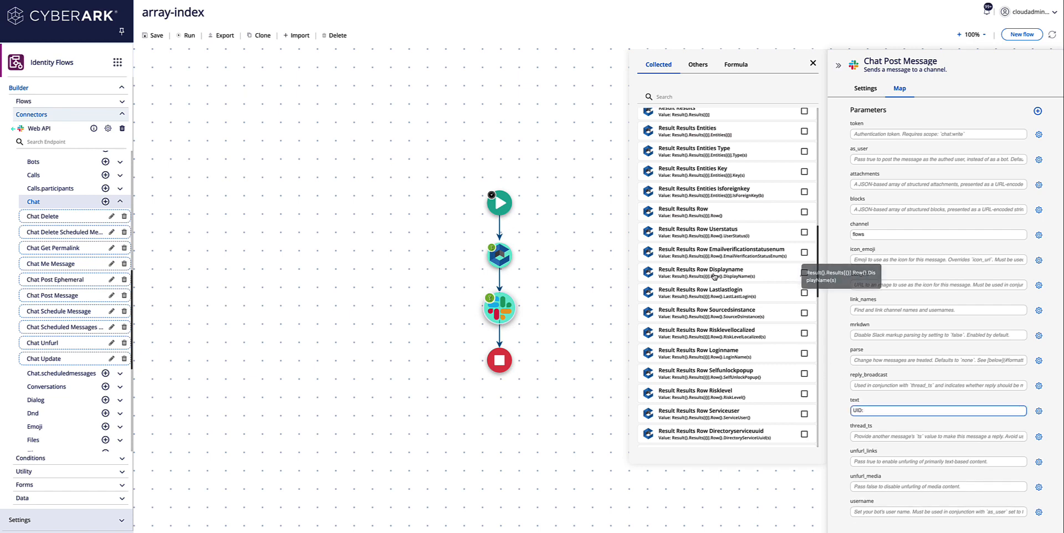
pyautogui.scroll(-2, 708, 333)
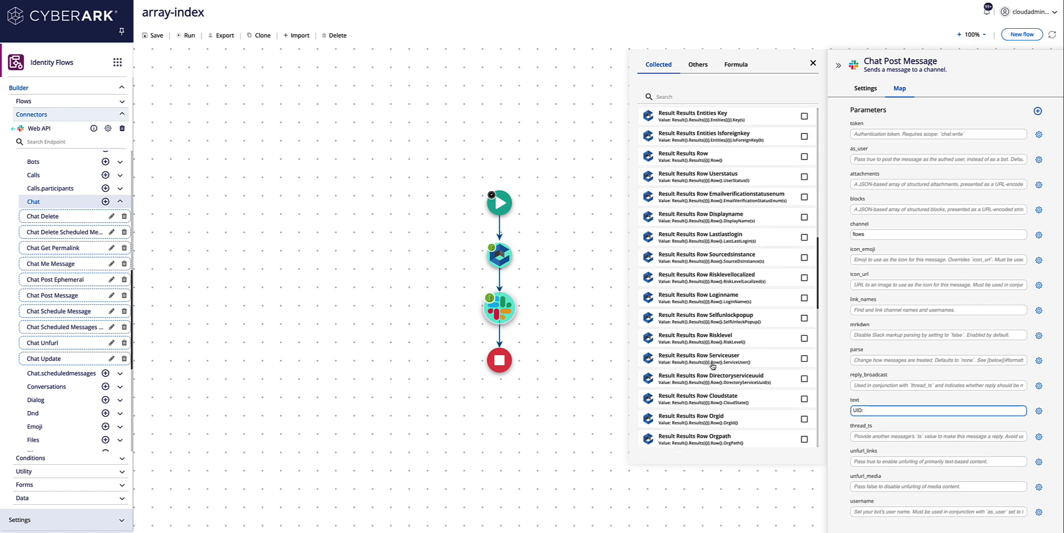
pyautogui.click(715, 376)
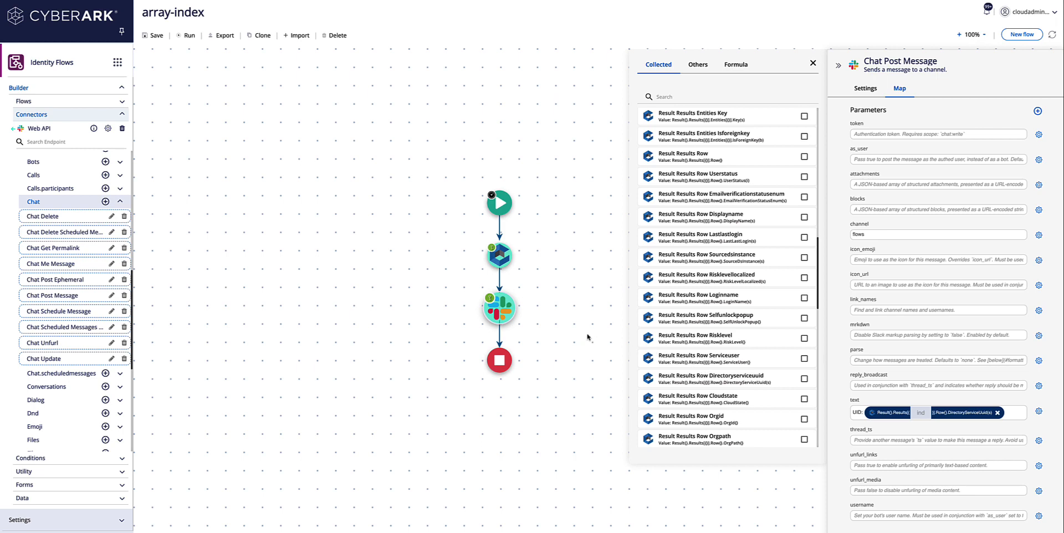
pyautogui.click(987, 12)
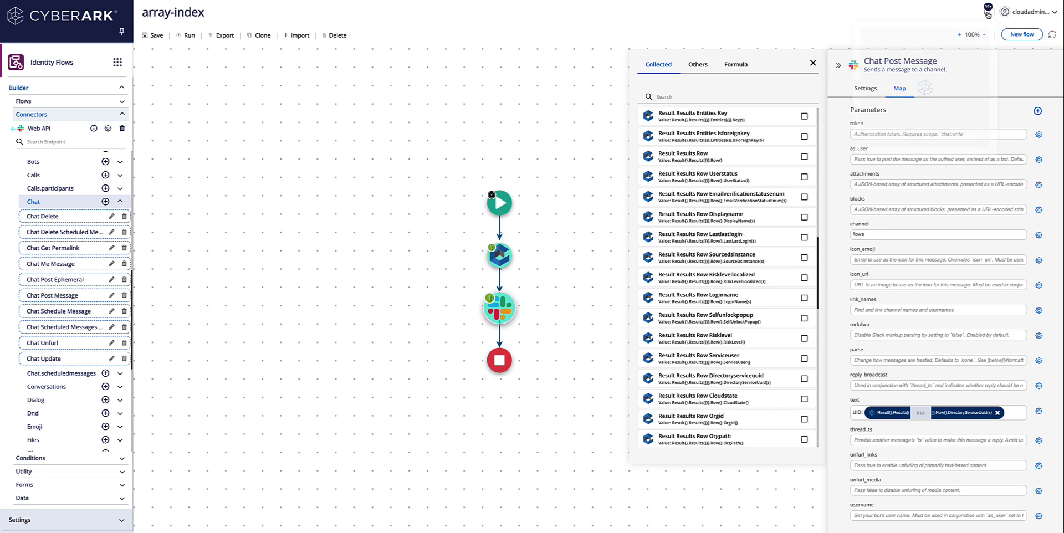
# Step: Inspect the latest array-index run's Redrock Query response down to Results 0's Row fields
pyautogui.click(910, 41)
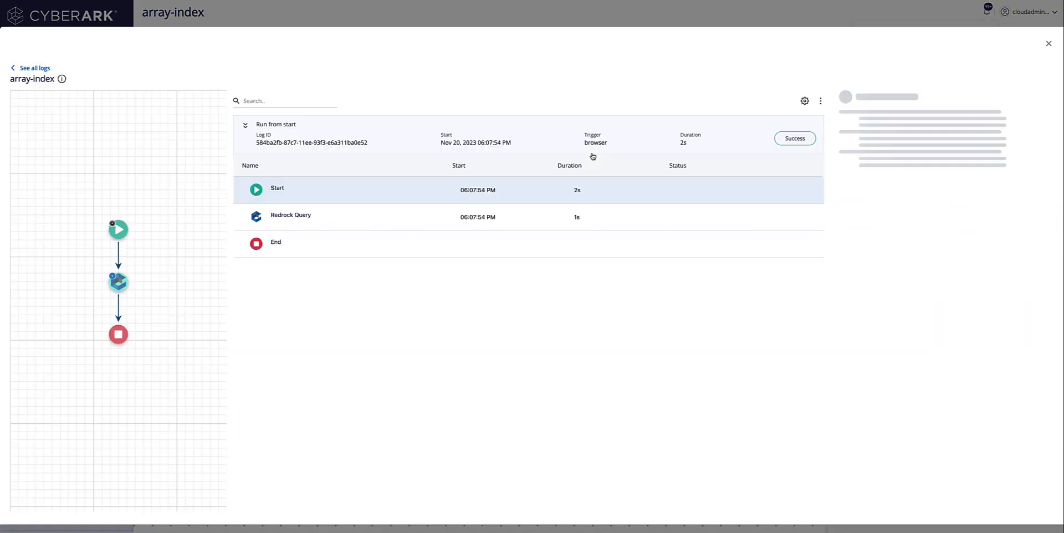
pyautogui.click(305, 217)
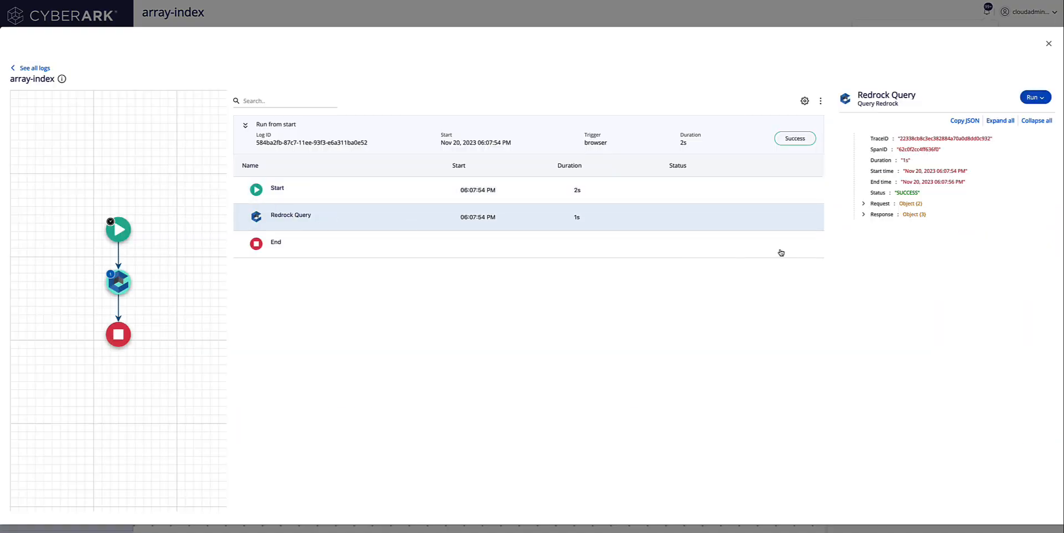
pyautogui.click(864, 215)
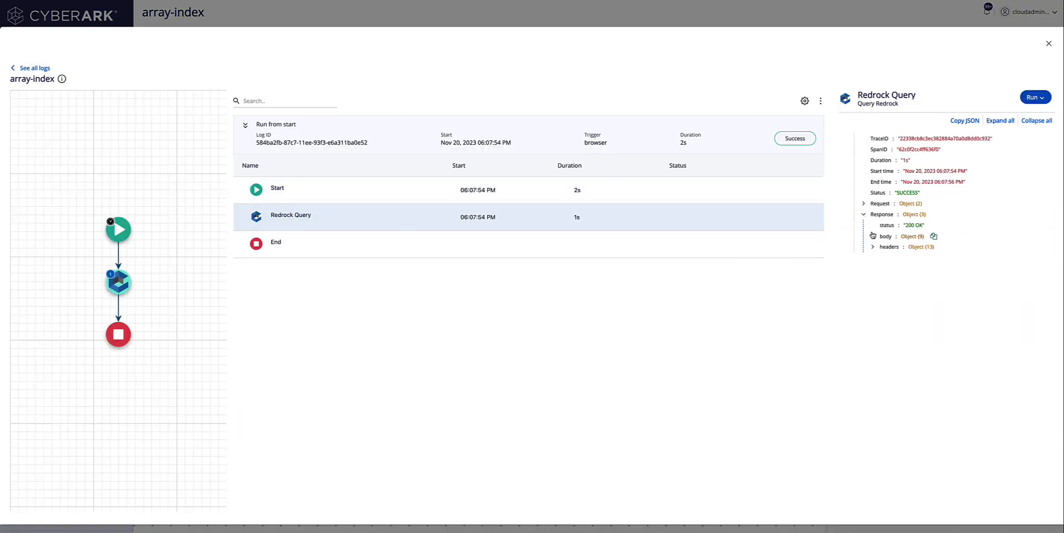
pyautogui.click(873, 236)
pyautogui.click(883, 258)
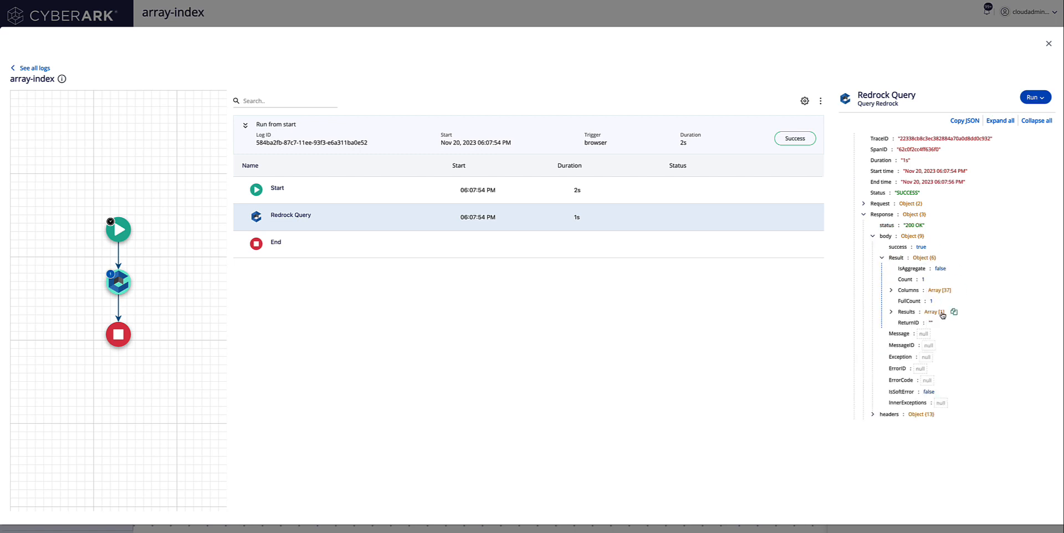
pyautogui.click(892, 312)
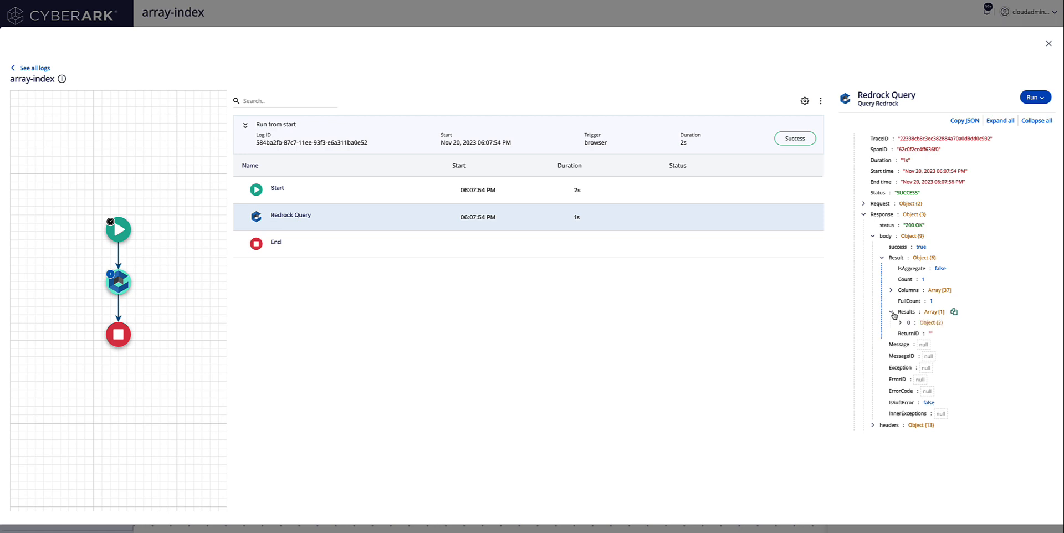
pyautogui.click(901, 323)
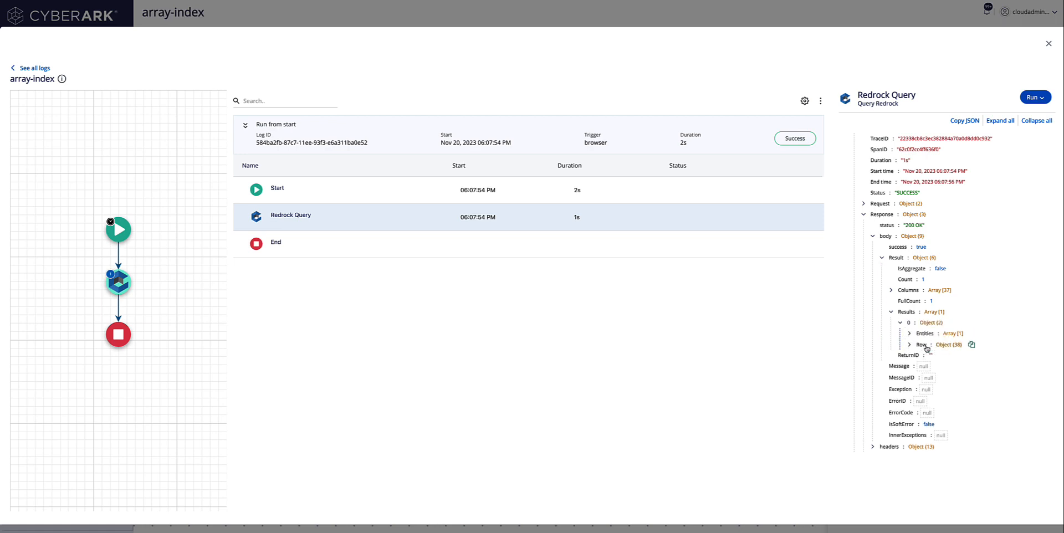
pyautogui.click(910, 345)
pyautogui.scroll(-3, 991, 392)
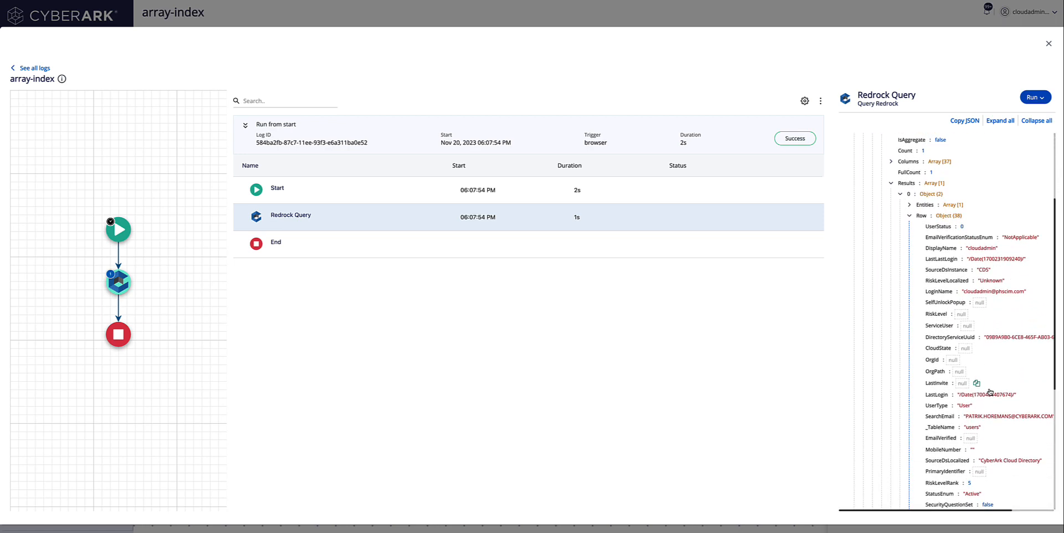
pyautogui.scroll(-3, 990, 392)
pyautogui.scroll(-2, 991, 391)
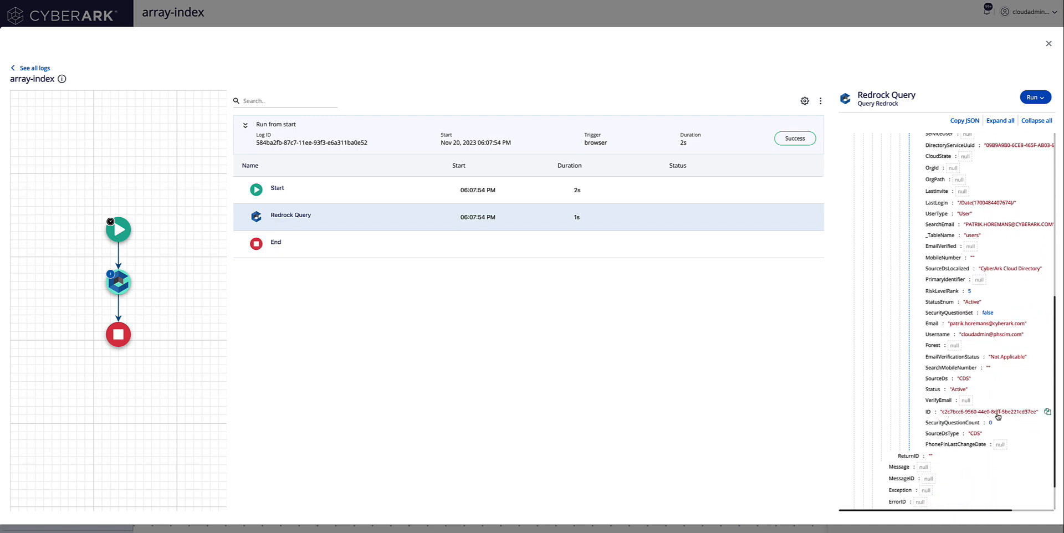
pyautogui.click(1048, 44)
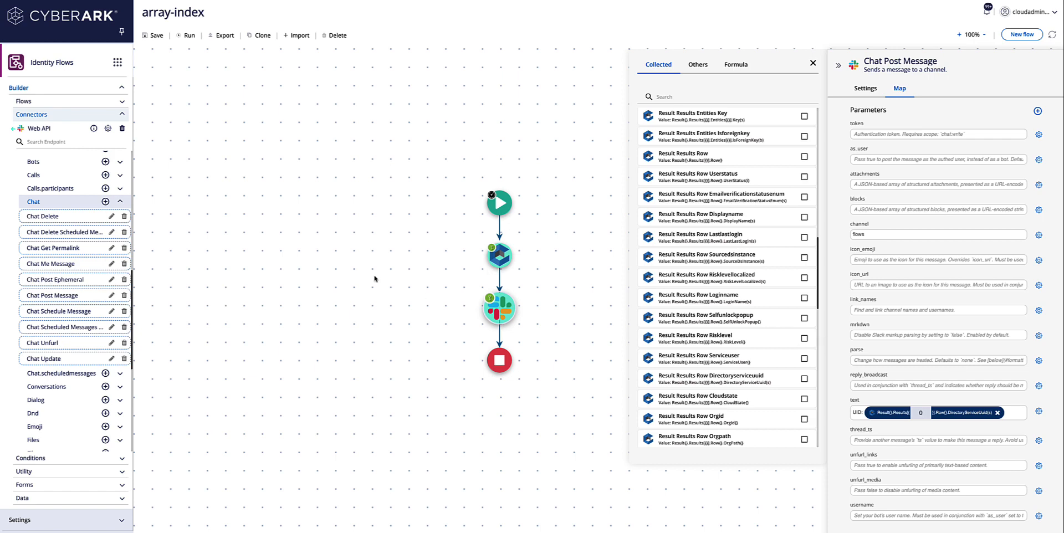
# Step: Save and run the array-index flow with its UID message referencing Results index 0
pyautogui.click(189, 36)
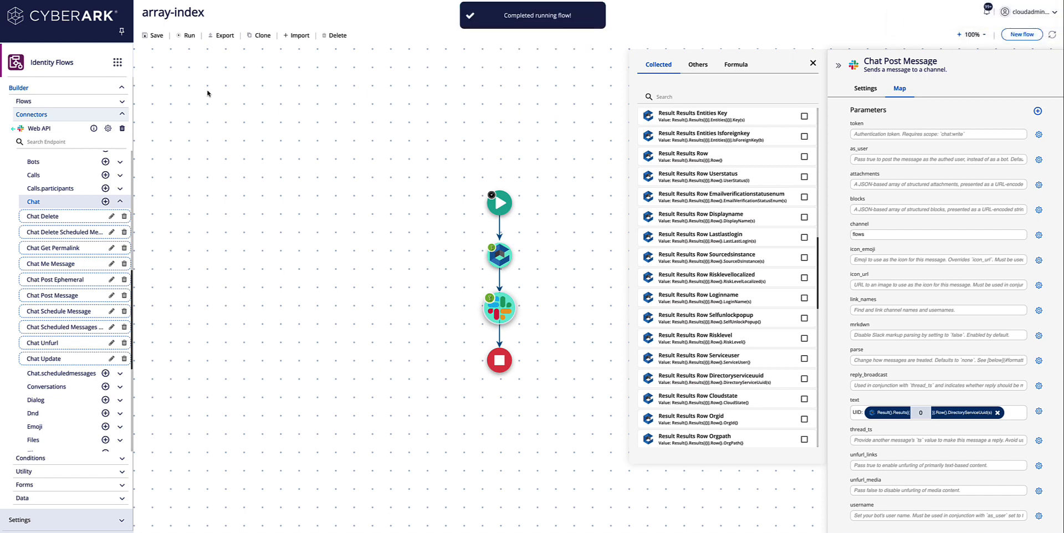
# Step: In Slack's #flows channel, highlight the UUID in the newest Powerful app UID message
pyautogui.hotkey('ctrl', 'Tab')
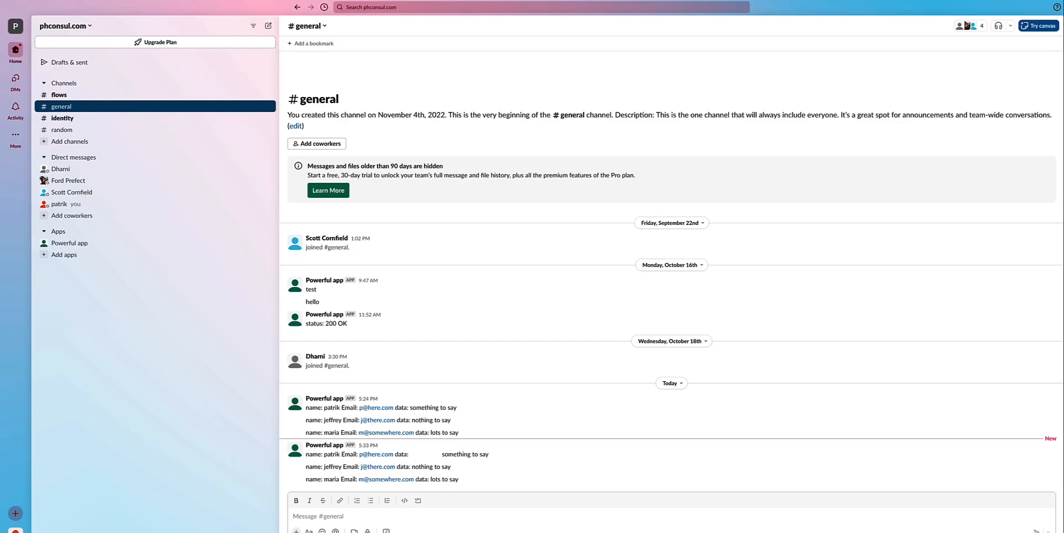
pyautogui.click(109, 95)
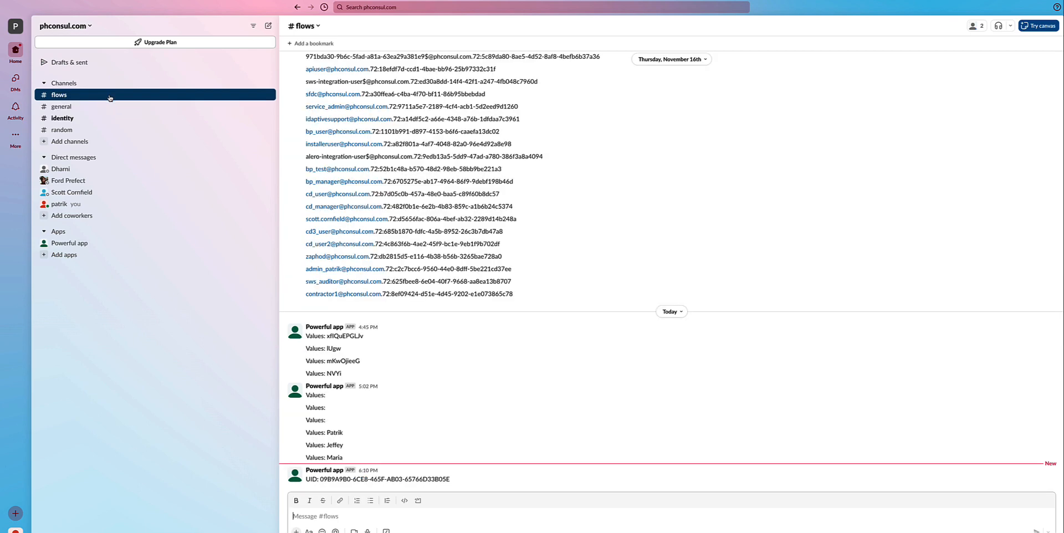
pyautogui.moveTo(451, 479); pyautogui.dragTo(320, 480)
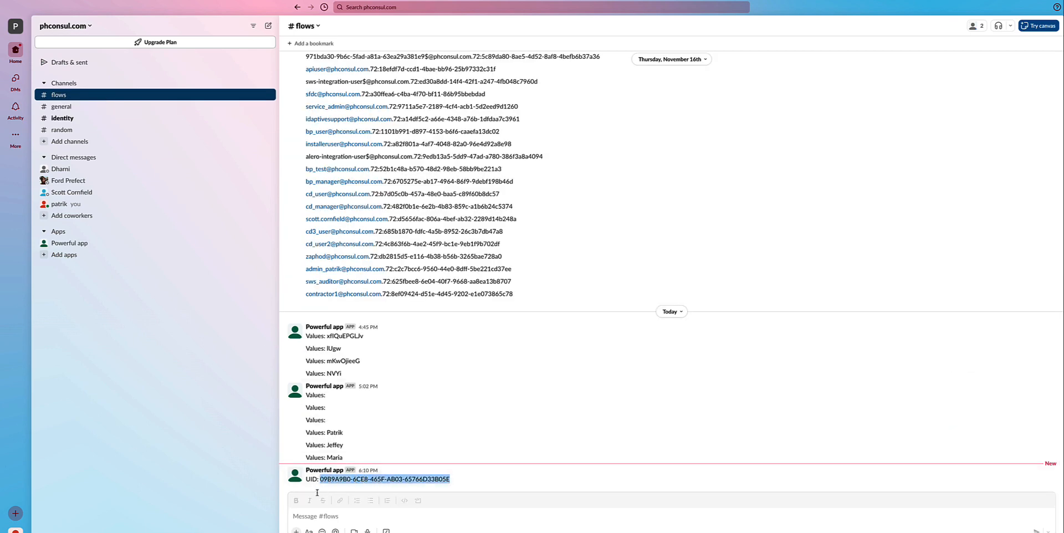
pyautogui.click(850, 0)
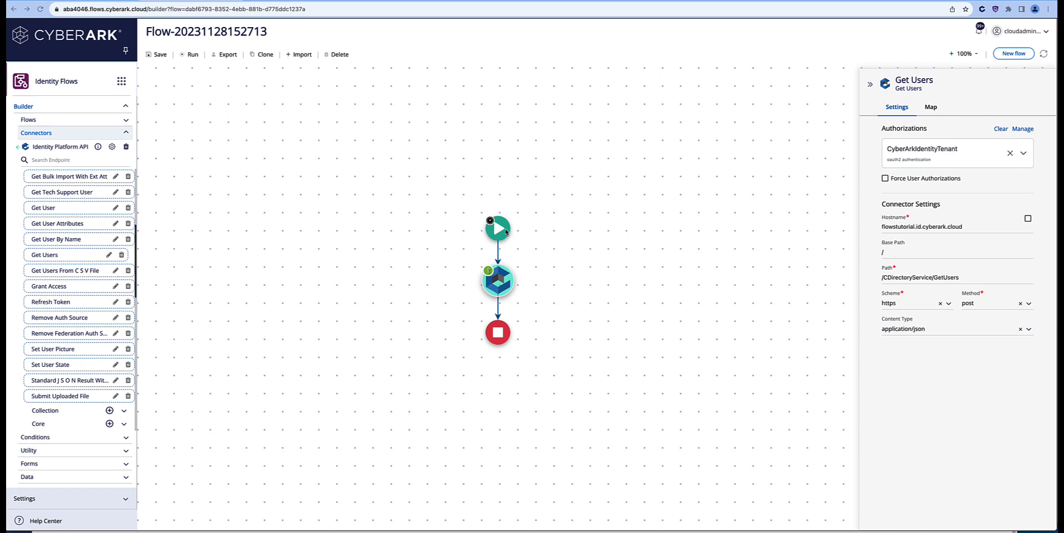
# Step: Rename the new flow to IndexInIndex
pyautogui.click(505, 230)
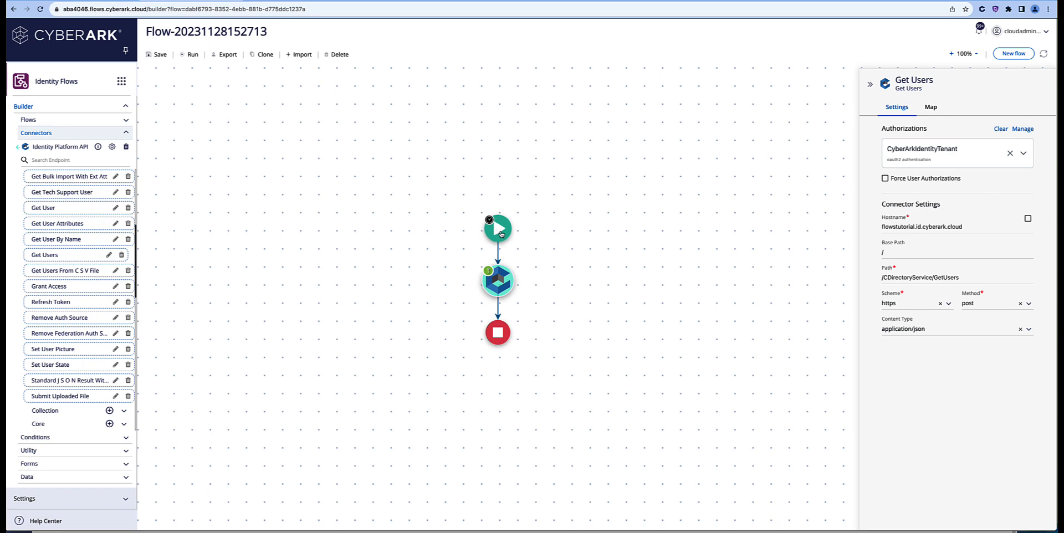
pyautogui.moveTo(944, 140); pyautogui.dragTo(818, 142)
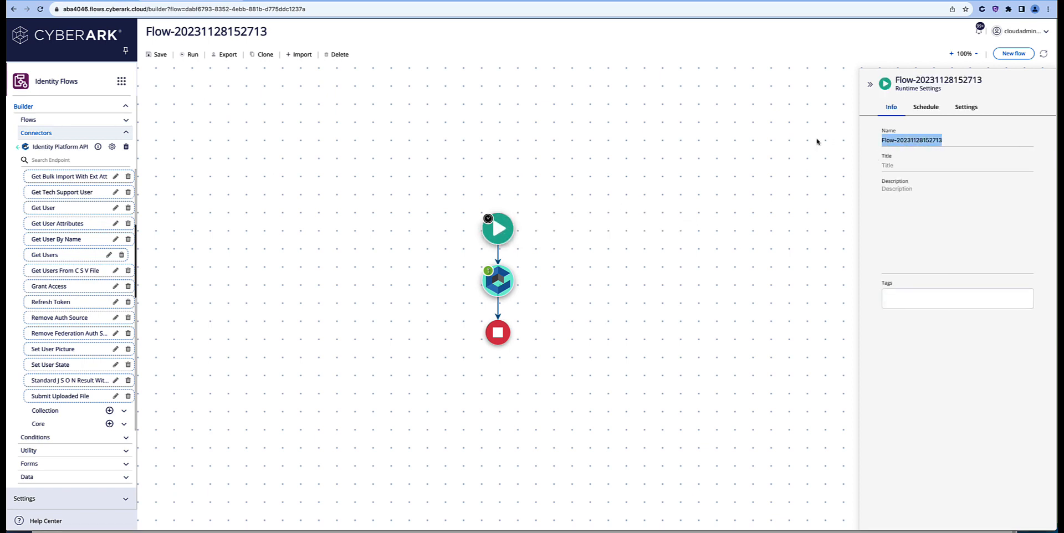
pyautogui.write('Index')
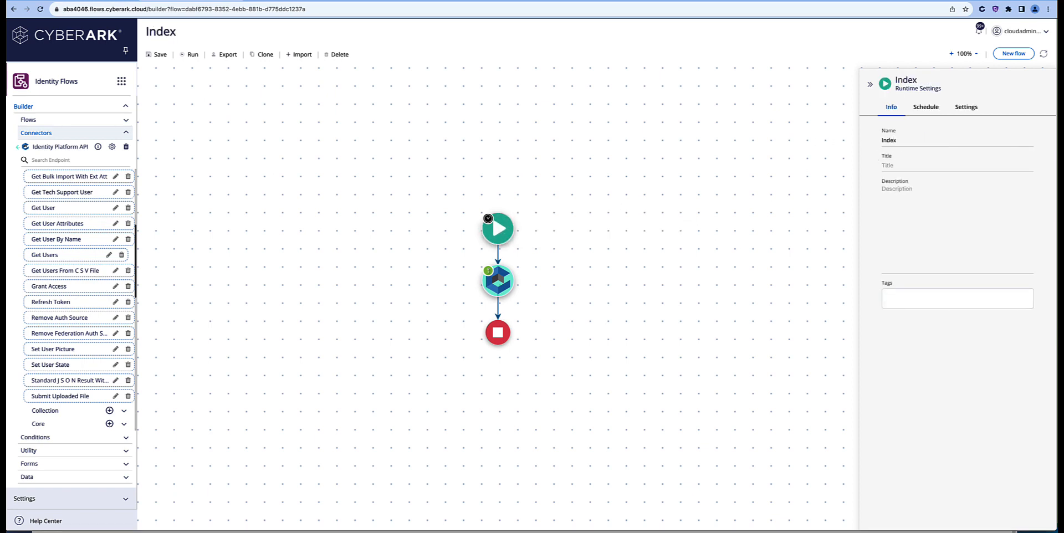
pyautogui.write('InIndex')
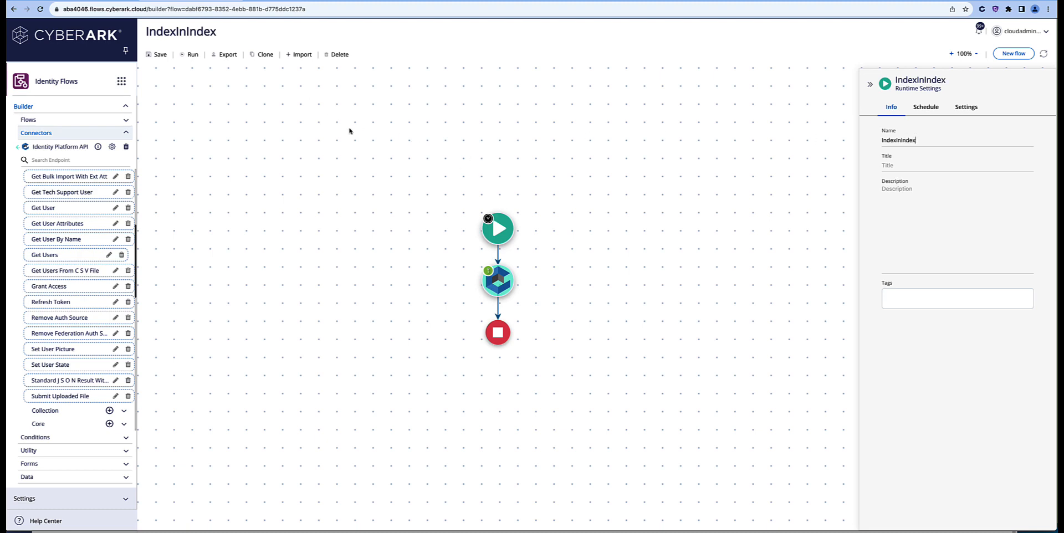
# Step: Check the Get Users step's /CDirectoryService/GetUsers endpoint, then run the flow
pyautogui.click(504, 279)
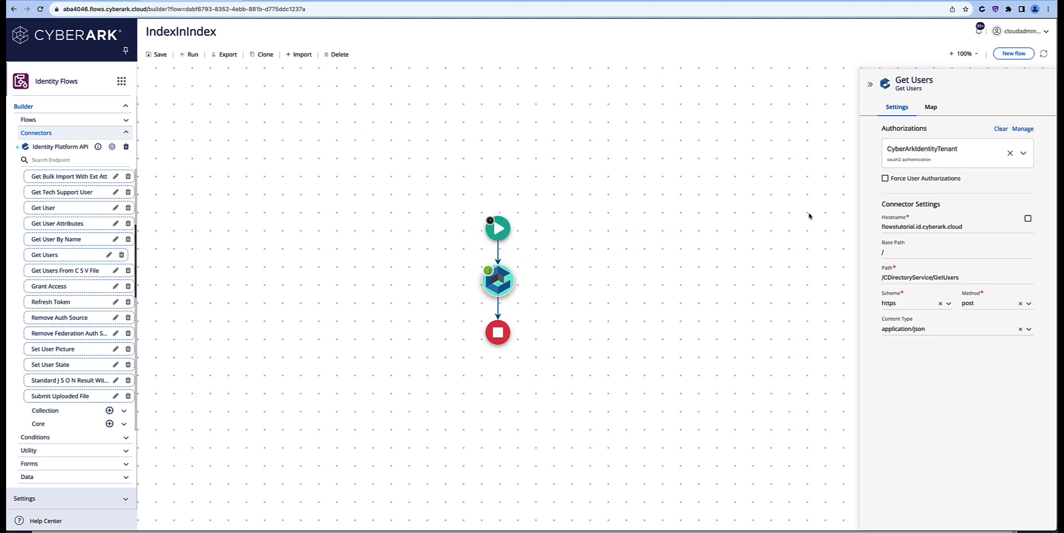
pyautogui.moveTo(964, 280); pyautogui.dragTo(934, 279)
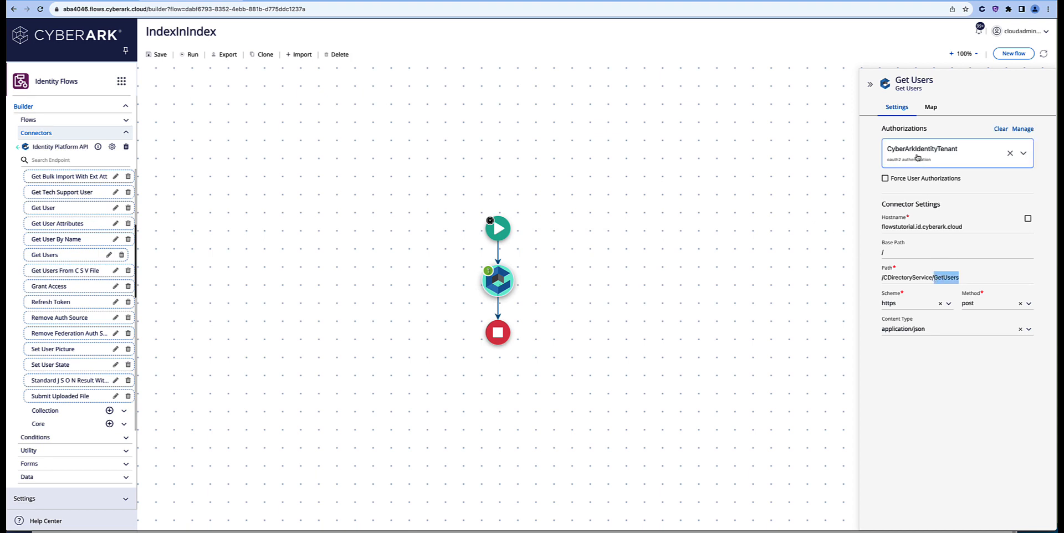
pyautogui.click(186, 55)
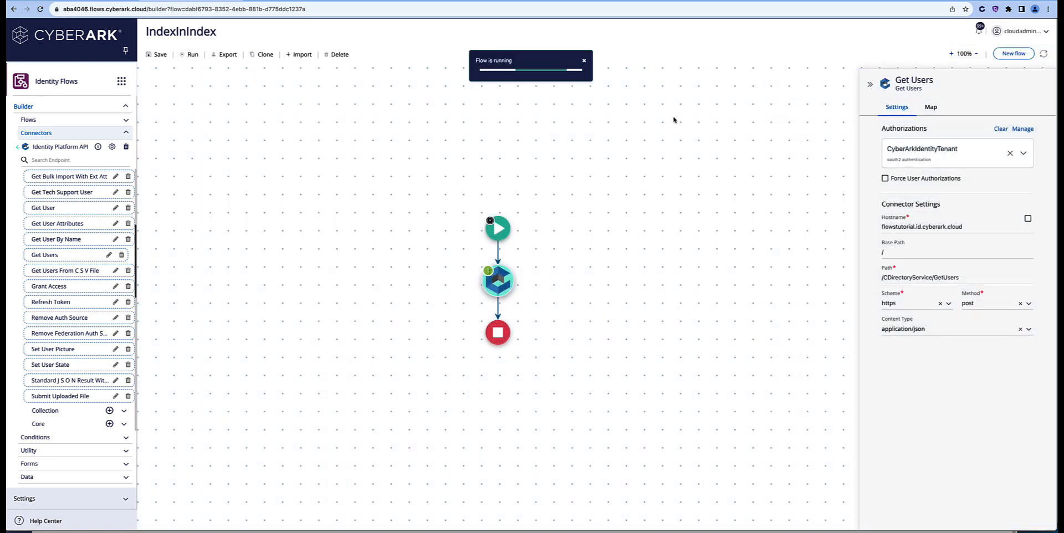
# Step: Open the IndexInIndex run log and expand Get Users' response body Result, briefly checking Columns
pyautogui.click(979, 34)
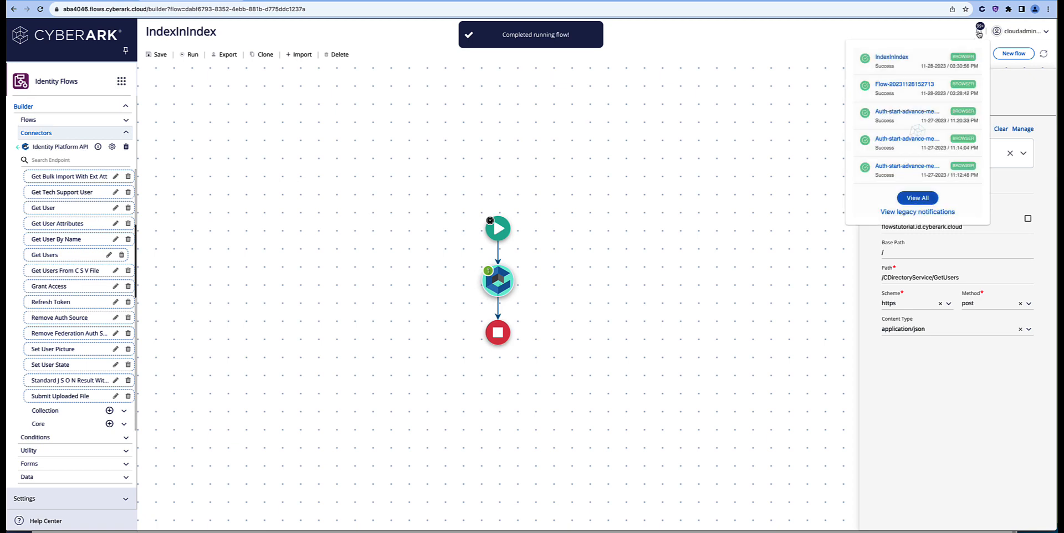
pyautogui.click(892, 57)
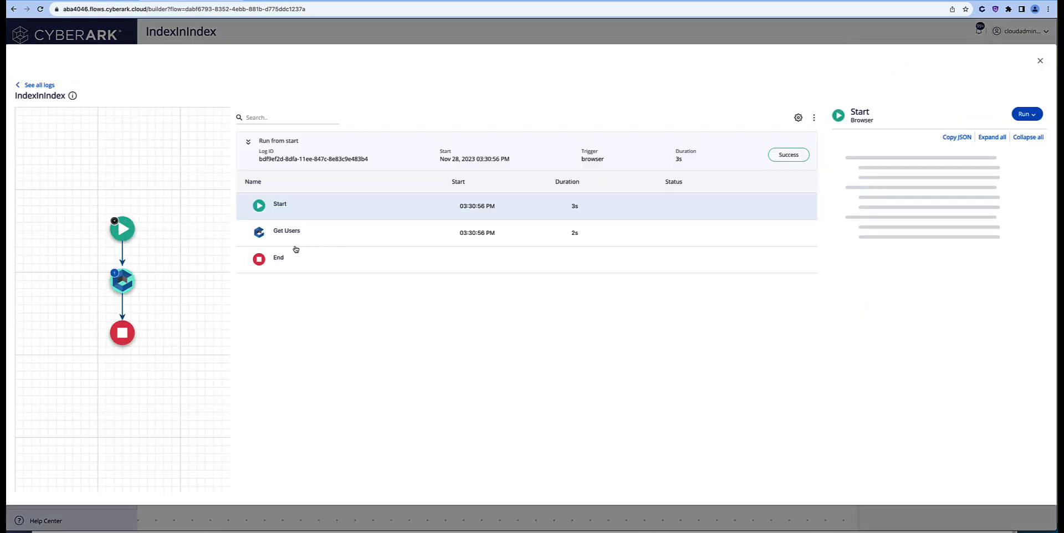
pyautogui.click(296, 244)
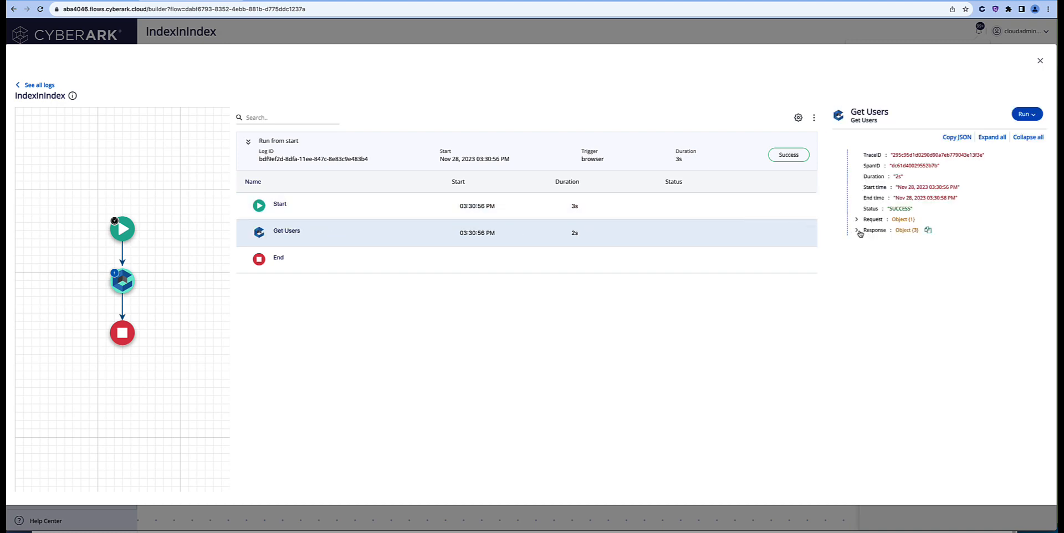
pyautogui.click(858, 231)
pyautogui.click(866, 253)
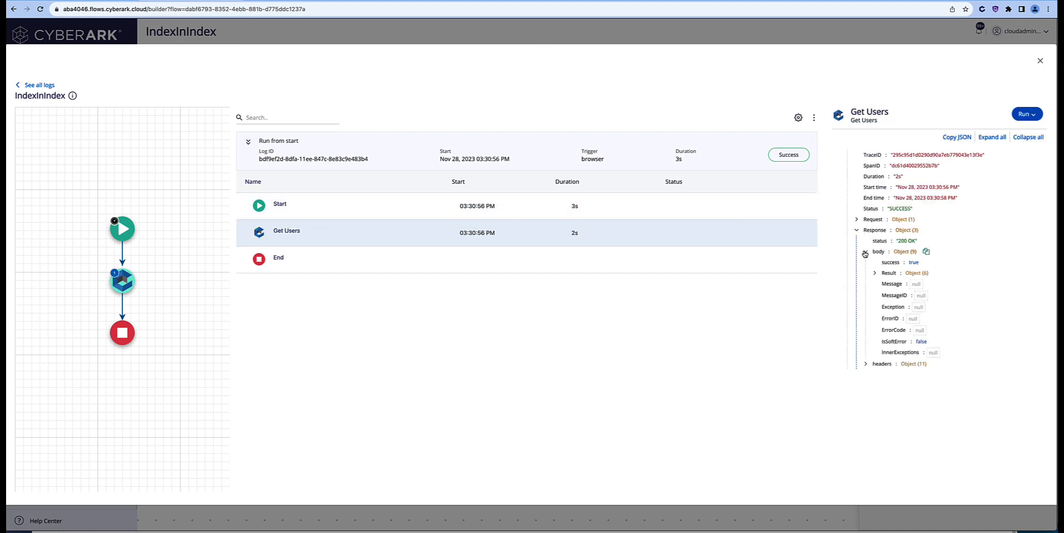
pyautogui.click(875, 273)
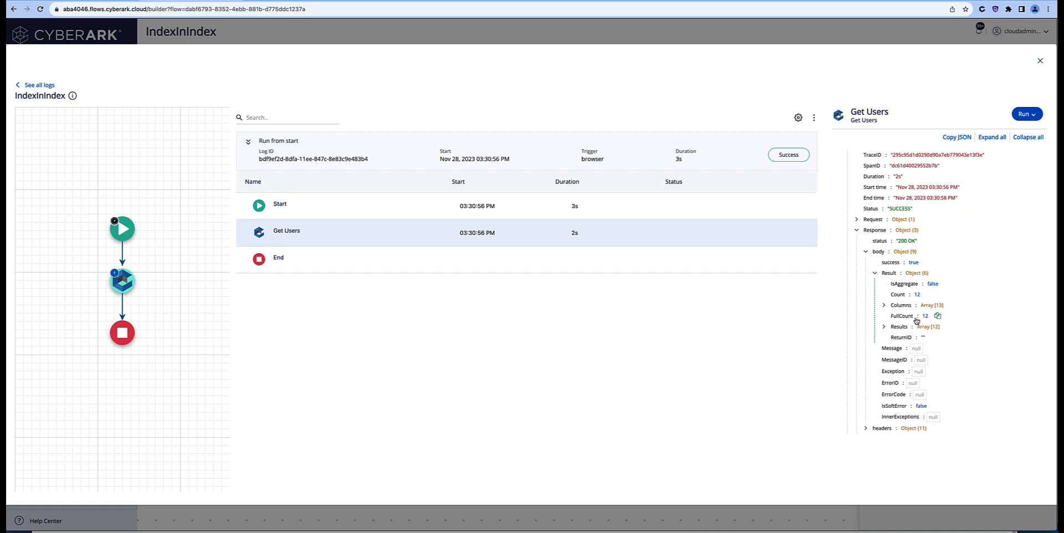
pyautogui.click(885, 306)
pyautogui.click(893, 317)
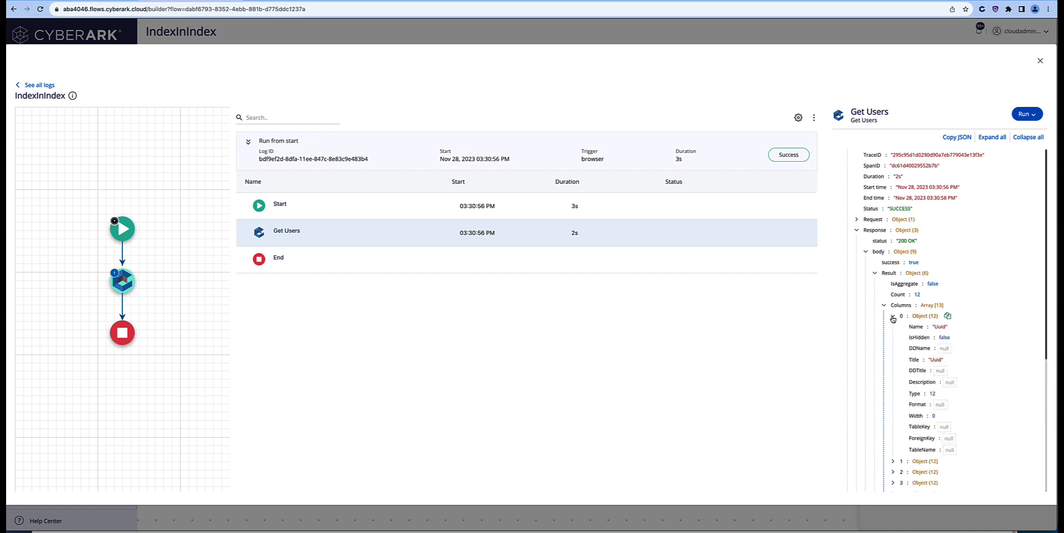
pyautogui.click(893, 317)
pyautogui.click(885, 306)
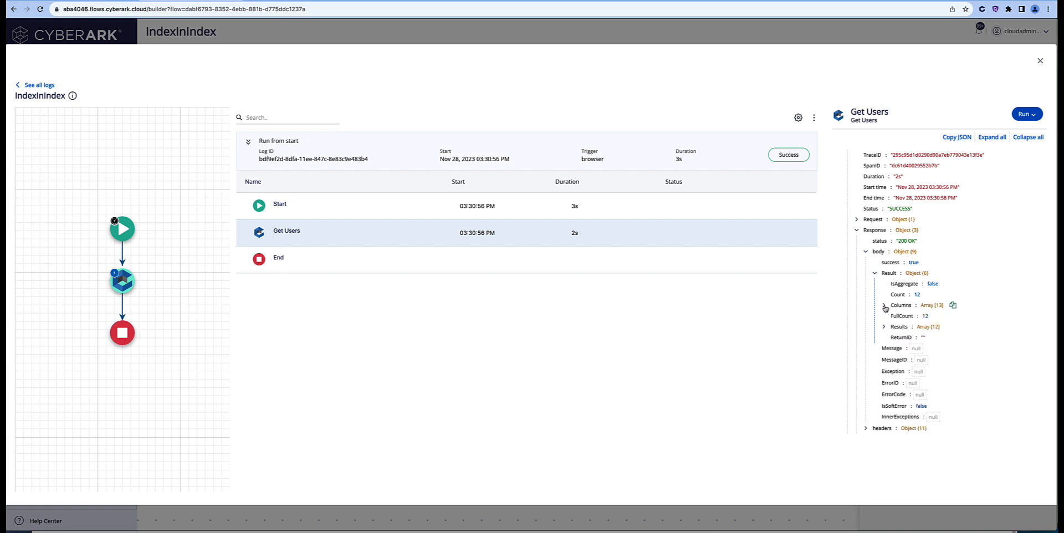
# Step: Expand Results 0 Entities to the first entity and copy the response body
pyautogui.click(885, 328)
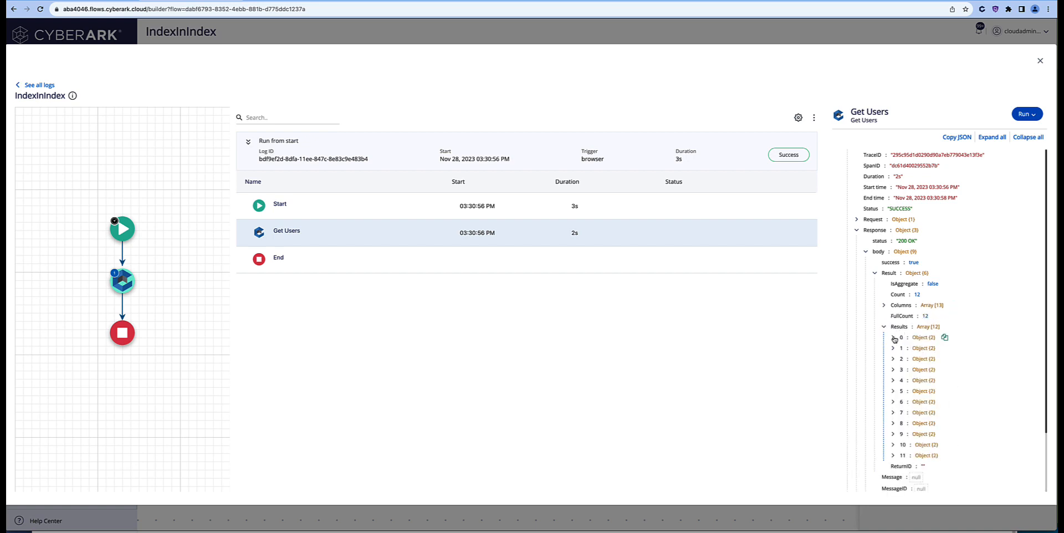
pyautogui.click(893, 338)
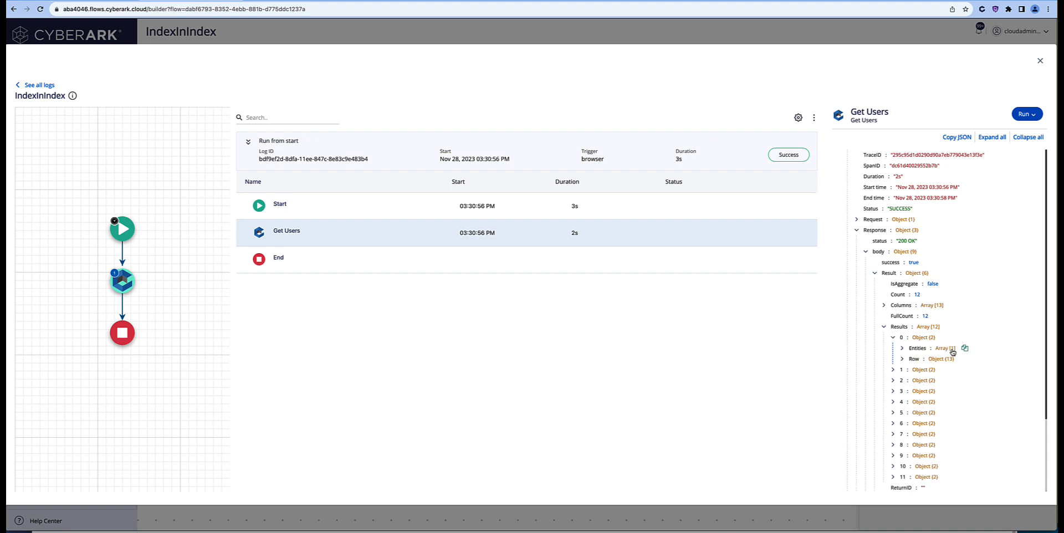
pyautogui.click(902, 349)
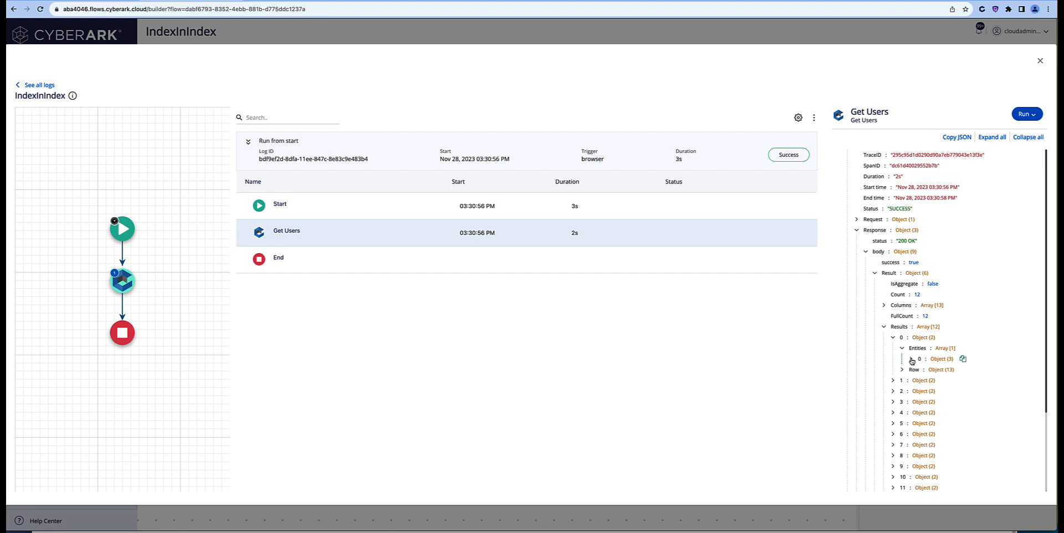
pyautogui.click(912, 360)
pyautogui.scroll(-2, 925, 357)
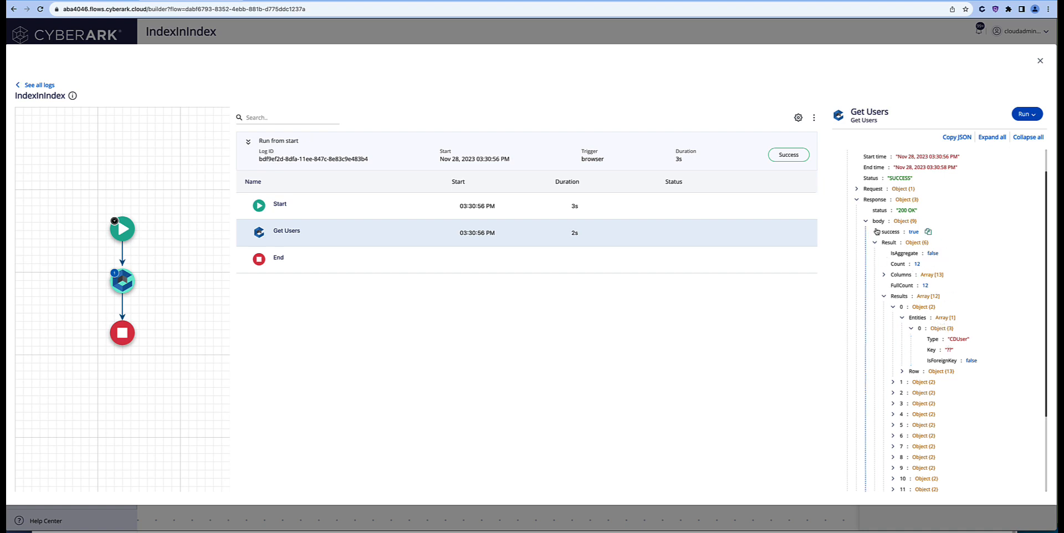
pyautogui.click(925, 222)
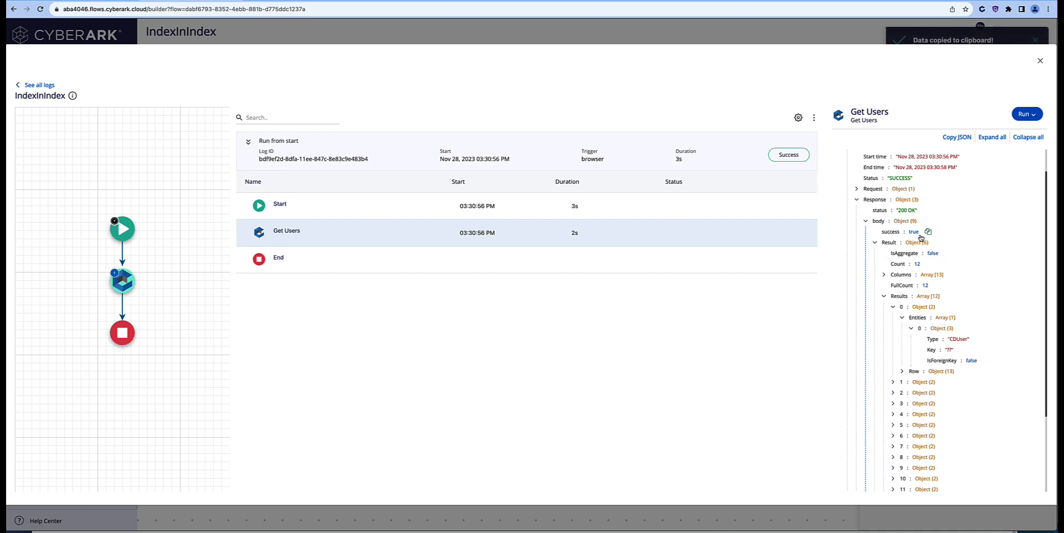
pyautogui.click(1040, 60)
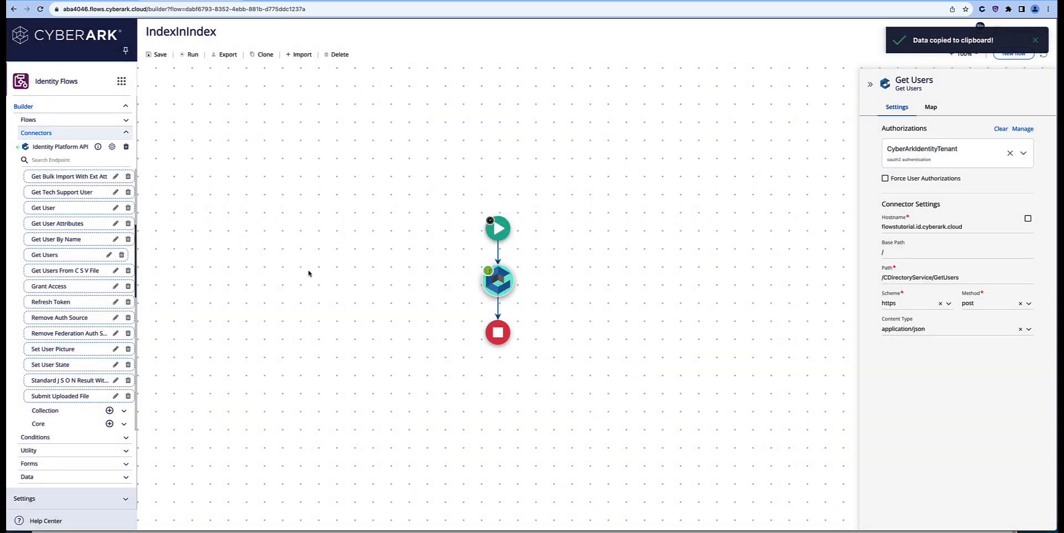
# Step: Insert a Loop after Get Users and browse Get Users' Body outputs for its array
pyautogui.click(64, 439)
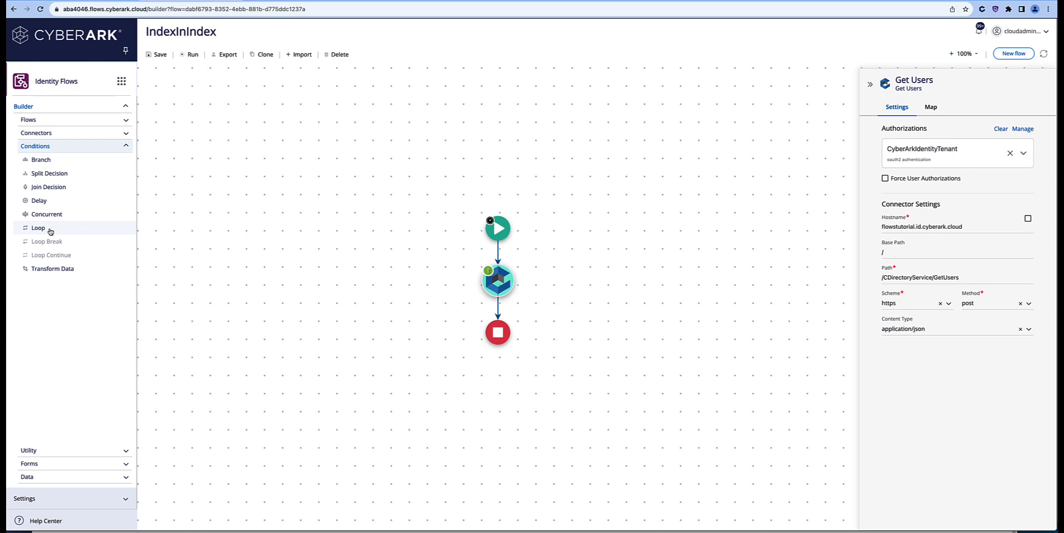
pyautogui.moveTo(47, 230); pyautogui.dragTo(499, 308)
pyautogui.moveTo(520, 286)
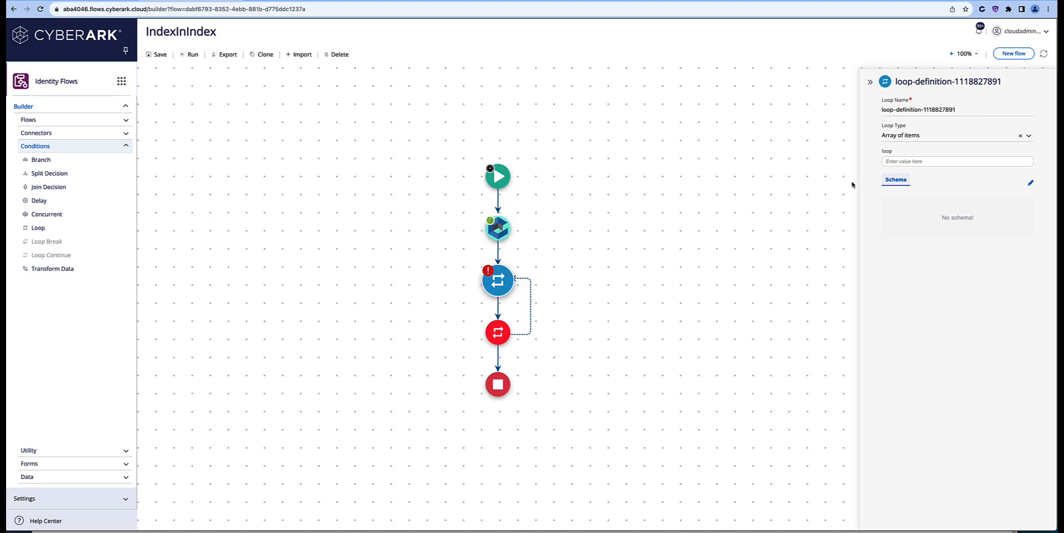
pyautogui.click(903, 162)
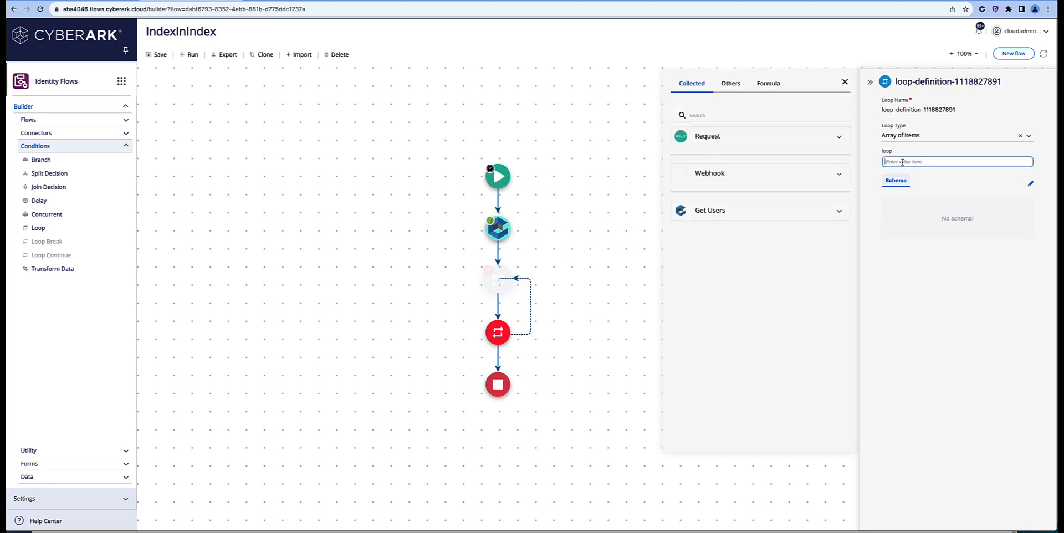
pyautogui.click(840, 212)
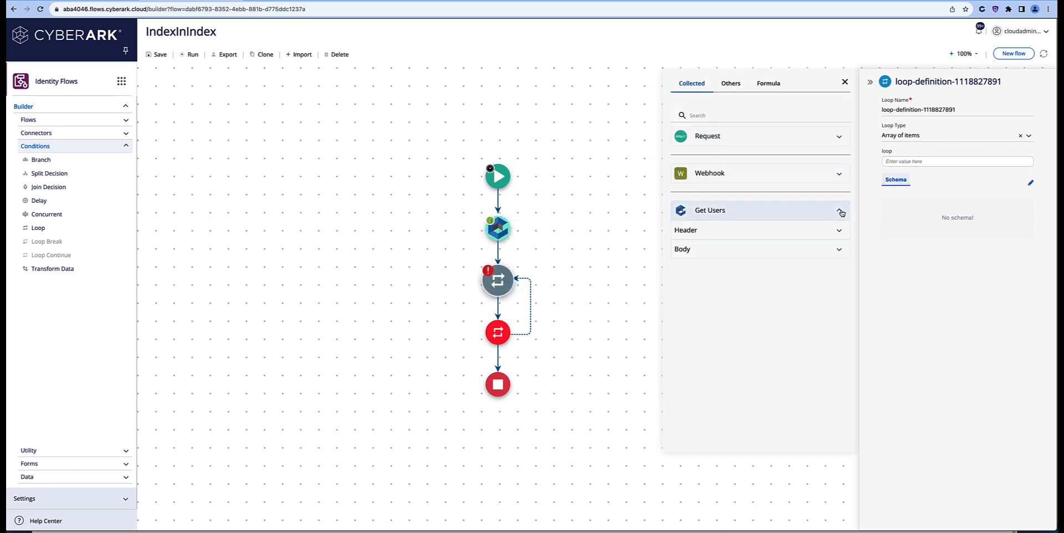
pyautogui.click(842, 252)
# Step: Replace Body's example JSON with the copied response and loop over Result Results Entities
pyautogui.click(847, 299)
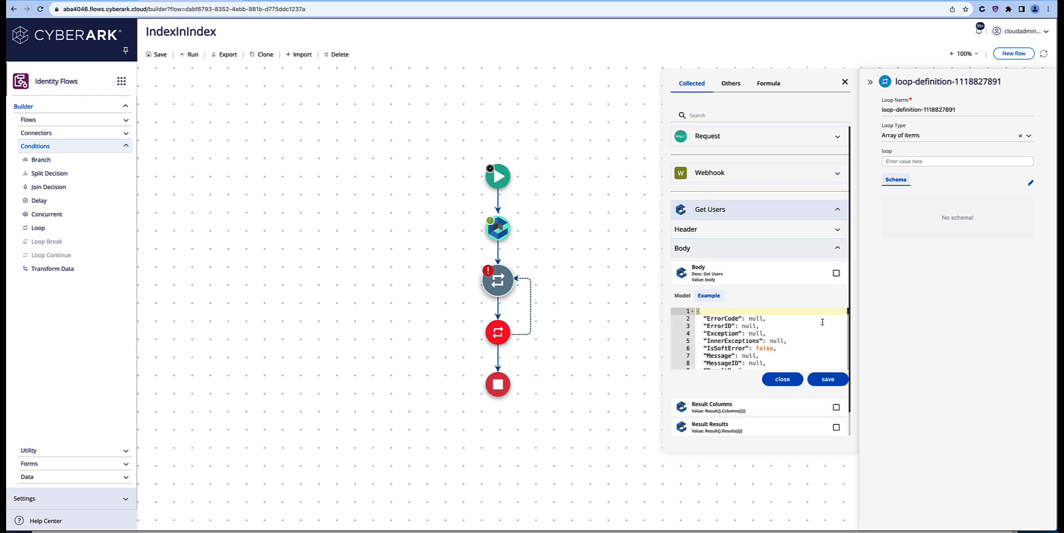
pyautogui.moveTo(697, 312); pyautogui.dragTo(808, 435)
pyautogui.press('Delete')
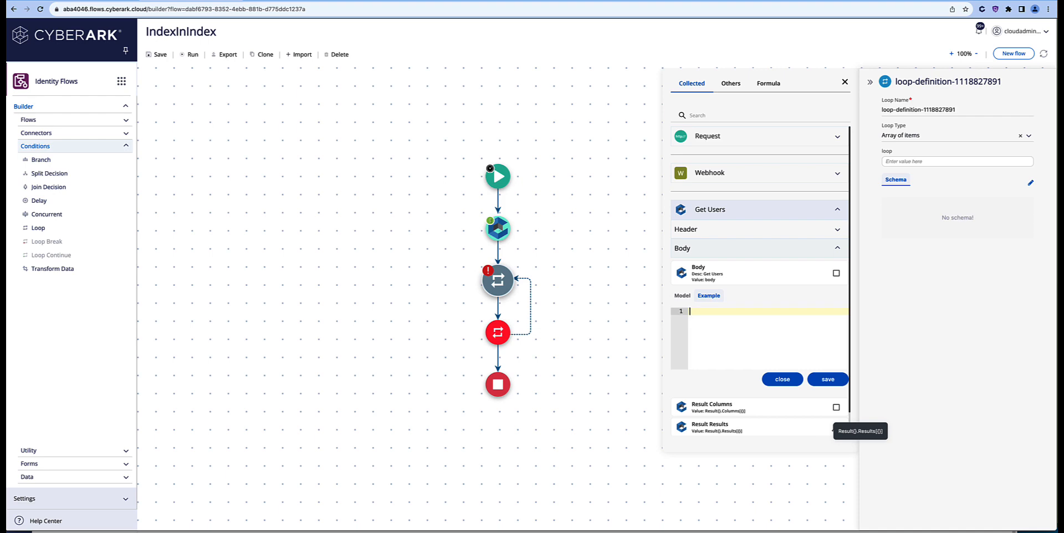
pyautogui.hotkey('ctrl', 'v')
pyautogui.click(829, 380)
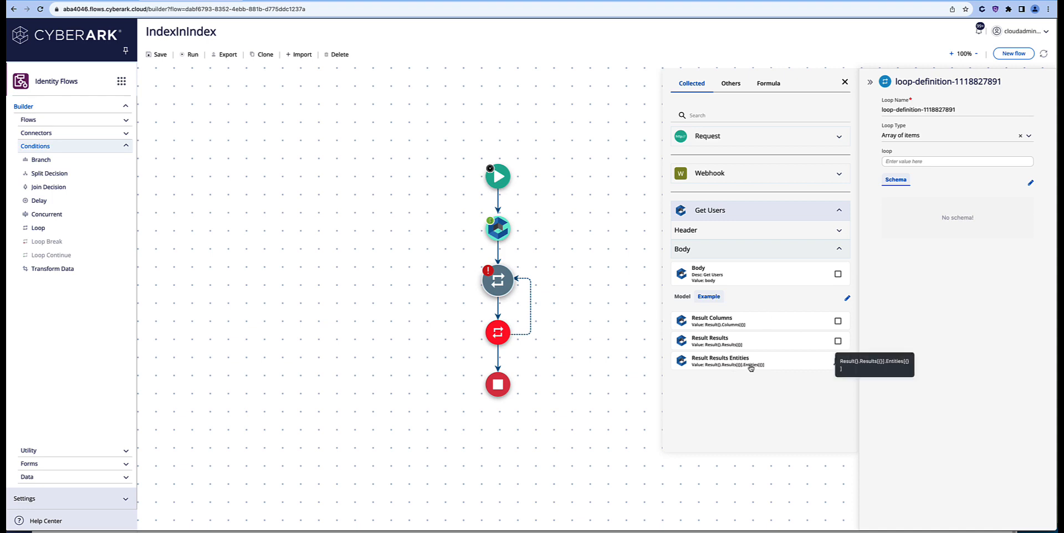
pyautogui.click(908, 162)
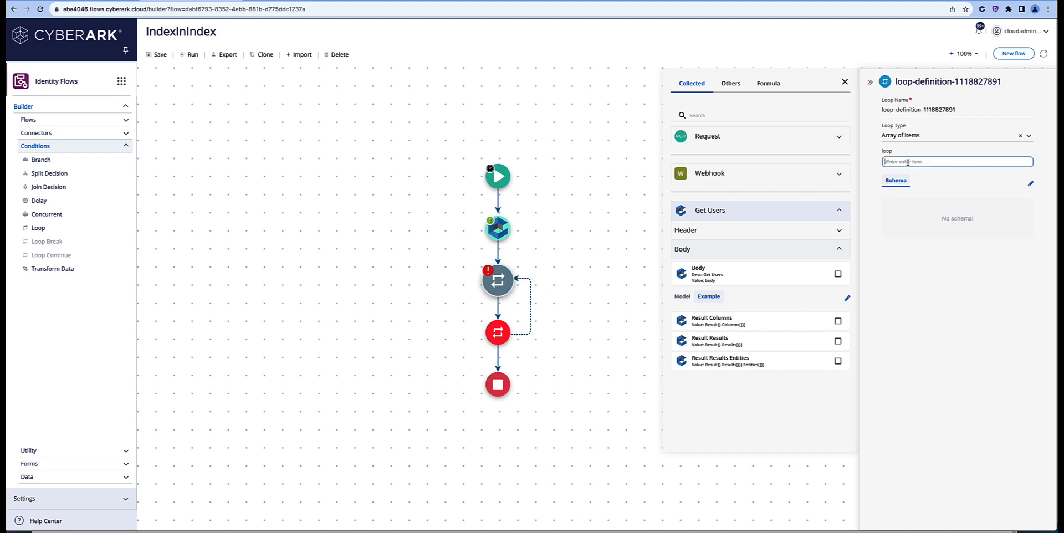
pyautogui.click(751, 363)
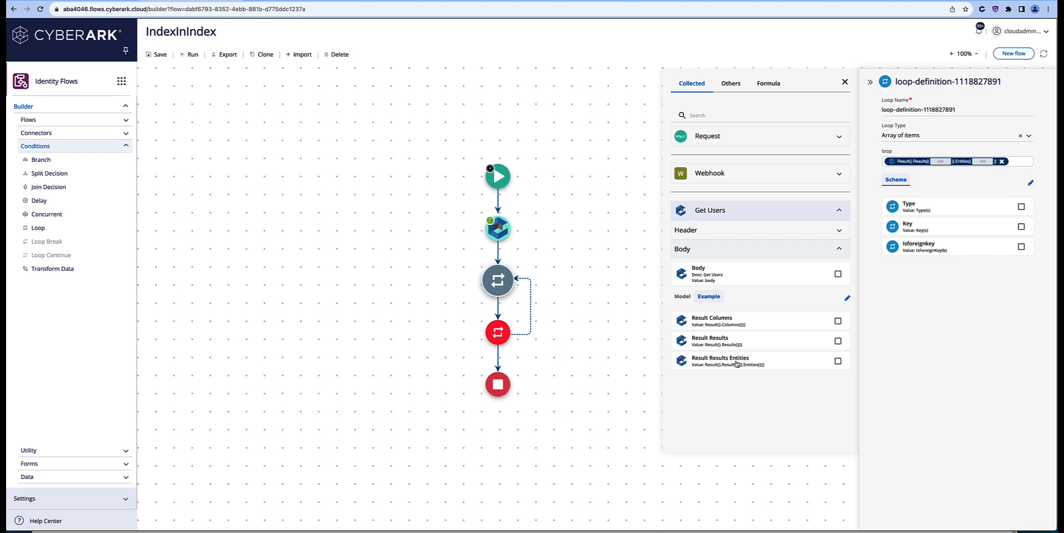
# Step: Open the recent flow run notifications and pick the latest IndexInIndex run
pyautogui.click(979, 31)
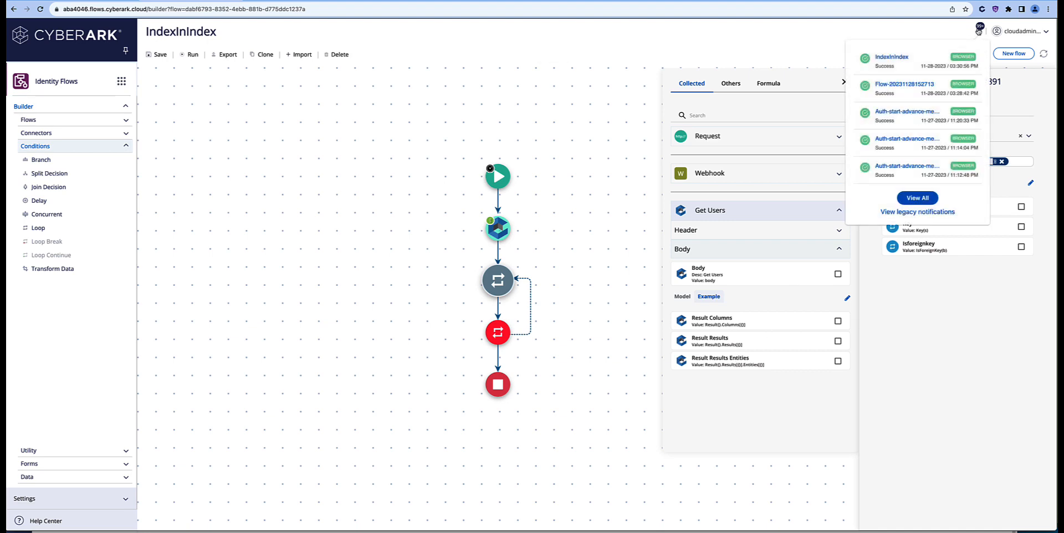
pyautogui.click(926, 63)
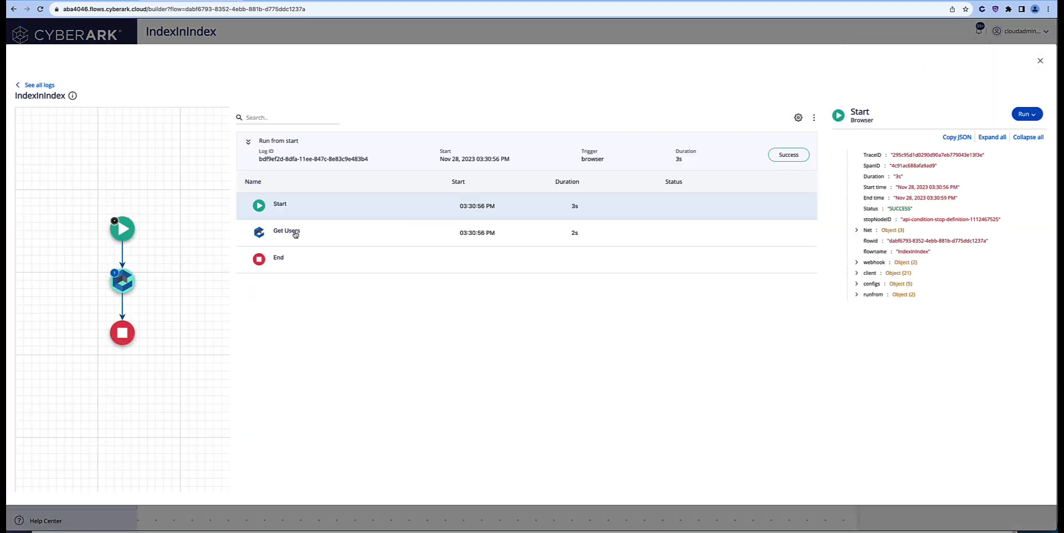
# Step: Select Get Users in the run log and expand its Response body down to Result
pyautogui.click(296, 233)
pyautogui.click(856, 219)
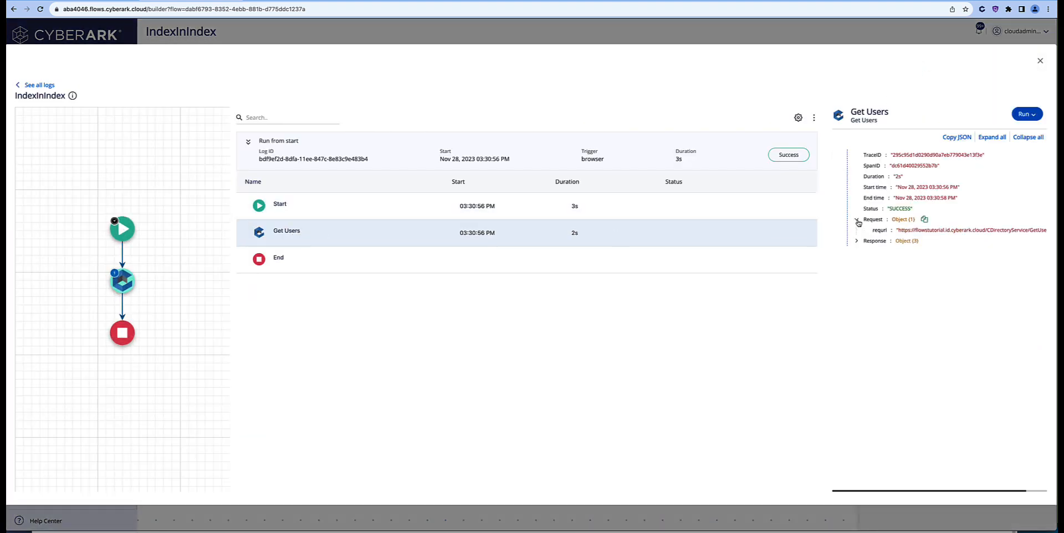
pyautogui.click(857, 222)
pyautogui.click(857, 230)
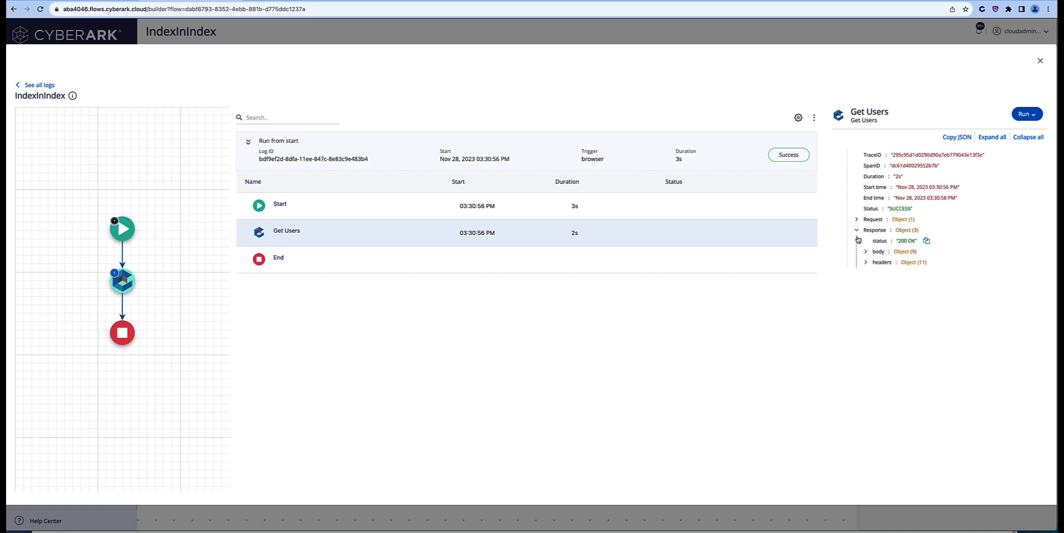
pyautogui.click(867, 253)
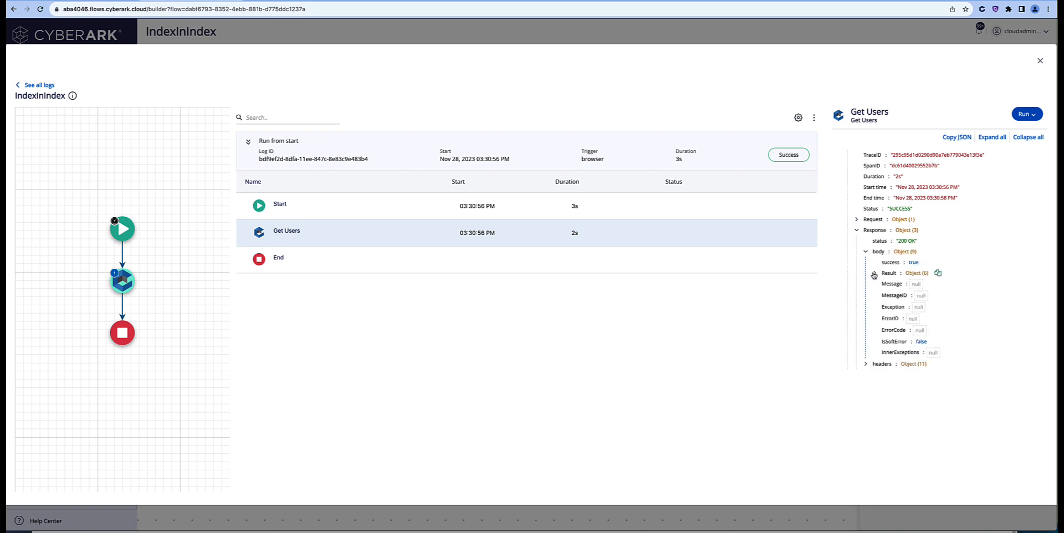
pyautogui.click(874, 274)
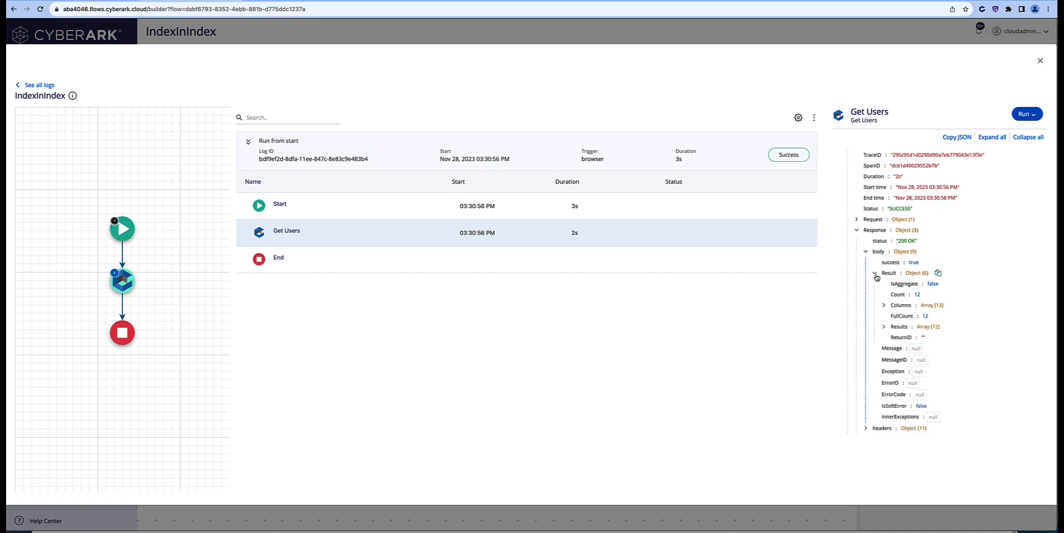
# Step: Drill into Results > 0 > Entities > 0 to see Type, Key and IsForeignKey, then close the log
pyautogui.click(884, 305)
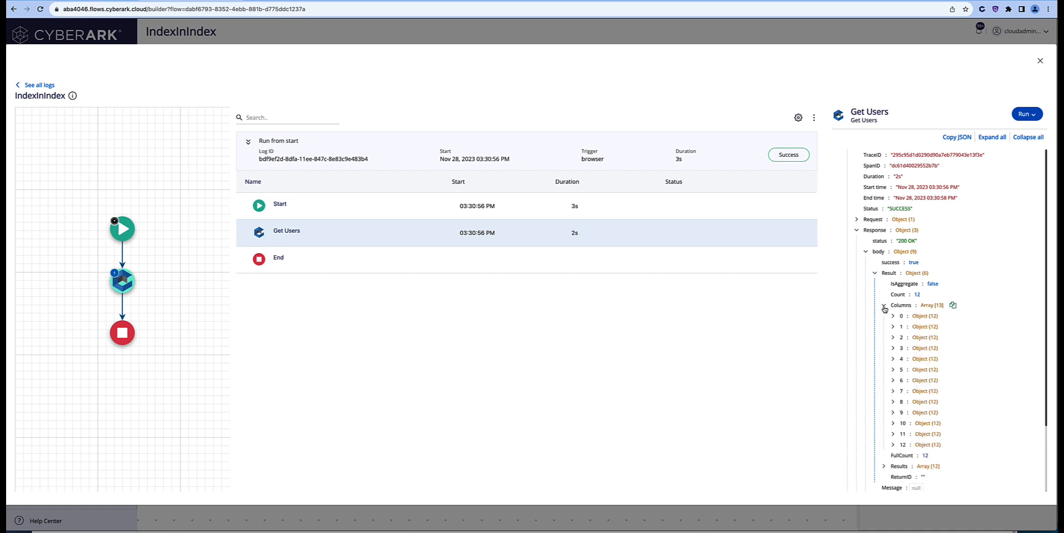
pyautogui.click(885, 306)
pyautogui.click(884, 327)
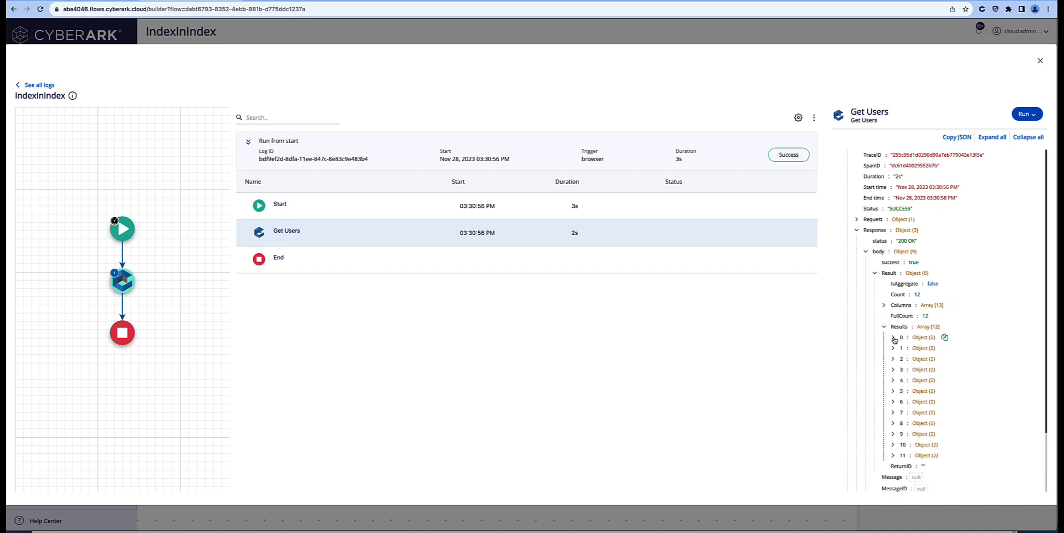
pyautogui.click(893, 337)
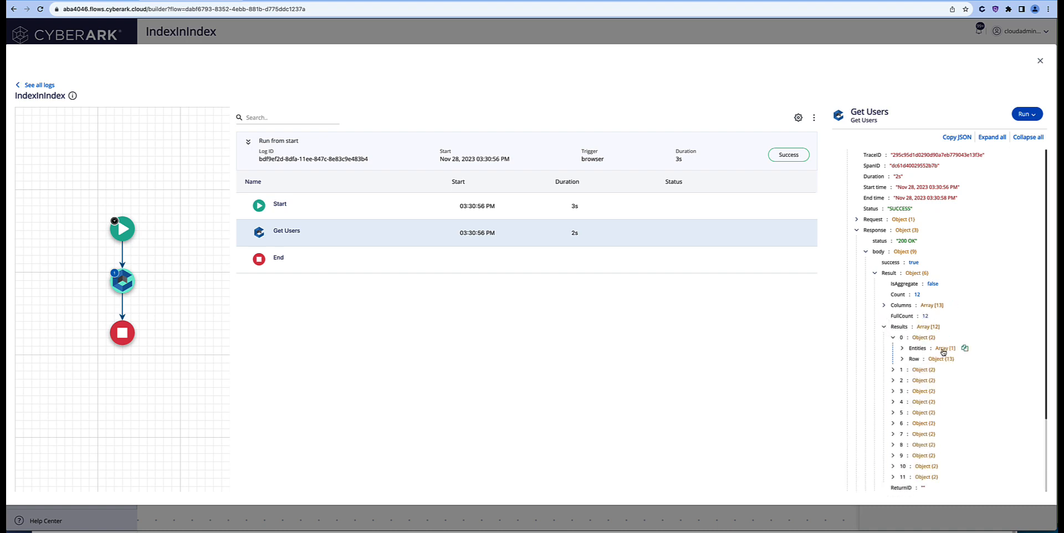
pyautogui.click(893, 369)
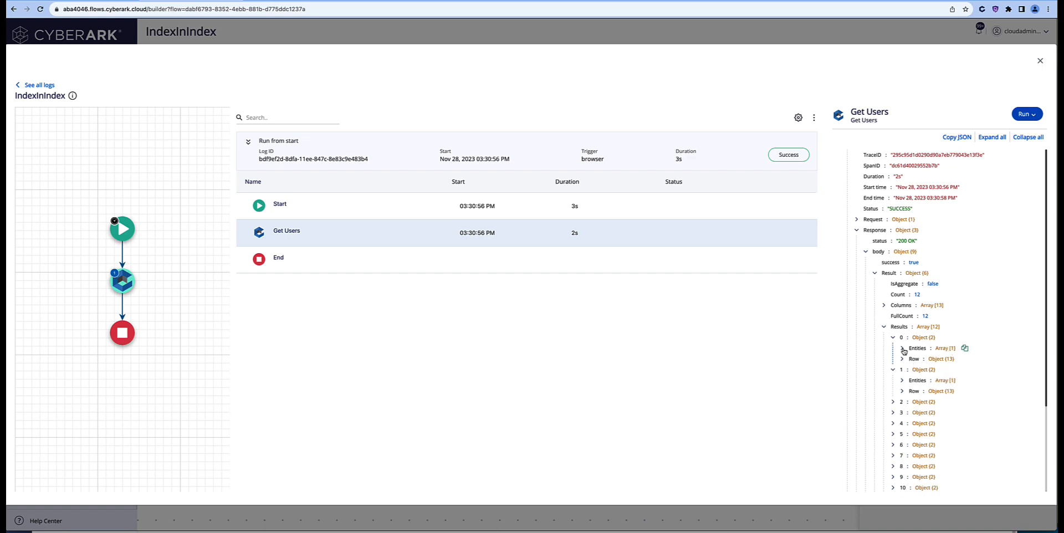
pyautogui.click(903, 349)
pyautogui.click(911, 359)
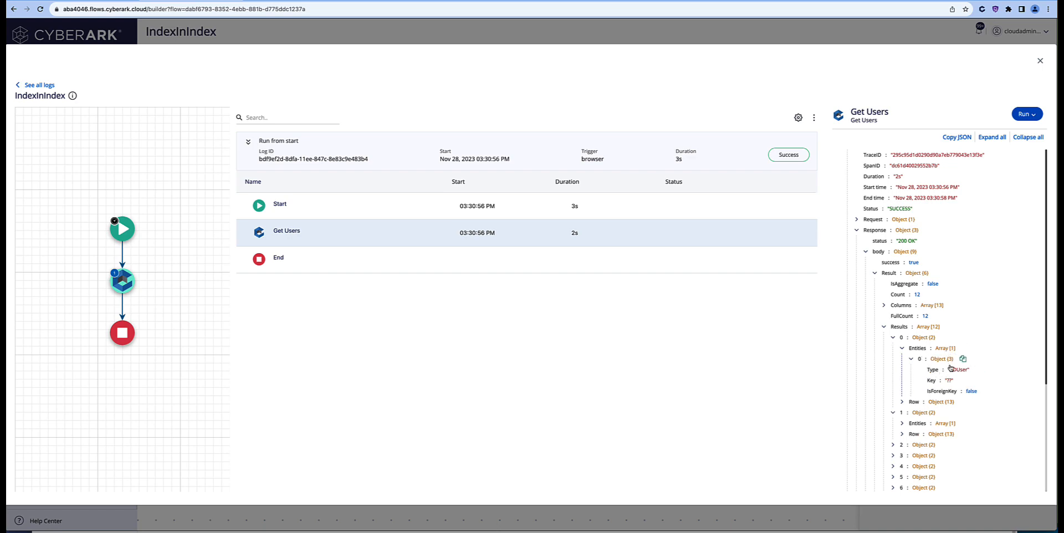
pyautogui.click(1040, 62)
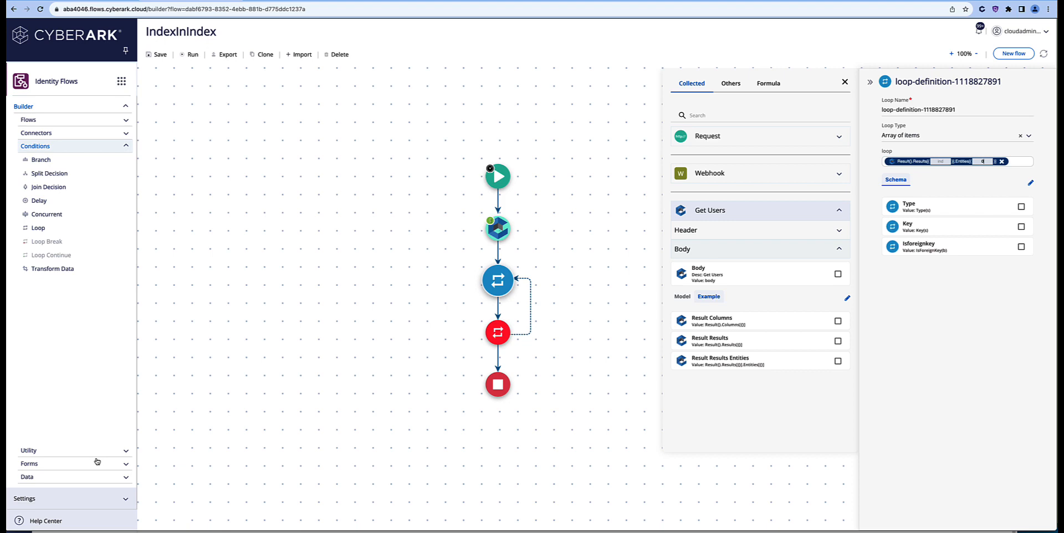
# Step: Browse the Connectors list to the Slack Web API endpoints
pyautogui.click(127, 134)
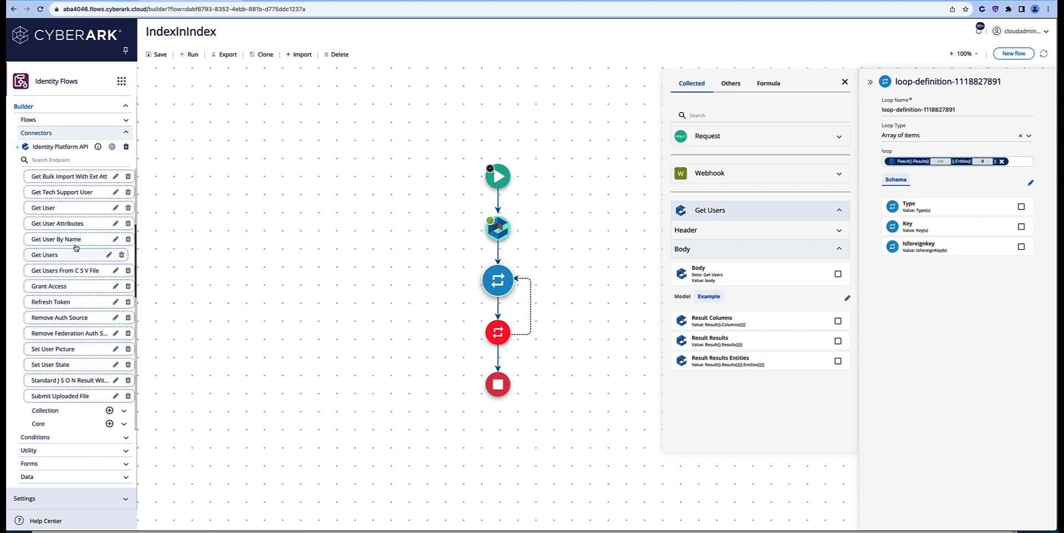
pyautogui.click(19, 148)
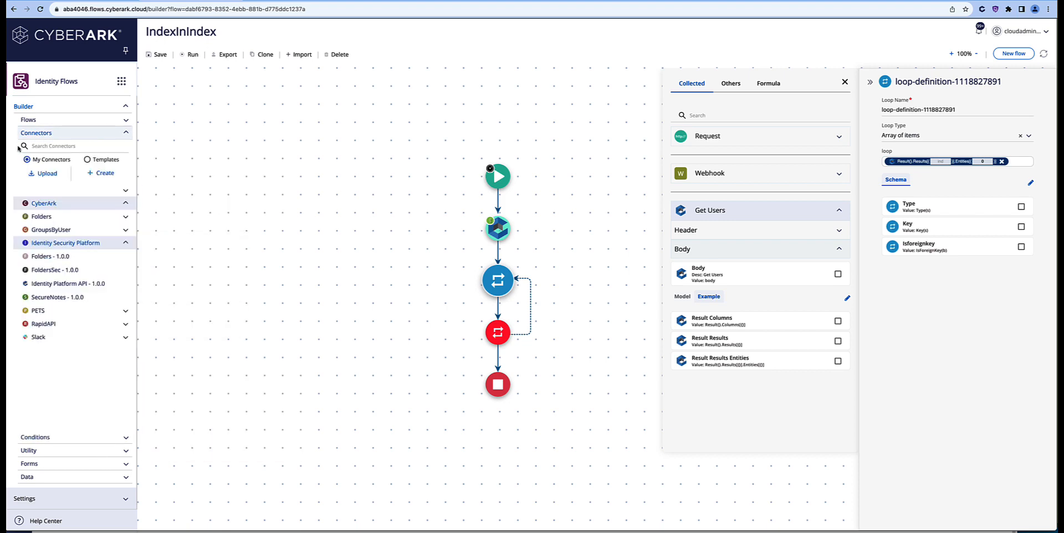
pyautogui.click(62, 338)
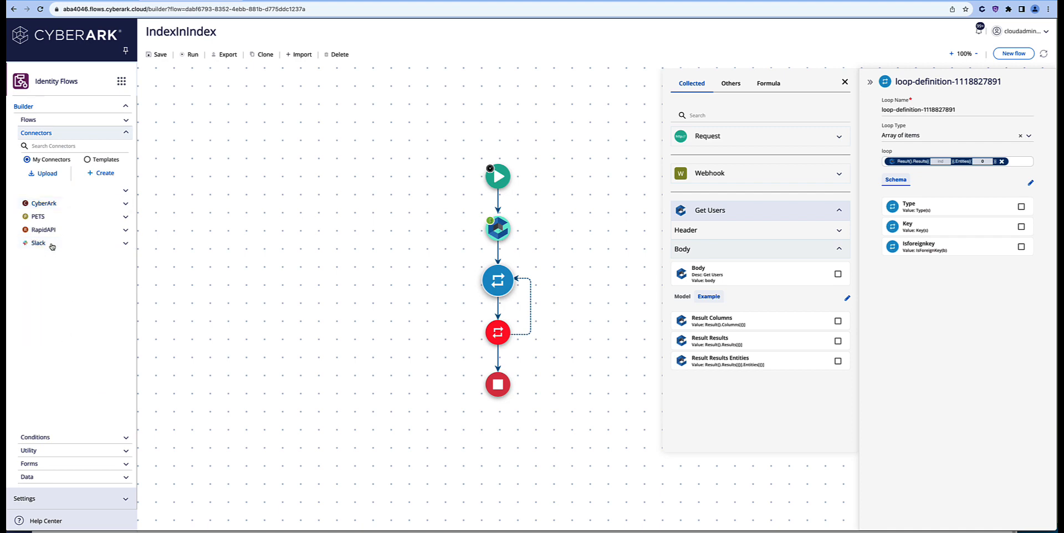
pyautogui.click(53, 257)
pyautogui.click(57, 270)
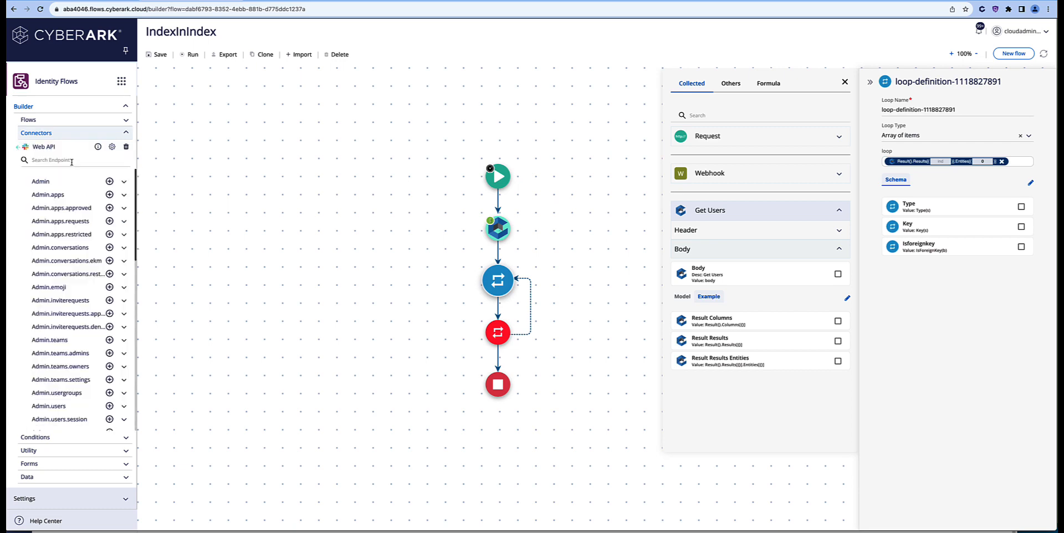
# Step: Drag Chat Post Message from the Chat group onto the loop, right after its start
pyautogui.scroll(-10, 74, 233)
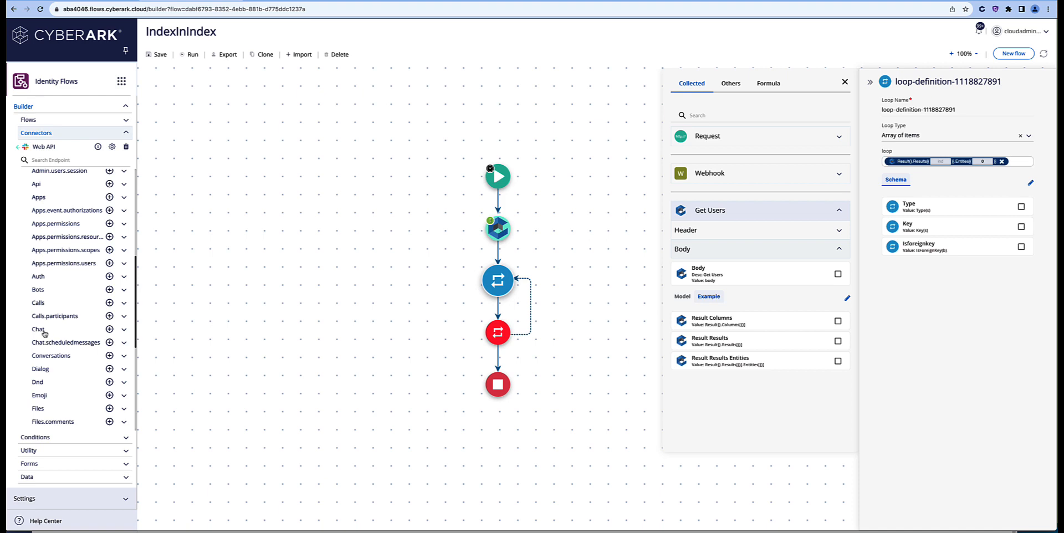
pyautogui.click(53, 331)
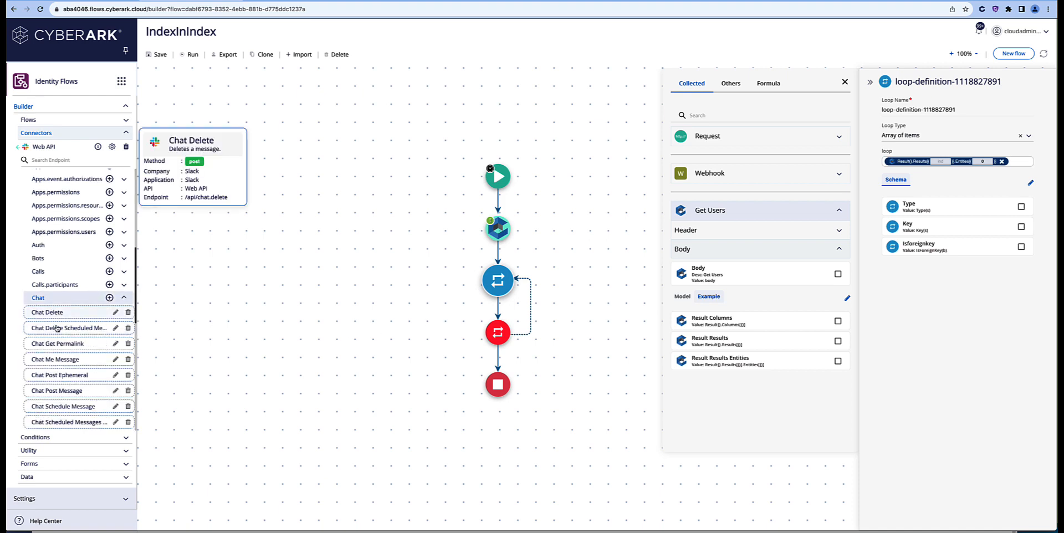
pyautogui.scroll(-4, 78, 249)
pyautogui.moveTo(80, 237)
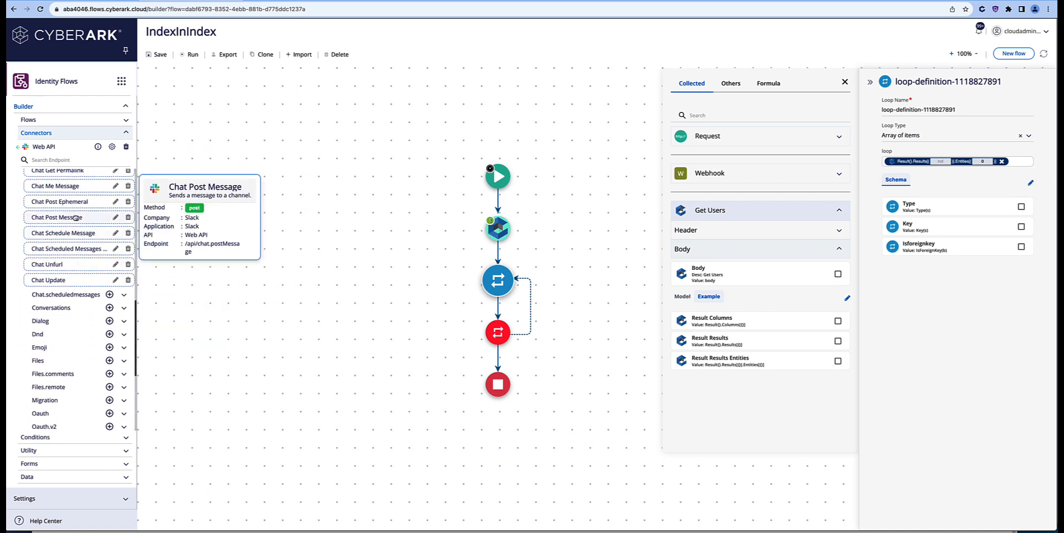
pyautogui.moveTo(78, 217); pyautogui.dragTo(499, 307)
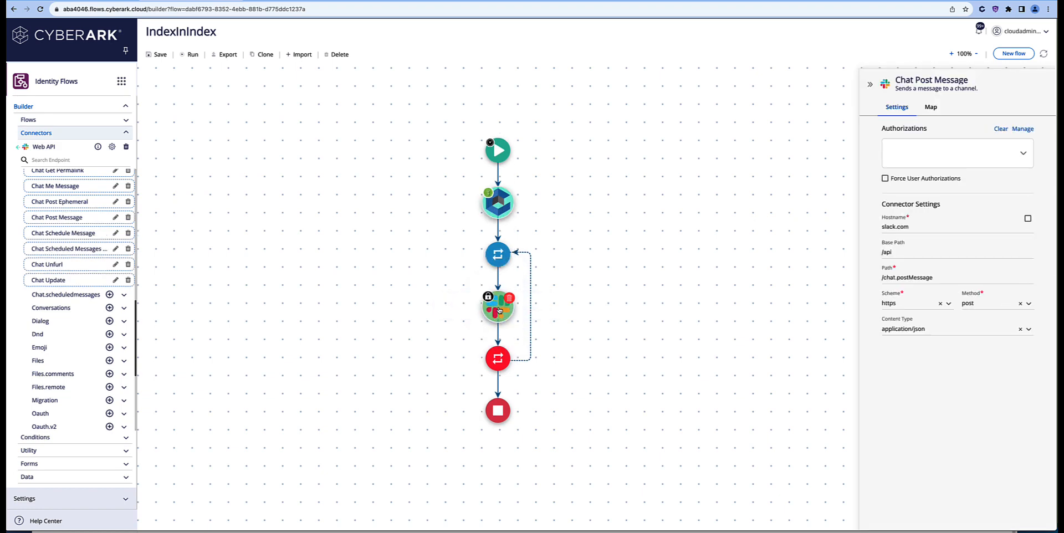
# Step: Authorize the Slack step with Slack_flows_tutorial
pyautogui.click(925, 157)
pyautogui.scroll(1, 929, 182)
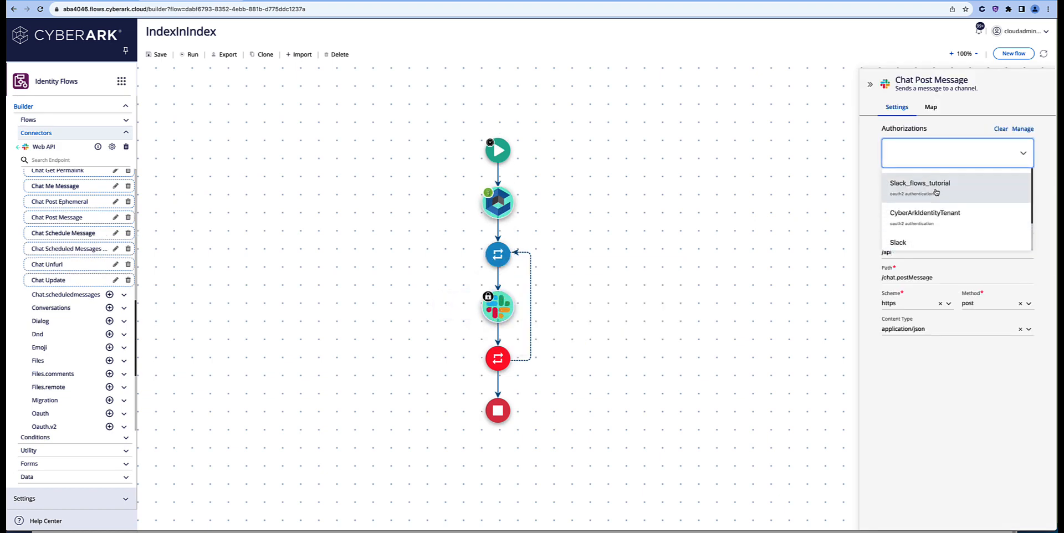
pyautogui.click(936, 192)
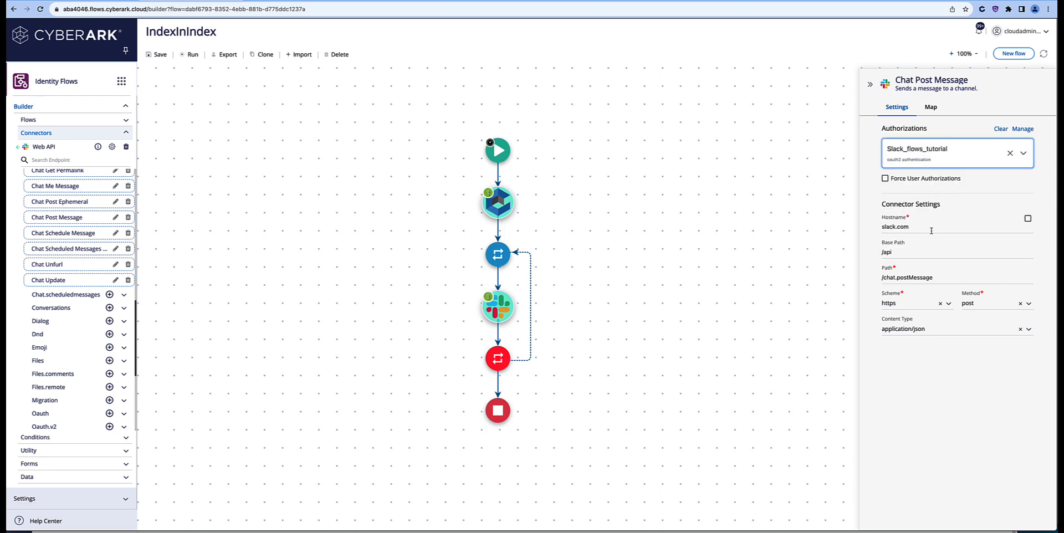
# Step: Map channel to flows and text to 'Type:' followed by the loop item's Type
pyautogui.click(932, 107)
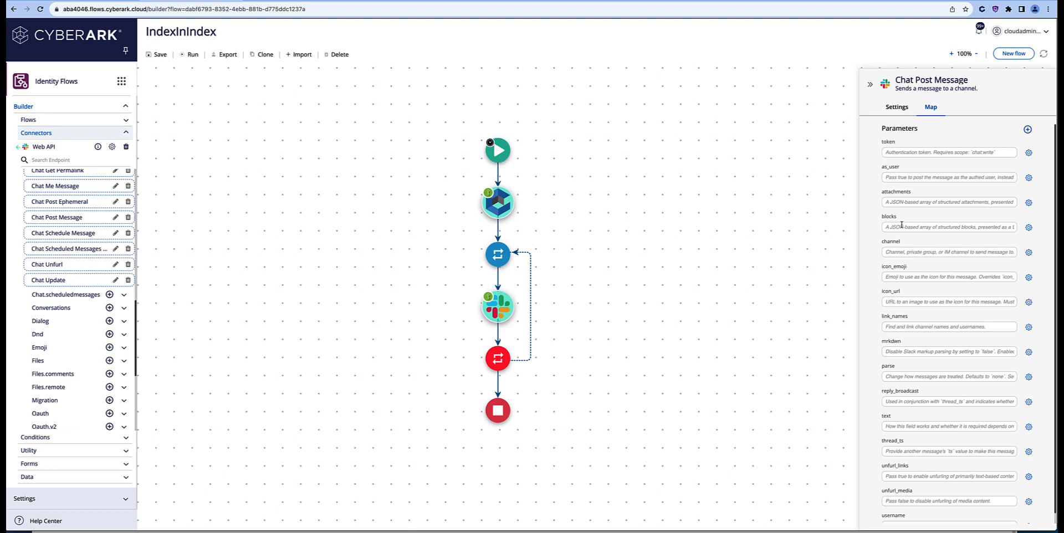
pyautogui.click(904, 251)
pyautogui.write('flows')
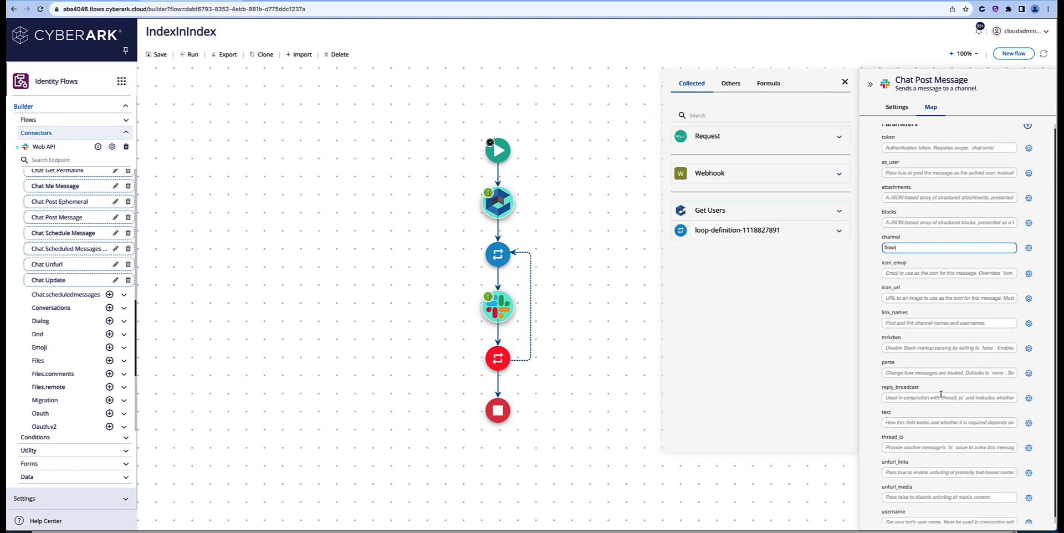
pyautogui.scroll(-1, 931, 413)
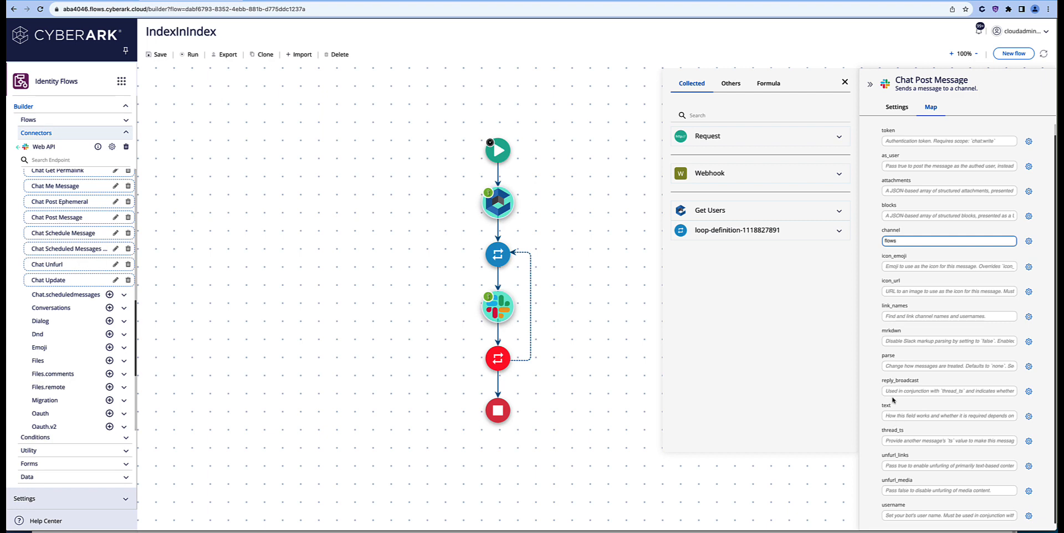
pyautogui.click(894, 416)
pyautogui.write('Type:')
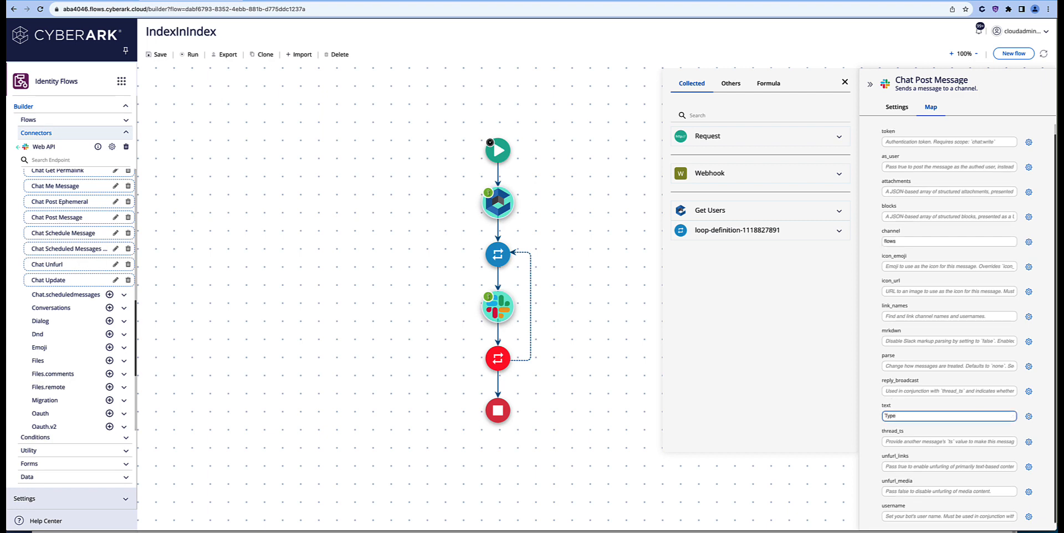
pyautogui.click(840, 238)
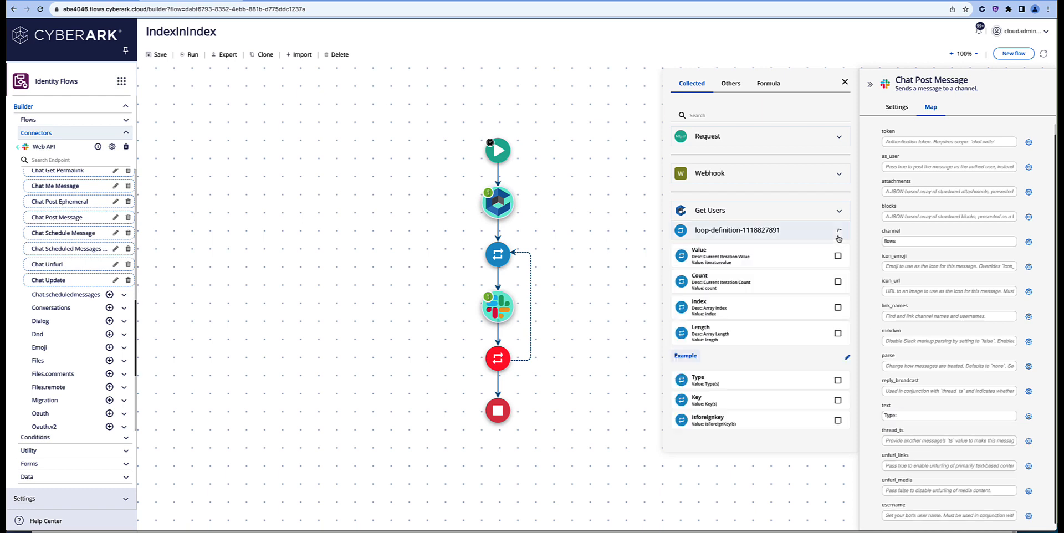
pyautogui.click(715, 381)
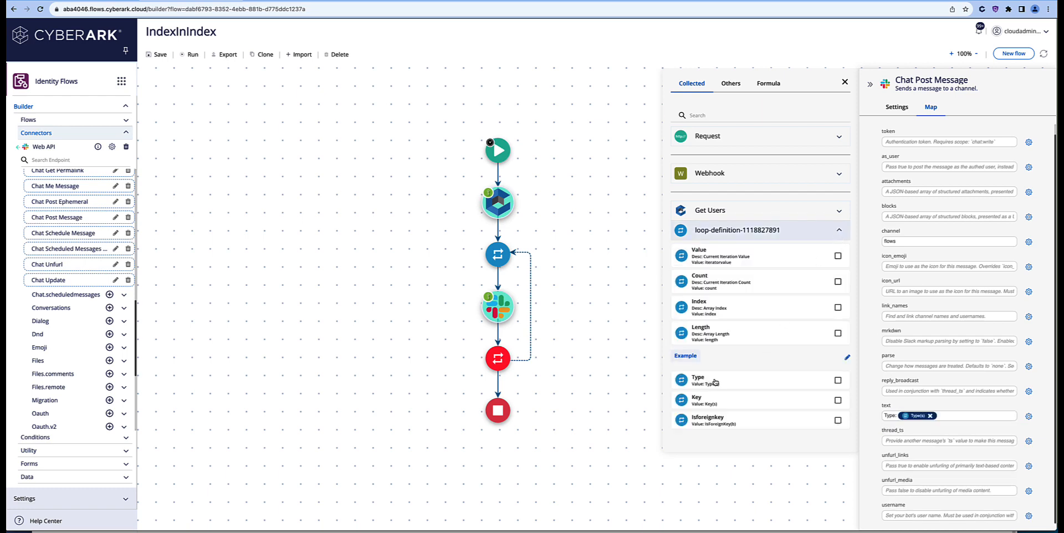
# Step: Run the flow, open the Slack workspace in a new tab, then return to the flow builder
pyautogui.click(190, 55)
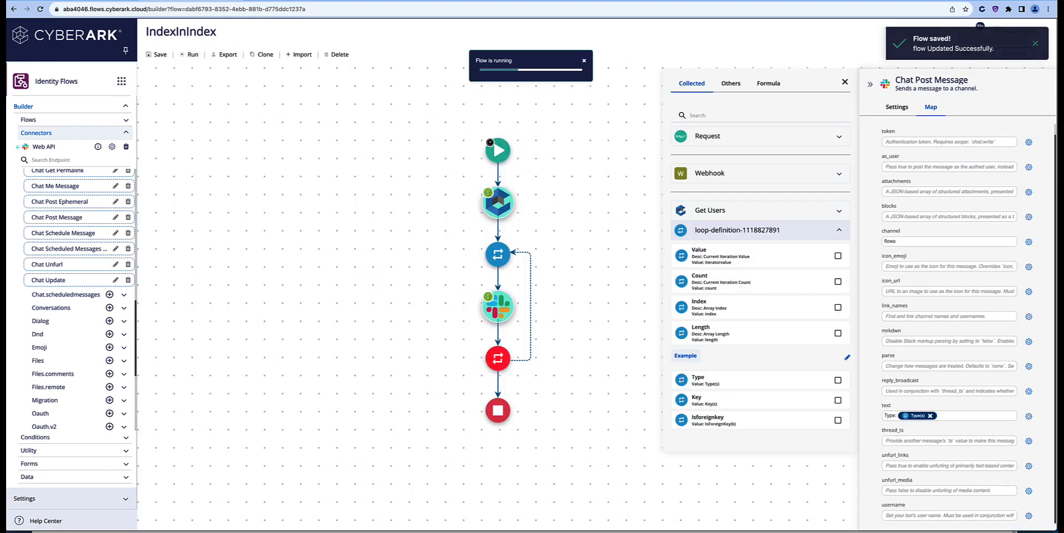
pyautogui.click(240, 1)
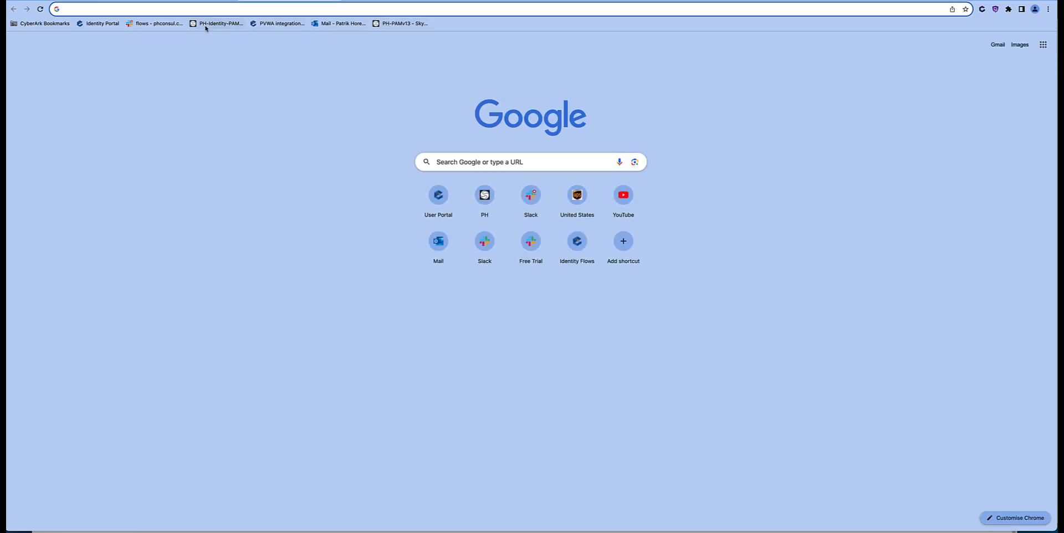
pyautogui.click(155, 24)
pyautogui.click(186, 1)
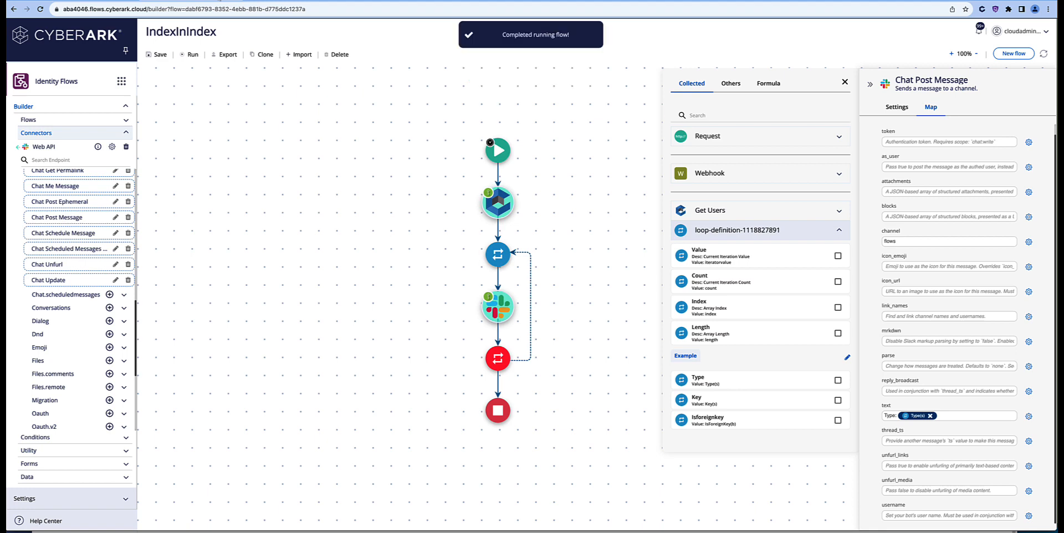
pyautogui.click(277, 1)
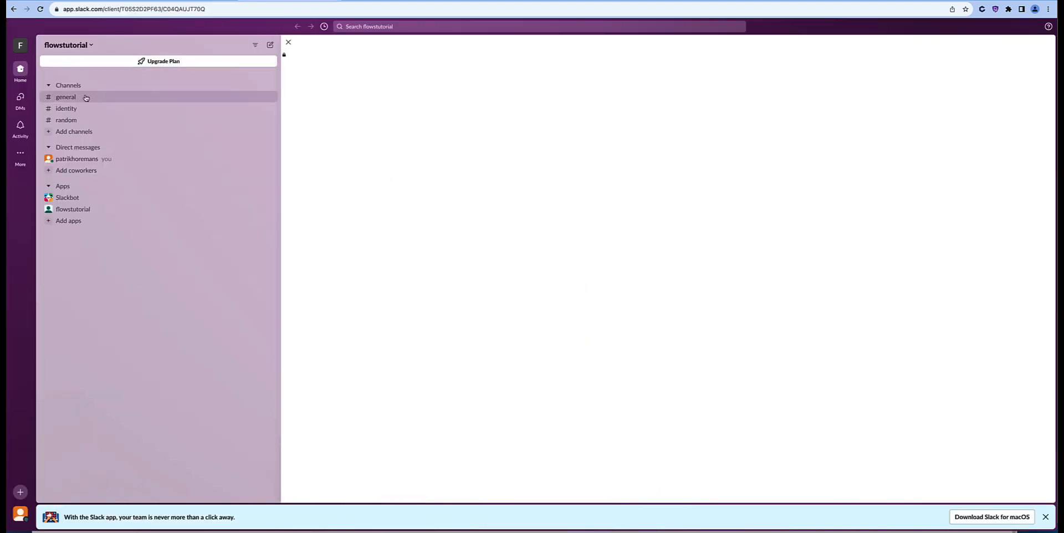
pyautogui.click(234, 1)
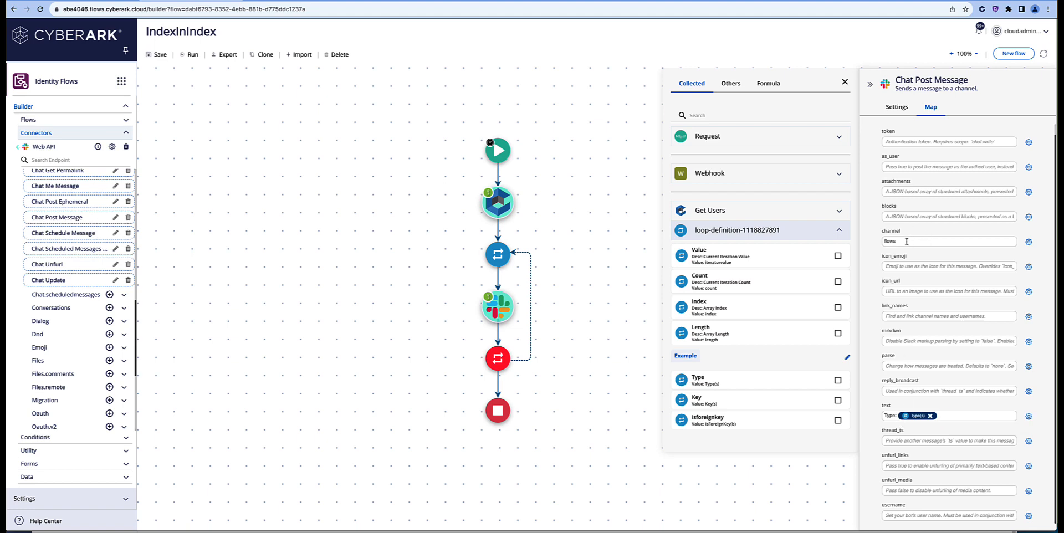
# Step: Change the message channel from flows to general, run the flow, and check Slack
pyautogui.moveTo(907, 241); pyautogui.dragTo(847, 243)
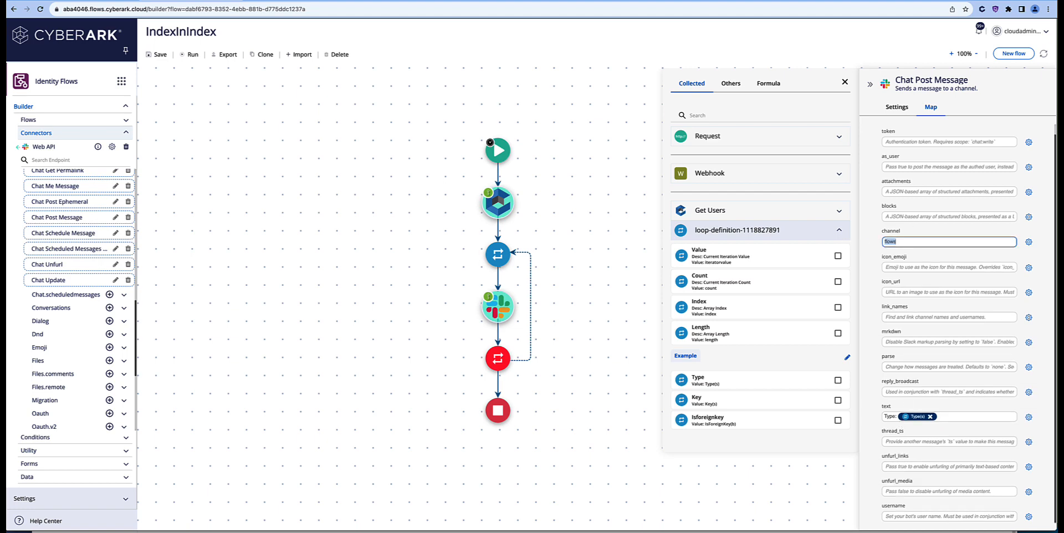
pyautogui.write('general')
pyautogui.click(190, 54)
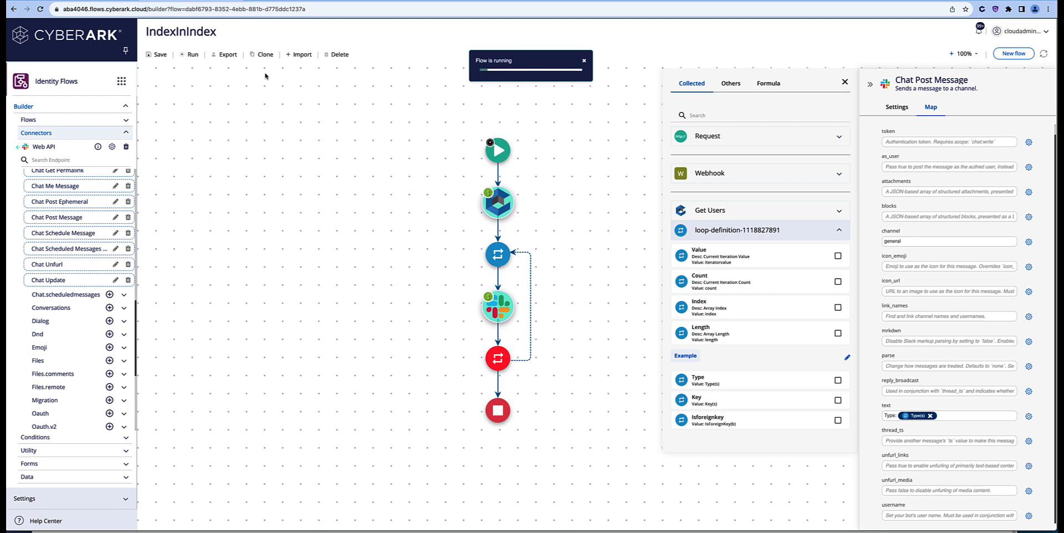
pyautogui.click(274, 1)
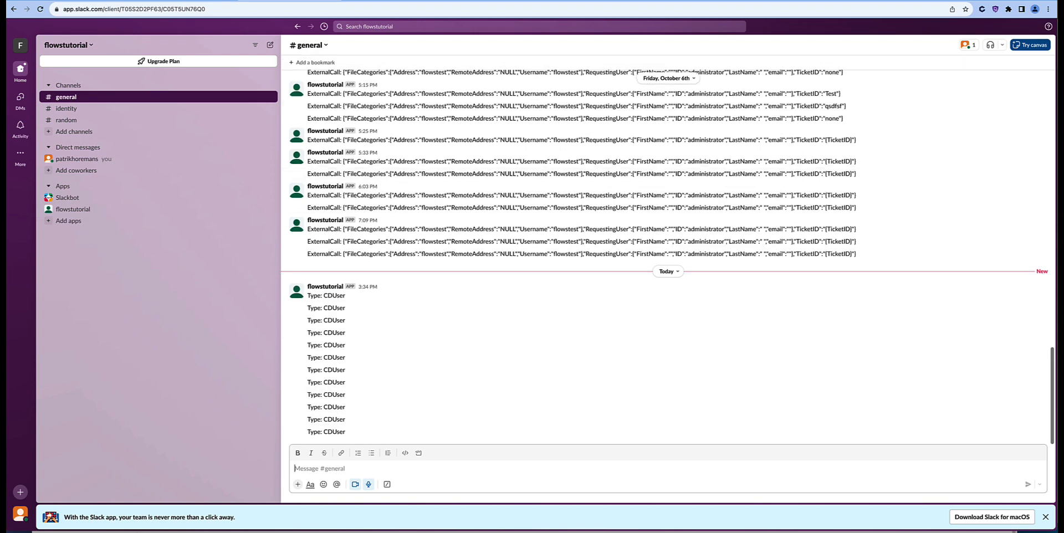
# Step: Switch back to Identity Flows to open the array-index flow
pyautogui.click(849, 0)
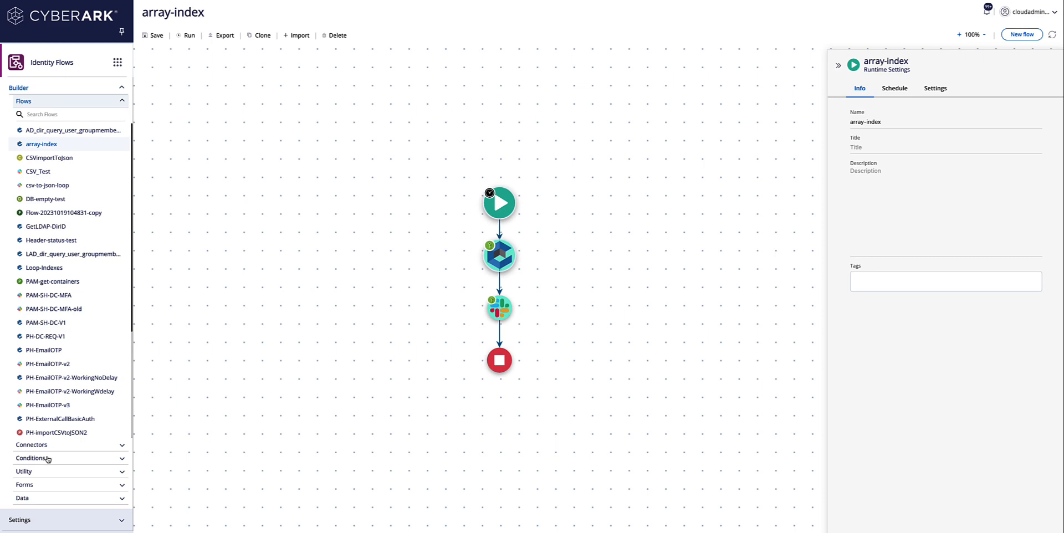
# Step: Open the latest array-index run log and expand Redrock Query's Response node
pyautogui.click(988, 12)
pyautogui.click(890, 42)
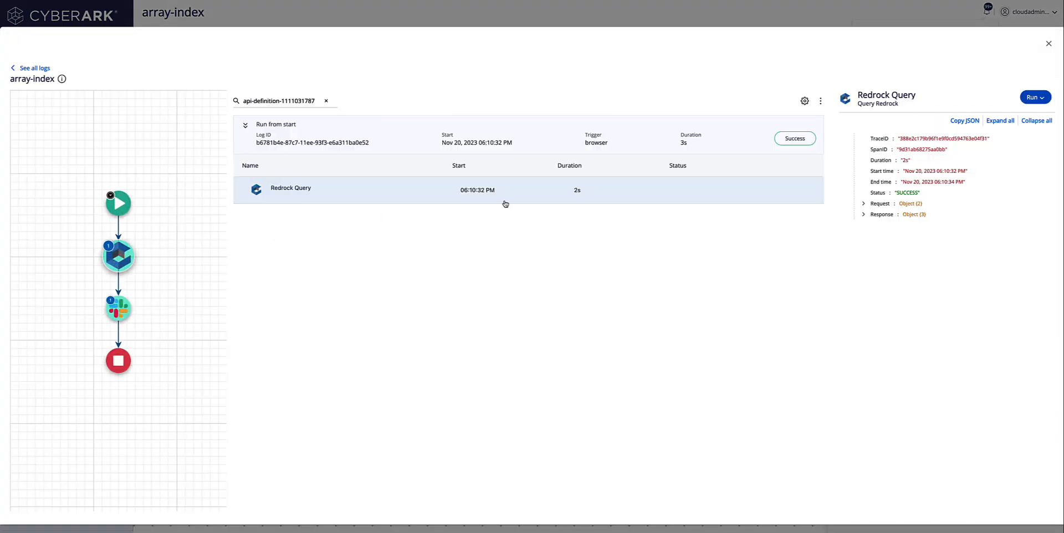
pyautogui.click(863, 216)
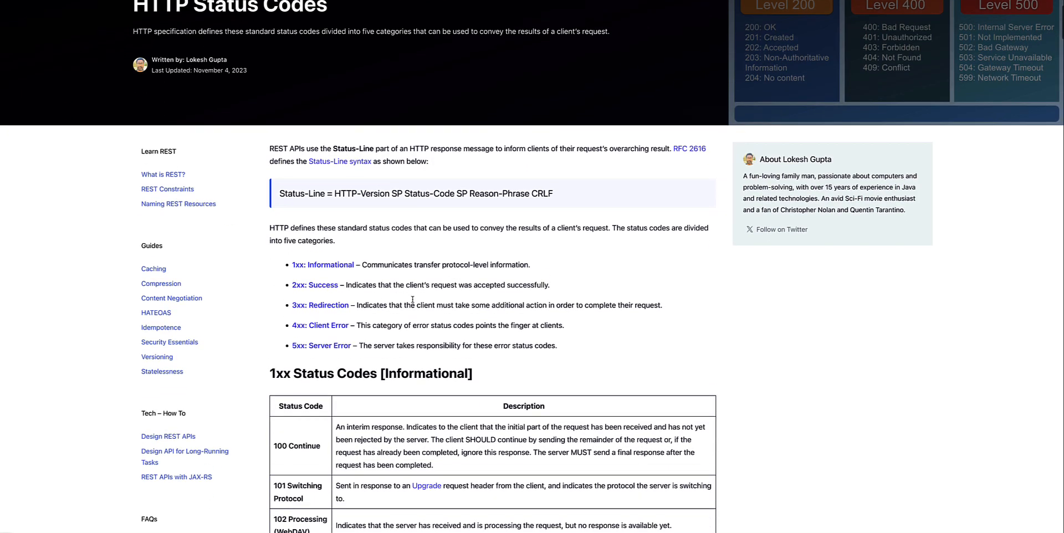
# Step: Scroll through the HTTP status code tables from 1xx down to 5xx
pyautogui.scroll(-5, 339, 297)
pyautogui.scroll(-4, 339, 298)
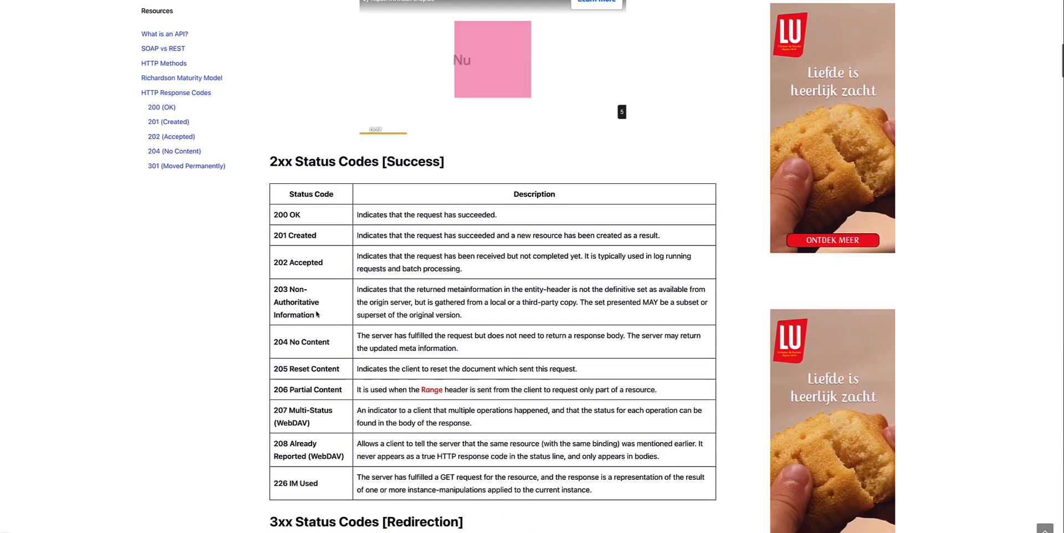
pyautogui.scroll(-4, 322, 308)
pyautogui.scroll(-10, 339, 300)
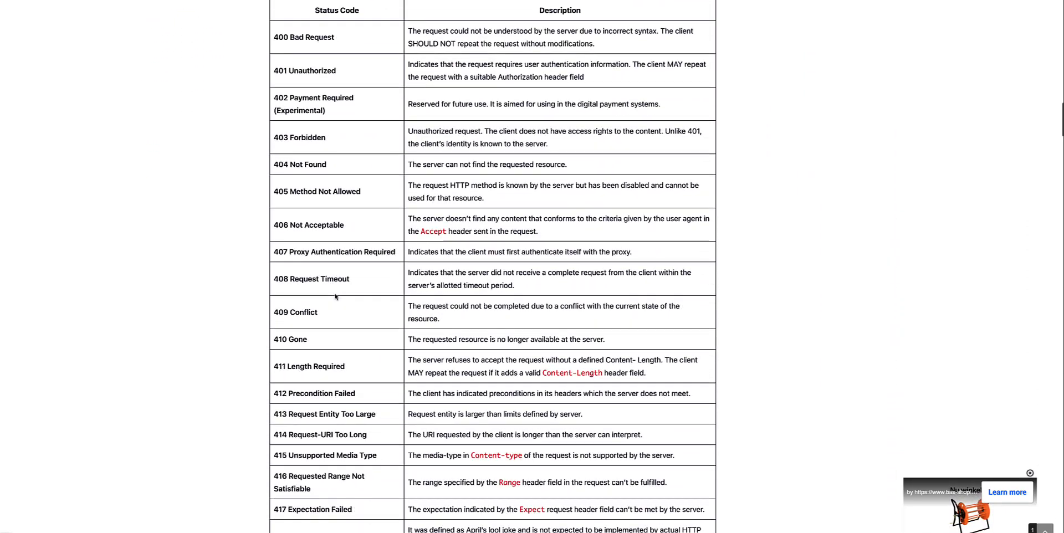
pyautogui.scroll(-1, 310, 141)
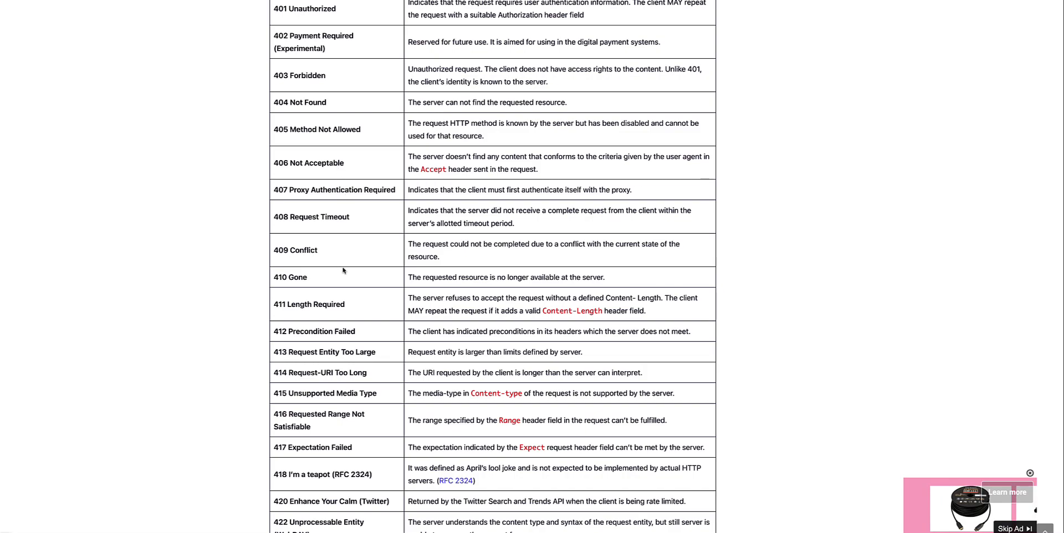
pyautogui.scroll(-3, 343, 270)
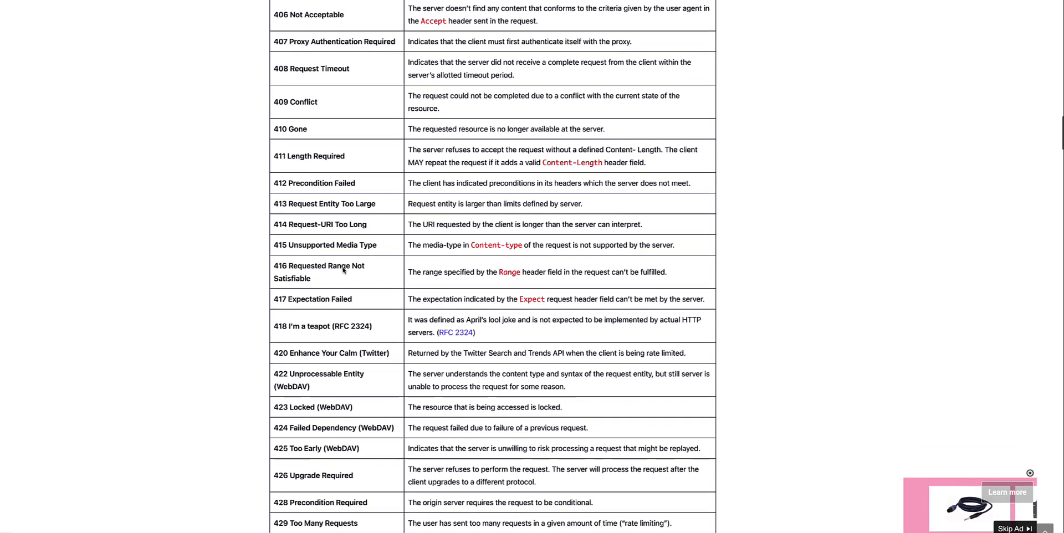
pyautogui.scroll(-4, 343, 270)
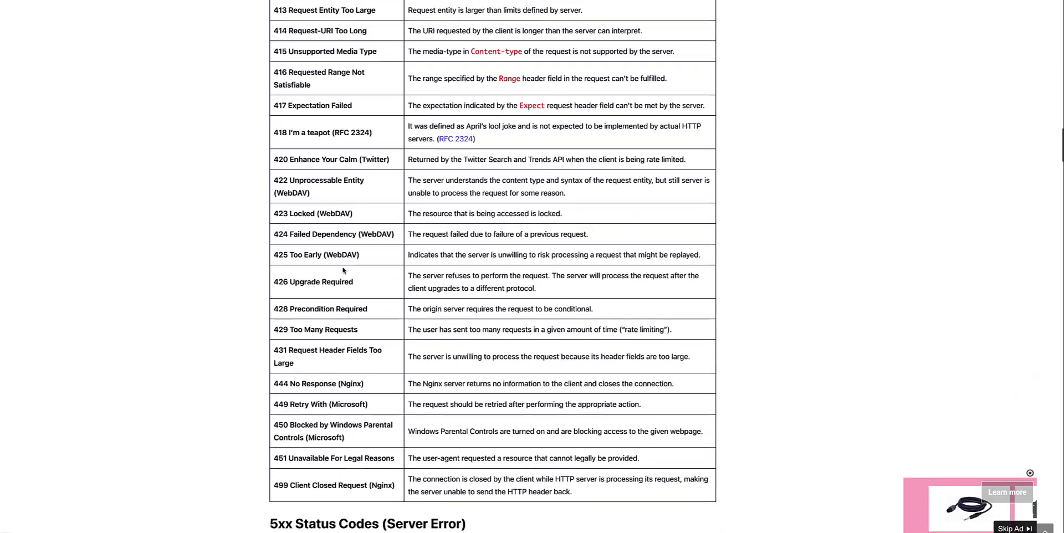
pyautogui.scroll(-5, 343, 270)
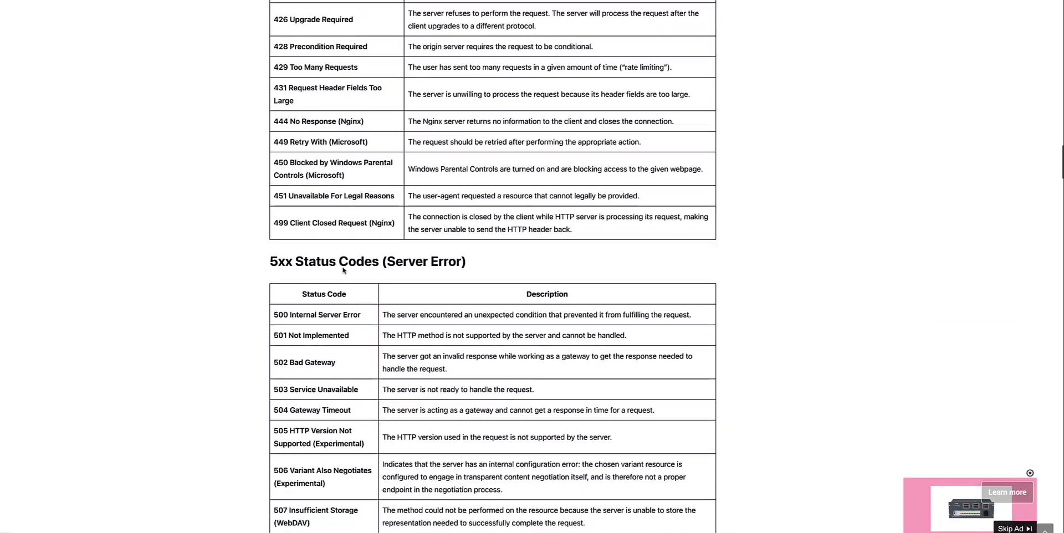
pyautogui.scroll(-3, 343, 270)
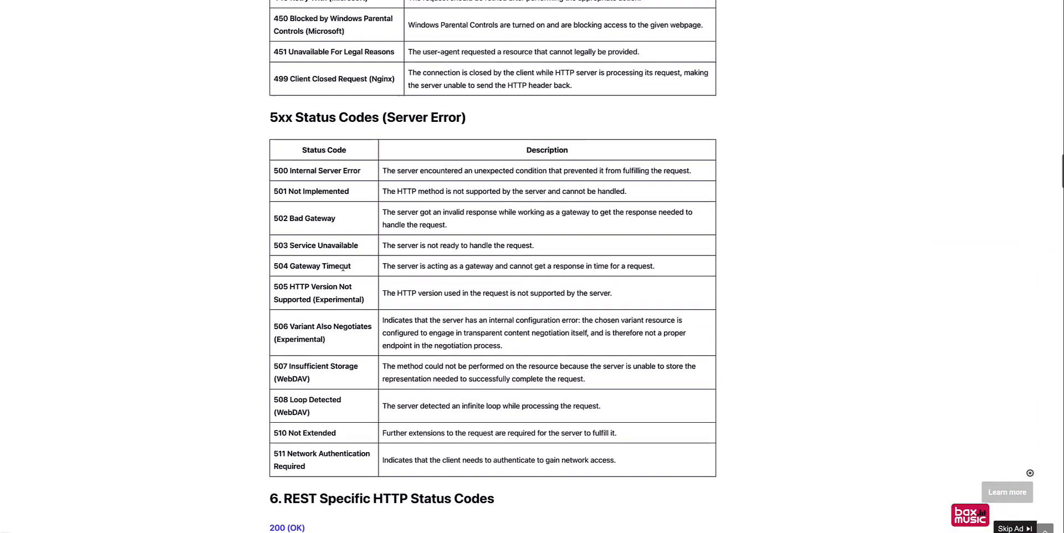
pyautogui.scroll(-1, 343, 268)
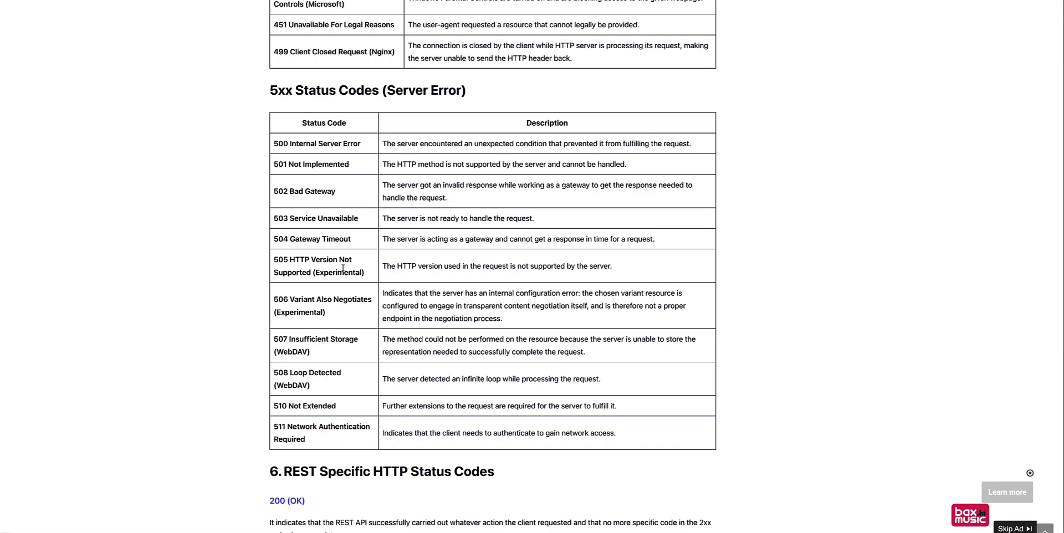
pyautogui.scroll(-1, 343, 267)
pyautogui.scroll(2, 343, 269)
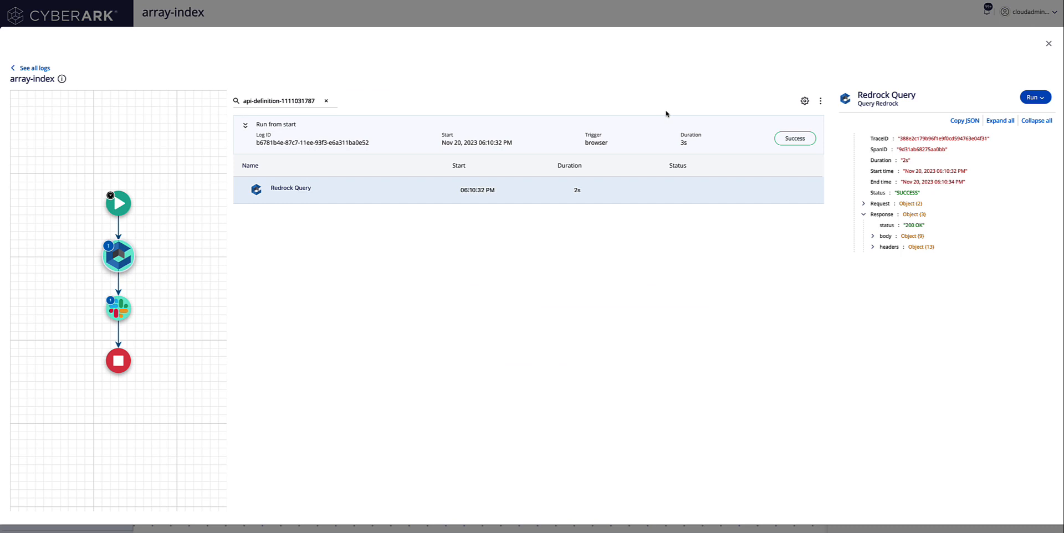
pyautogui.moveTo(914, 229)
# Step: Expand the headers node in Redrock Query's Response tree
pyautogui.click(873, 248)
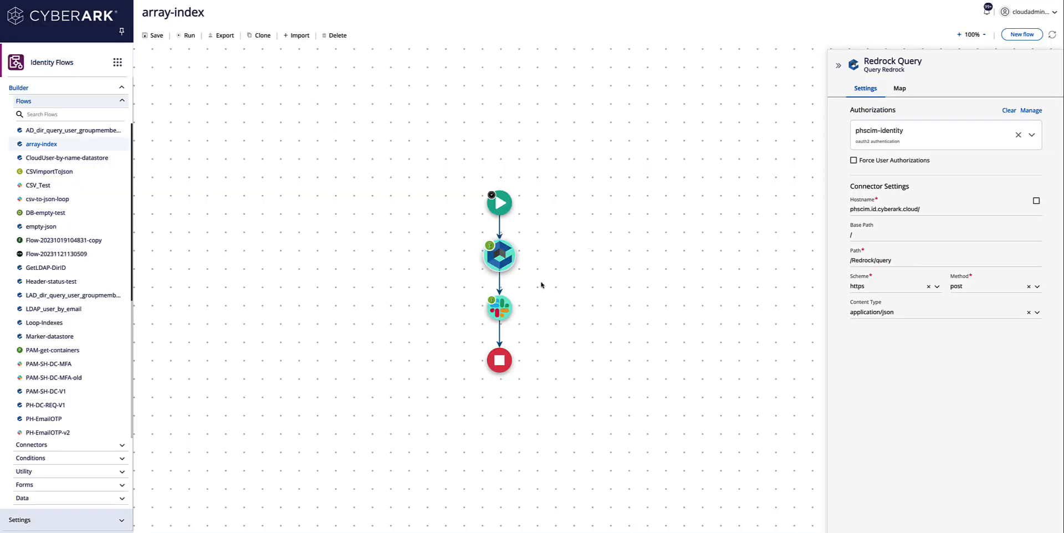
# Step: Type 'status:' into the Slack message step's text parameter
pyautogui.click(500, 314)
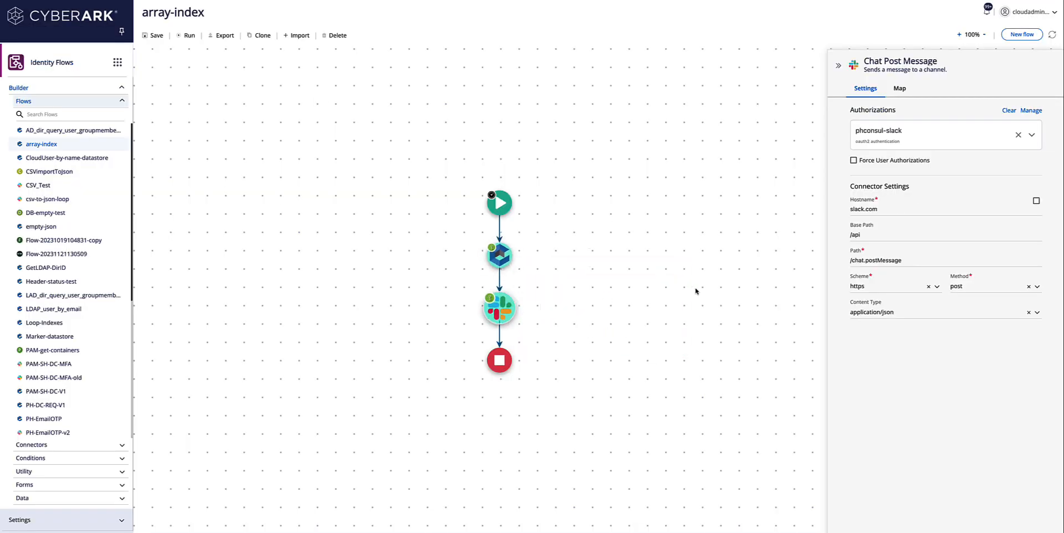
pyautogui.click(900, 89)
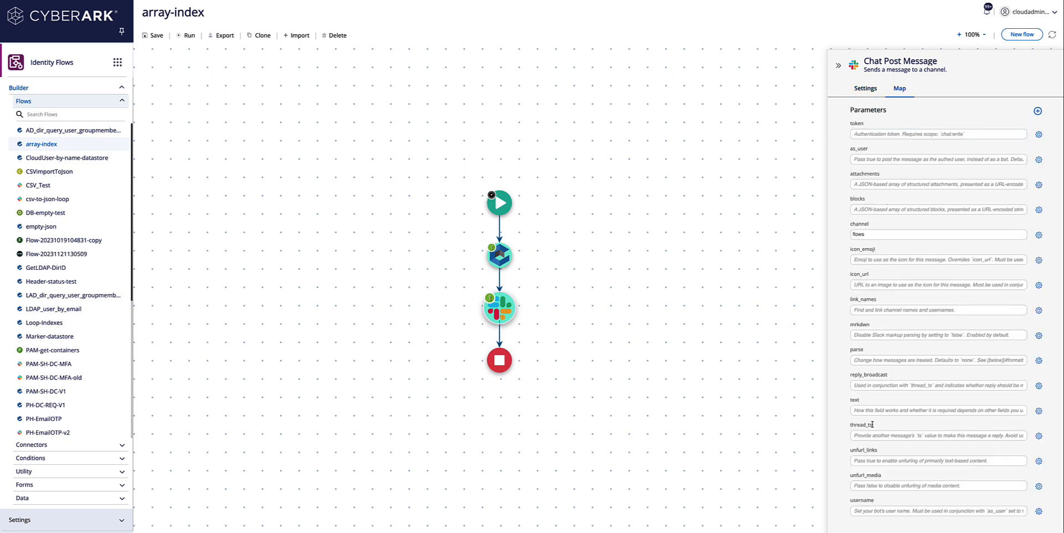
pyautogui.click(863, 410)
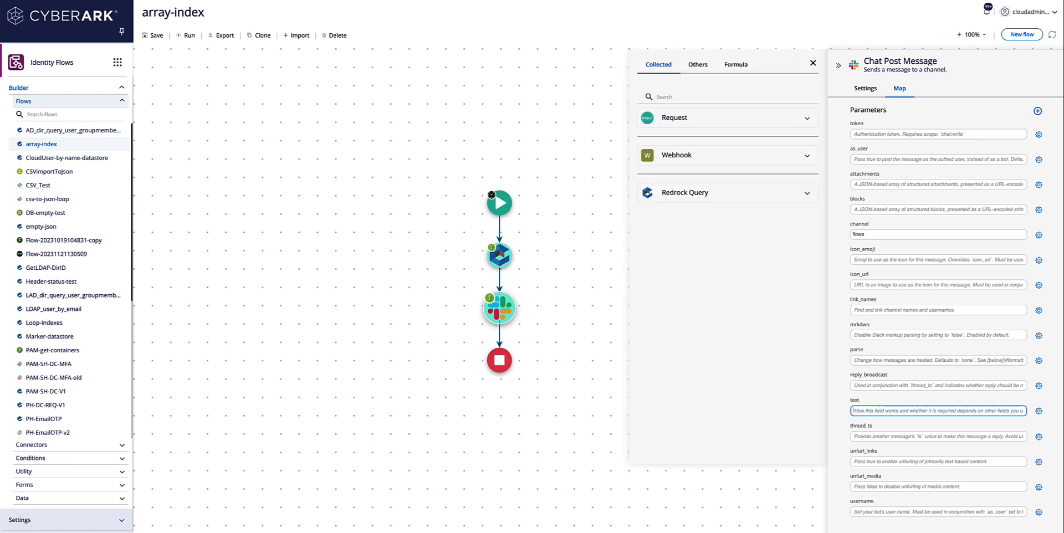
pyautogui.write('status:')
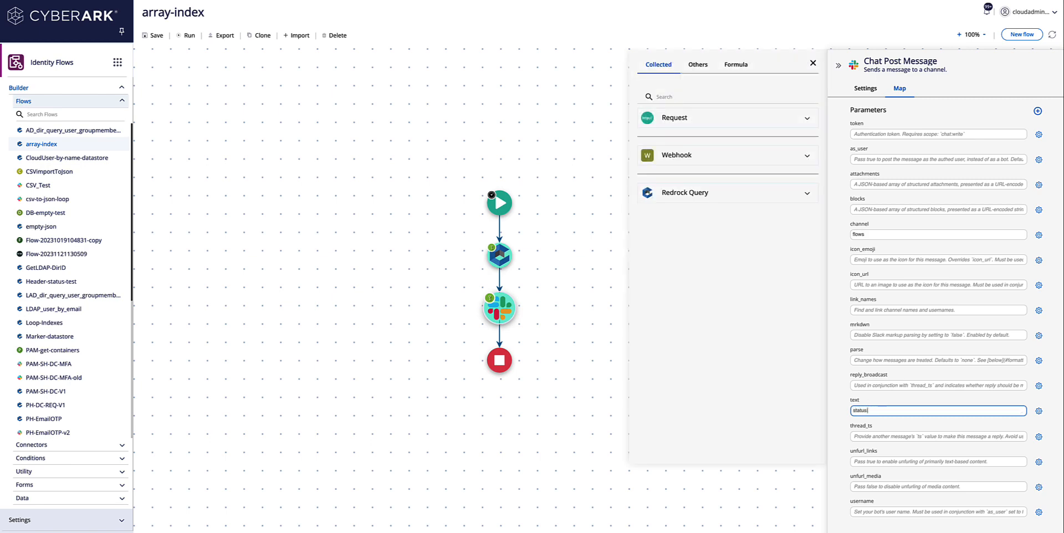
# Step: Add a "status" line to the Redrock Query header example, save it, and insert Status after 'status:'
pyautogui.click(707, 196)
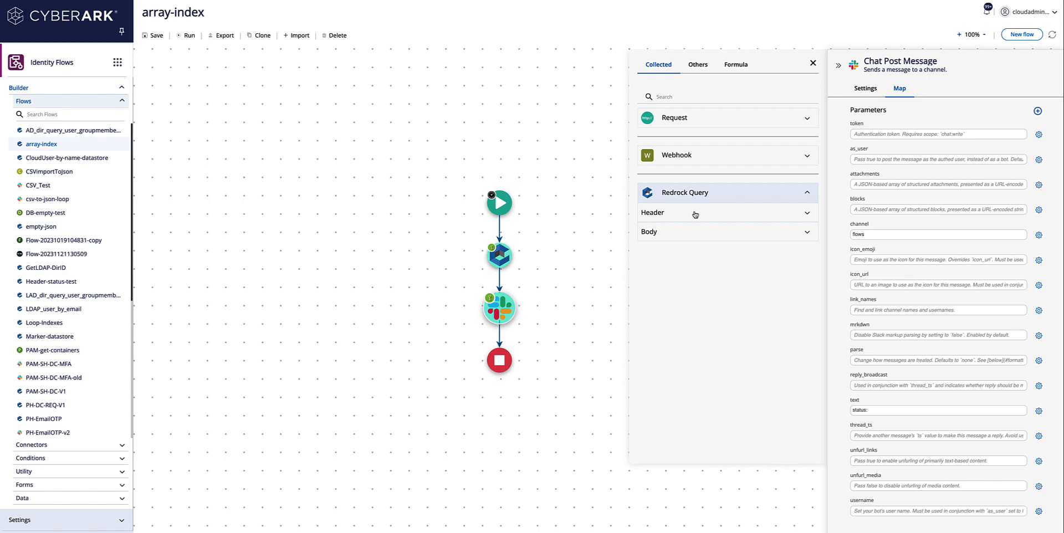
pyautogui.click(695, 215)
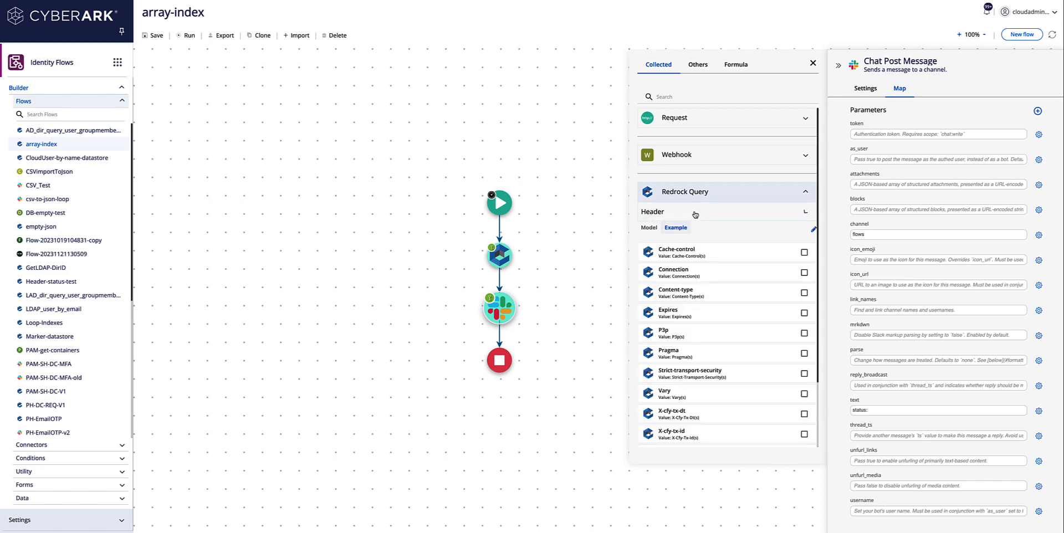
pyautogui.click(814, 230)
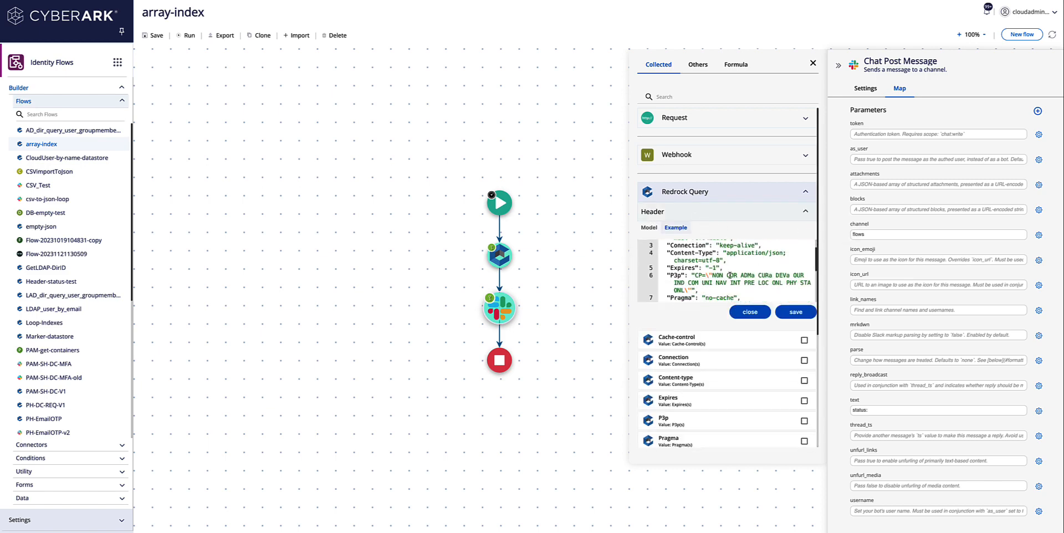
pyautogui.scroll(-10, 731, 275)
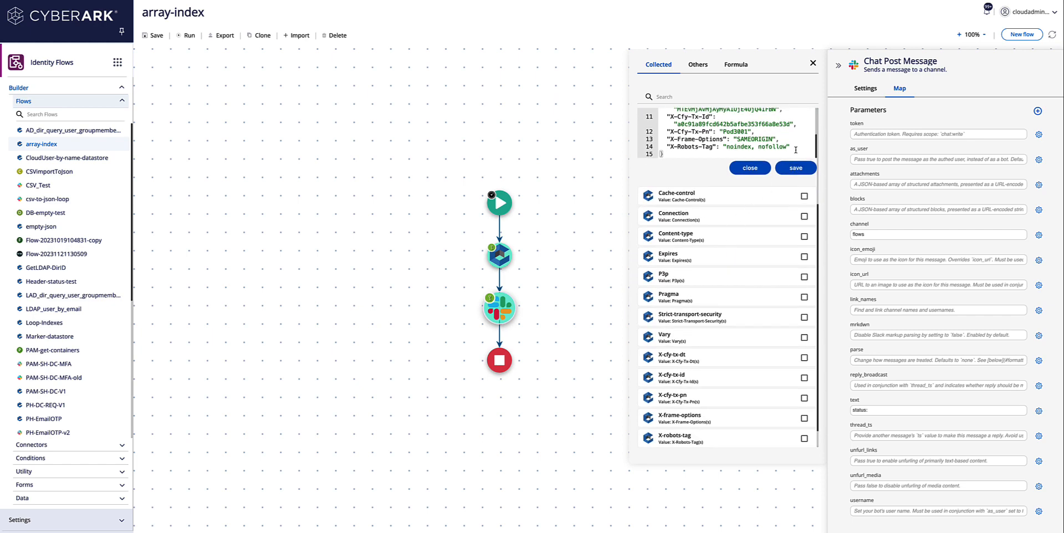
pyautogui.click(793, 147)
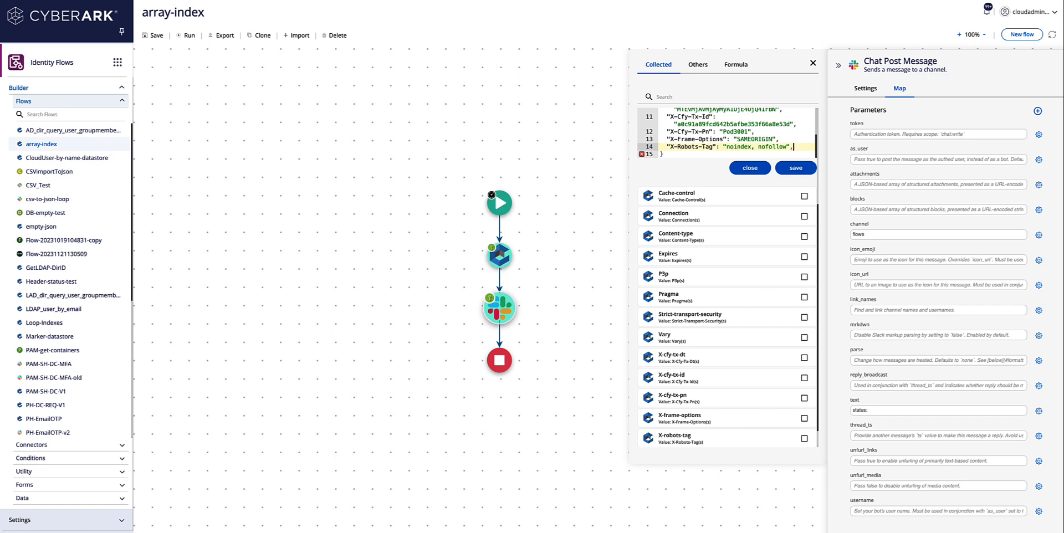
pyautogui.press('Return')
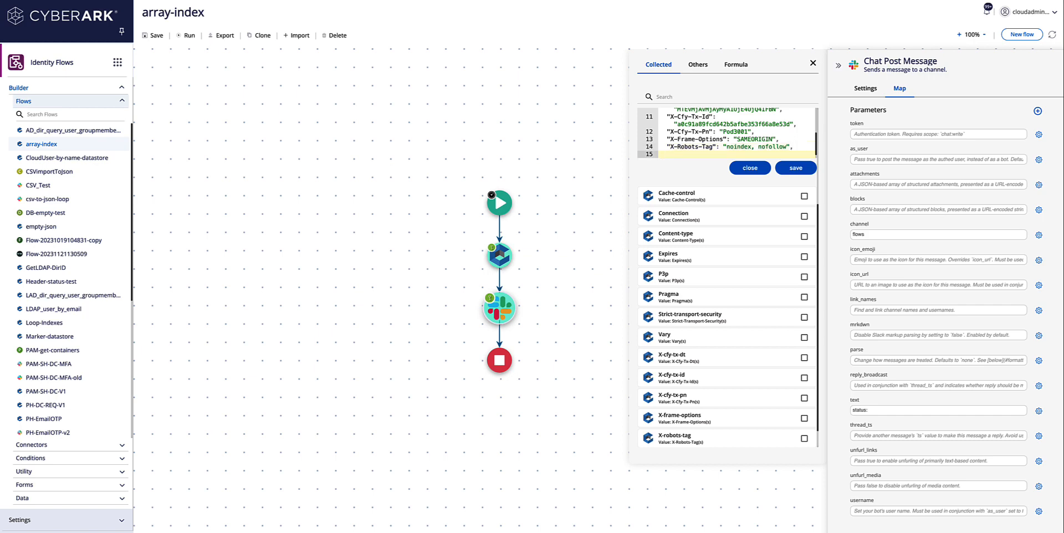
pyautogui.write('"status":"')
pyautogui.click(799, 167)
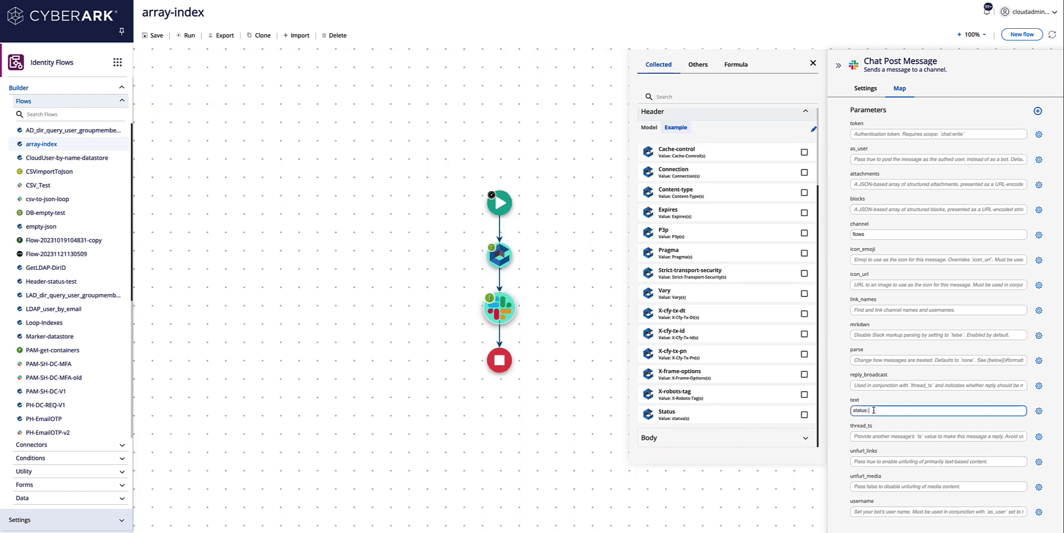
pyautogui.click(692, 418)
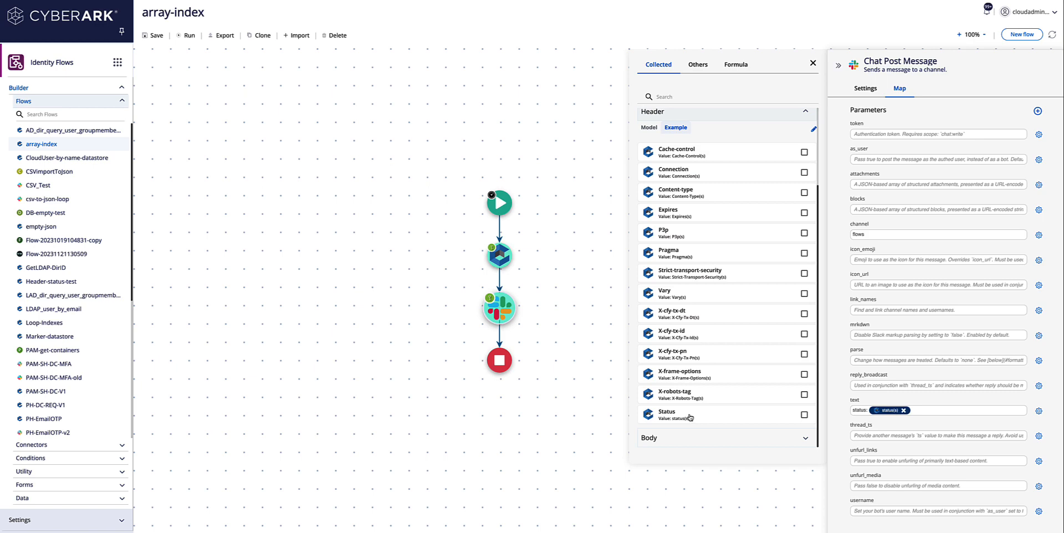
# Step: Run the flow to test the Slack message, then move to the Slack tab
pyautogui.click(179, 38)
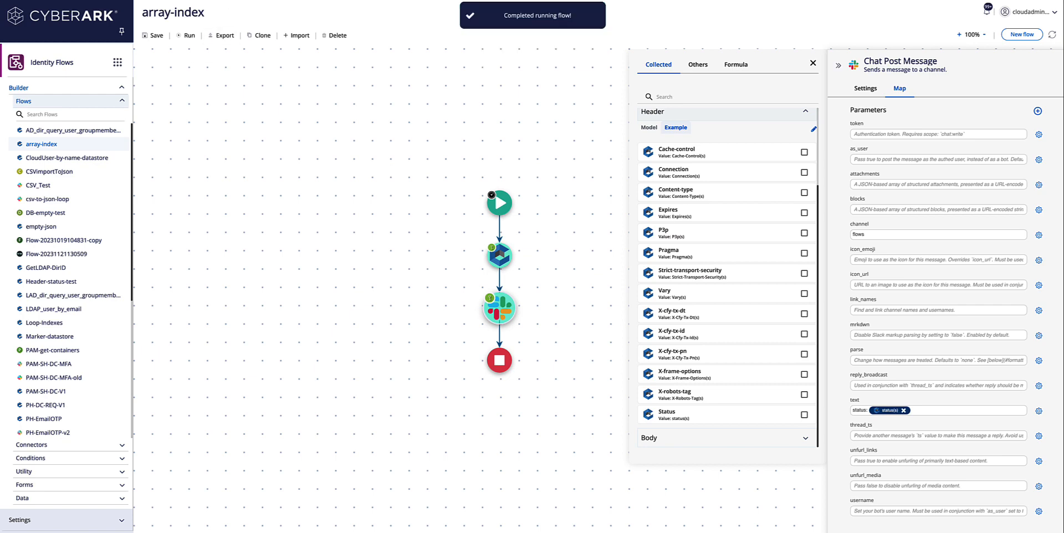
pyautogui.click(269, 0)
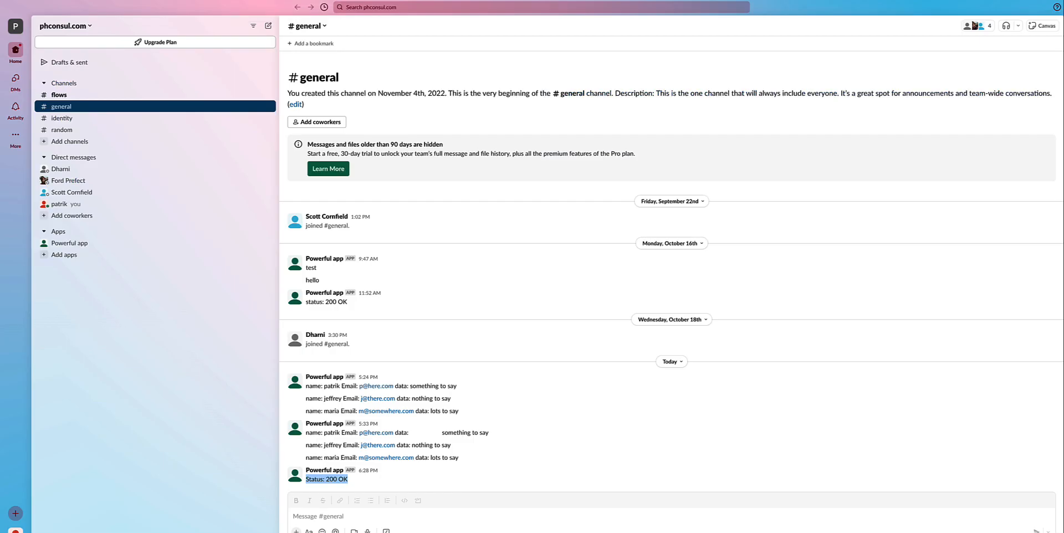
# Step: Open the #flows channel and select the 'status: 200 OK' message
pyautogui.click(85, 92)
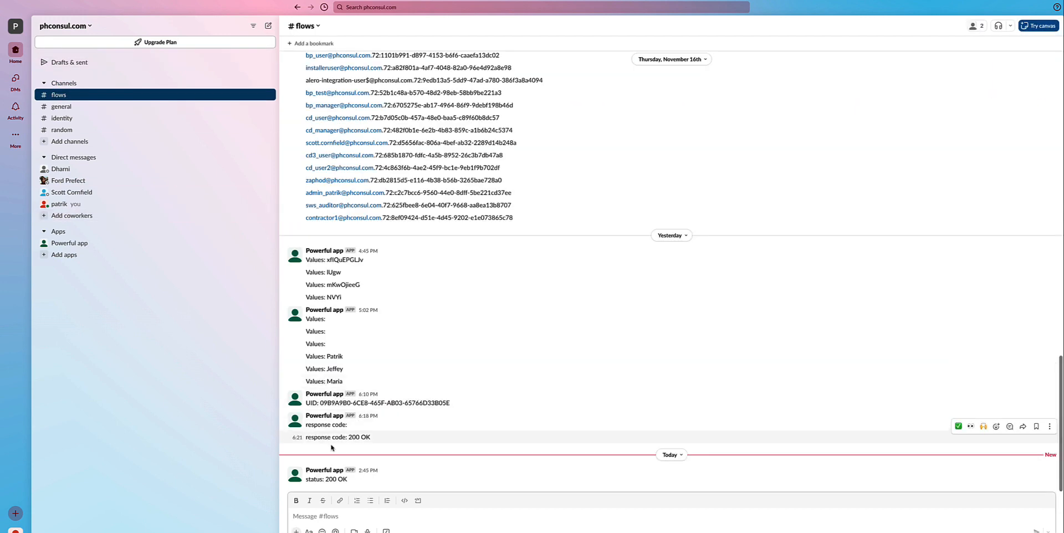
pyautogui.moveTo(348, 480); pyautogui.dragTo(307, 480)
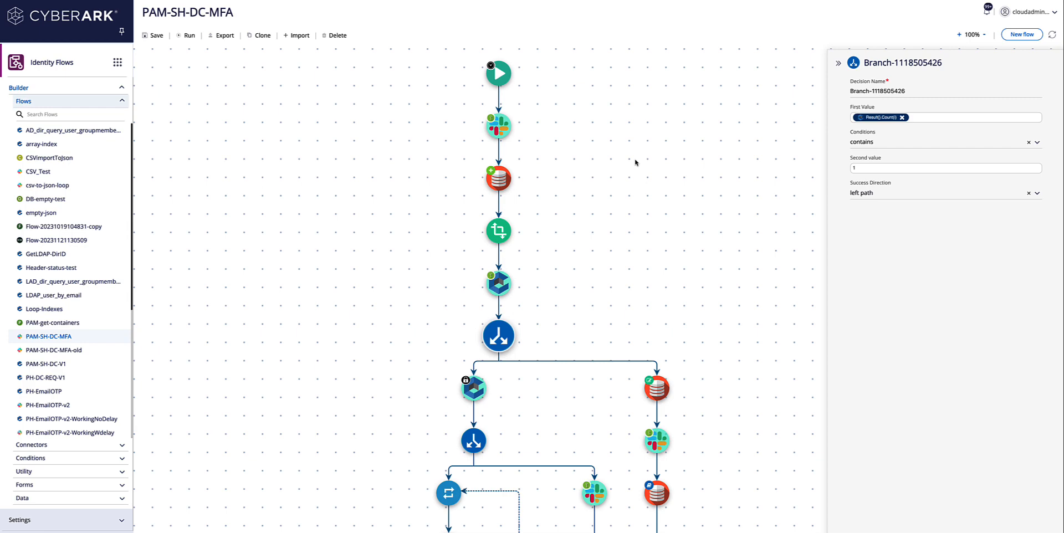
# Step: Rename the branch decision to 'More than 1 result, trow error'
pyautogui.moveTo(497, 182)
pyautogui.moveTo(501, 233)
pyautogui.moveTo(498, 344)
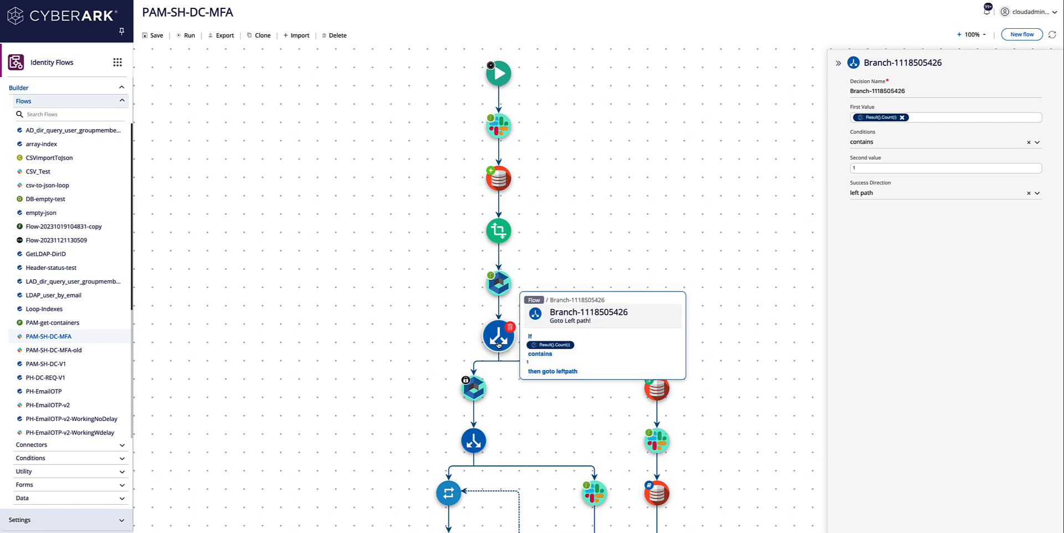
pyautogui.moveTo(885, 118)
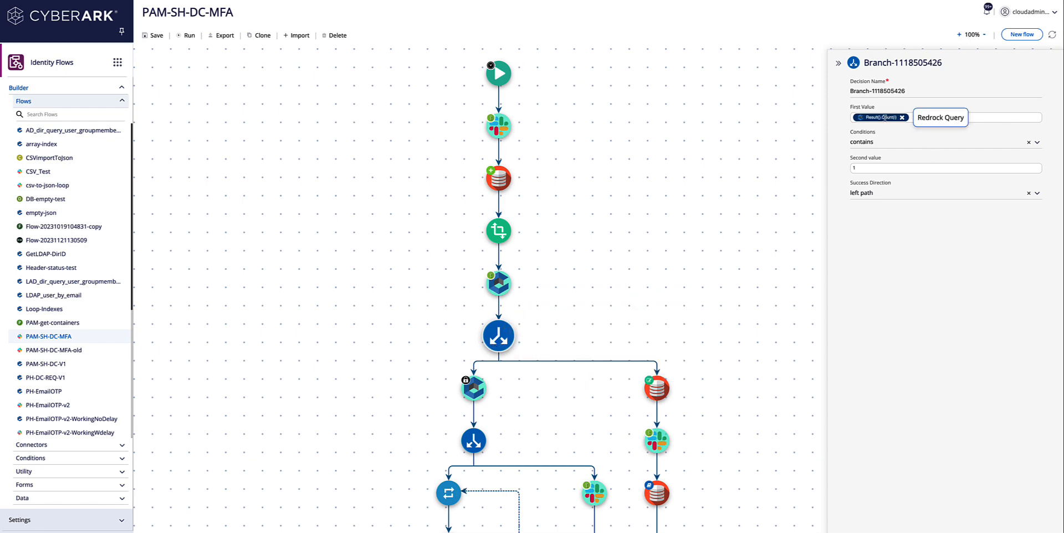
pyautogui.moveTo(905, 91); pyautogui.dragTo(849, 91)
pyautogui.click(907, 91)
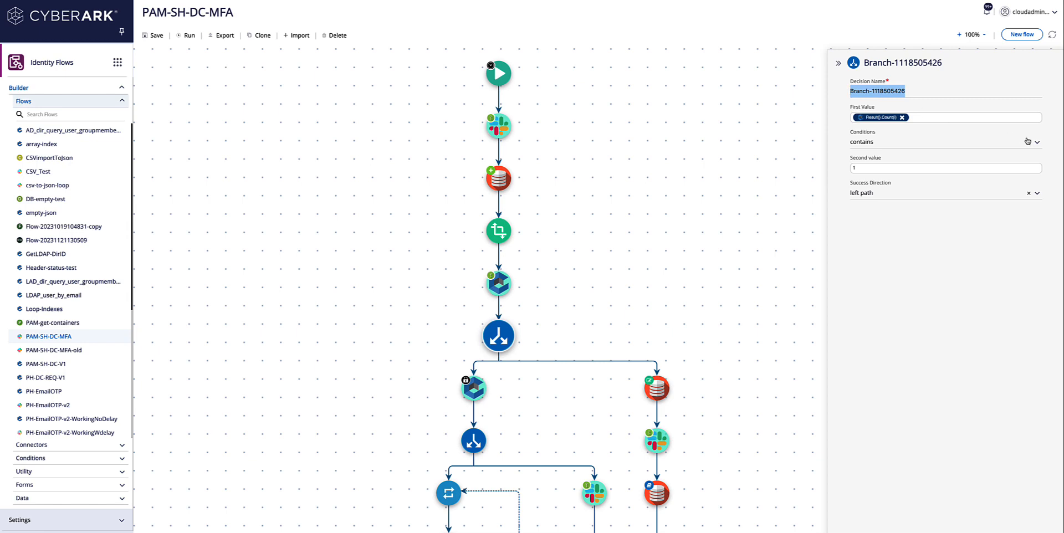
pyautogui.press('BackSpace')
pyautogui.write('More')
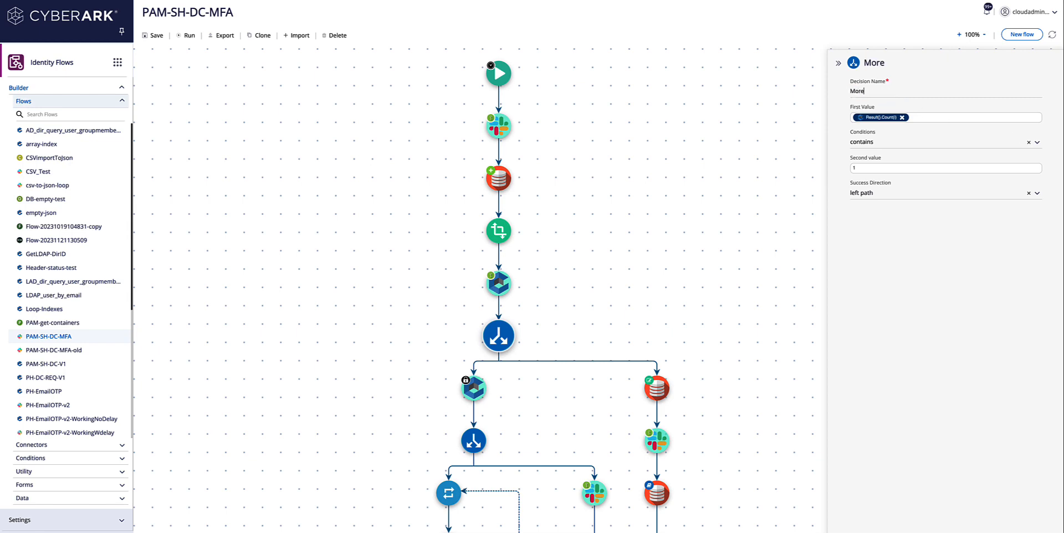
pyautogui.write(' than 1 result, trow error')
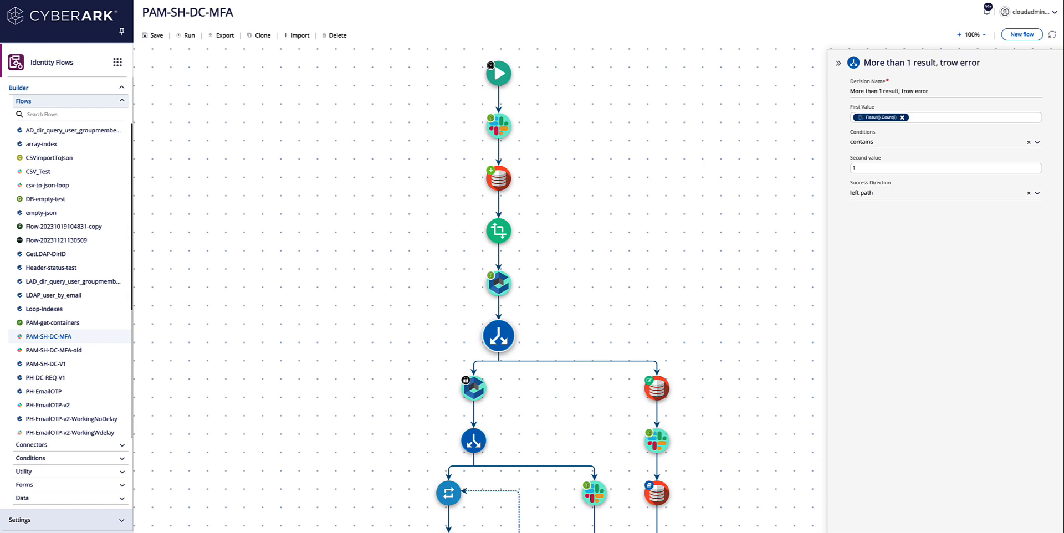
# Step: Rename the right update-datastore step to 'Update status message'
pyautogui.scroll(-2, 646, 330)
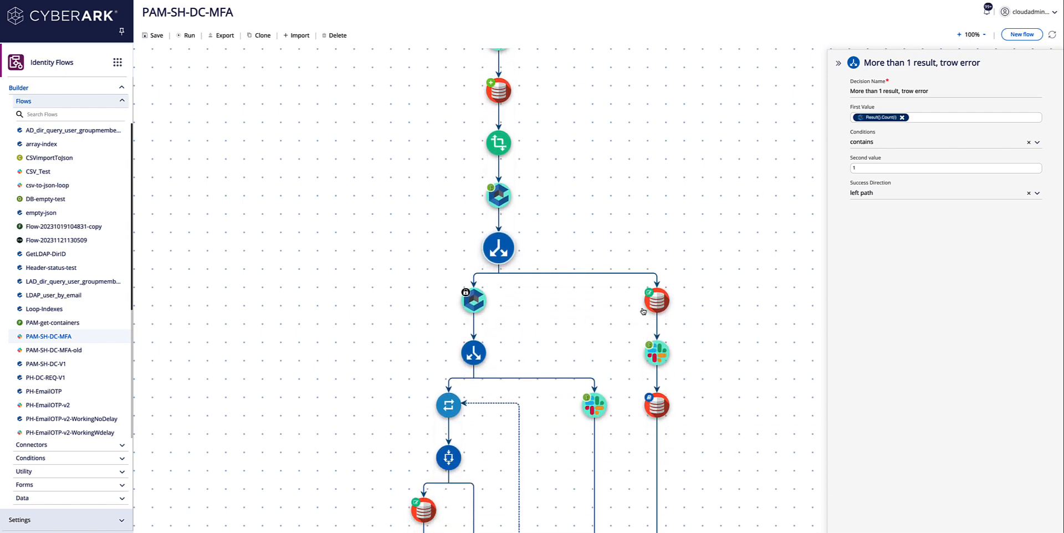
pyautogui.moveTo(664, 304)
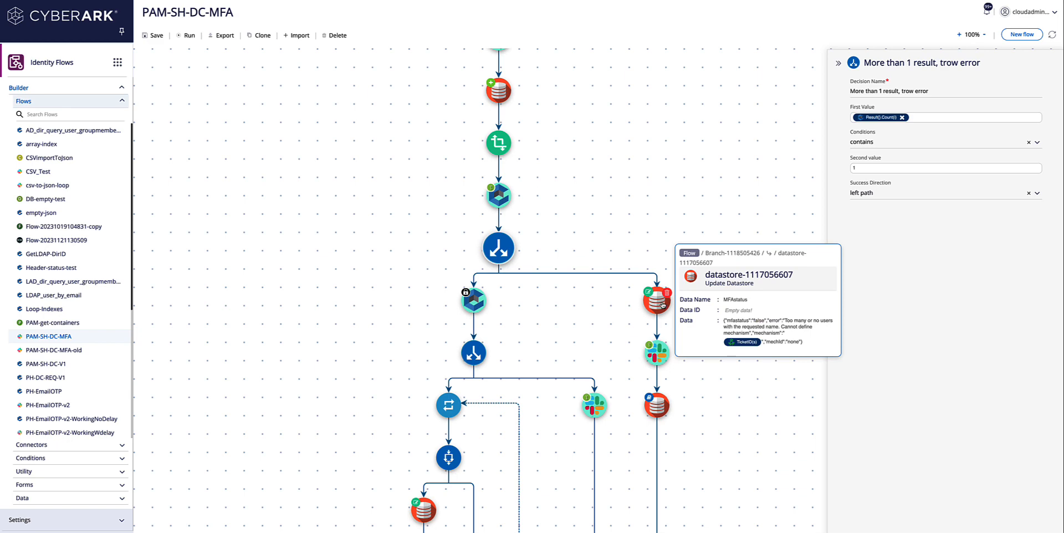
pyautogui.click(663, 305)
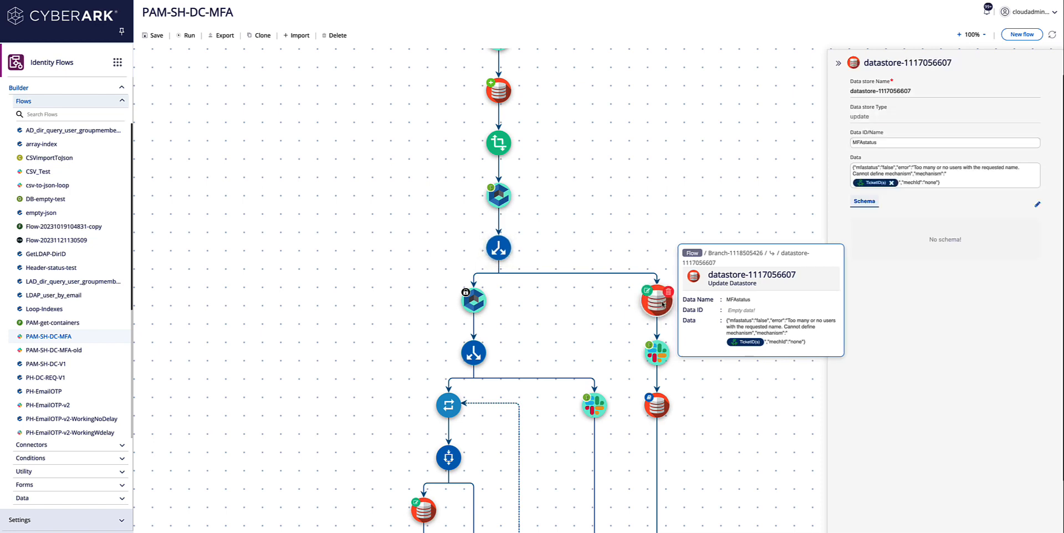
pyautogui.moveTo(913, 91); pyautogui.dragTo(843, 91)
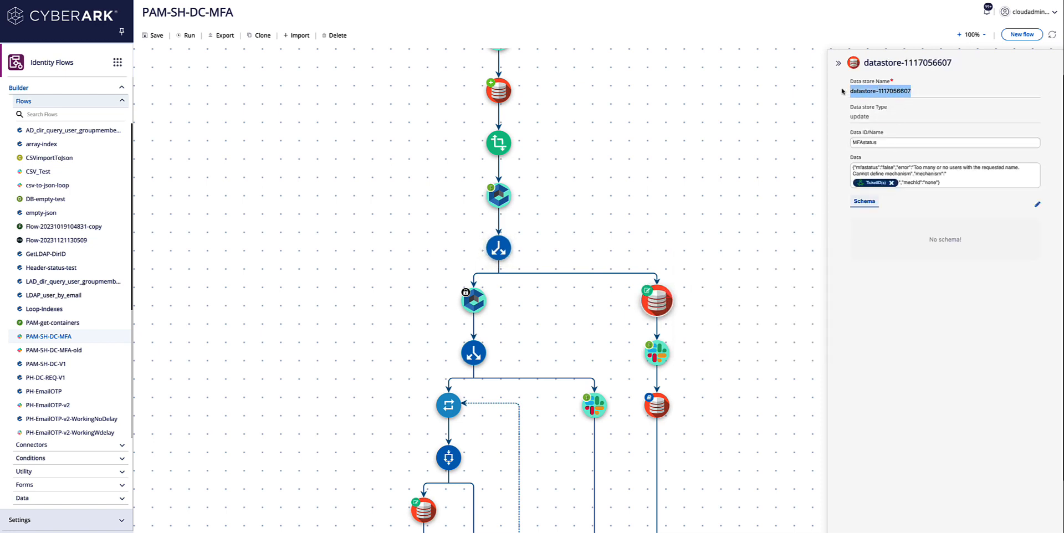
pyautogui.write('Update')
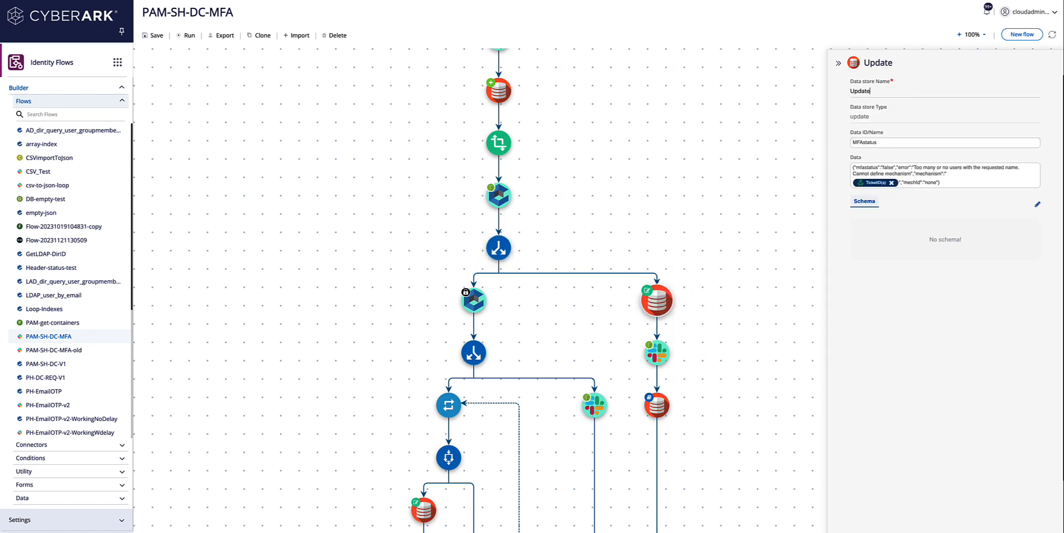
pyautogui.write(' status message')
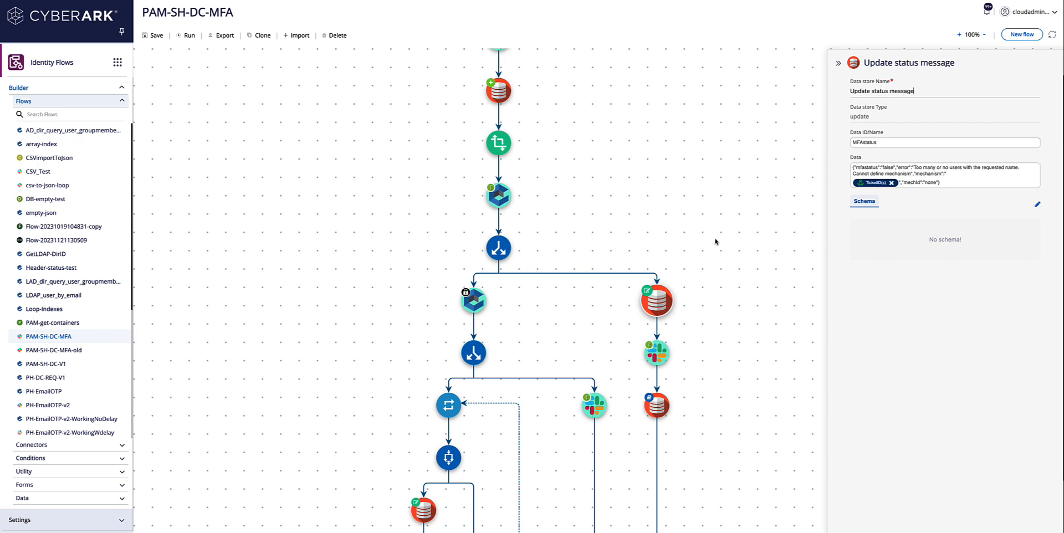
# Step: Rename the lower read-datastore step to 'Read status message'
pyautogui.moveTo(657, 408)
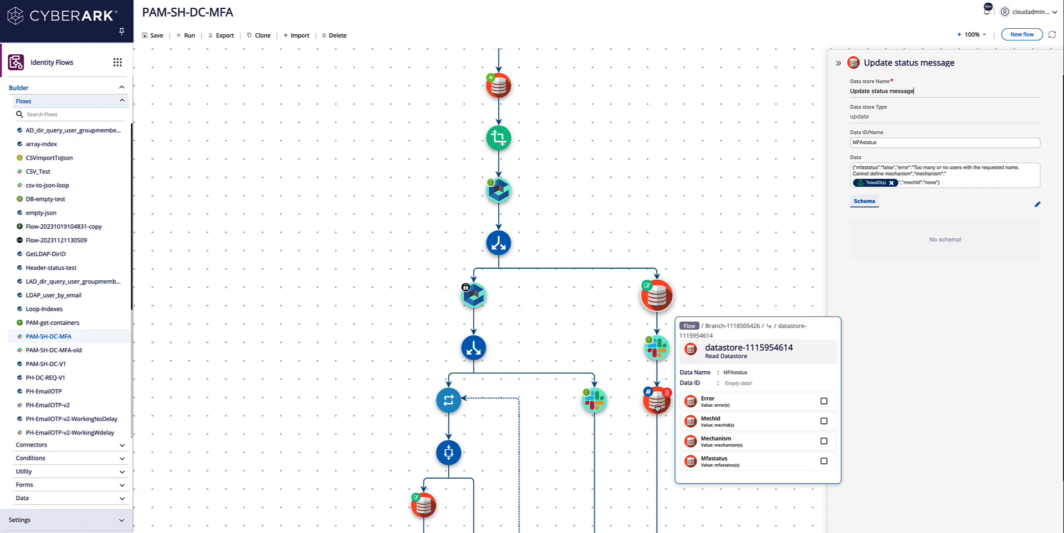
pyautogui.click(659, 408)
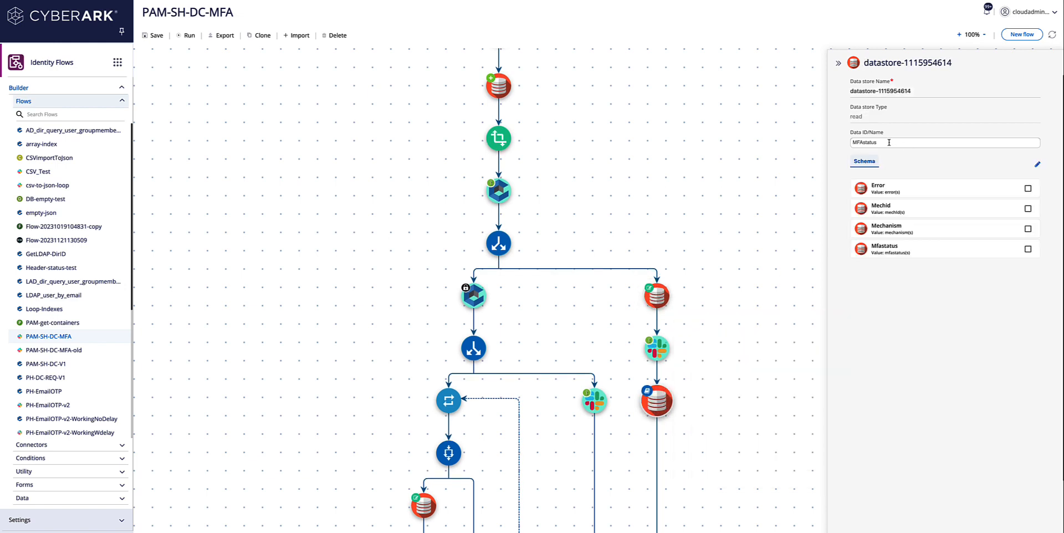
pyautogui.moveTo(914, 91); pyautogui.dragTo(847, 91)
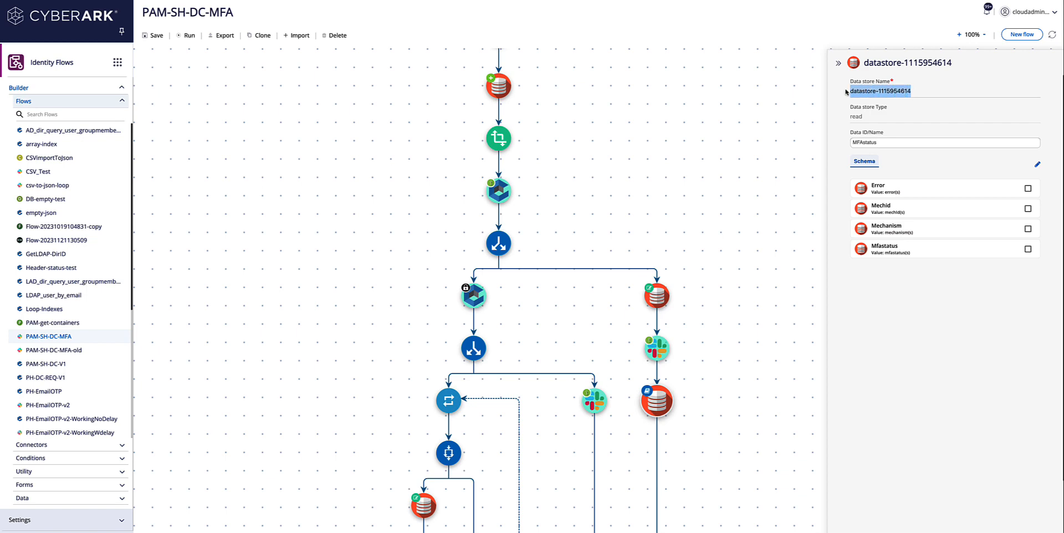
pyautogui.write('Read s')
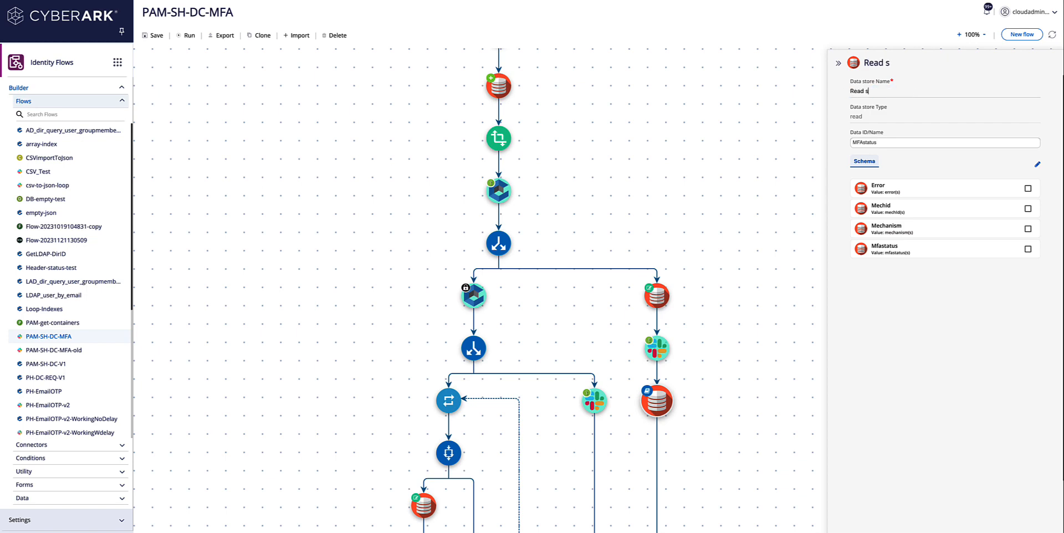
pyautogui.write('tatus message')
# Step: Scroll through the rest of the flow and inspect the GetMFAdetails datastore's properties
pyautogui.scroll(-4, 447, 280)
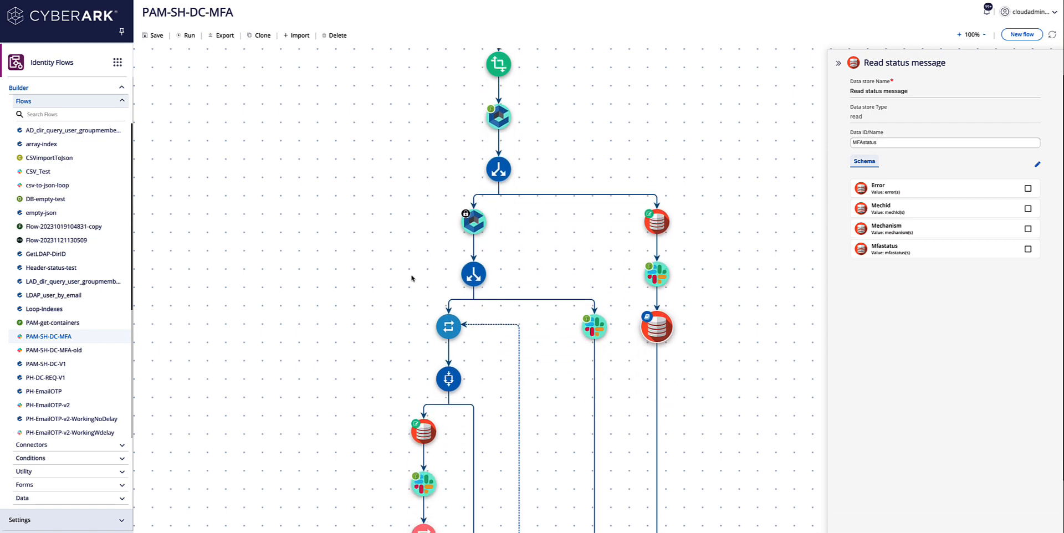
pyautogui.moveTo(428, 313)
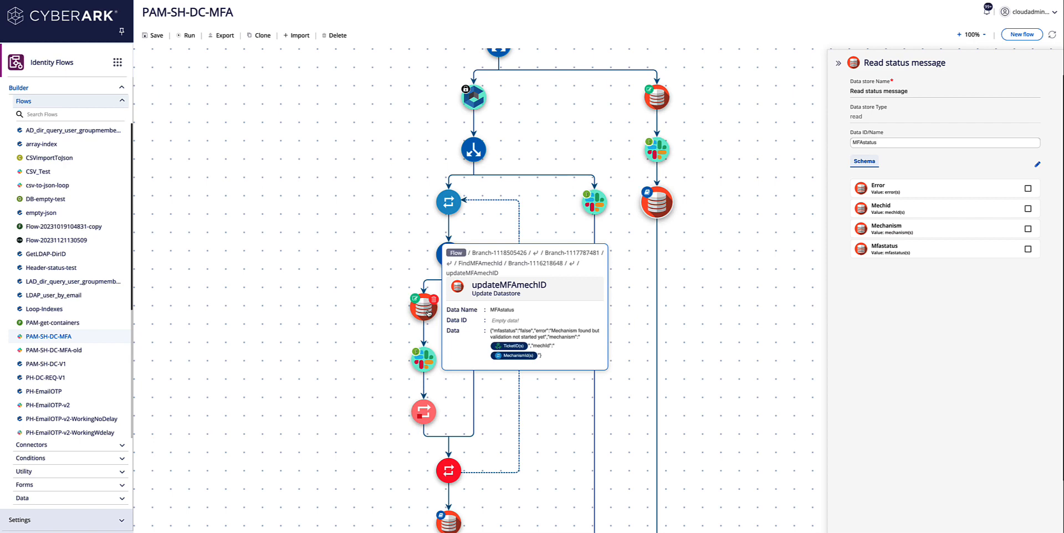
pyautogui.moveTo(426, 411)
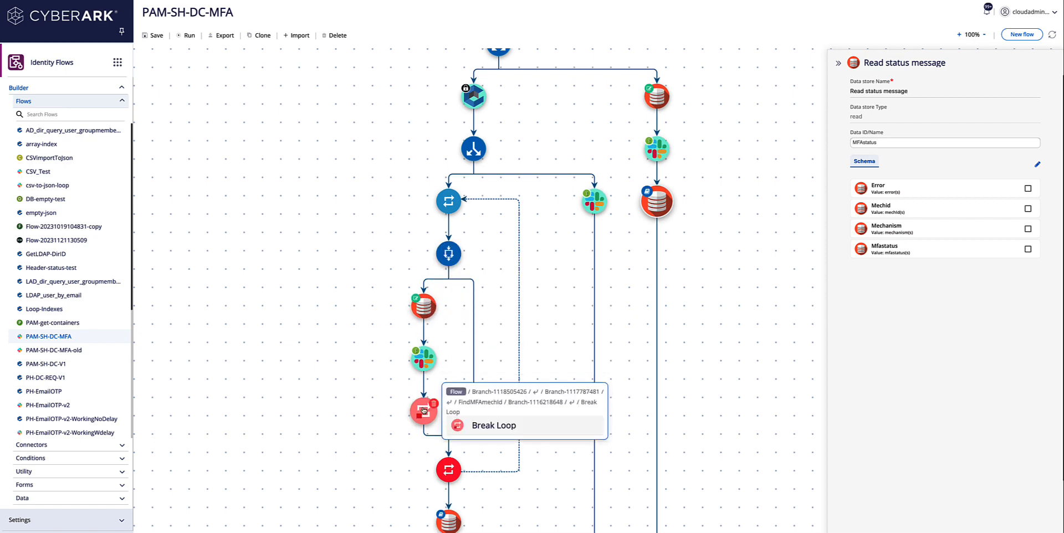
pyautogui.click(427, 416)
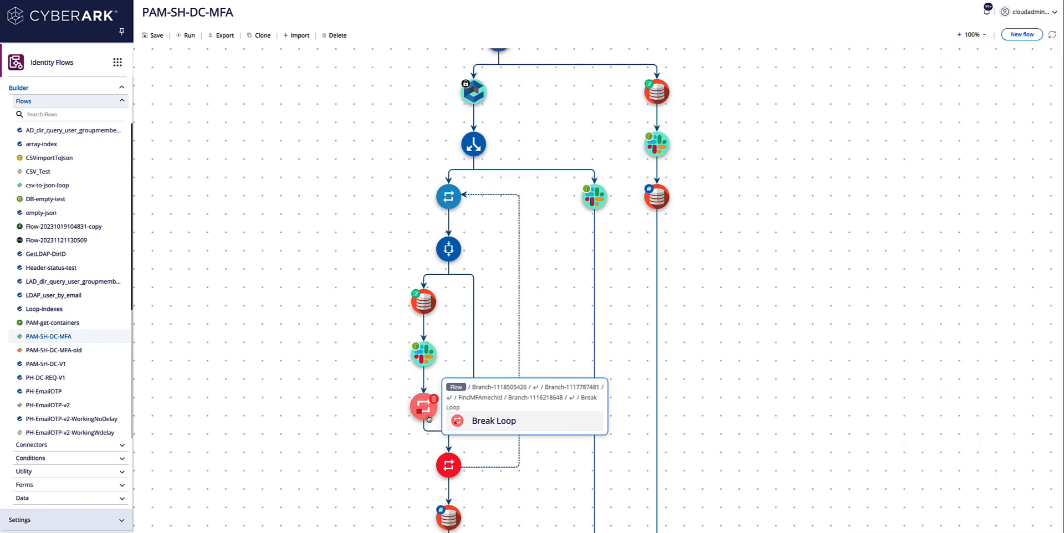
pyautogui.scroll(-2, 496, 414)
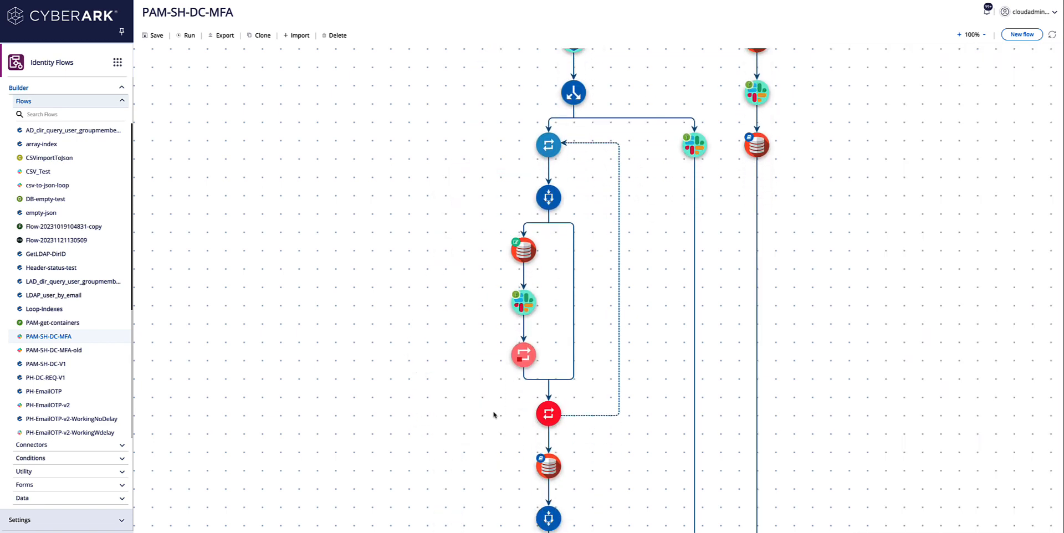
pyautogui.click(549, 462)
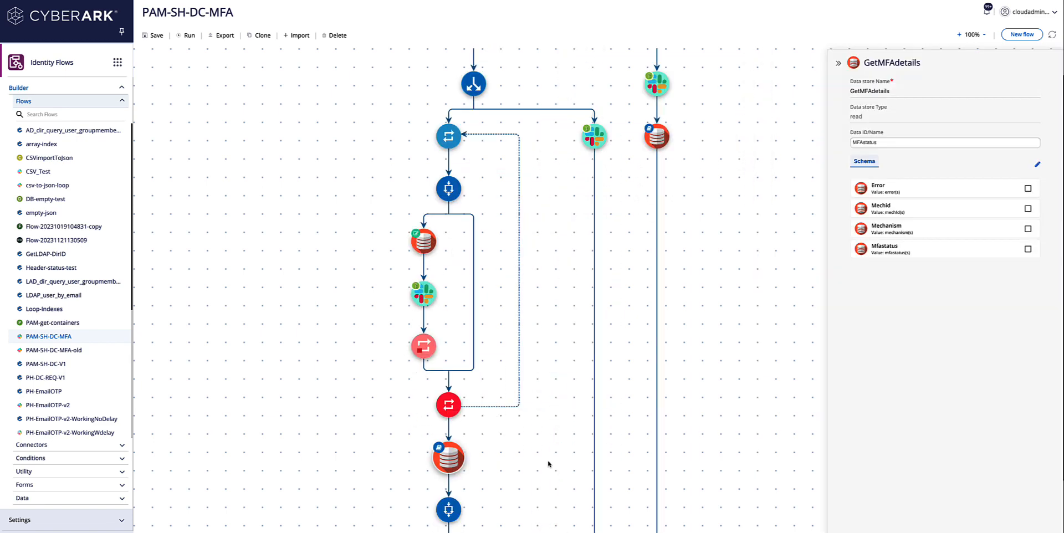
pyautogui.scroll(-3, 627, 206)
pyautogui.scroll(-15, 627, 214)
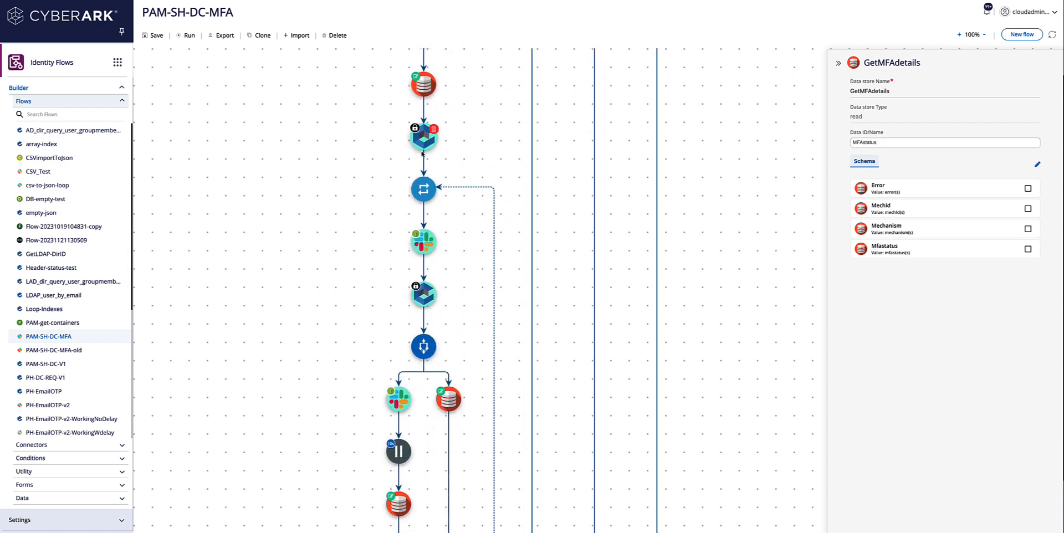
pyautogui.moveTo(429, 255)
pyautogui.moveTo(425, 357)
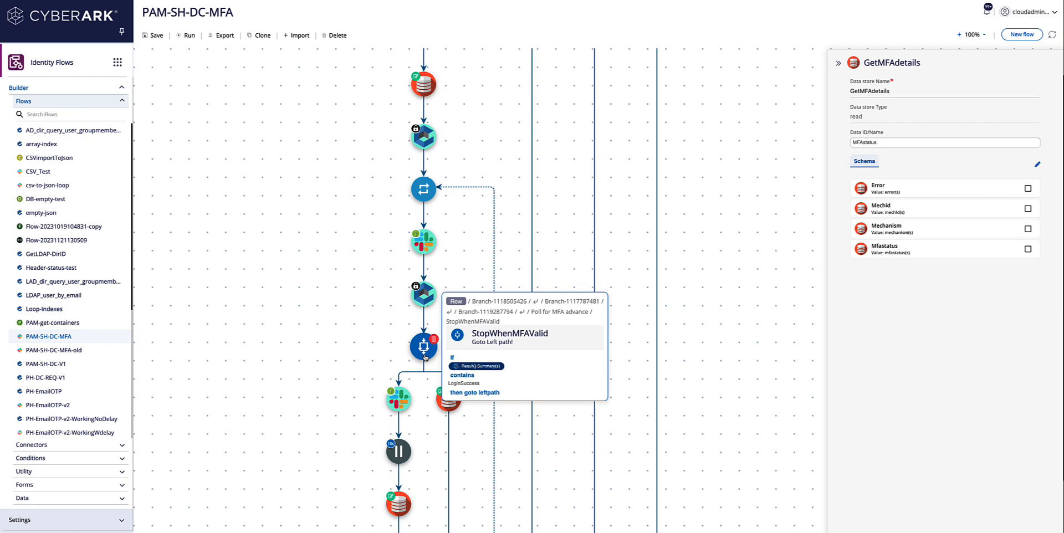
pyautogui.moveTo(449, 409)
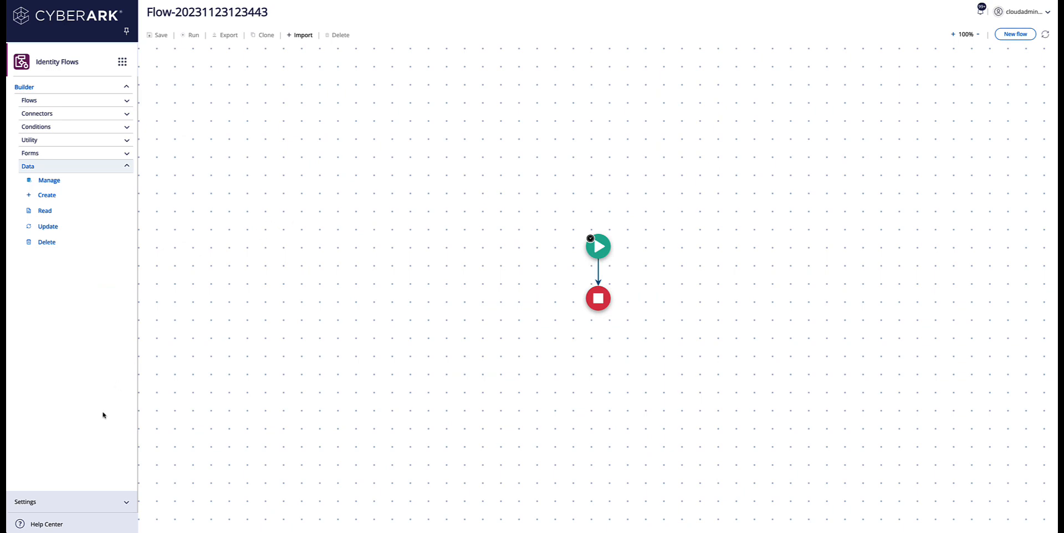
# Step: Insert an E-mail step between Start and End with the recipient's address and subject 'Approve or Deny request'
pyautogui.click(55, 140)
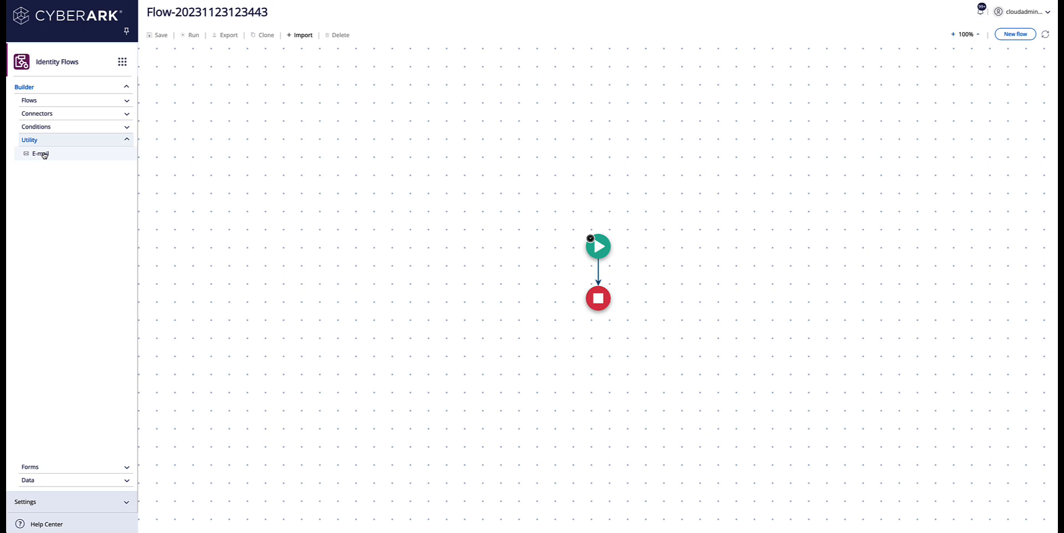
pyautogui.moveTo(44, 156); pyautogui.dragTo(592, 273)
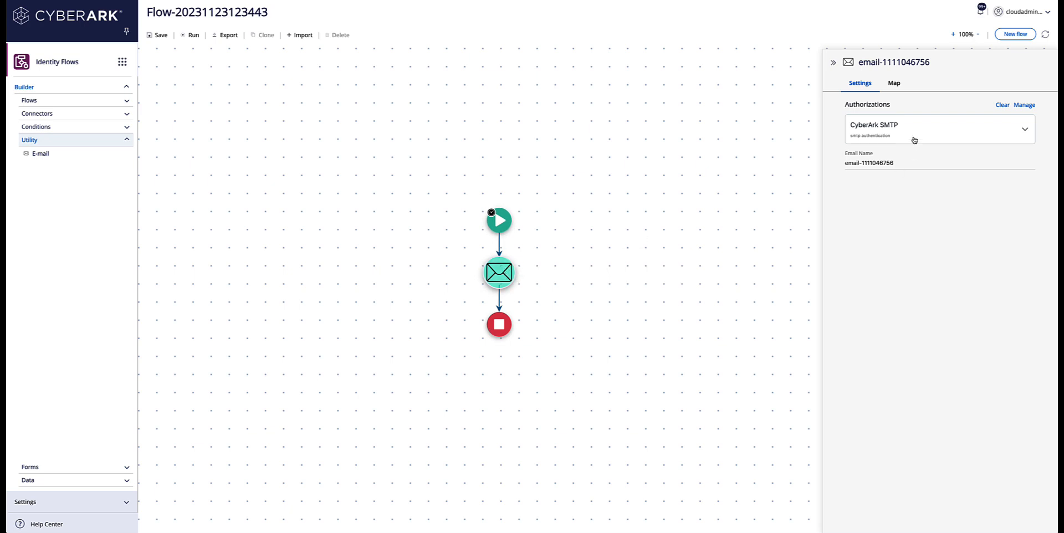
pyautogui.click(894, 83)
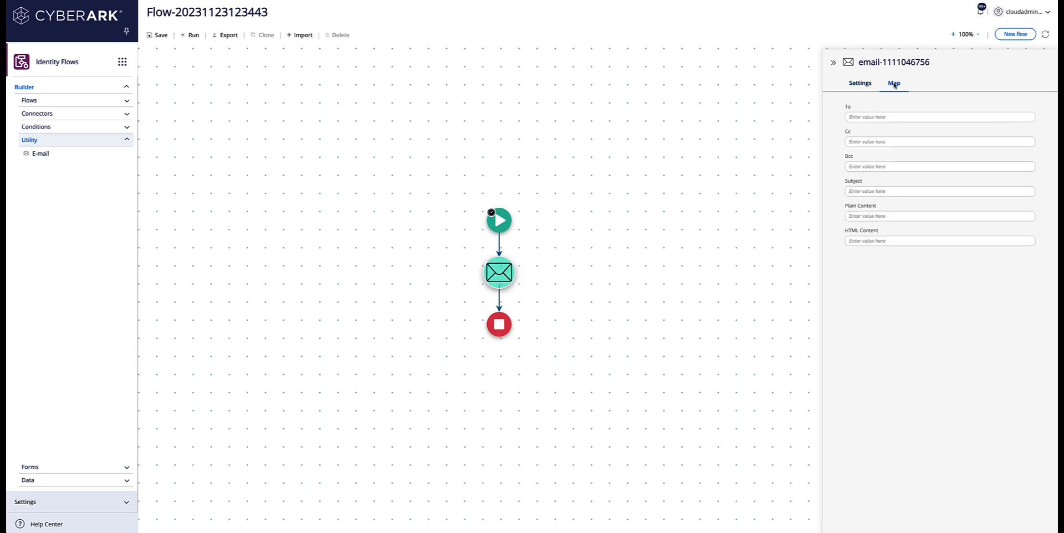
pyautogui.click(881, 117)
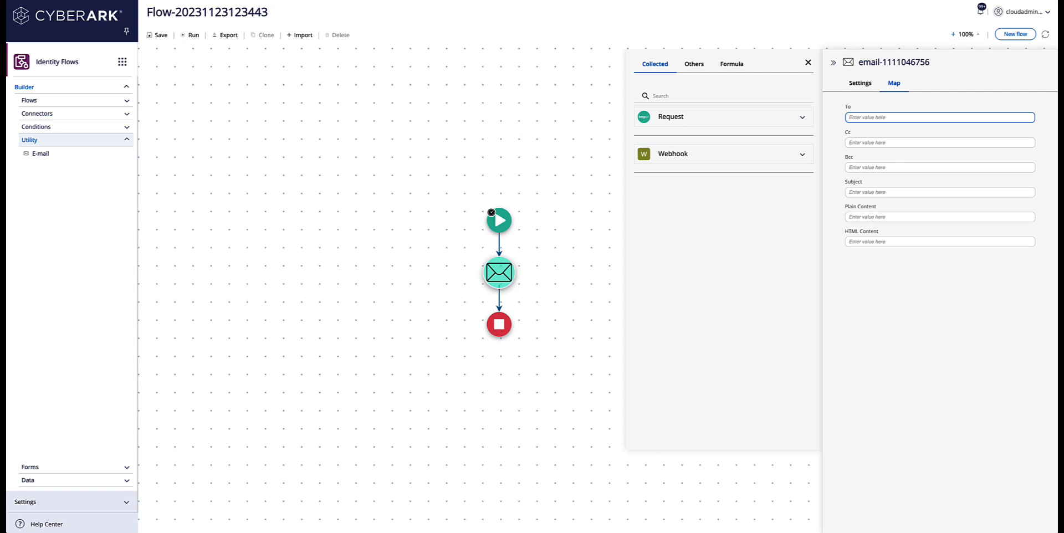
pyautogui.click(866, 192)
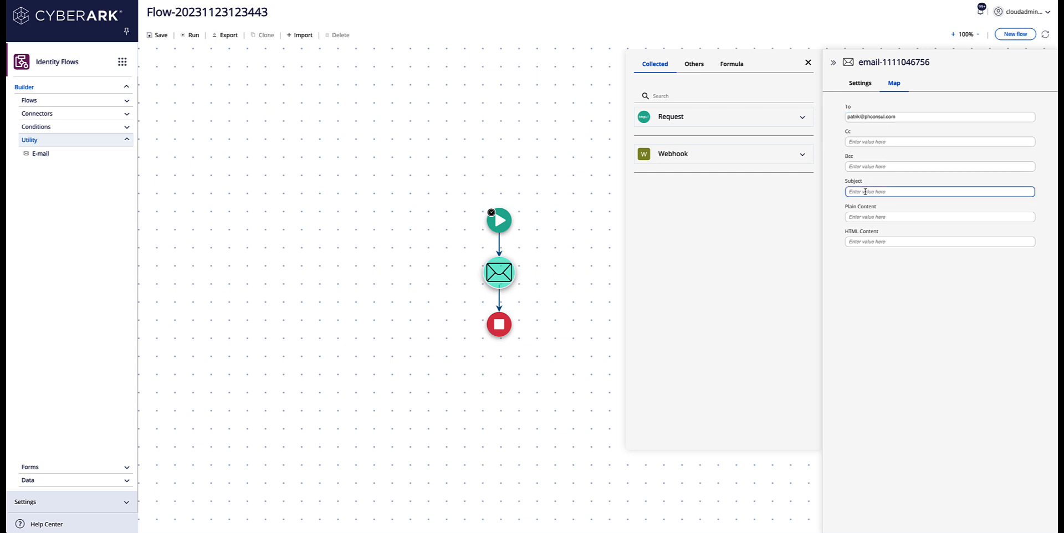
pyautogui.write('Approve or Deny request')
# Step: Rename the e-mail flow 'Email-start-process' in its runtime settings and save it
pyautogui.click(884, 242)
pyautogui.click(825, 123)
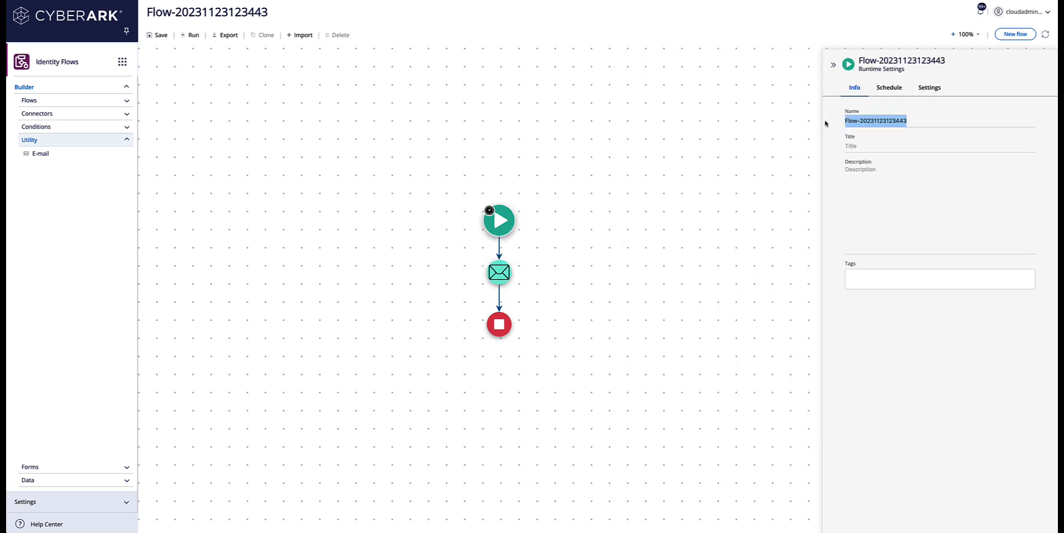
pyautogui.write('Email')
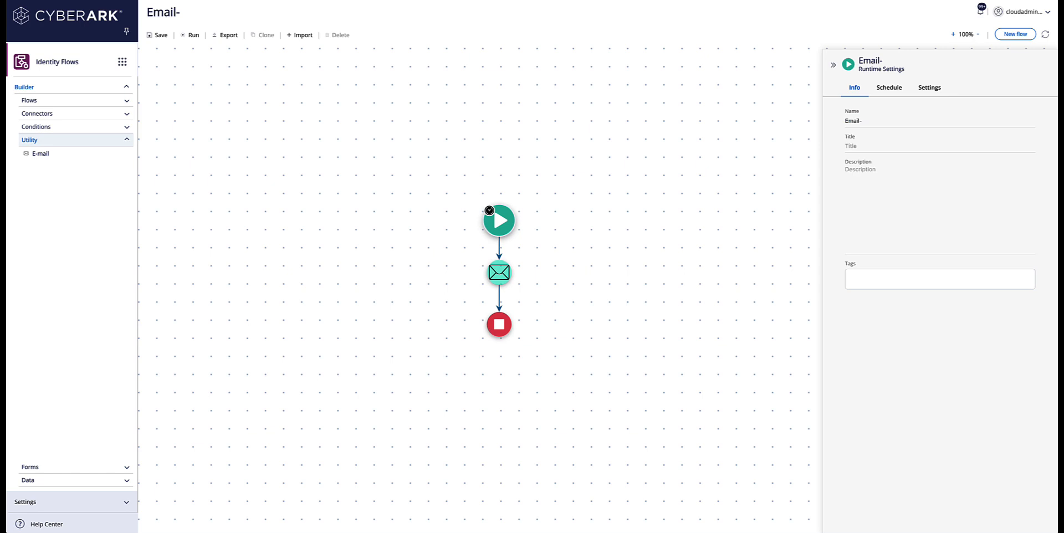
pyautogui.write('-start-process')
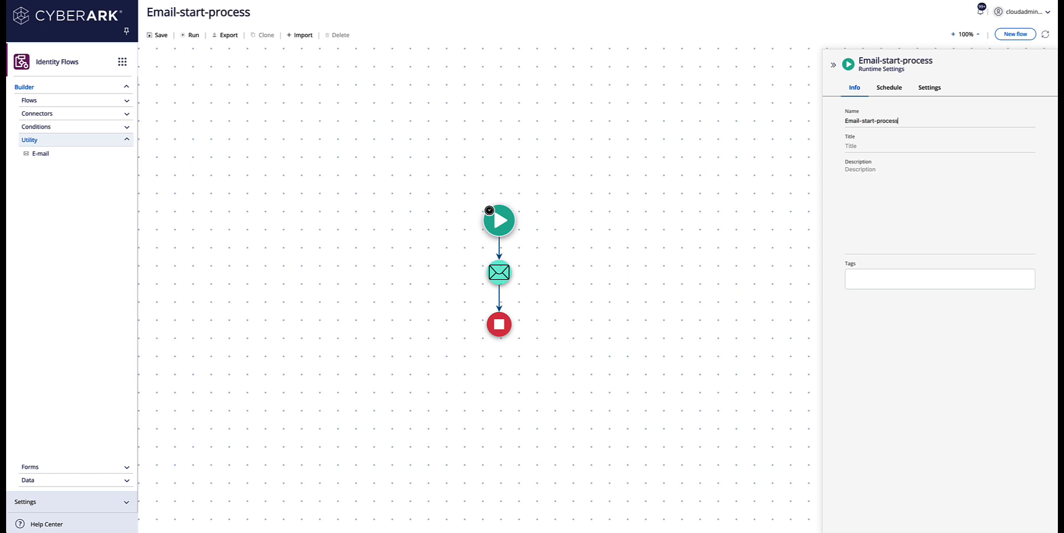
pyautogui.click(158, 35)
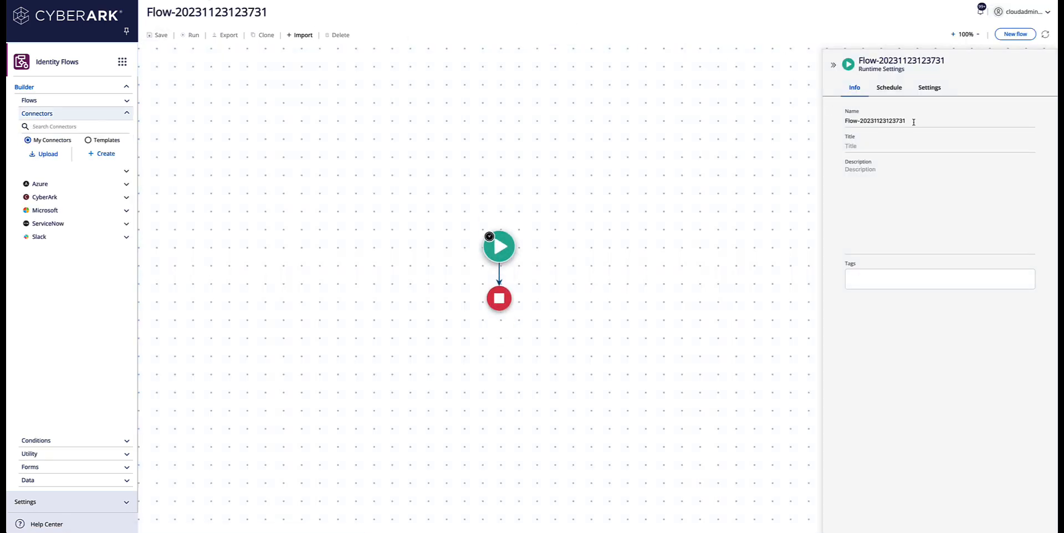
# Step: Replace the default flow name with 'Email-process-result' and show the runtime Settings tab
pyautogui.moveTo(930, 122); pyautogui.dragTo(823, 121)
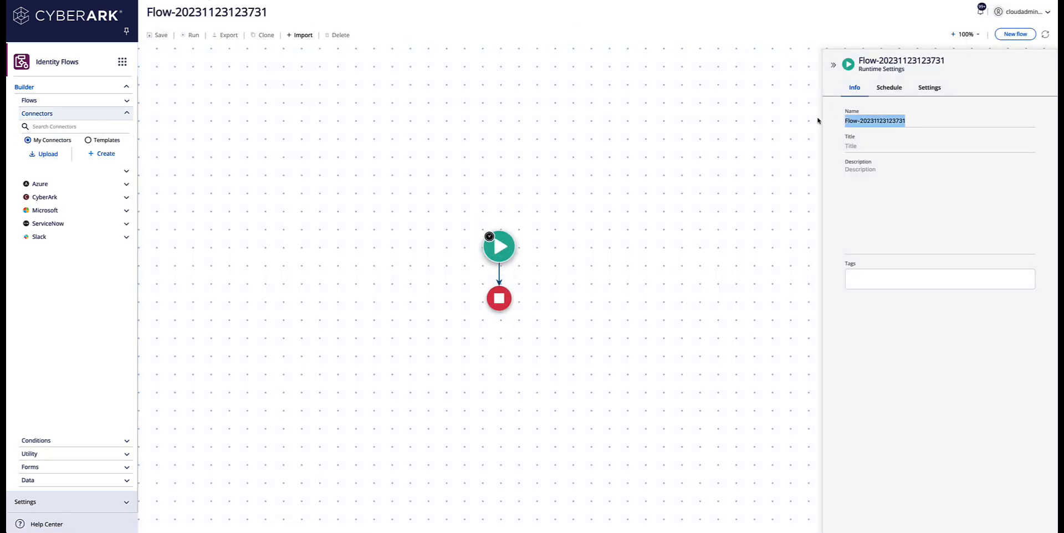
pyautogui.write('EMA')
pyautogui.press('BackSpace')
pyautogui.press('BackSpace')
pyautogui.write('m')
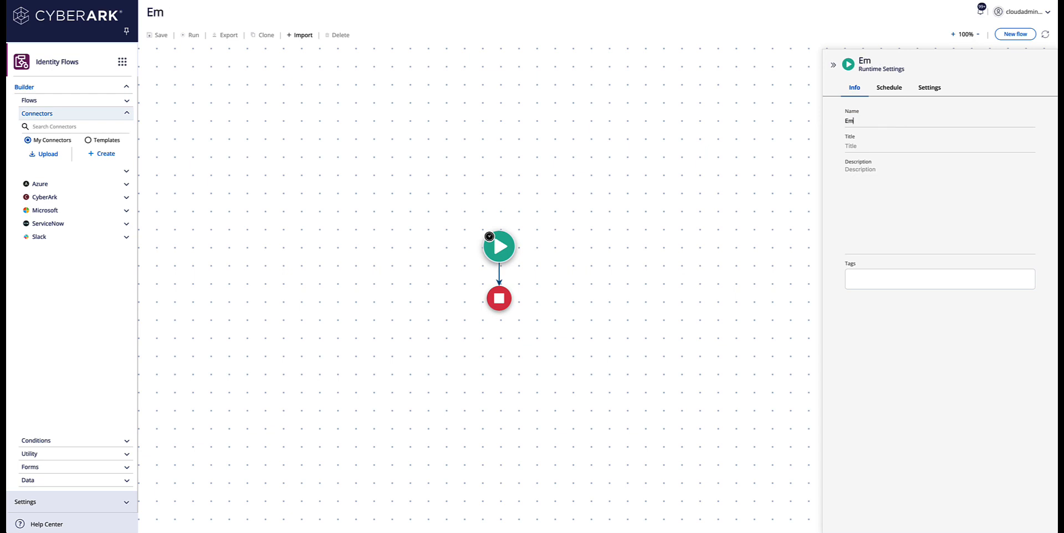
pyautogui.write('ail-process-result')
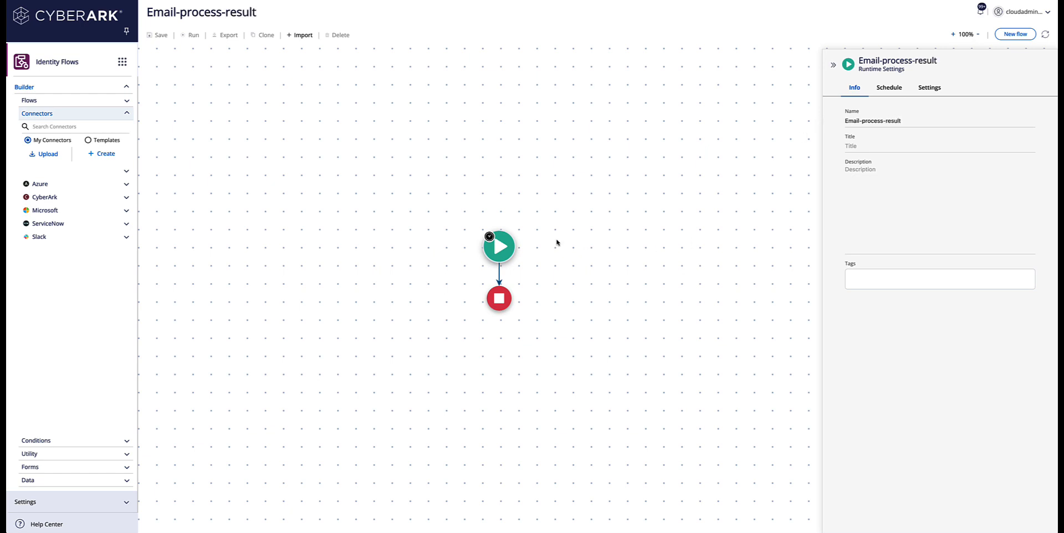
pyautogui.click(929, 89)
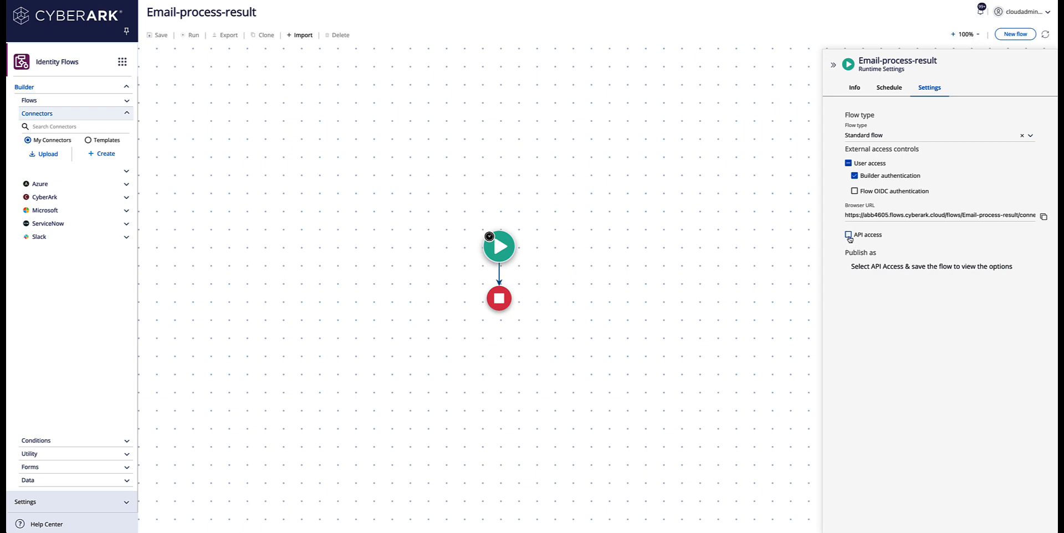
# Step: Enable API access with Key authentication, select the generated API key, and copy the Flow URL
pyautogui.click(848, 235)
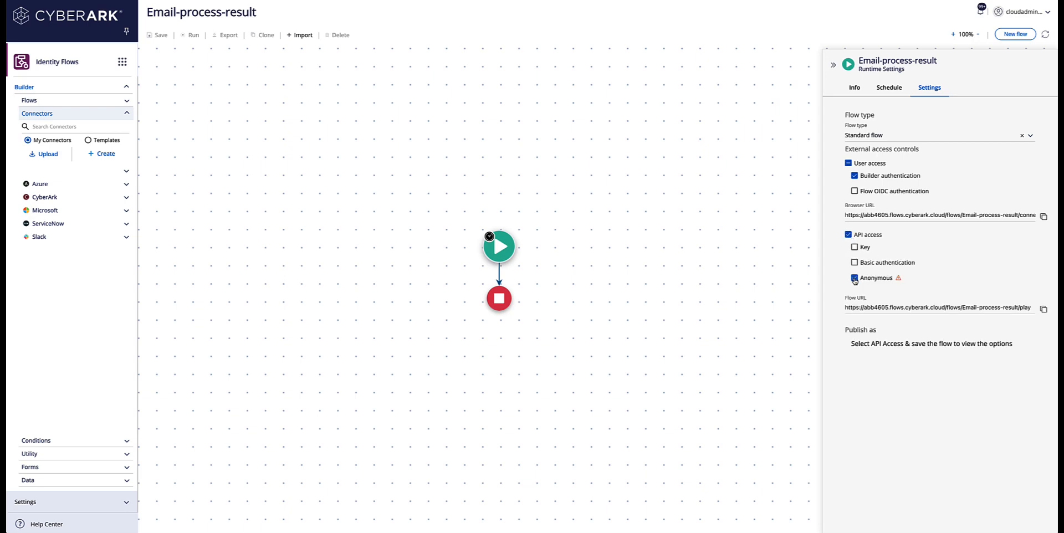
pyautogui.click(855, 247)
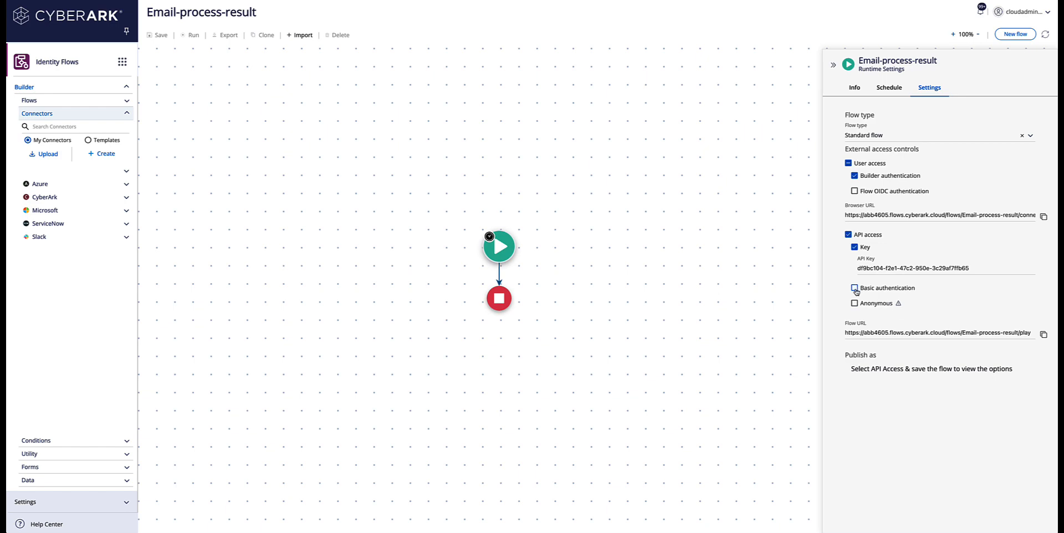
pyautogui.moveTo(970, 268); pyautogui.dragTo(849, 270)
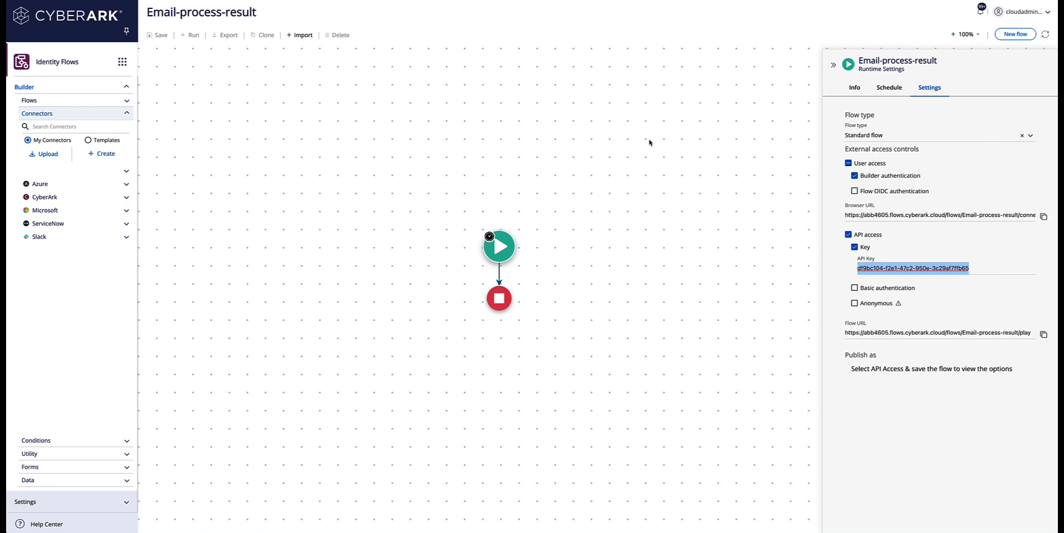
pyautogui.click(1044, 335)
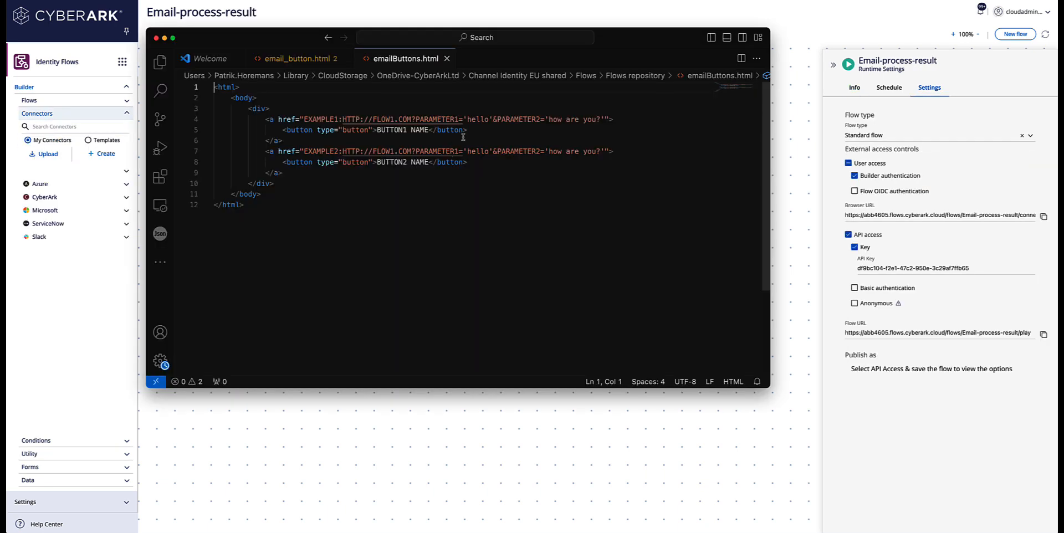
# Step: Replace the first button's href in emailButtons.html with the Flow URL plus '?apikey=' and the API key
pyautogui.click(464, 140)
pyautogui.moveTo(606, 119); pyautogui.dragTo(304, 120)
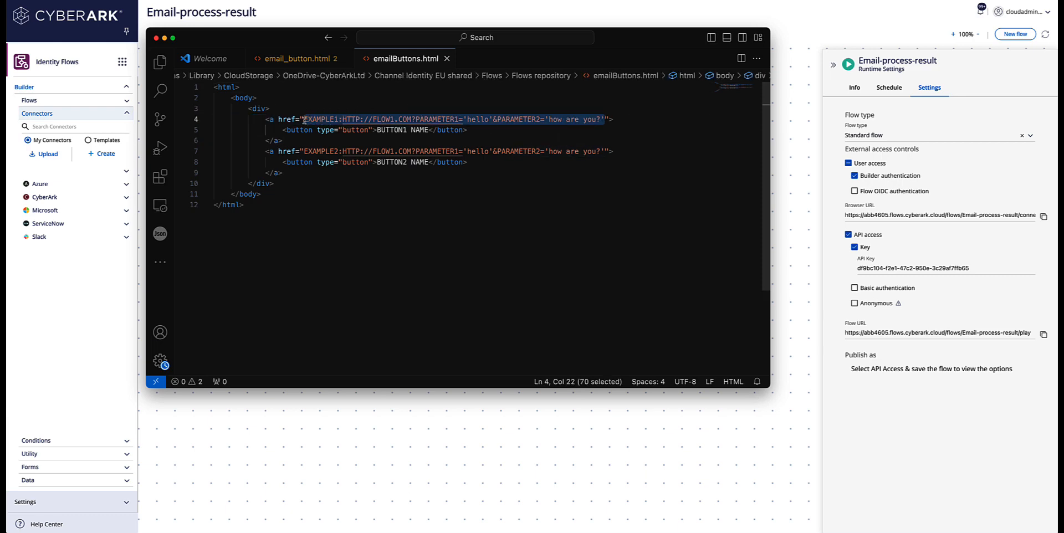
pyautogui.press('BackSpace')
pyautogui.press('super+v')
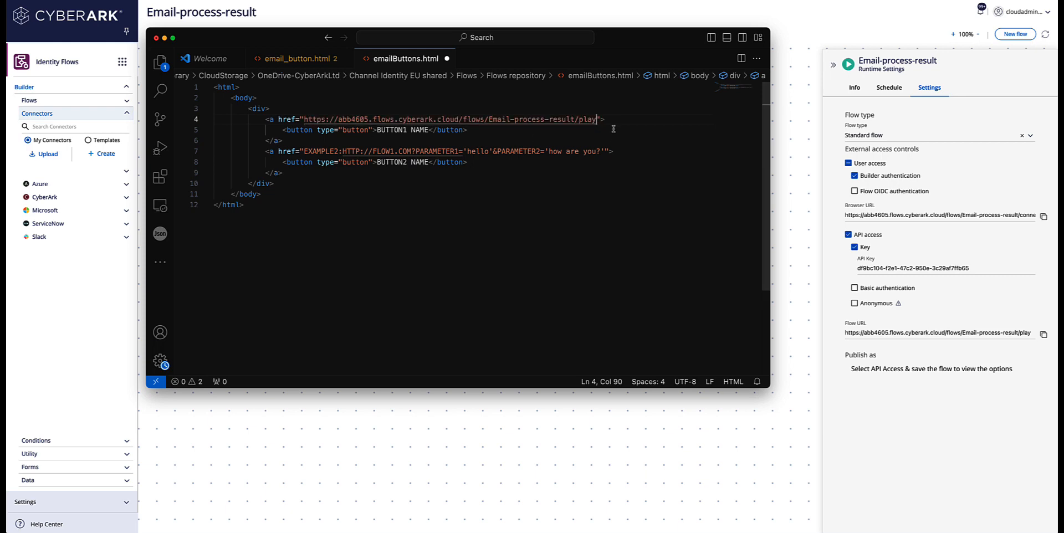
pyautogui.write('?apikey')
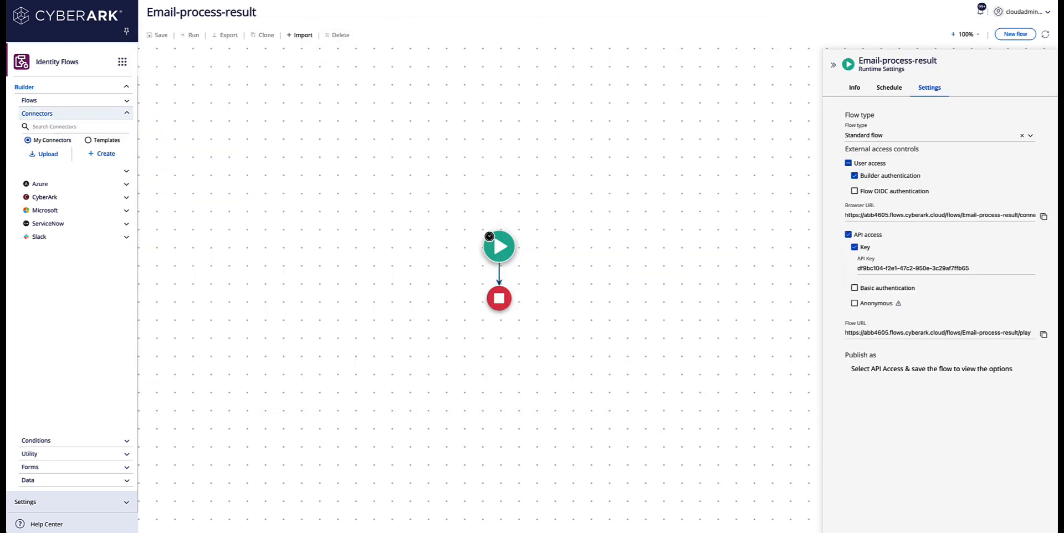
pyautogui.moveTo(970, 267); pyautogui.dragTo(858, 270)
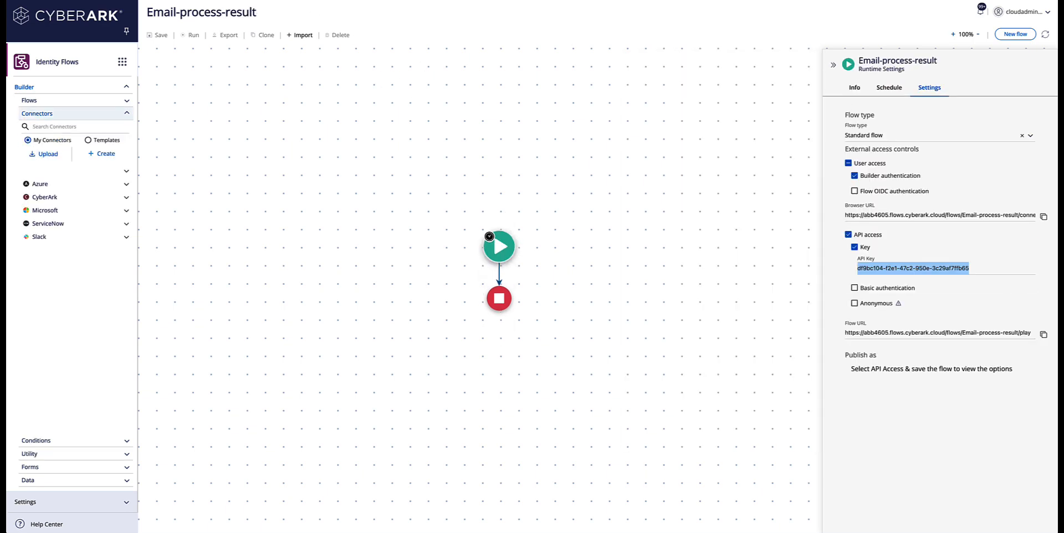
pyautogui.press('super+Tab')
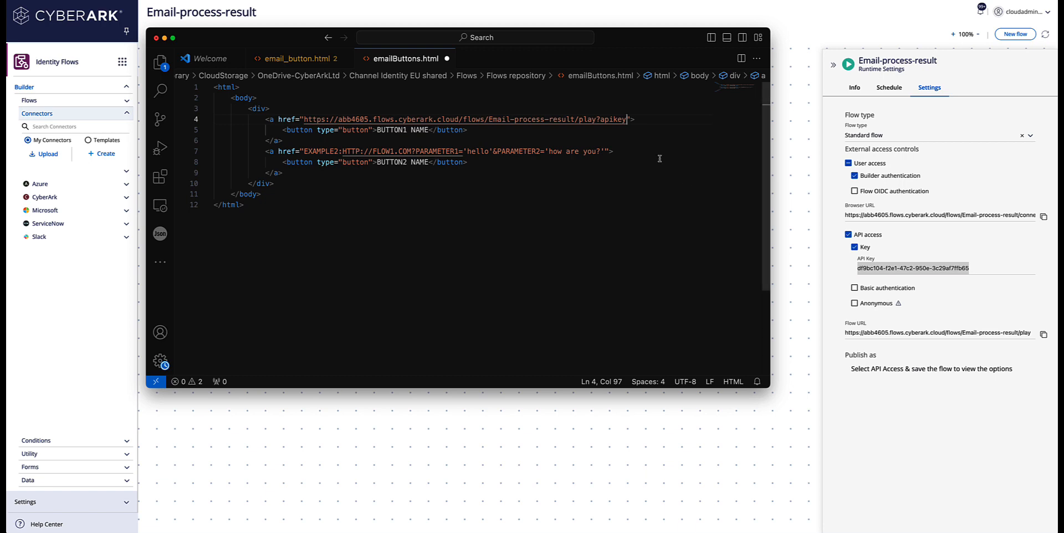
pyautogui.write('=')
pyautogui.press('super+v')
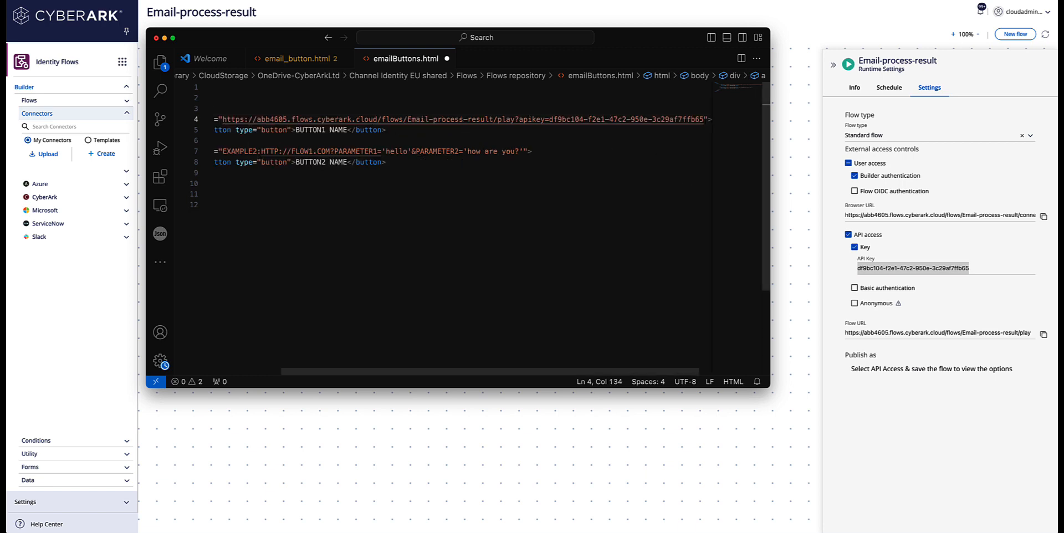
# Step: Add action='APPROVE' to the first link and point the second link at Email-process-result with action DENY
pyautogui.write('&')
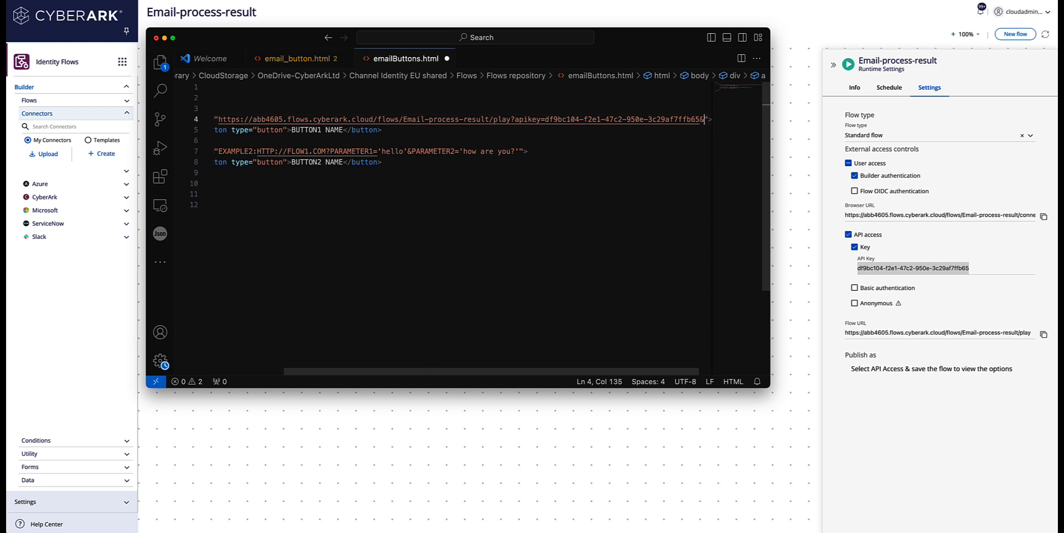
pyautogui.write('action')
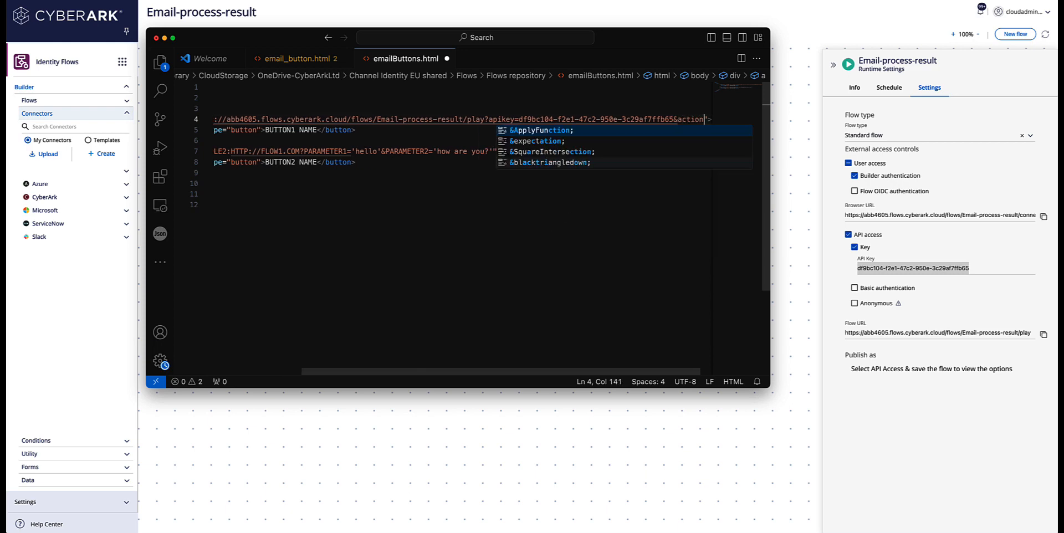
pyautogui.write('=')
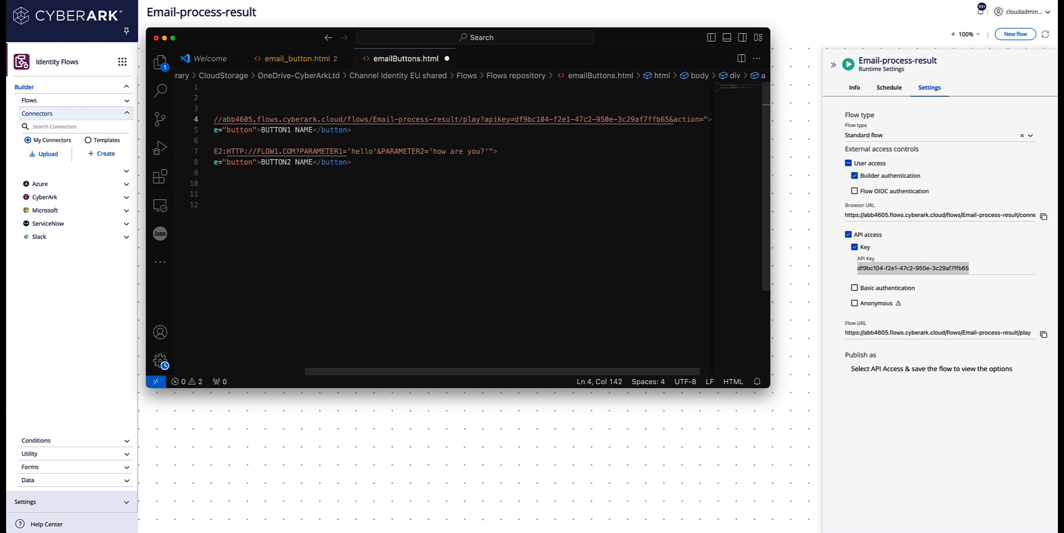
pyautogui.write("'")
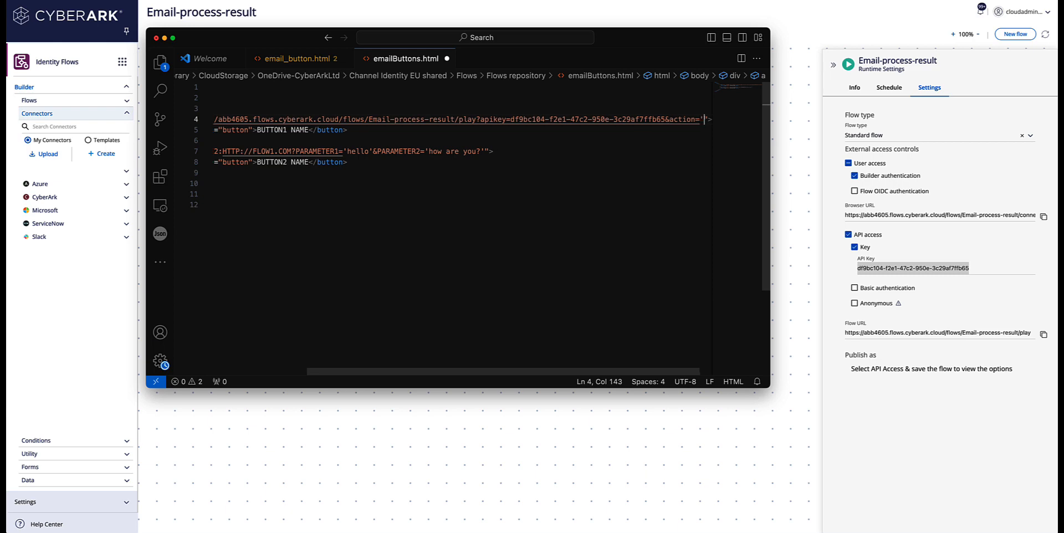
pyautogui.write('APPR')
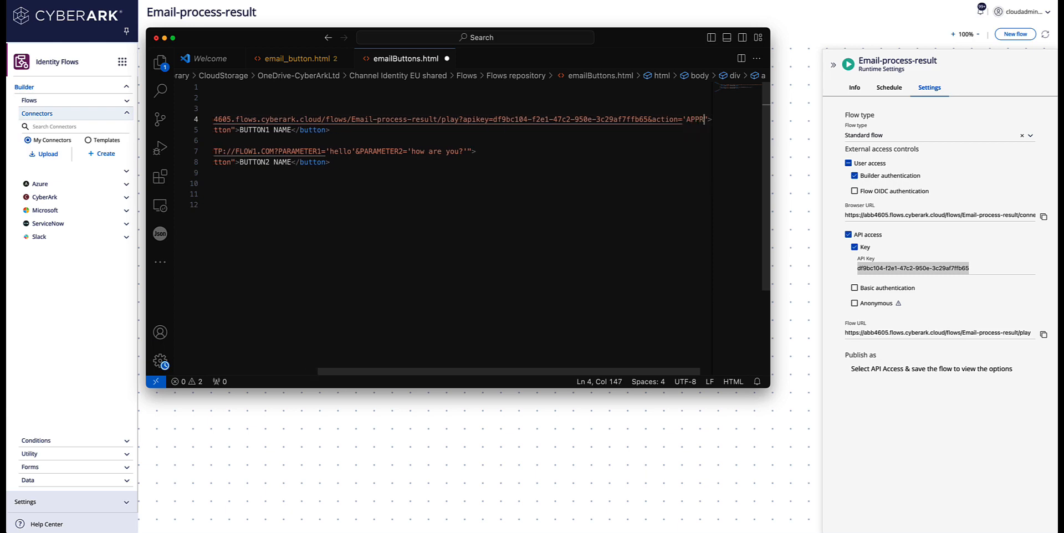
pyautogui.write('OVE')
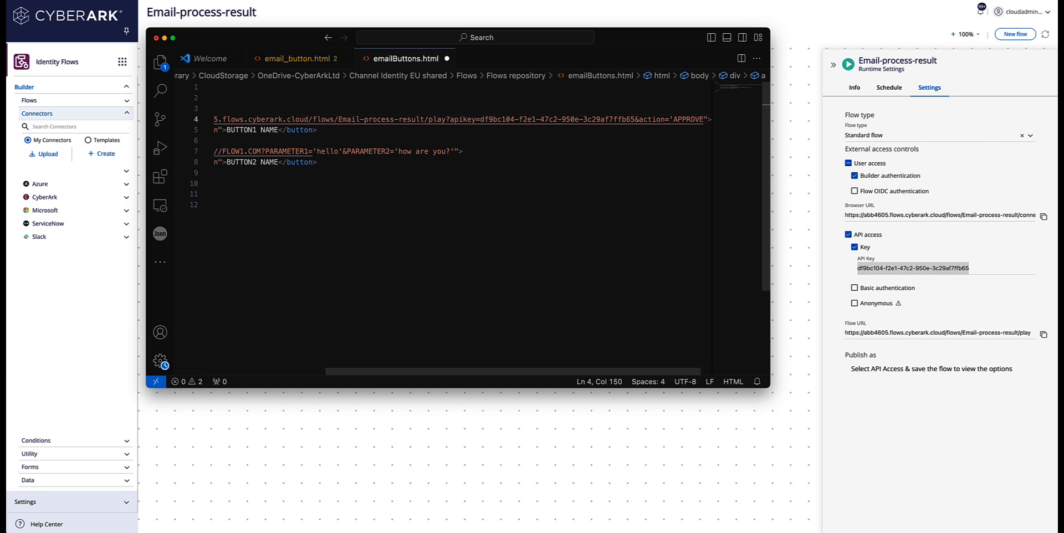
pyautogui.write("'")
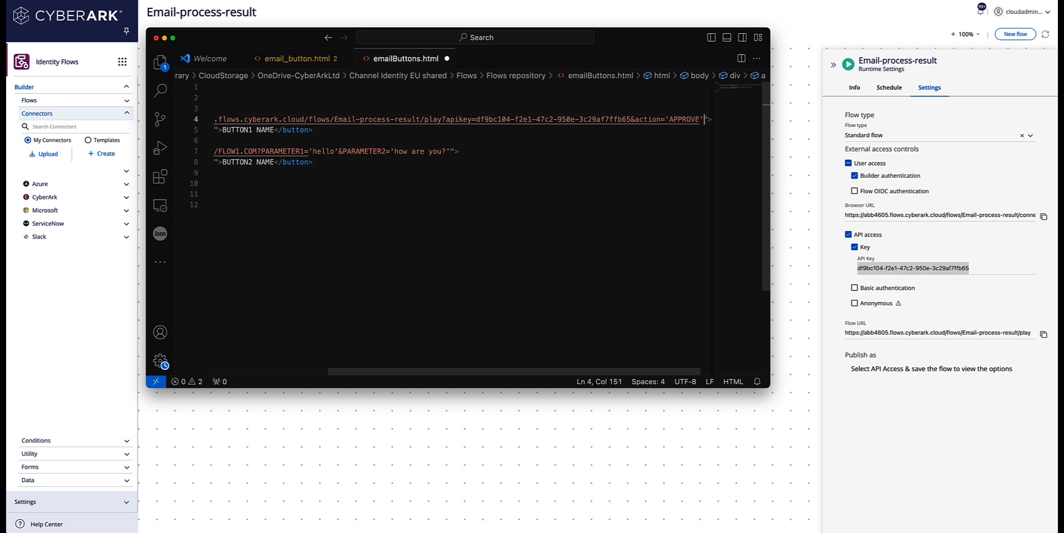
pyautogui.hscroll(2, 673, 173)
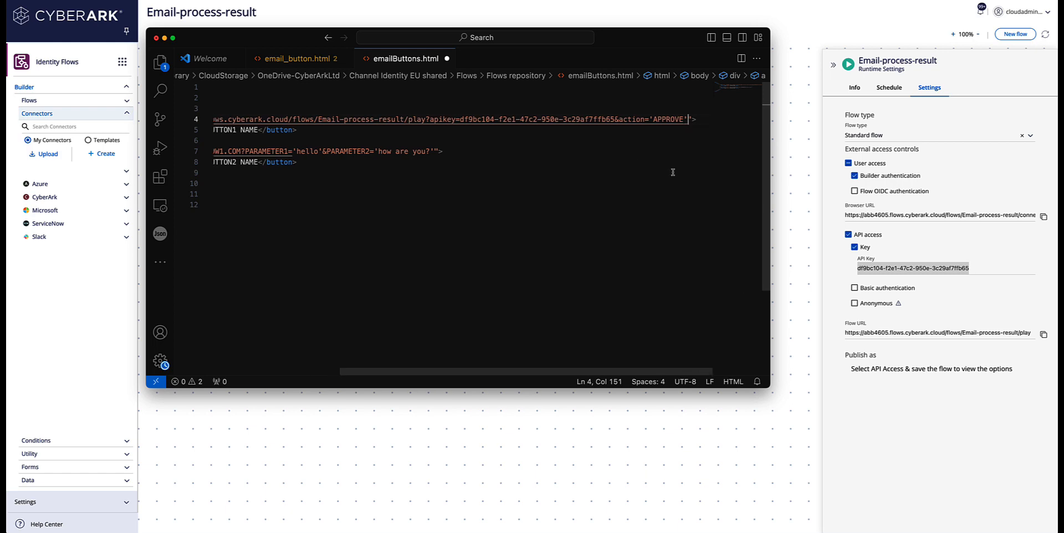
pyautogui.moveTo(688, 119); pyautogui.dragTo(249, 119)
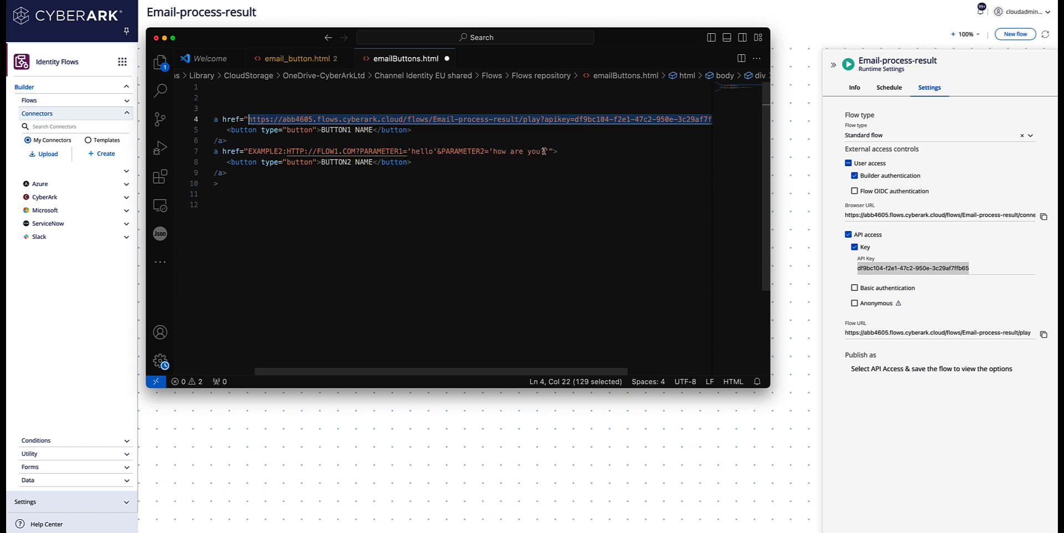
pyautogui.moveTo(548, 151); pyautogui.dragTo(249, 152)
pyautogui.press('super+v')
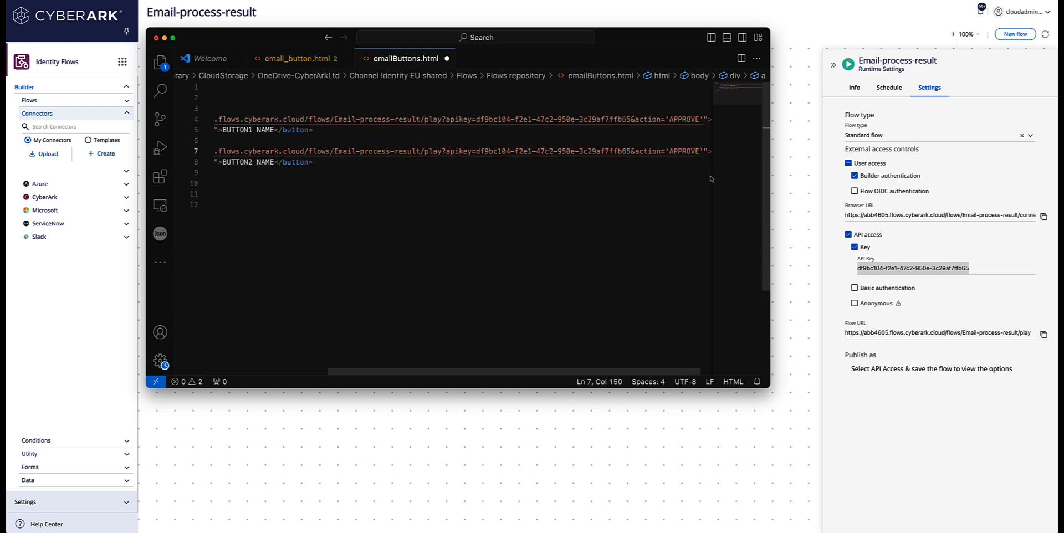
pyautogui.press('BackSpace')
pyautogui.press('BackSpace')
pyautogui.press('BackSpace')
pyautogui.press('BackSpace')
pyautogui.press('BackSpace')
pyautogui.press('BackSpace')
pyautogui.press('BackSpace')
pyautogui.write('DENY')
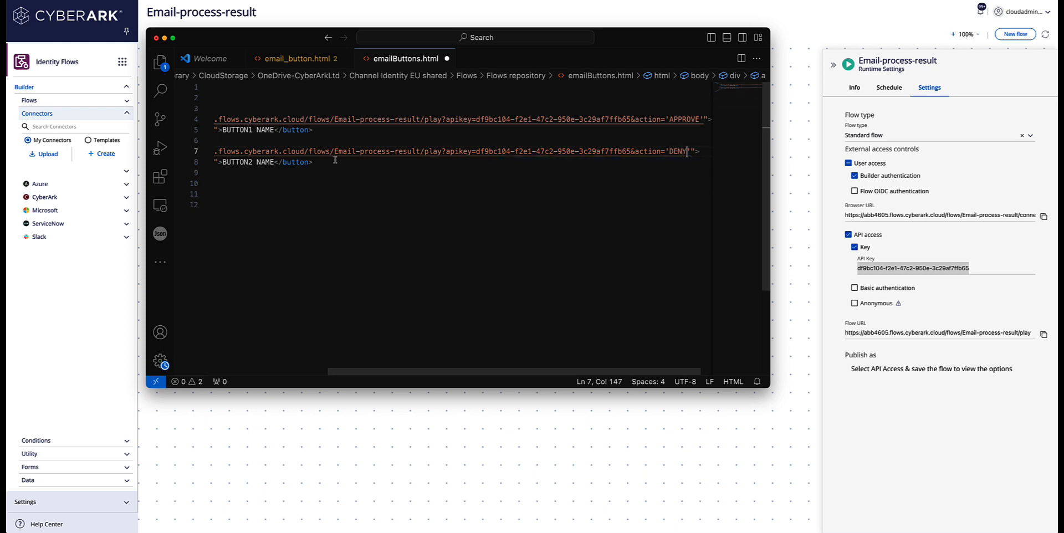
# Step: Relabel BUTTON1 NAME as APPROVE and BUTTON2 NAME as DENY
pyautogui.click(275, 130)
pyautogui.press('BackSpace')
pyautogui.press('BackSpace')
pyautogui.press('BackSpace')
pyautogui.press('BackSpace')
pyautogui.press('BackSpace')
pyautogui.press('BackSpace')
pyautogui.press('BackSpace')
pyautogui.press('BackSpace')
pyautogui.press('BackSpace')
pyautogui.press('BackSpace')
pyautogui.press('BackSpace')
pyautogui.press('BackSpace')
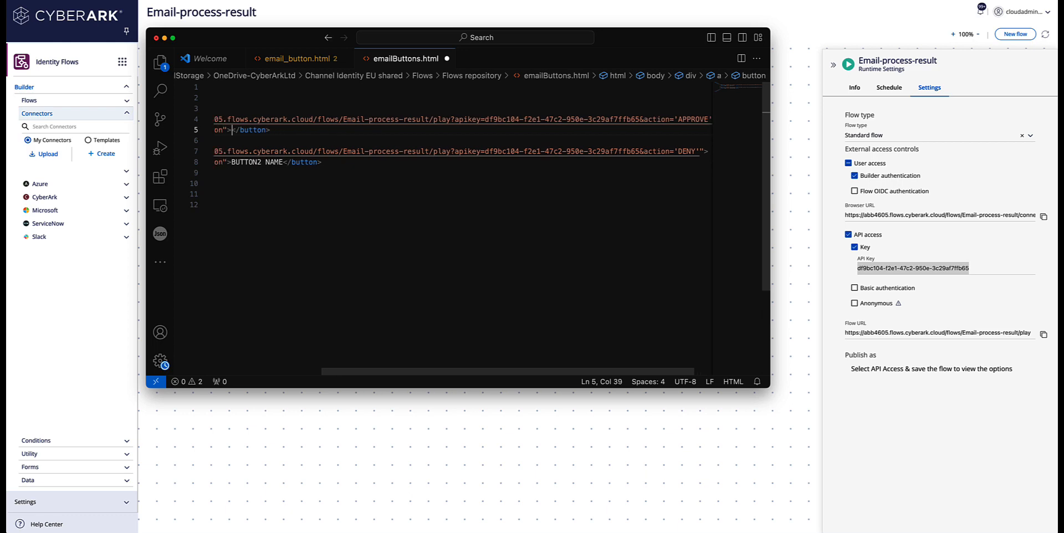
pyautogui.write('APPROVE')
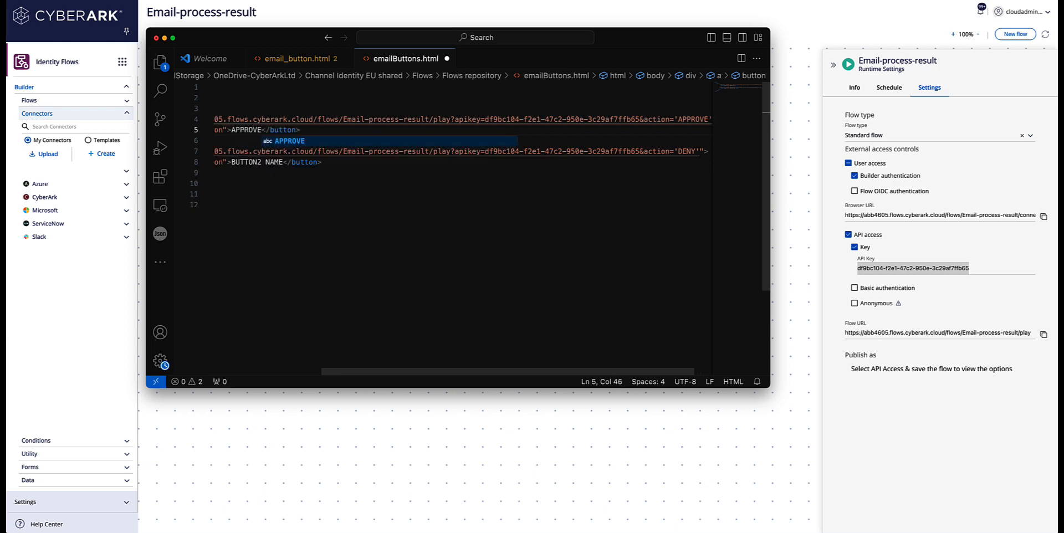
pyautogui.click(283, 162)
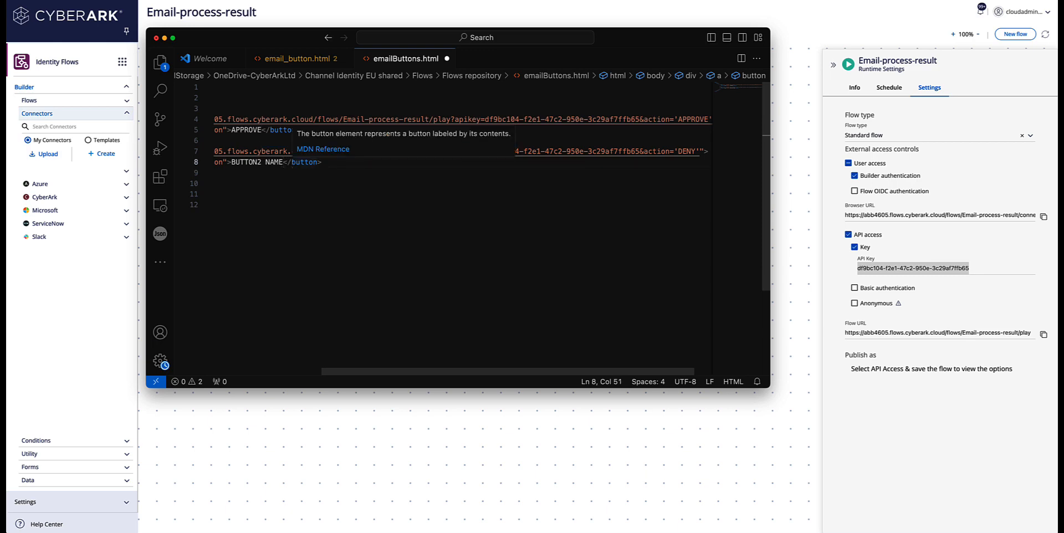
pyautogui.press('BackSpace')
pyautogui.press('BackSpace')
pyautogui.press('BackSpace')
pyautogui.press('BackSpace')
pyautogui.press('BackSpace')
pyautogui.press('BackSpace')
pyautogui.press('BackSpace')
pyautogui.press('BackSpace')
pyautogui.press('BackSpace')
pyautogui.press('BackSpace')
pyautogui.press('BackSpace')
pyautogui.press('BackSpace')
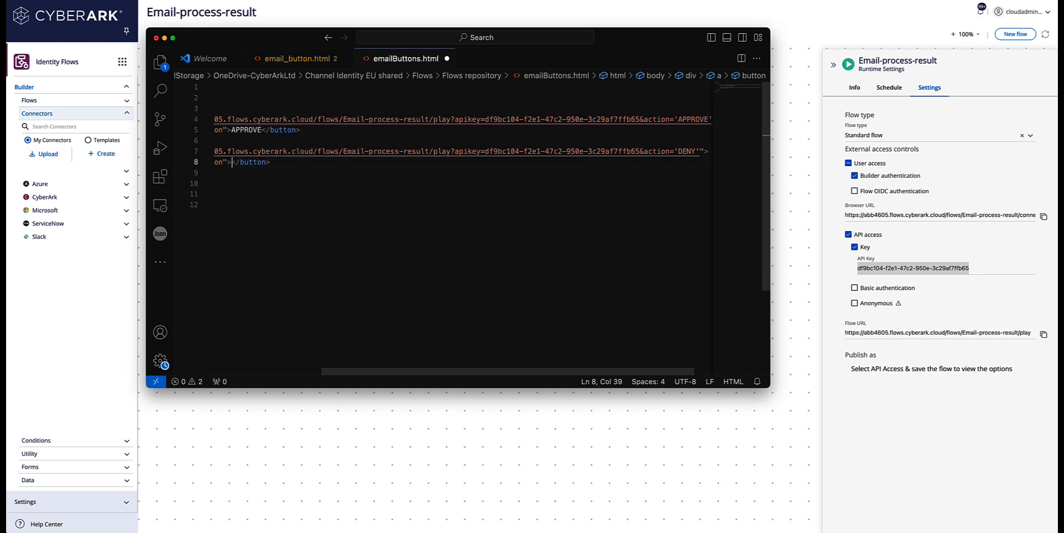
pyautogui.write('DENY')
pyautogui.hscroll(-5, 299, 149)
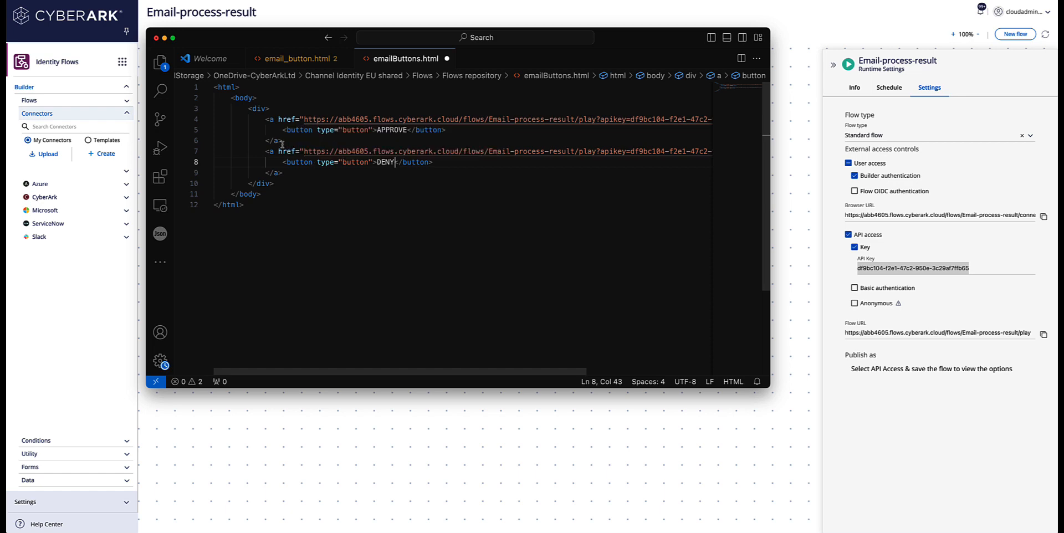
# Step: Add a div after <body> holding the paragraph 'Please approve or deny the action', then select all the HTML
pyautogui.click(285, 141)
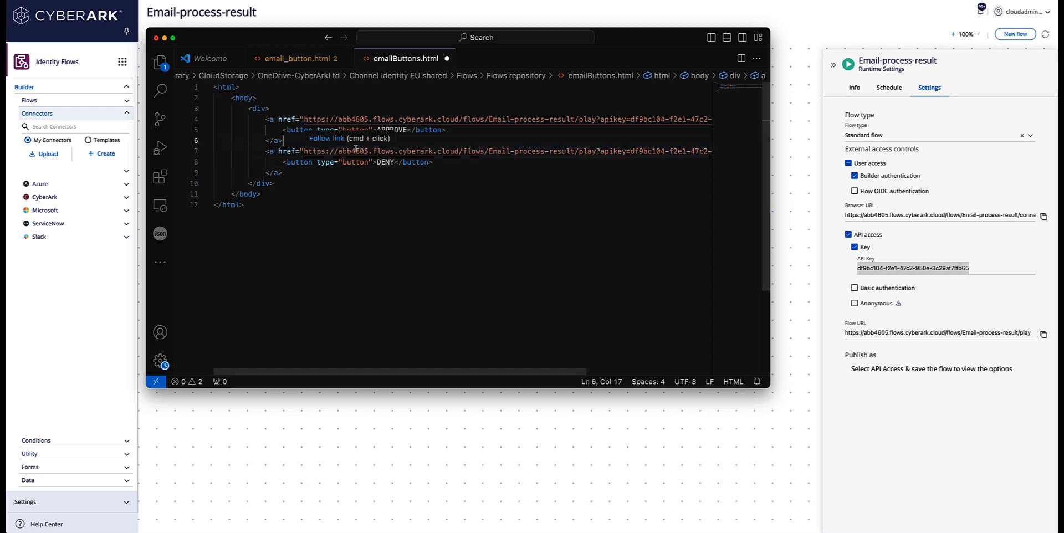
pyautogui.click(307, 99)
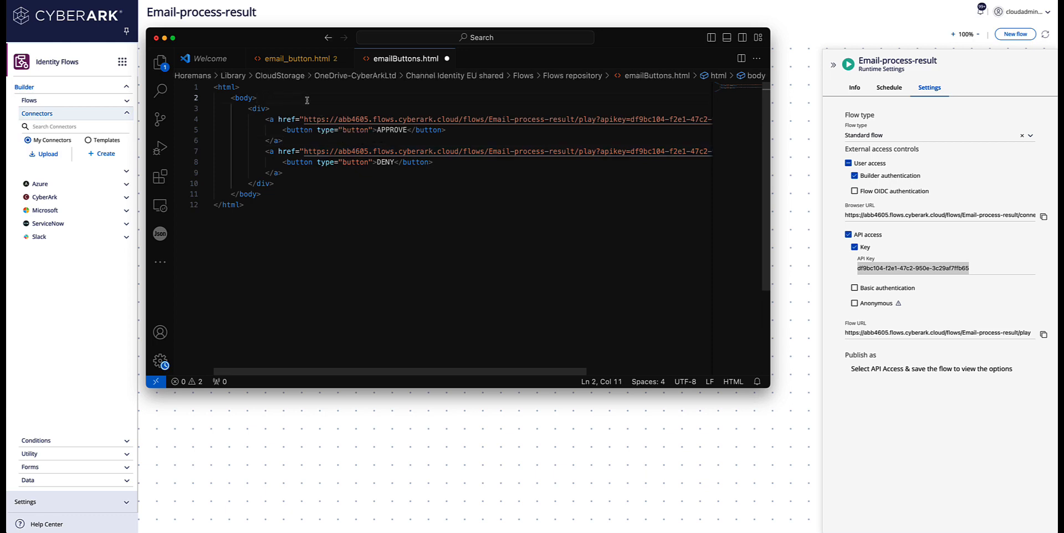
pyautogui.press('Return')
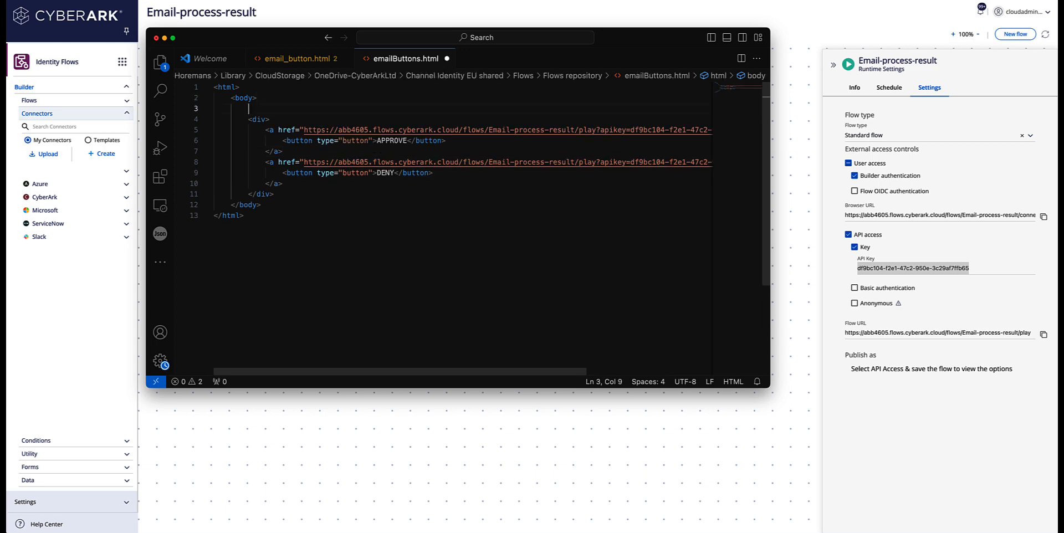
pyautogui.write('<div')
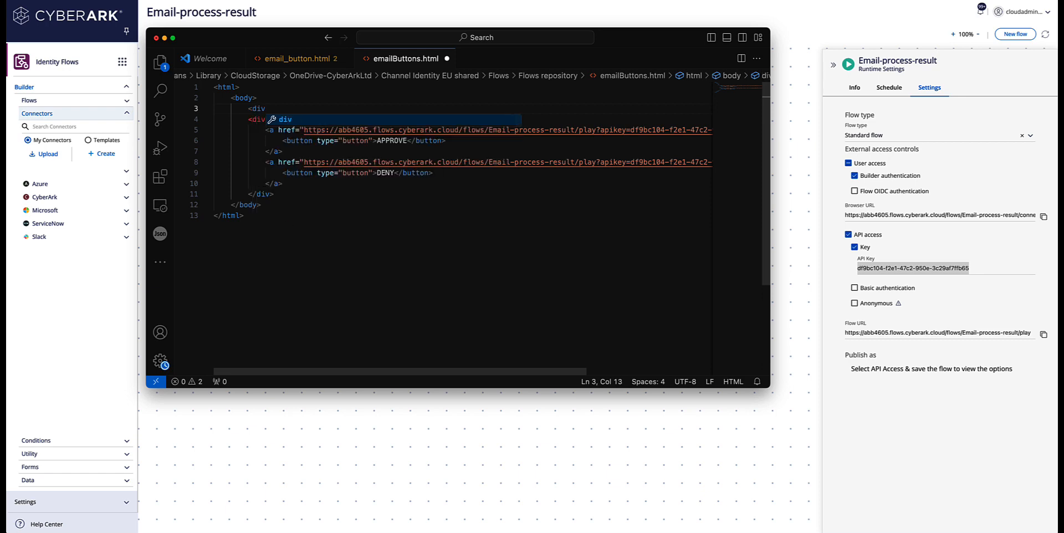
pyautogui.write('>')
pyautogui.press('Return')
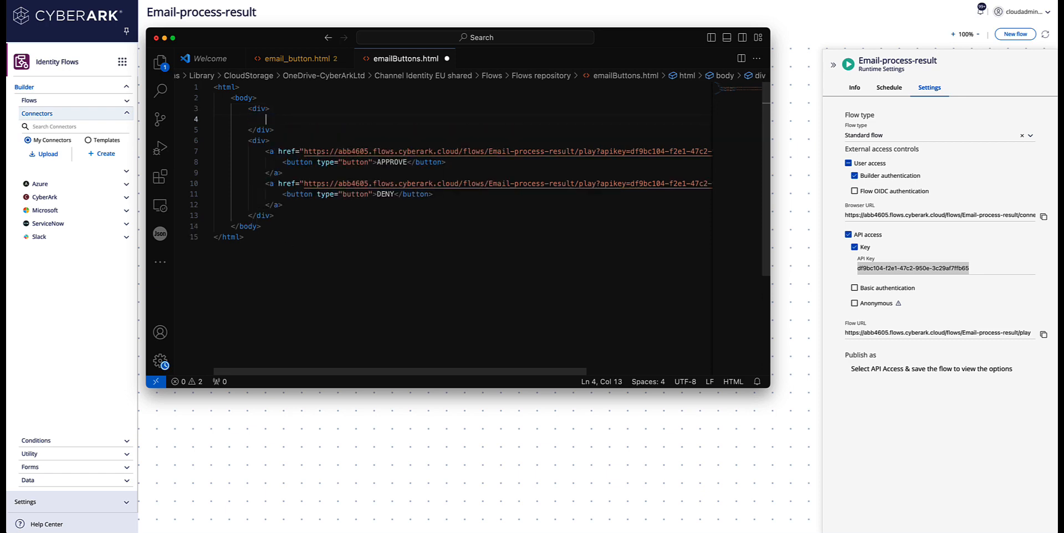
pyautogui.write('Please')
pyautogui.press('BackSpace')
pyautogui.press('BackSpace')
pyautogui.press('BackSpace')
pyautogui.press('BackSpace')
pyautogui.press('BackSpace')
pyautogui.press('BackSpace')
pyautogui.press('BackSpace')
pyautogui.write('<p')
pyautogui.press('Escape')
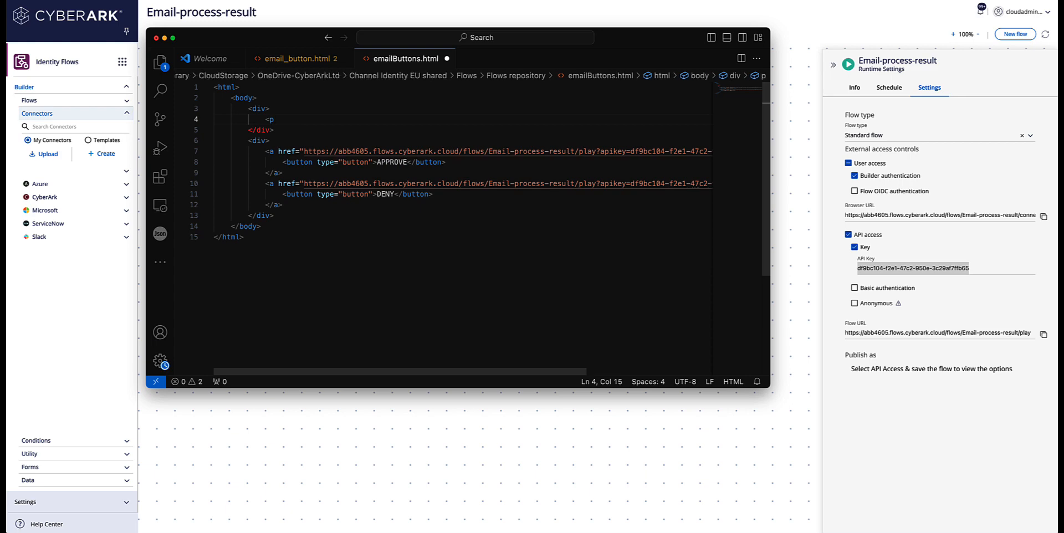
pyautogui.write('>Please approve or deny the action</p>')
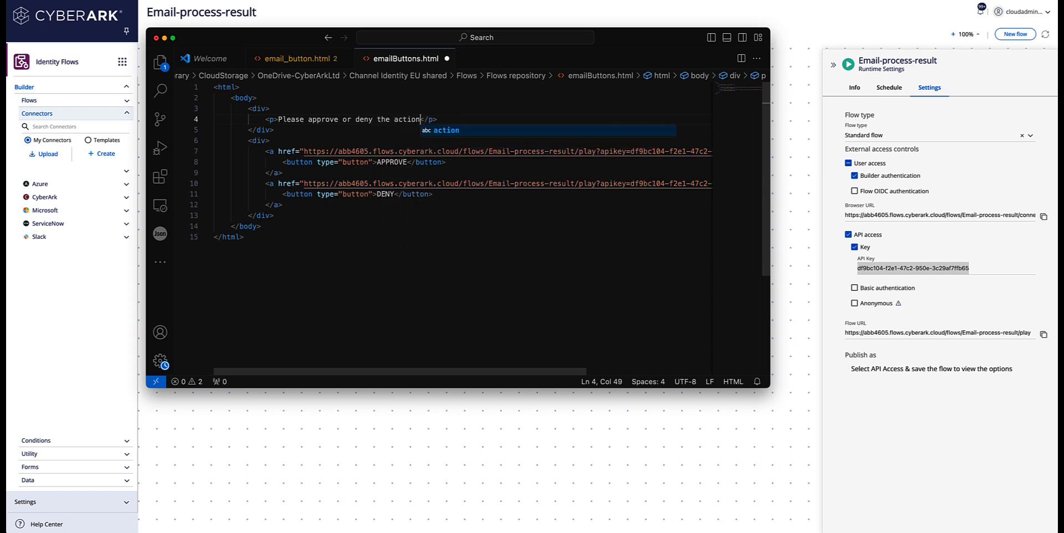
pyautogui.click(270, 241)
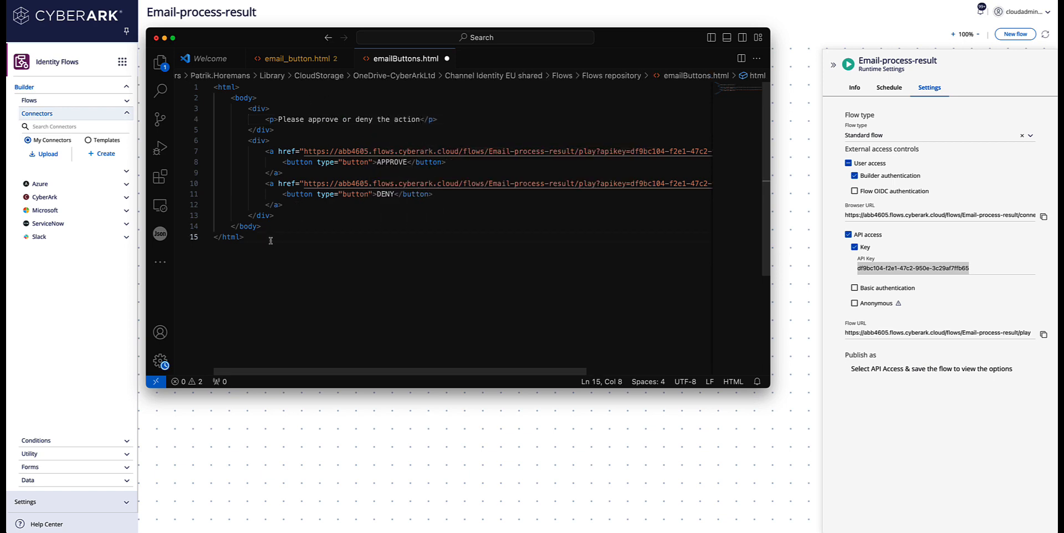
pyautogui.moveTo(271, 240); pyautogui.dragTo(199, 89)
pyautogui.hotkey('ctrl', 'c')
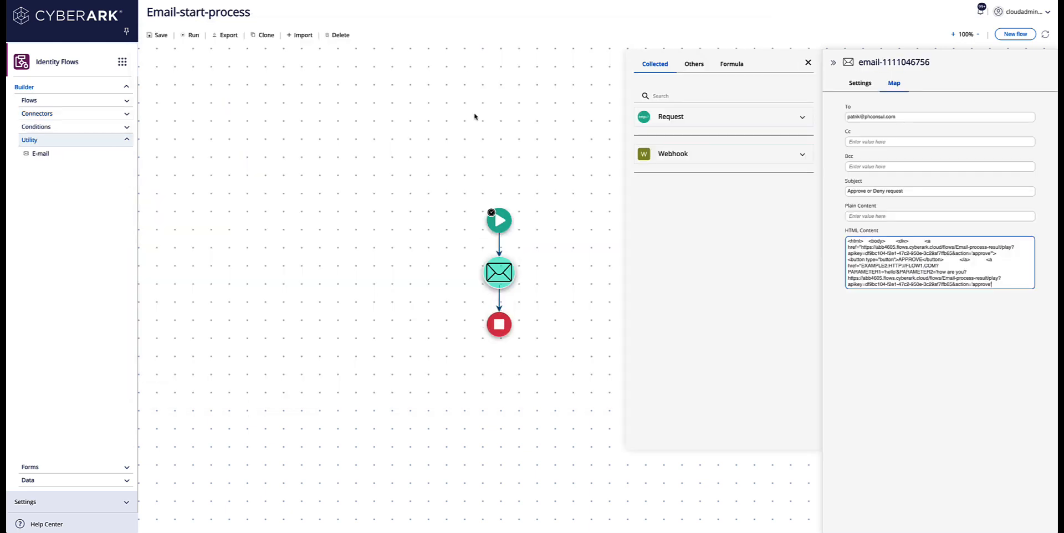
# Step: Replace the email's HTML Content with the new APPROVE/DENY snippet
pyautogui.moveTo(847, 241); pyautogui.dragTo(1034, 320)
pyautogui.press('BackSpace')
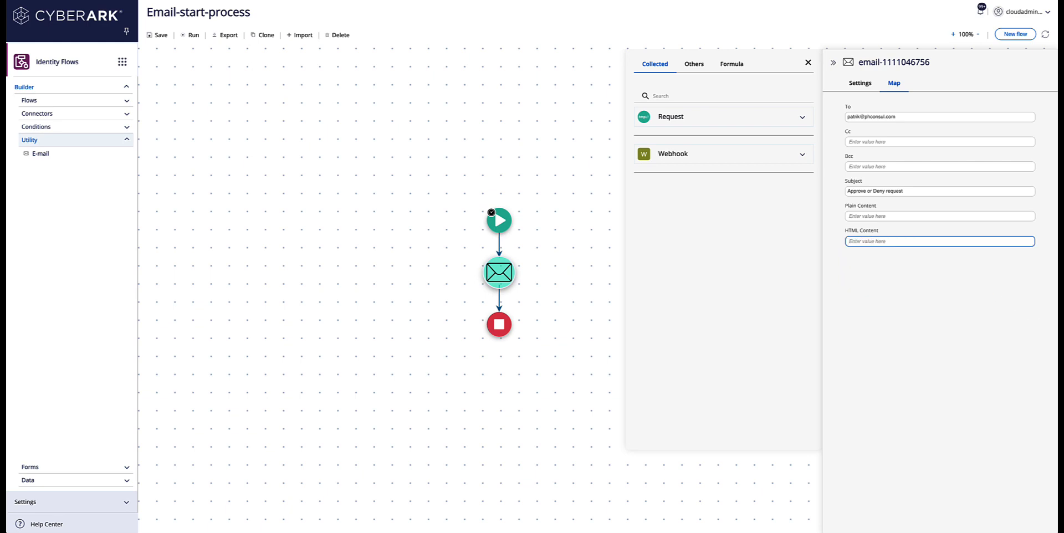
pyautogui.hotkey('ctrl', 'v')
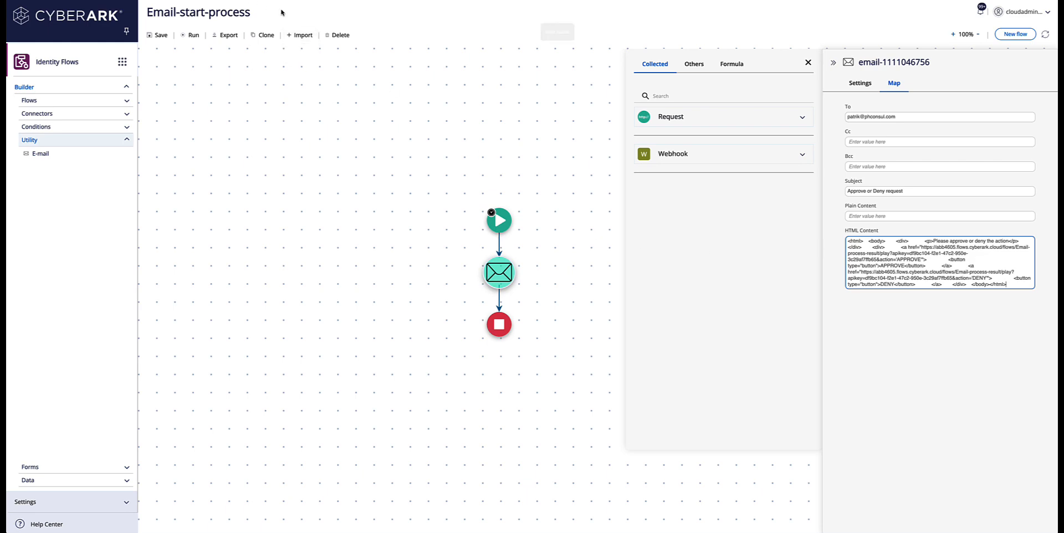
# Step: Save and run Email-start-process, then check the run notifications
pyautogui.click(164, 38)
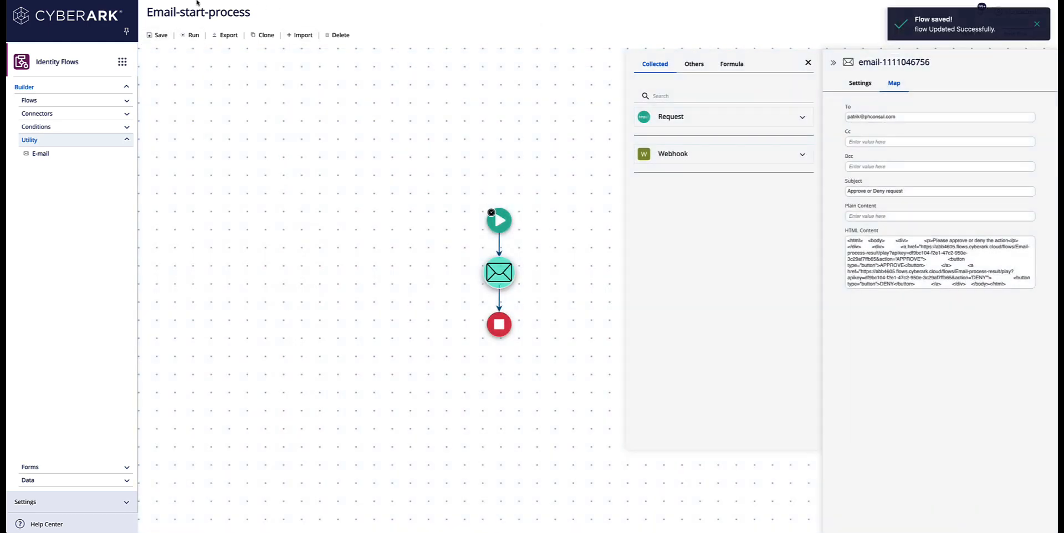
pyautogui.click(189, 36)
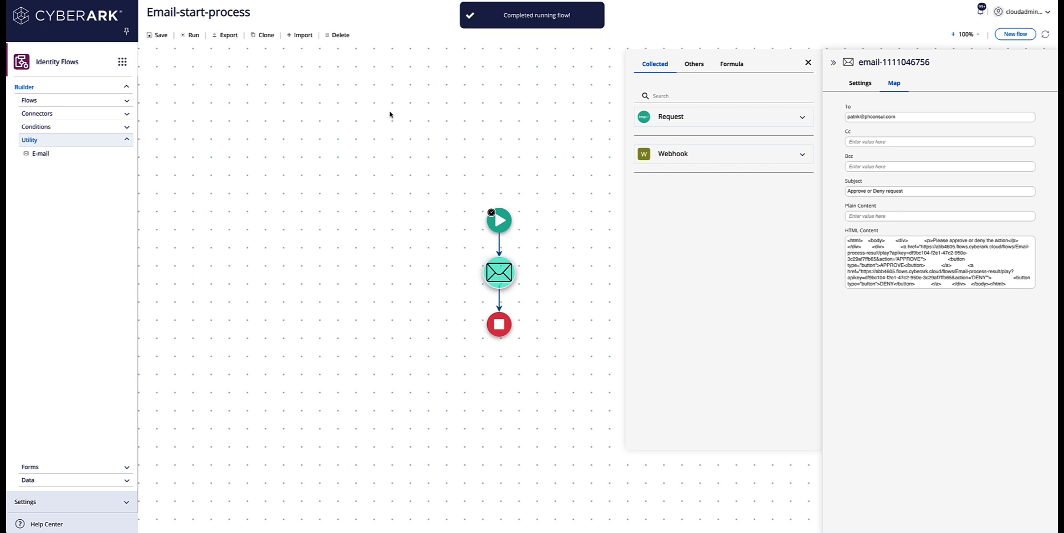
pyautogui.click(981, 11)
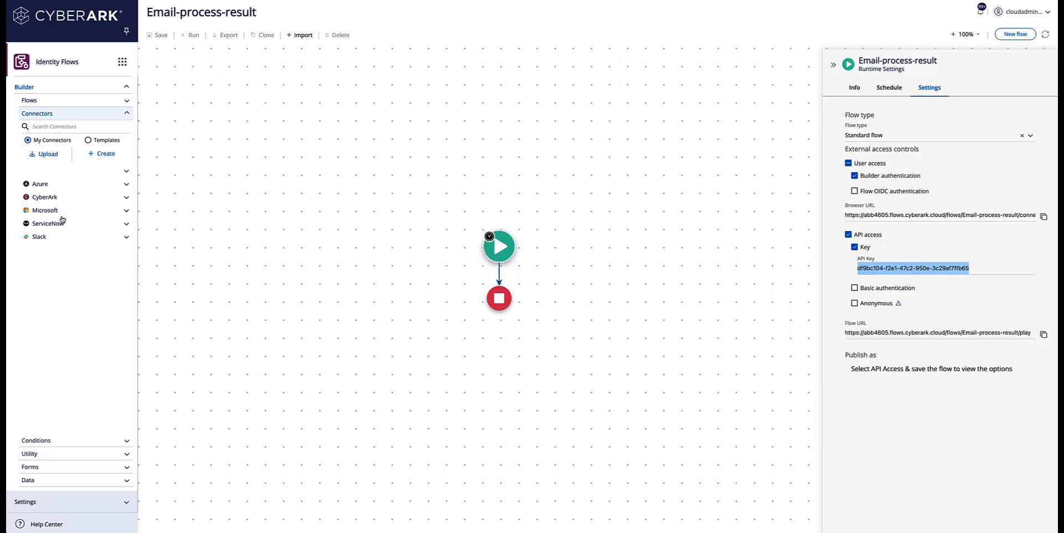
pyautogui.click(37, 443)
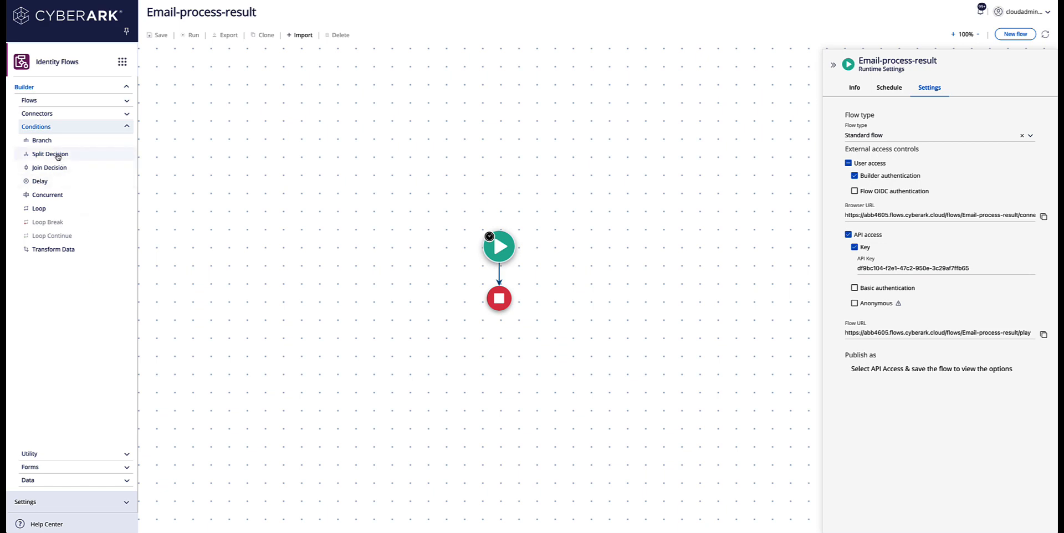
# Step: Insert a branch decision and add a left-branch update step setting emailStatus to approved
pyautogui.moveTo(58, 157); pyautogui.dragTo(498, 272)
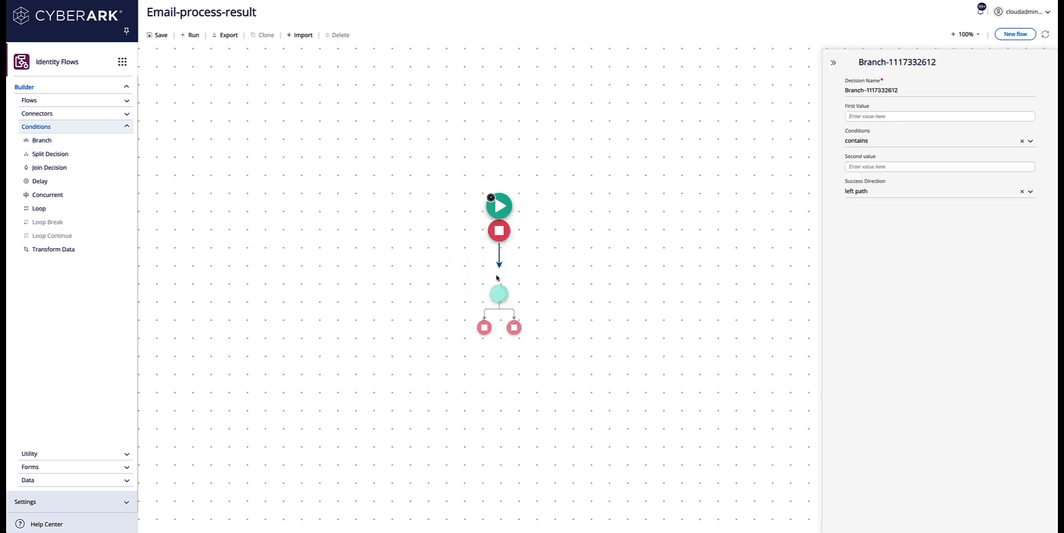
pyautogui.click(49, 479)
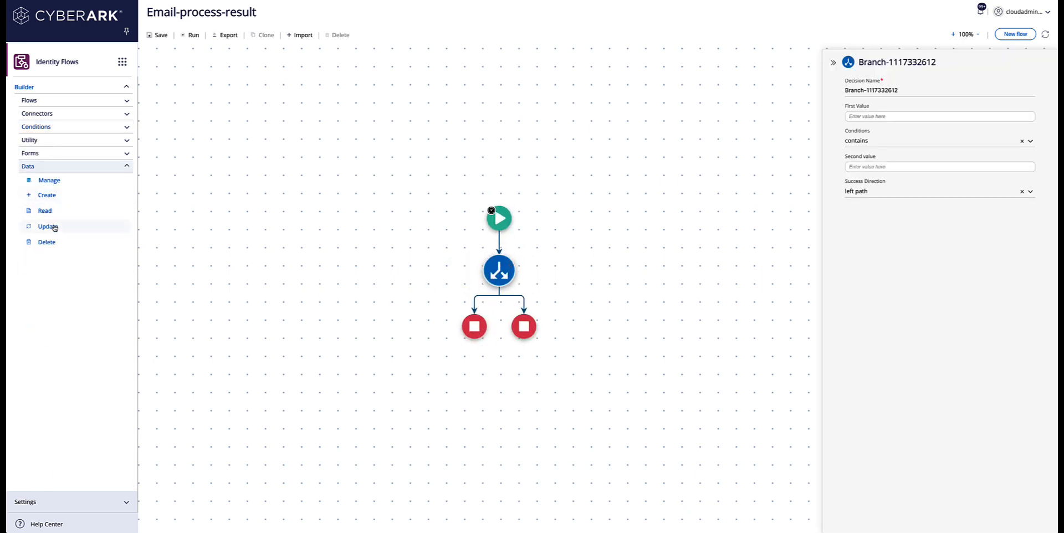
pyautogui.moveTo(52, 227); pyautogui.dragTo(475, 308)
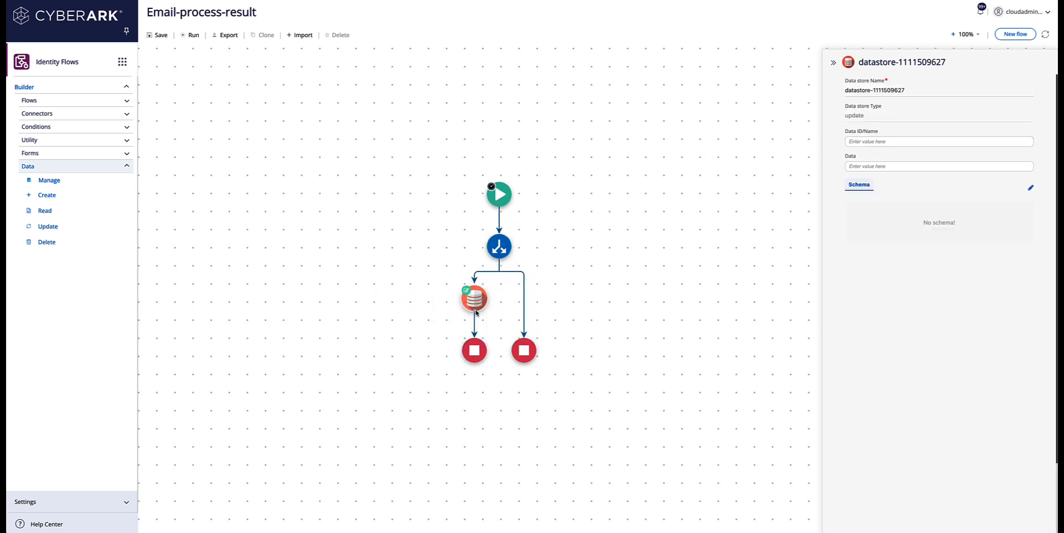
pyautogui.click(893, 139)
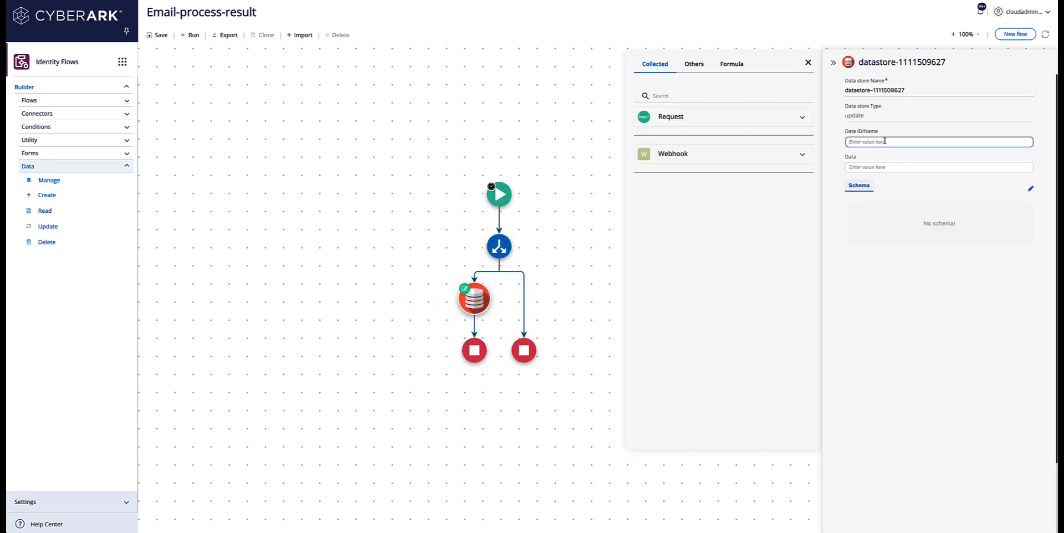
pyautogui.write('emailStatus')
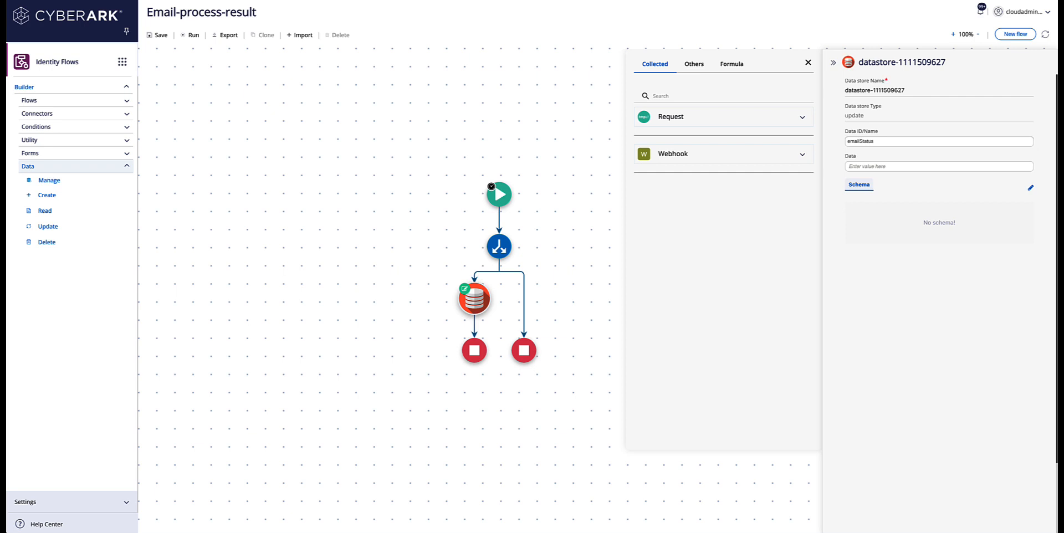
pyautogui.click(881, 166)
pyautogui.write('app')
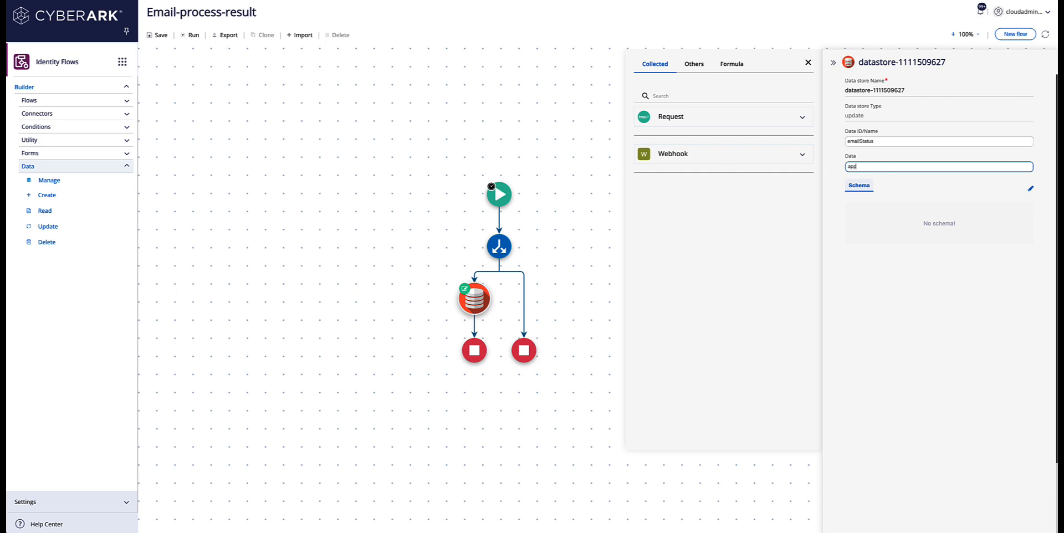
pyautogui.write('roved')
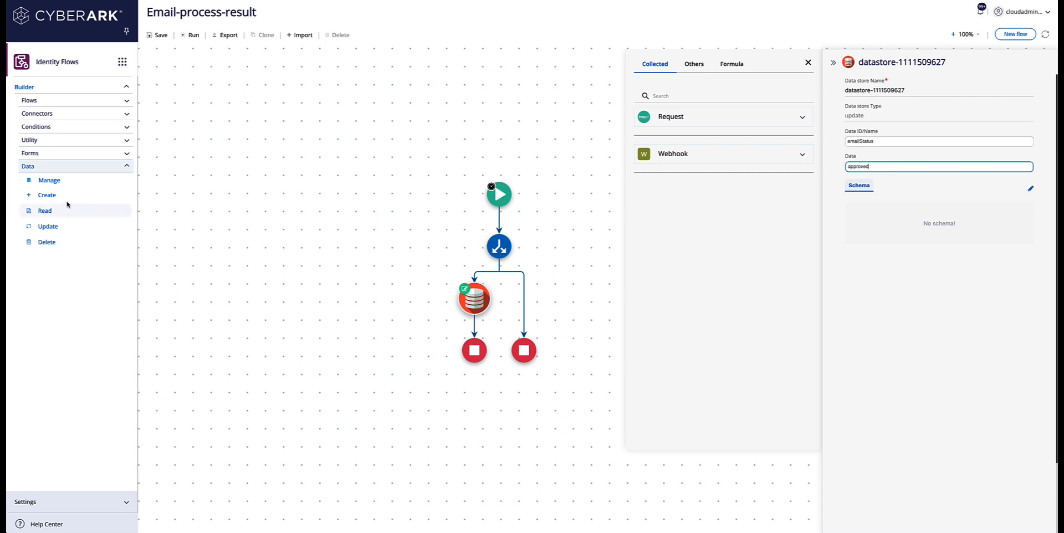
# Step: Add a right-branch create datastore step setting emailStatus to denied
pyautogui.moveTo(51, 196); pyautogui.dragTo(524, 299)
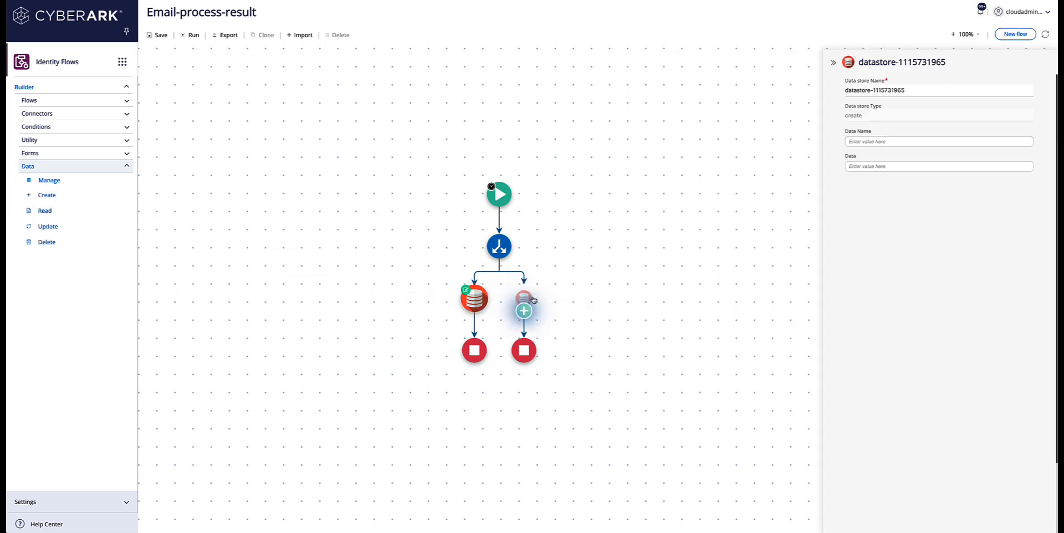
pyautogui.click(868, 143)
pyautogui.write('emailStatus')
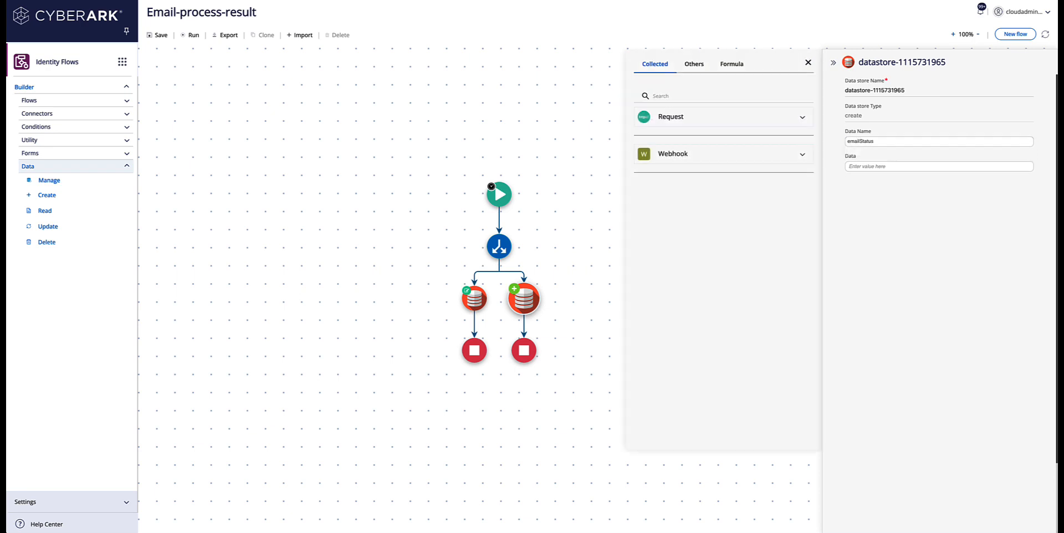
pyautogui.click(863, 168)
pyautogui.write('denied')
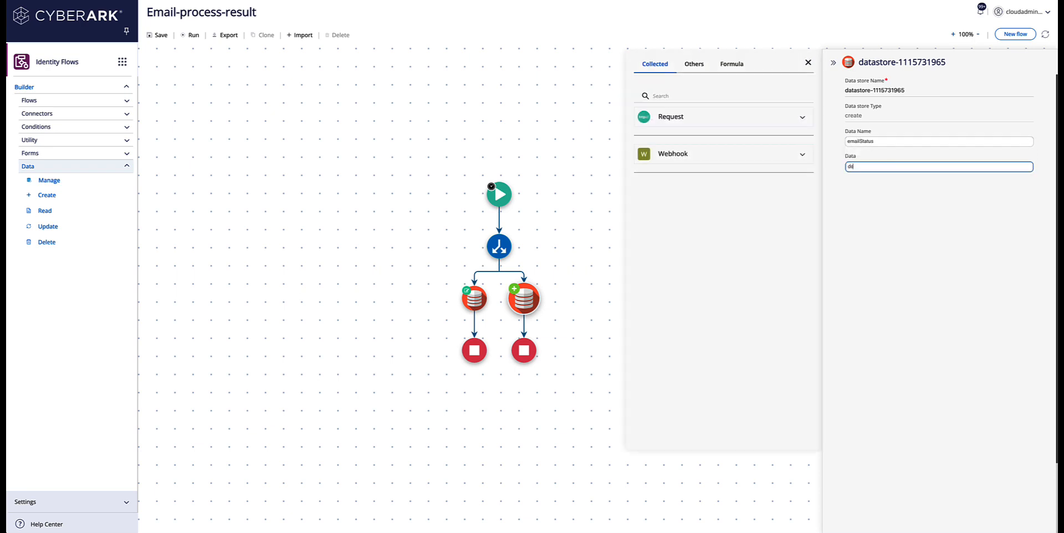
pyautogui.click(503, 251)
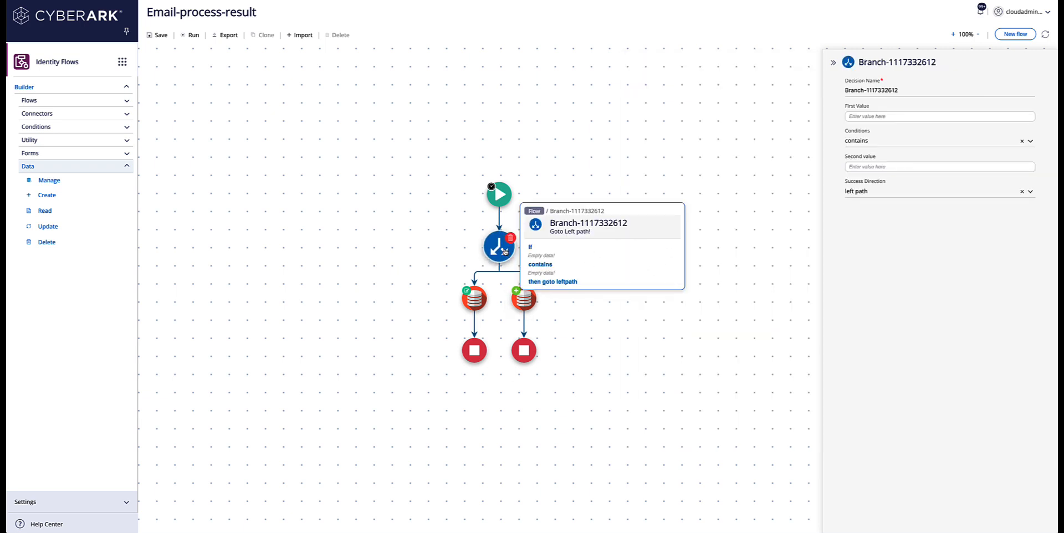
# Step: Expand the webhook collected data and copy the action parameter name from the button HTML
pyautogui.click(855, 117)
pyautogui.click(774, 154)
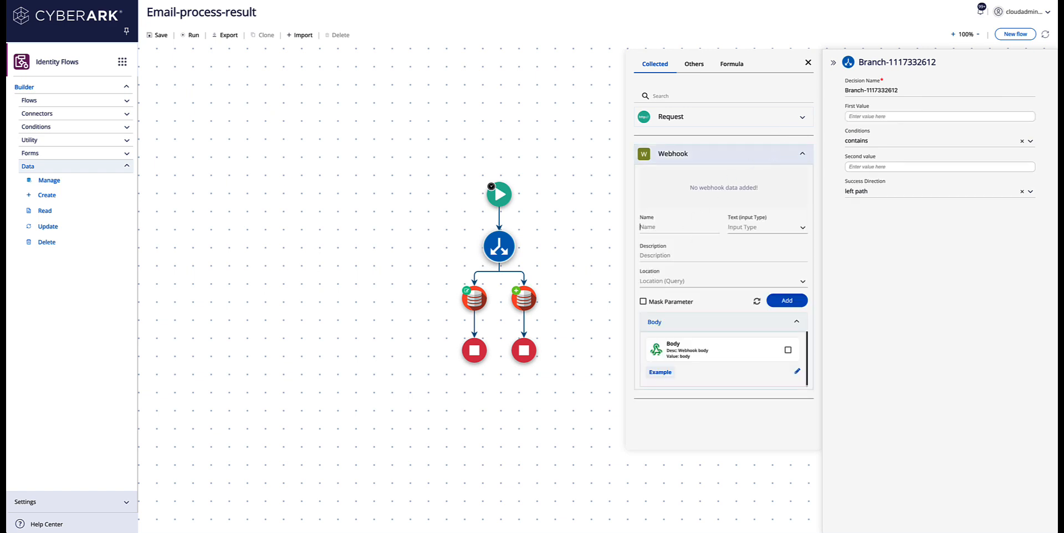
pyautogui.press('super+Tab')
pyautogui.hscroll(5, 649, 210)
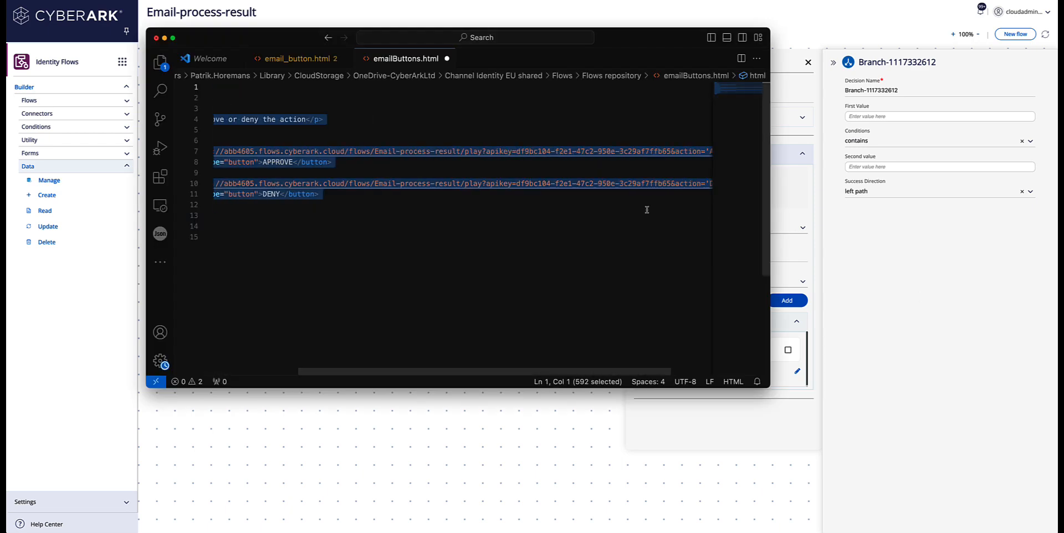
pyautogui.click(650, 210)
pyautogui.hscroll(5, 649, 166)
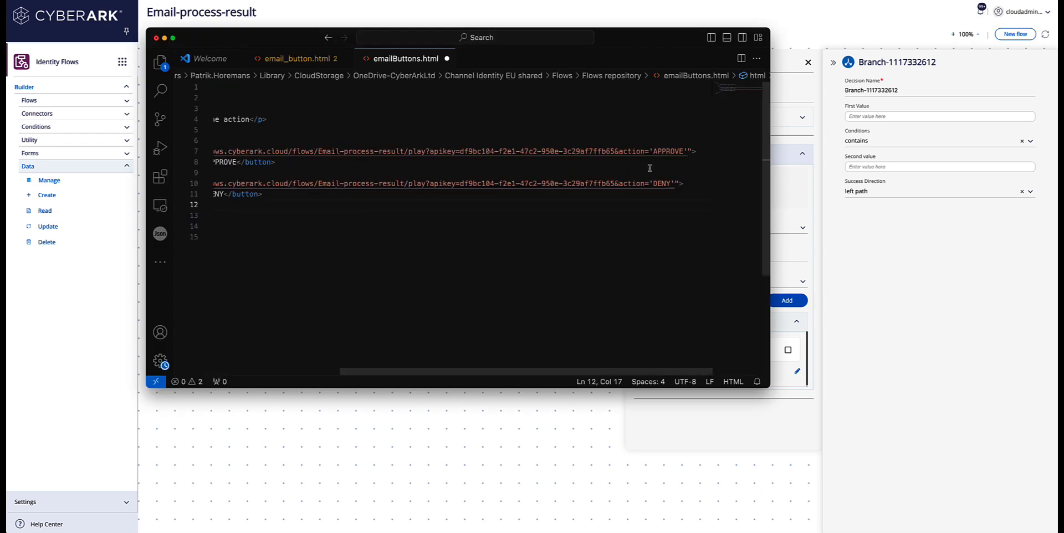
pyautogui.moveTo(621, 151); pyautogui.dragTo(644, 151)
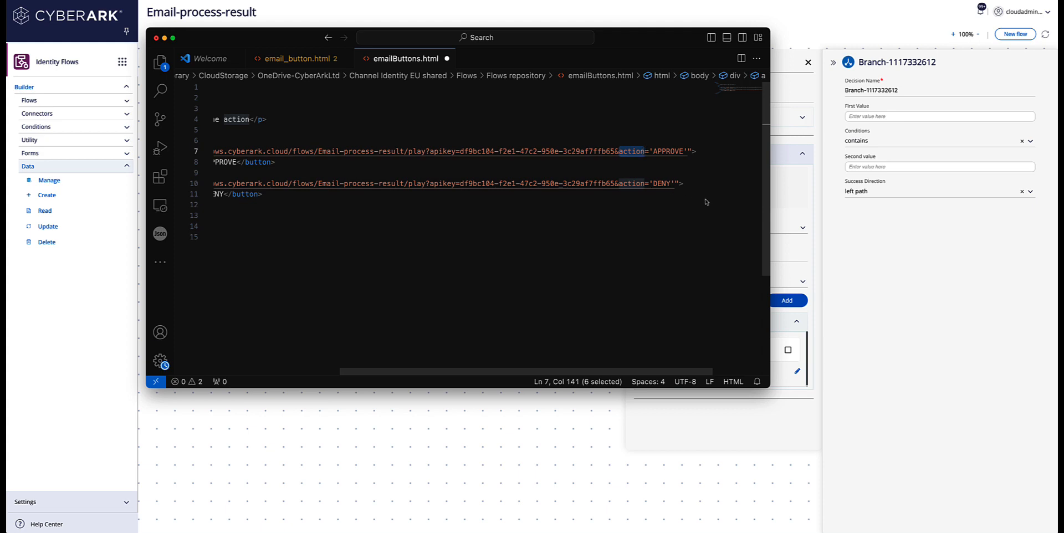
pyautogui.click(783, 201)
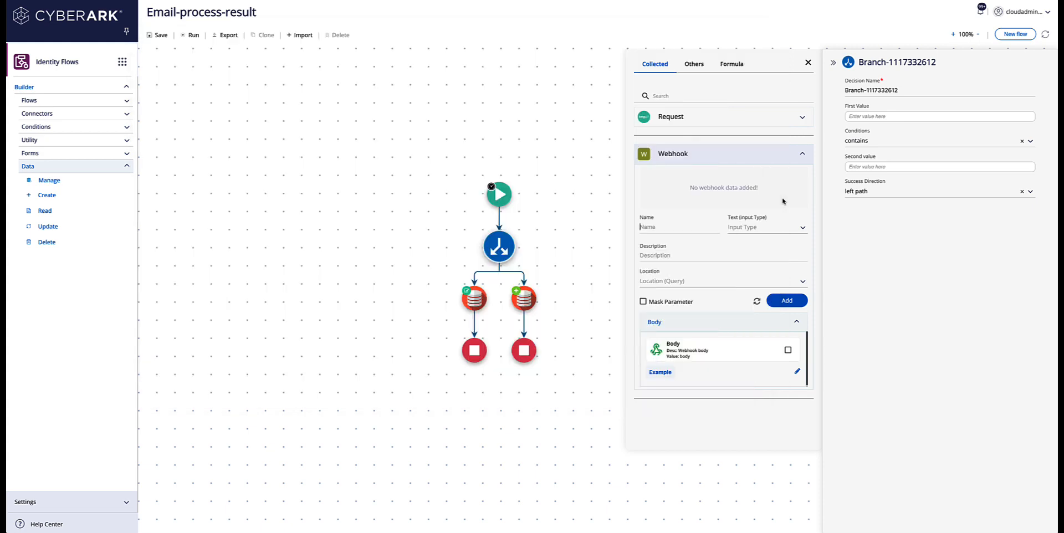
# Step: Add a Text webhook parameter named action with description 'get the action'
pyautogui.click(660, 228)
pyautogui.write('action')
pyautogui.click(803, 227)
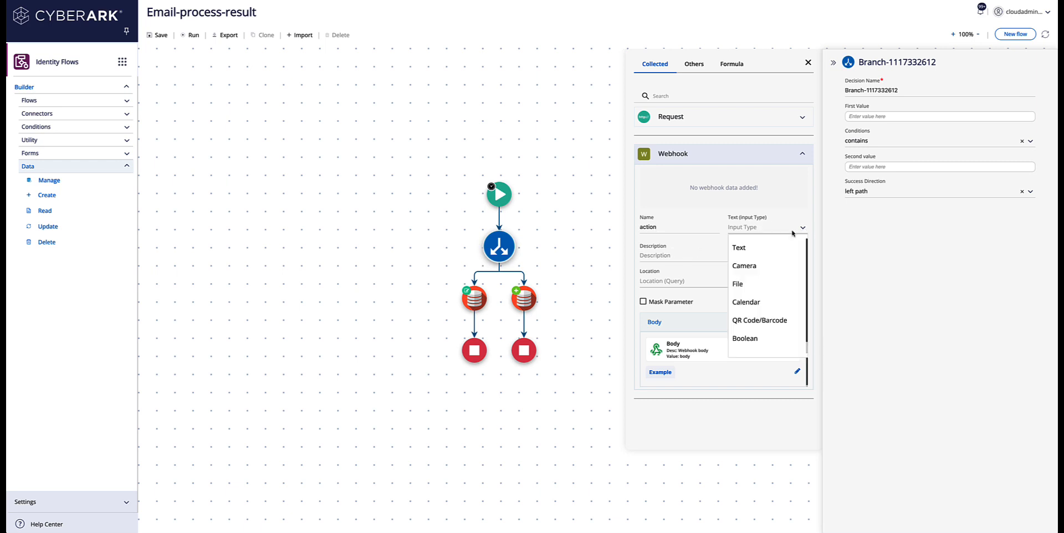
pyautogui.click(739, 249)
pyautogui.click(670, 256)
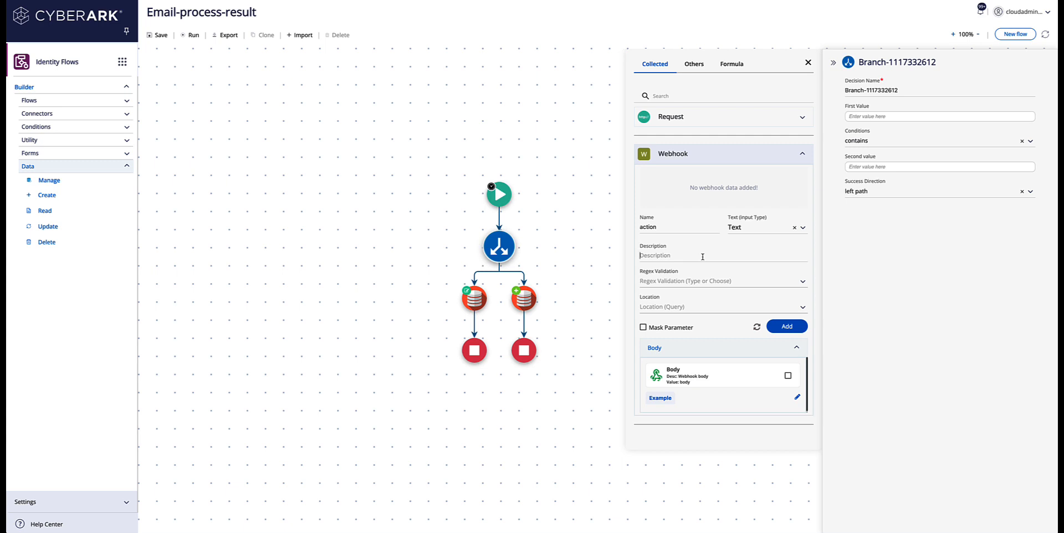
pyautogui.write('get the action')
pyautogui.click(786, 327)
# Step: Set the branch's first value to the webhook action parameter and second value to APPROVE, copied from the HTML
pyautogui.click(866, 117)
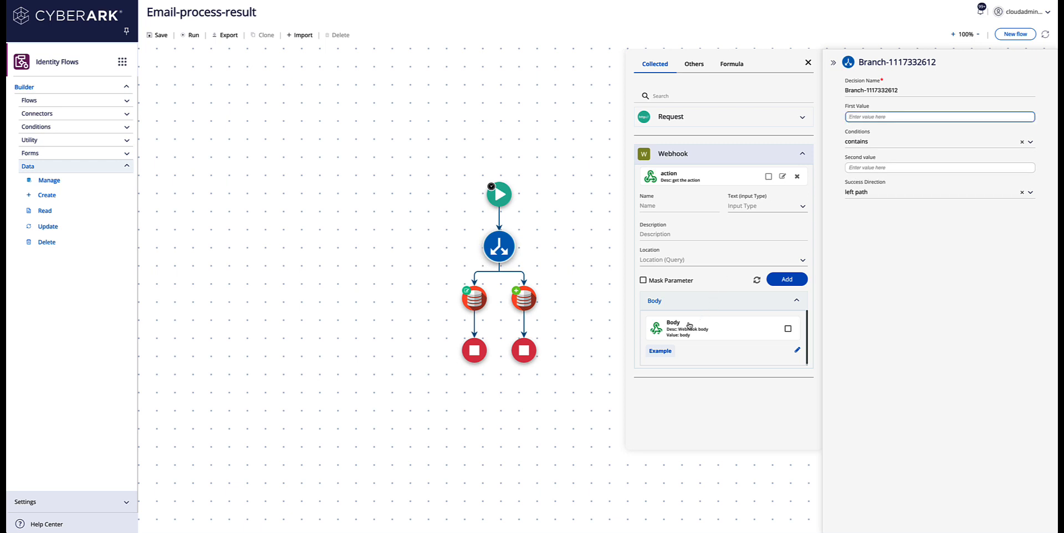
pyautogui.click(682, 178)
pyautogui.click(875, 167)
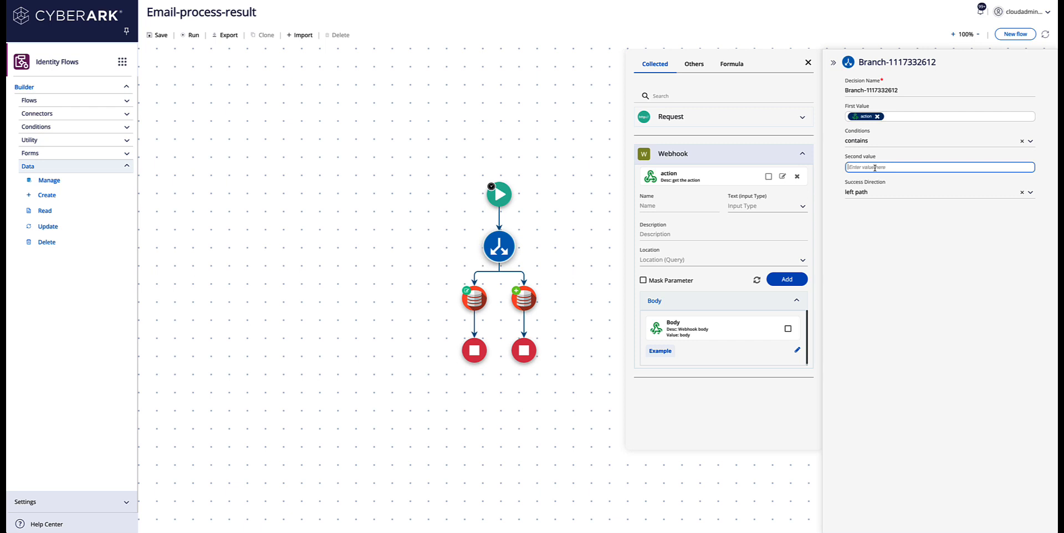
pyautogui.write('approved')
pyautogui.doubleClick(871, 167)
pyautogui.press('super+Tab')
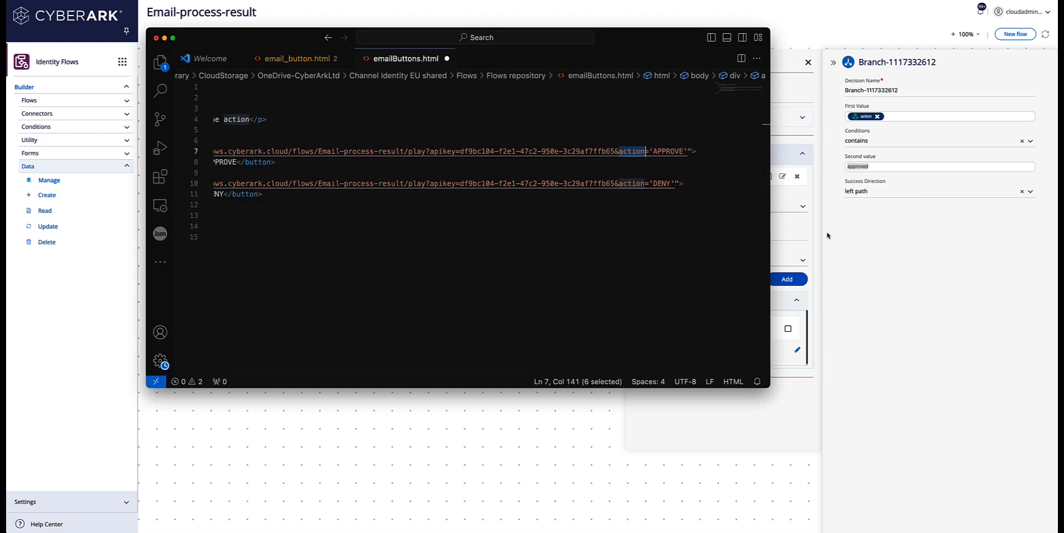
pyautogui.click(654, 151)
pyautogui.moveTo(655, 151); pyautogui.dragTo(686, 152)
pyautogui.hotkey('ctrl', 'c')
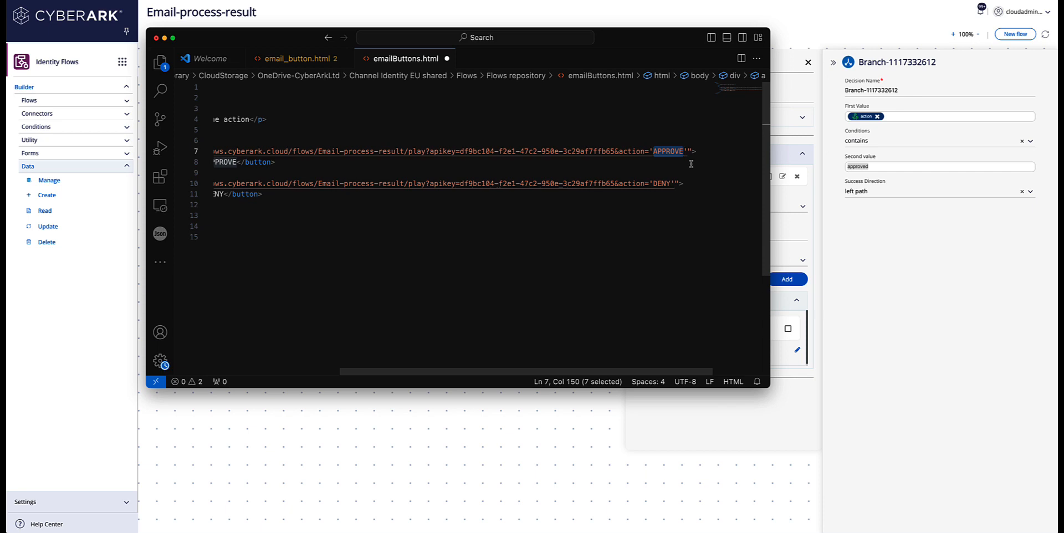
pyautogui.doubleClick(865, 167)
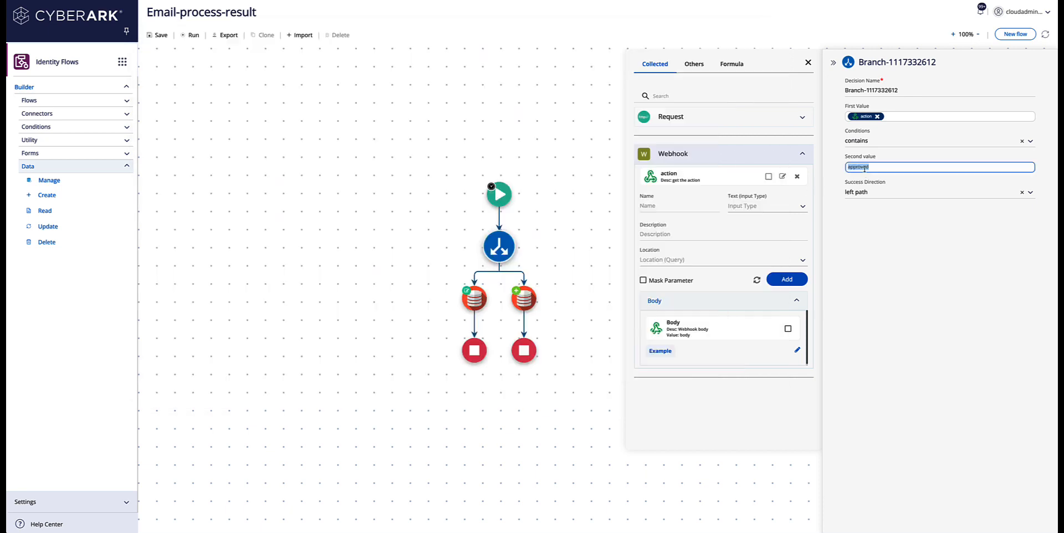
pyautogui.hotkey('ctrl', 'v')
# Step: Save the flow, click APPROVE in the Gmail email, and confirm the 'aapilet run successfully' status 200 response
pyautogui.click(164, 36)
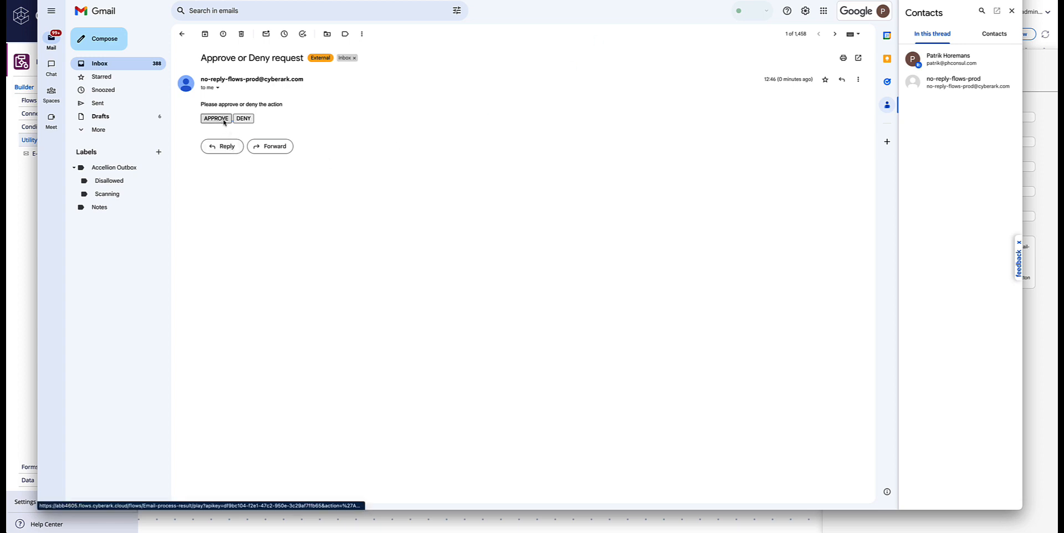
pyautogui.click(219, 120)
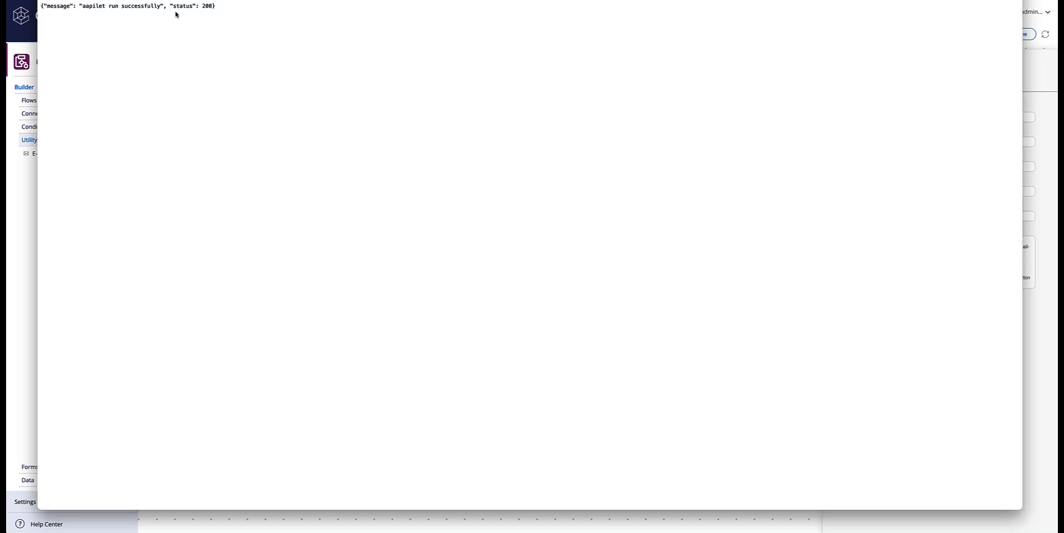
pyautogui.moveTo(85, 6); pyautogui.dragTo(205, 15)
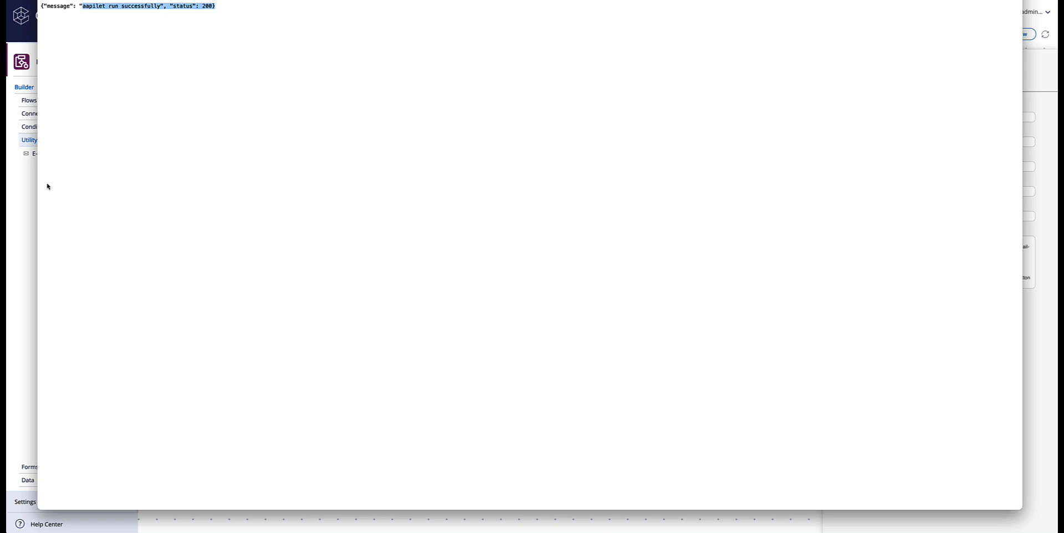
pyautogui.click(32, 199)
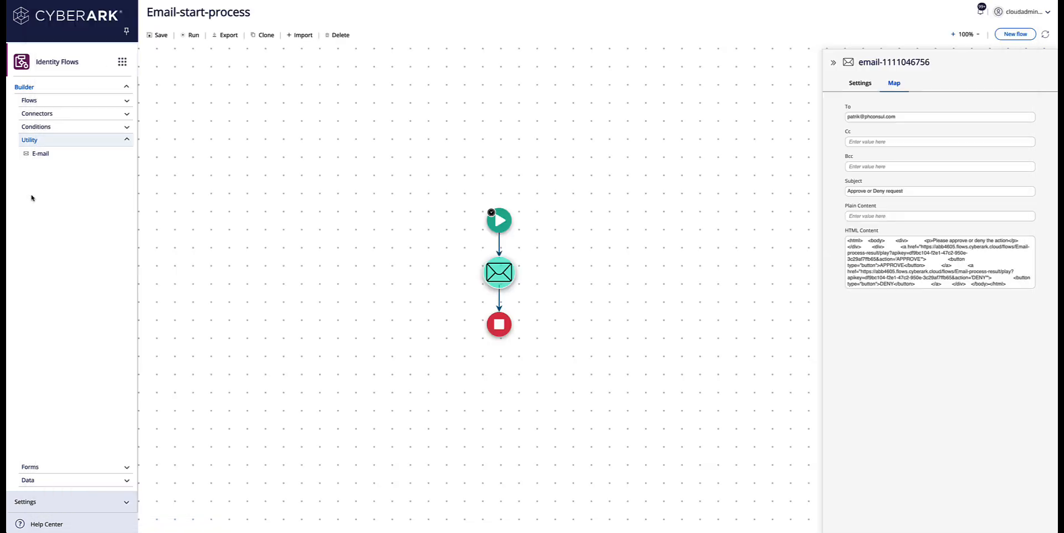
# Step: Search the datastore entries for 'emai', finding none, and close the list
pyautogui.click(35, 481)
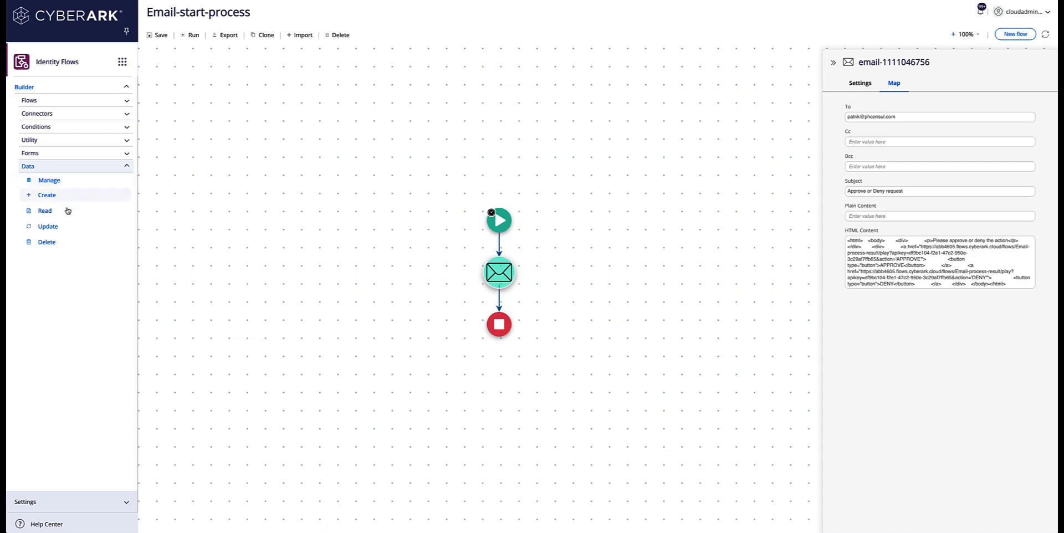
pyautogui.click(55, 180)
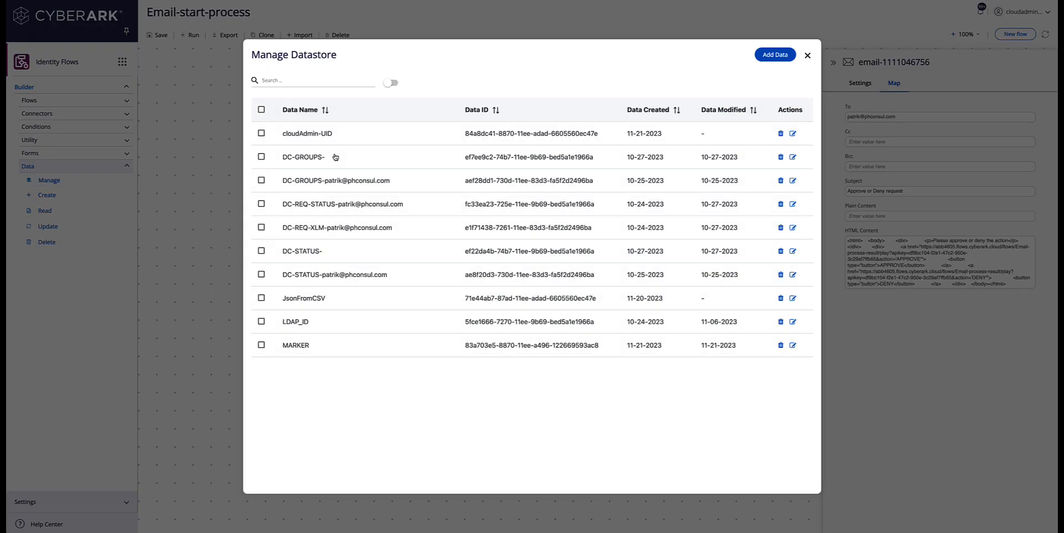
pyautogui.click(307, 82)
pyautogui.write('email')
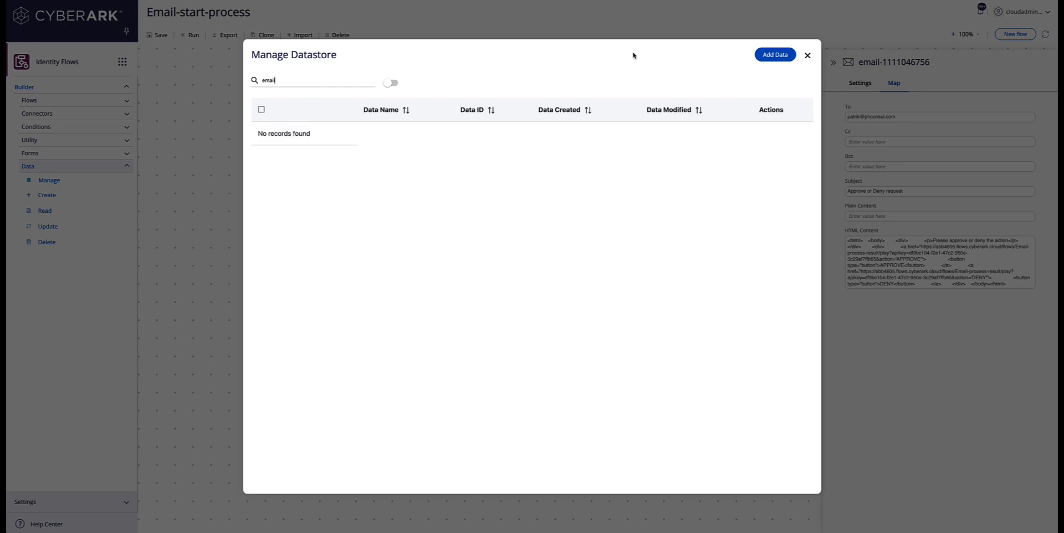
pyautogui.click(807, 55)
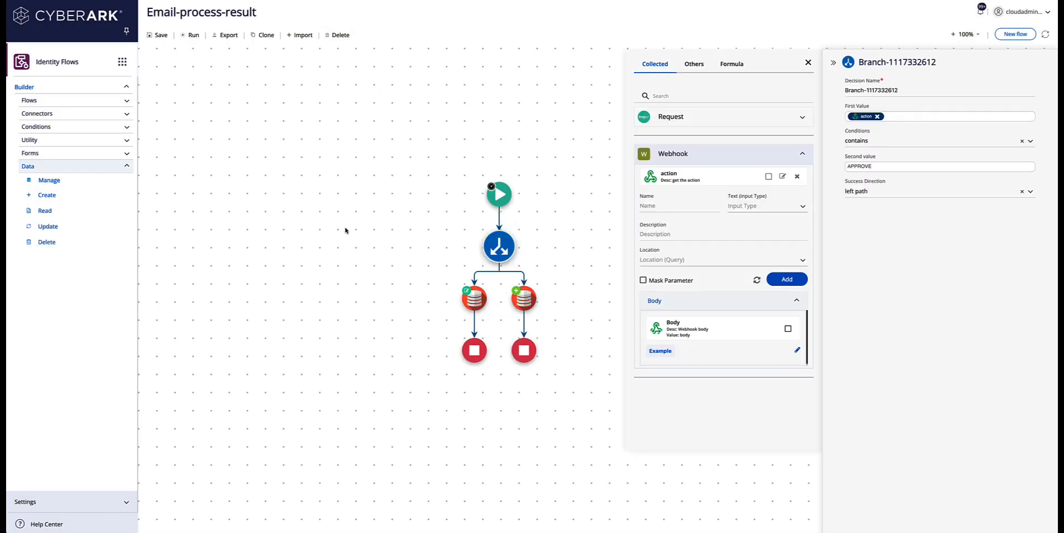
# Step: Select the left branch's datastore node and search the entries for 'em' again
pyautogui.click(475, 298)
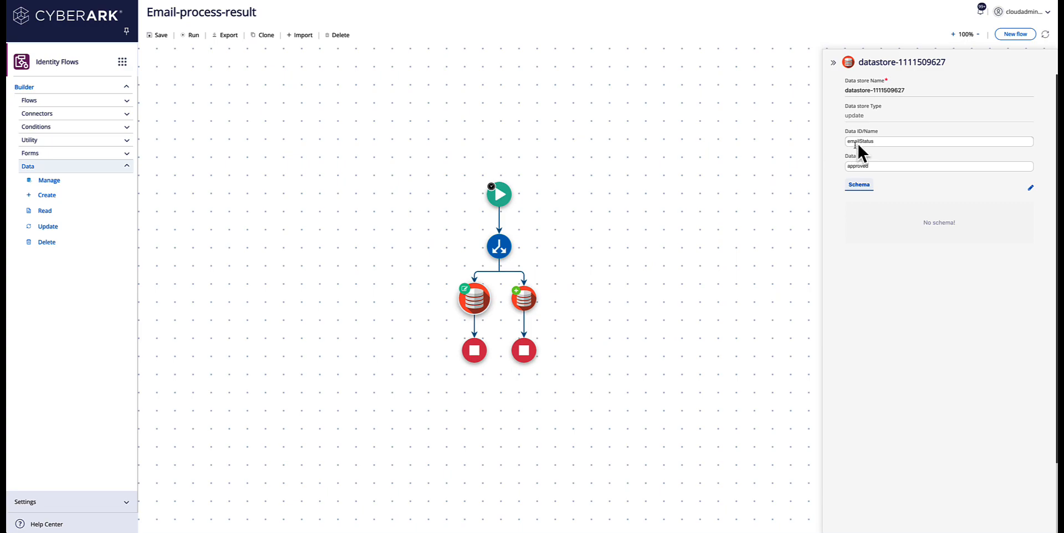
pyautogui.click(50, 181)
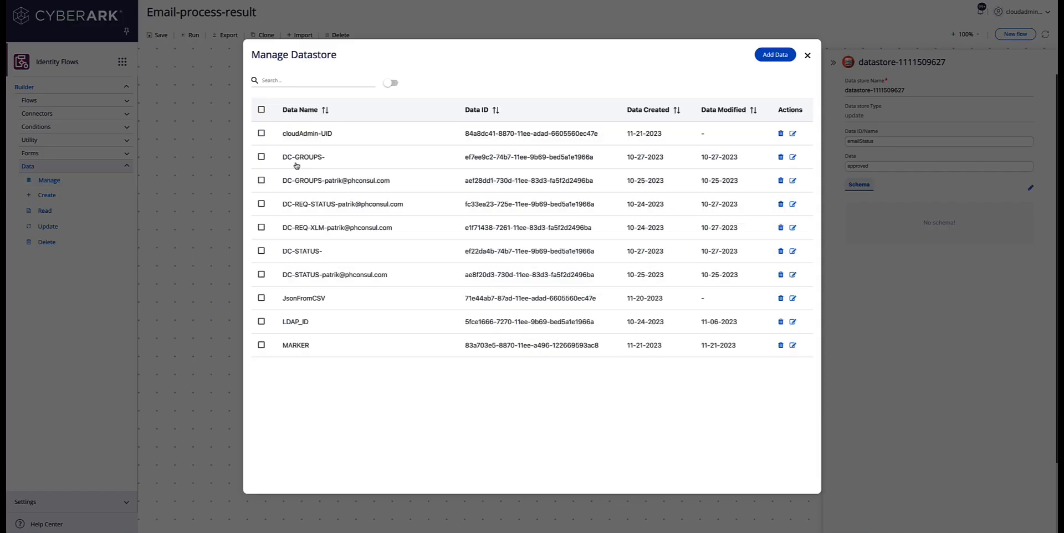
pyautogui.click(318, 82)
pyautogui.write('email')
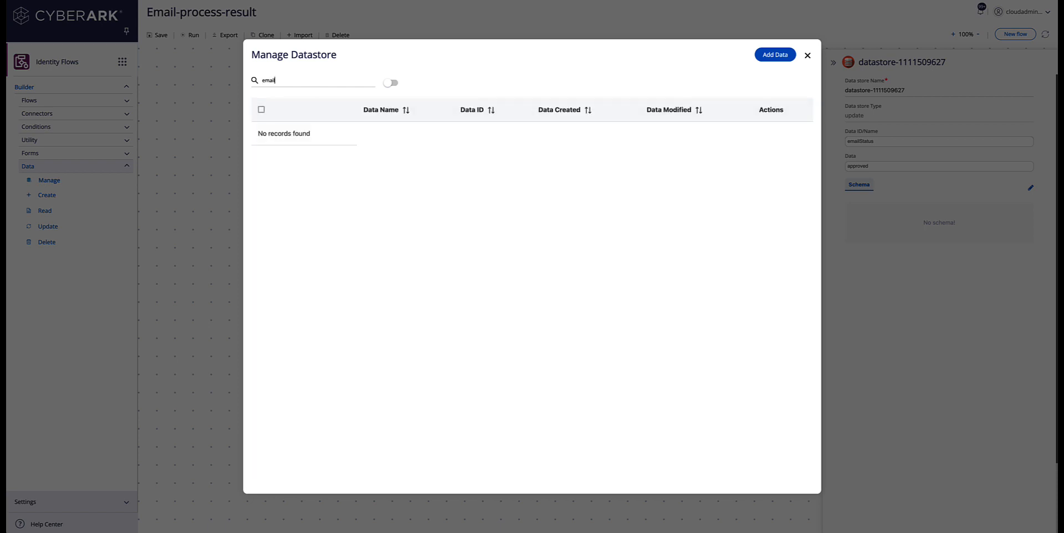
pyautogui.click(808, 55)
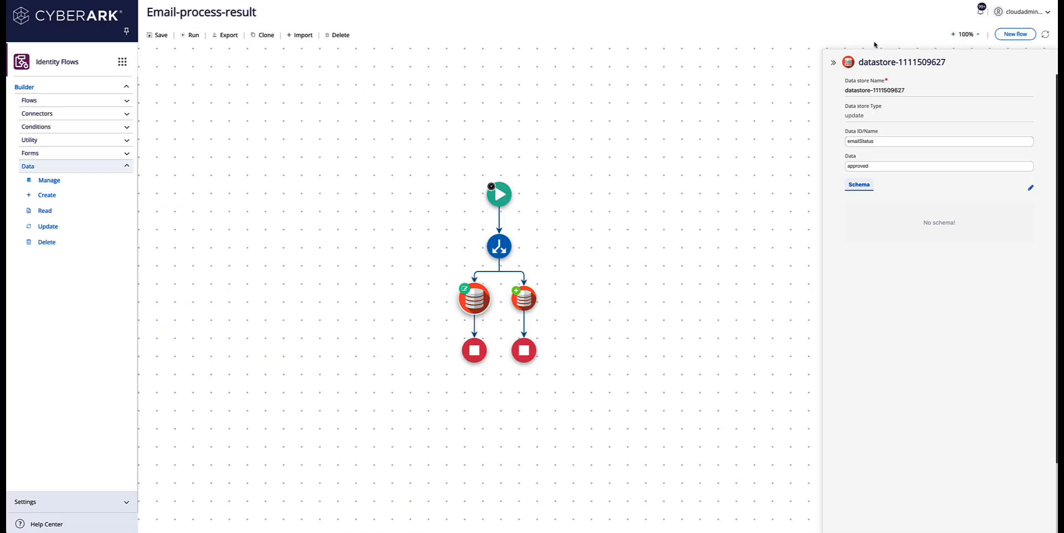
pyautogui.click(981, 13)
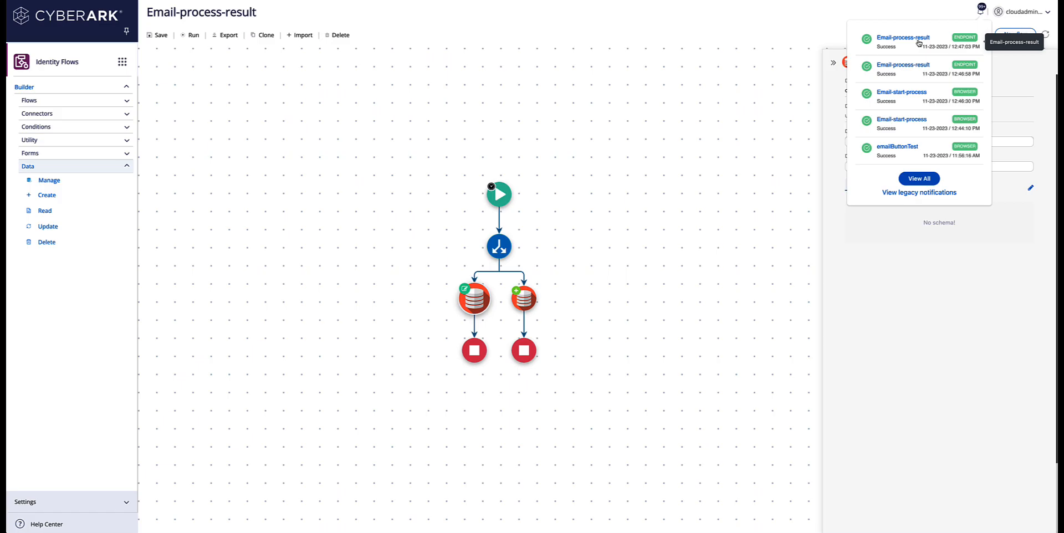
pyautogui.click(918, 44)
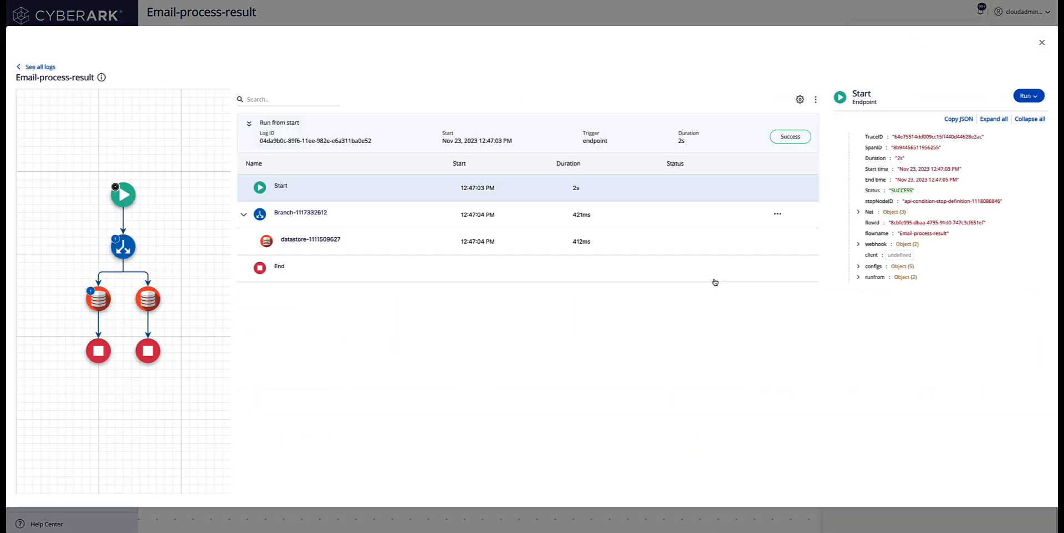
pyautogui.click(341, 241)
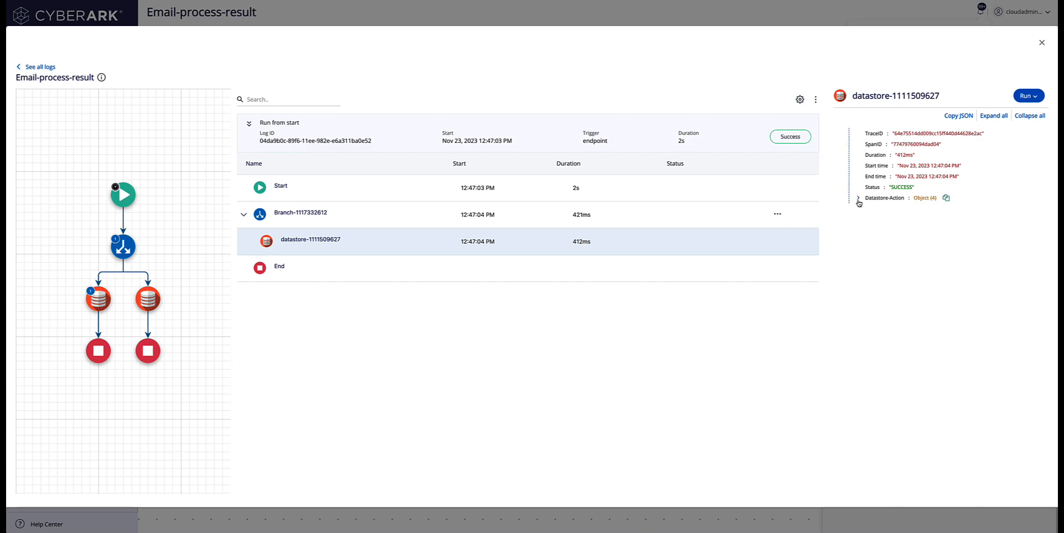
pyautogui.click(859, 199)
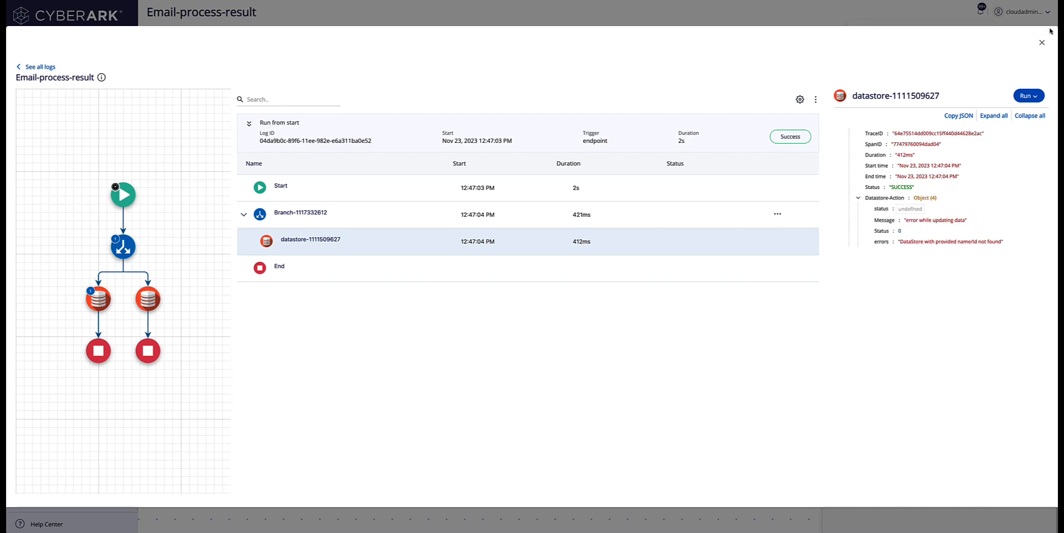
pyautogui.click(1042, 43)
pyautogui.moveTo(468, 304)
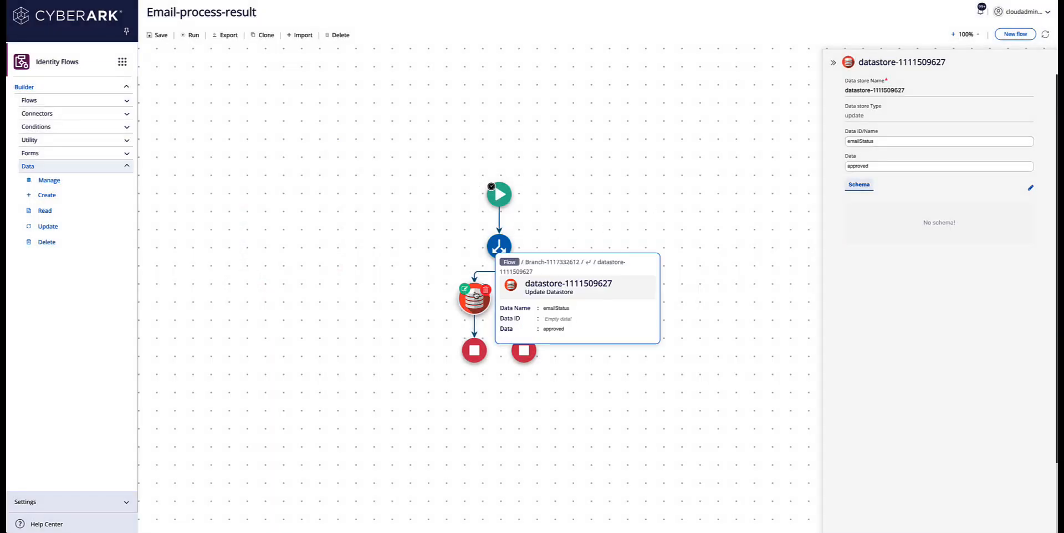
# Step: Delete the left update step and add a create datastore step storing emailStatus as approved
pyautogui.click(485, 290)
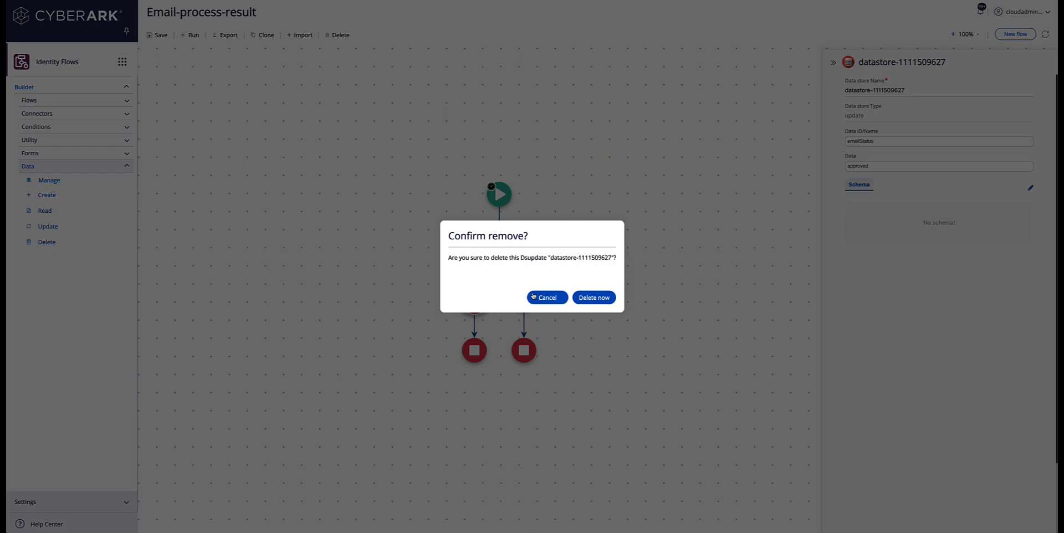
pyautogui.click(585, 300)
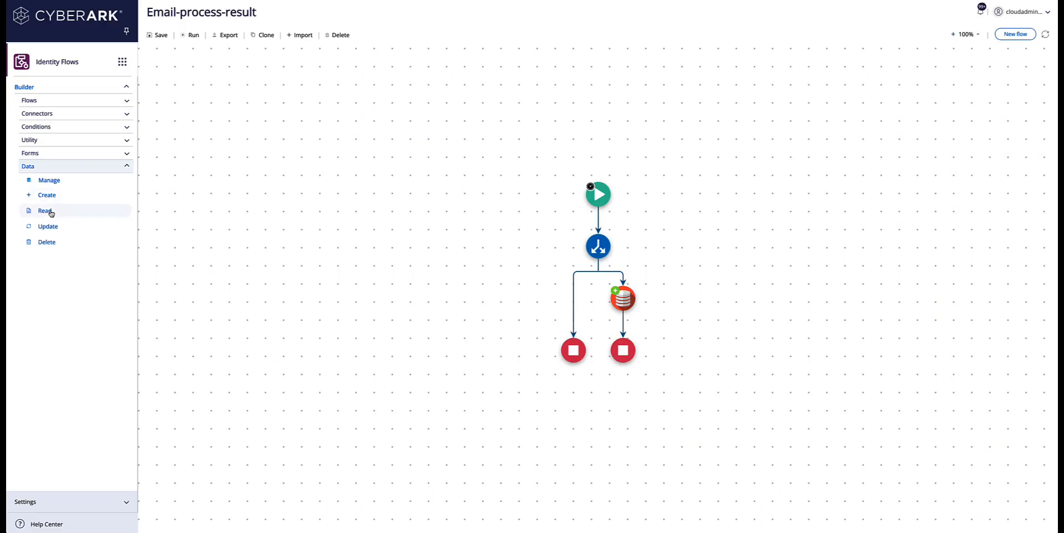
pyautogui.moveTo(49, 197); pyautogui.dragTo(573, 306)
pyautogui.click(883, 142)
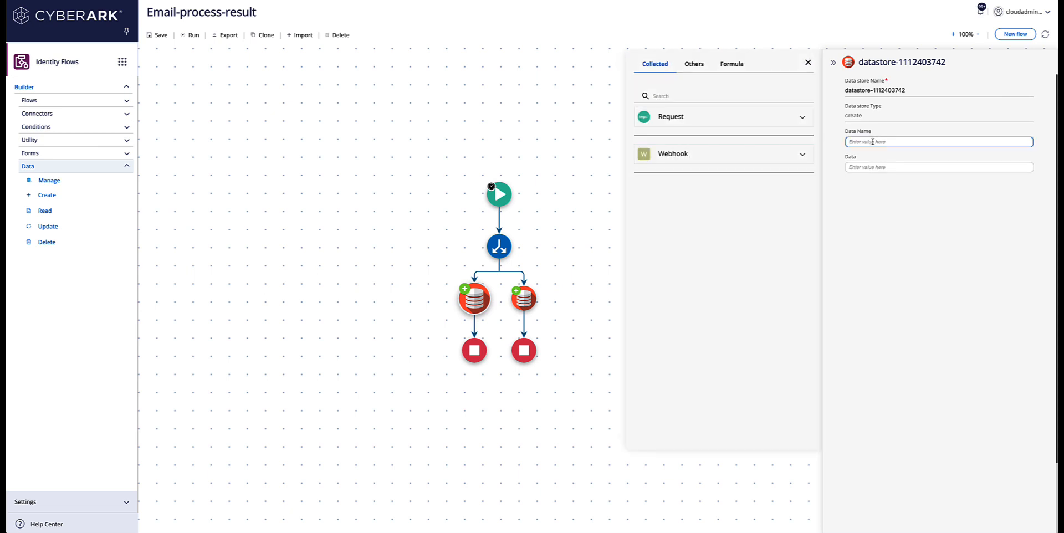
pyautogui.write('emailS')
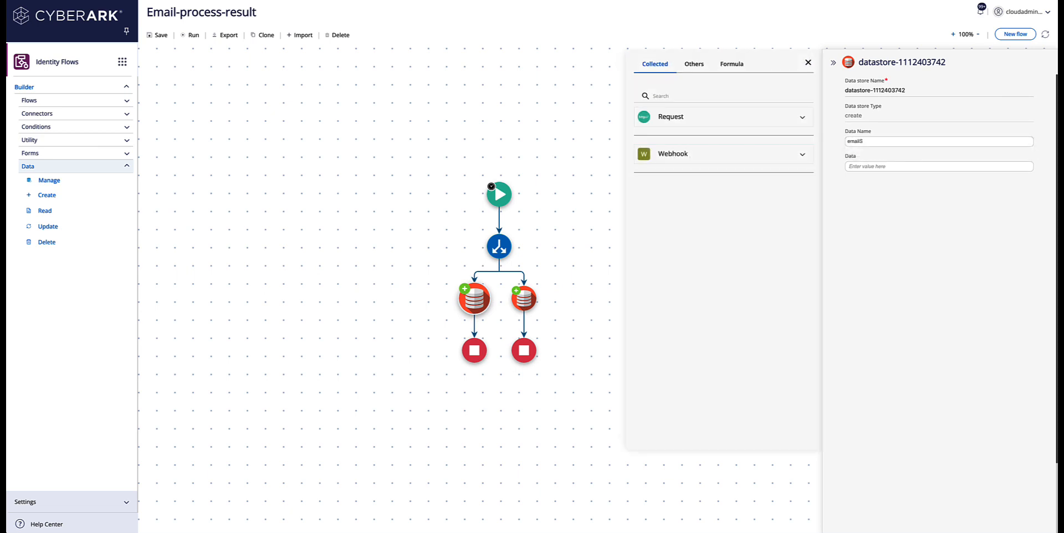
pyautogui.press('Tab')
pyautogui.press('Tab')
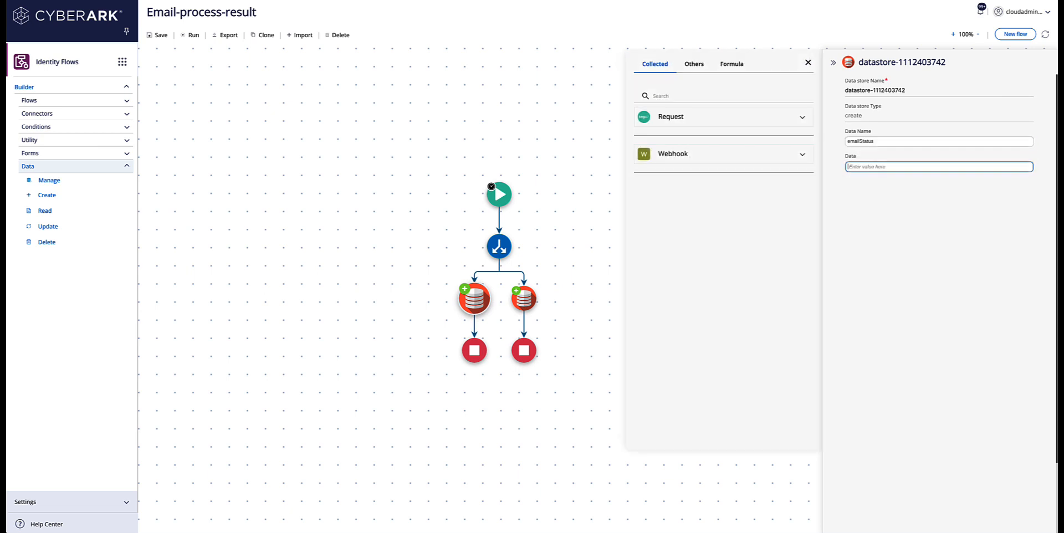
pyautogui.write('approved')
# Step: Save the flow and click APPROVE in the Gmail request email
pyautogui.click(162, 35)
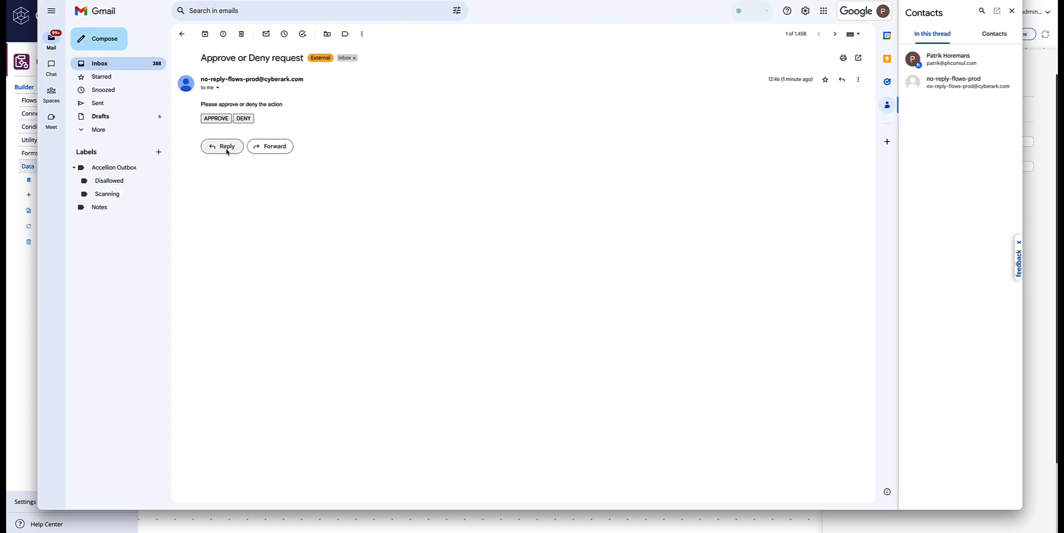
pyautogui.click(216, 121)
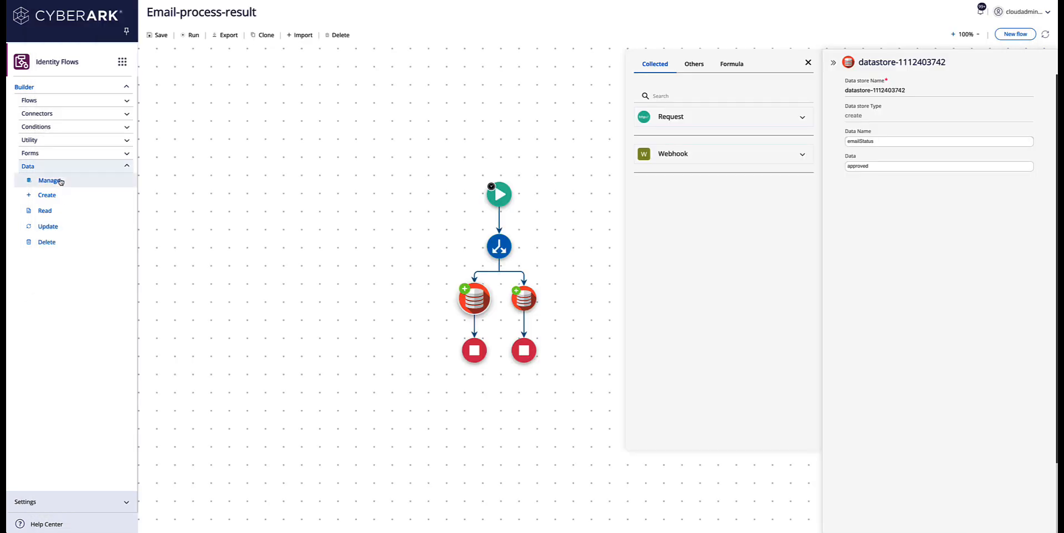
# Step: In the datastore manager, confirm the emailStatus entry currently holds 'approved'
pyautogui.click(49, 180)
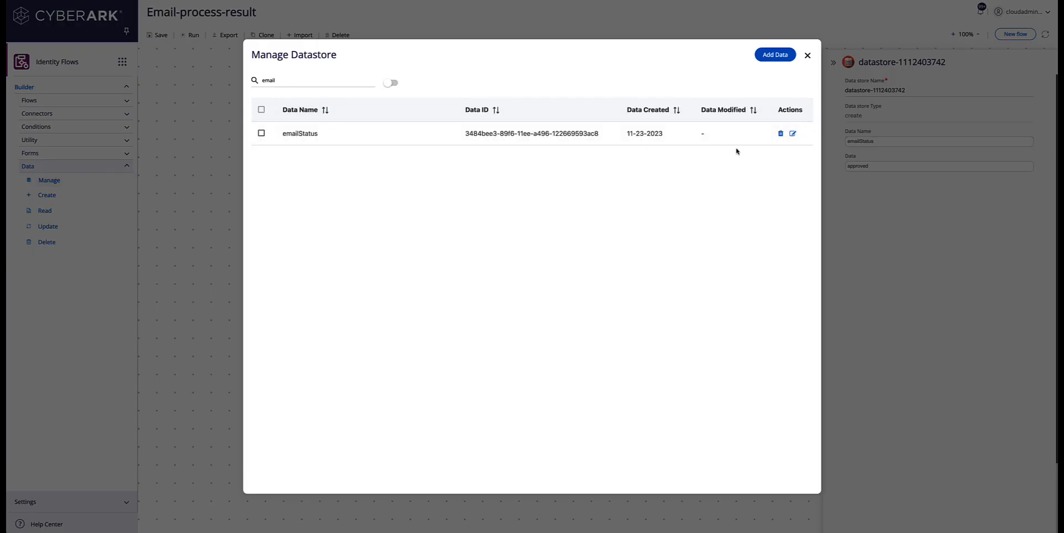
pyautogui.click(792, 133)
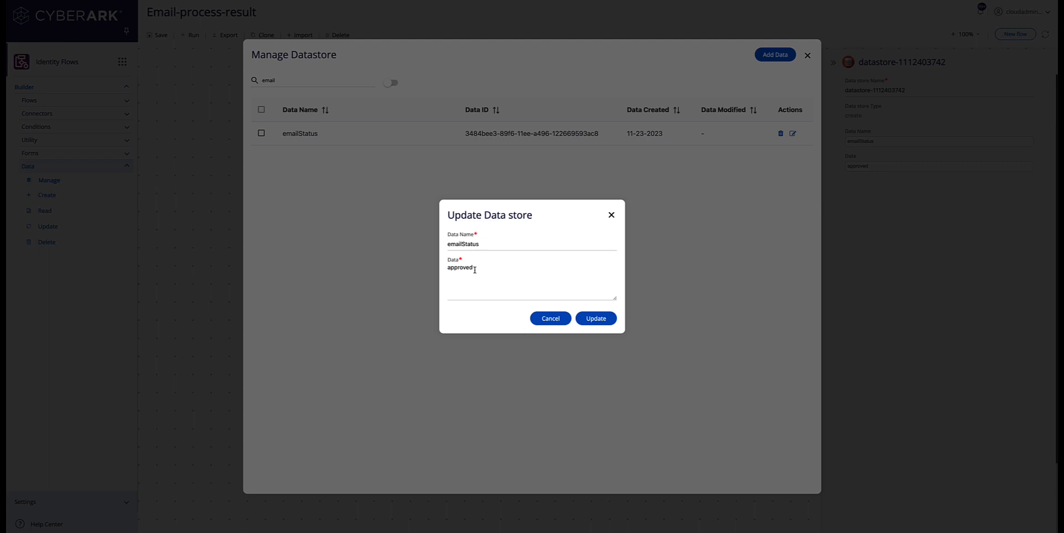
pyautogui.moveTo(475, 270); pyautogui.dragTo(446, 270)
pyautogui.click(611, 217)
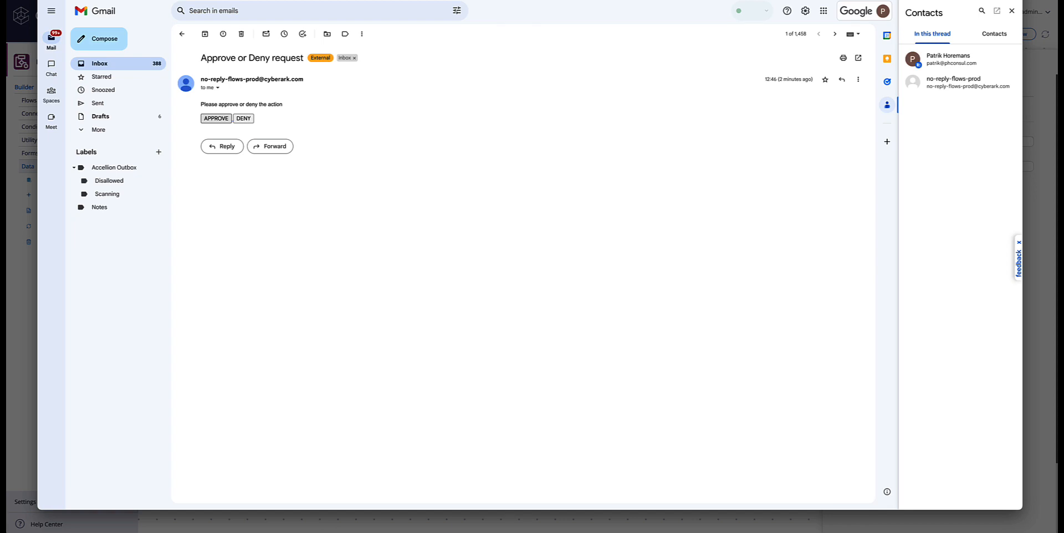
# Step: Deny the request from the Gmail email, confirm status 200, and verify emailStatus now reads 'denied'
pyautogui.click(247, 118)
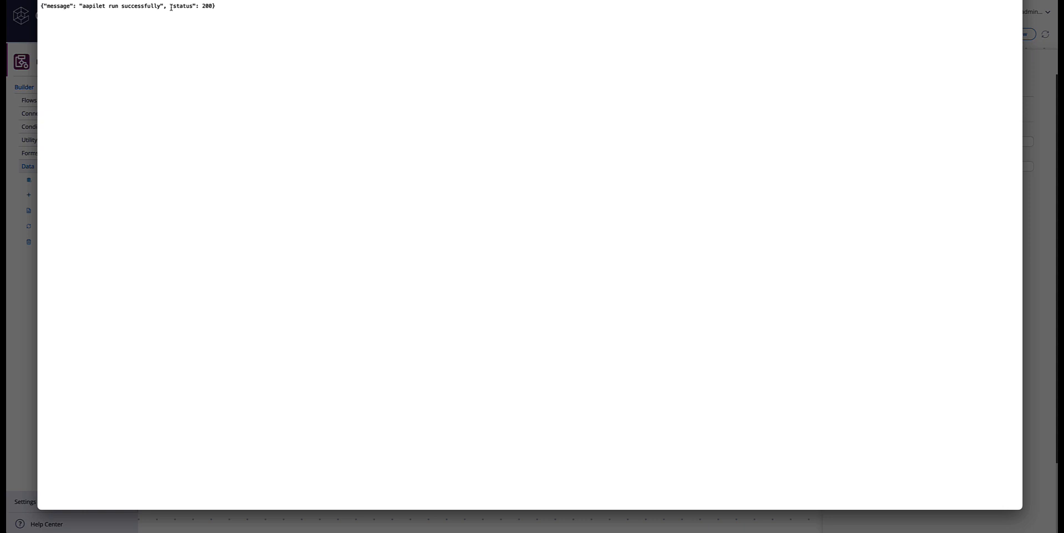
pyautogui.moveTo(170, 5); pyautogui.dragTo(209, 6)
pyautogui.click(21, 266)
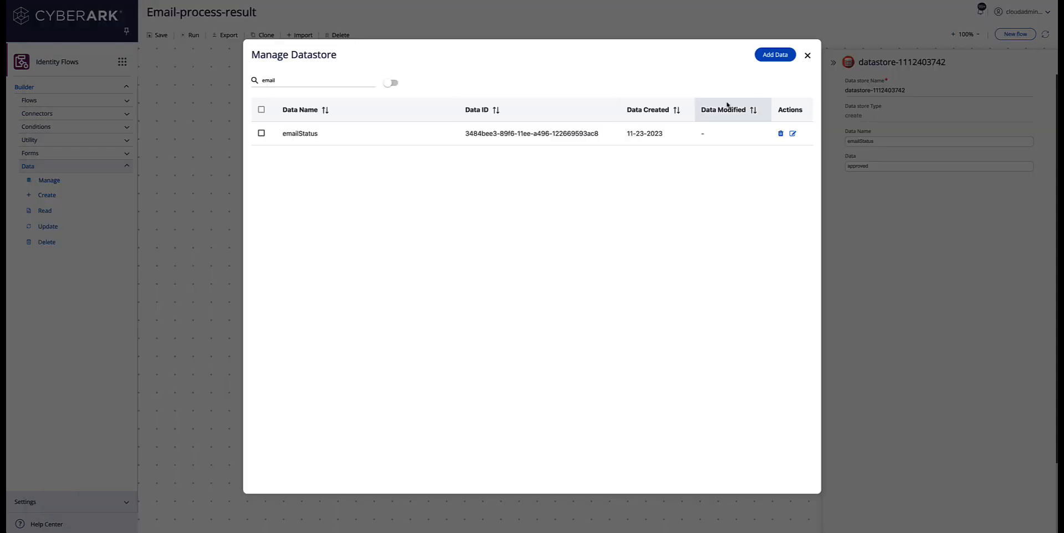
pyautogui.click(792, 133)
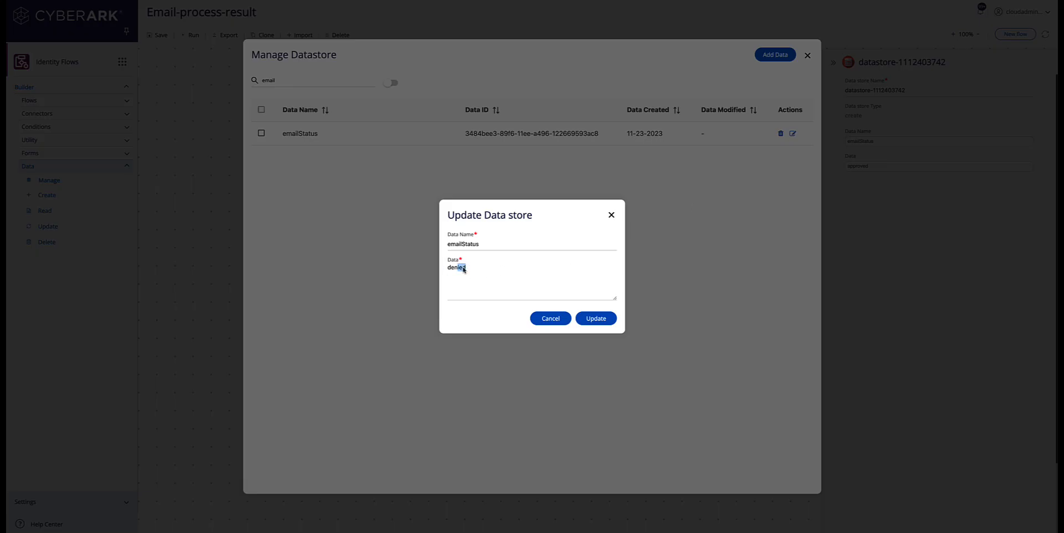
pyautogui.moveTo(467, 267); pyautogui.dragTo(444, 270)
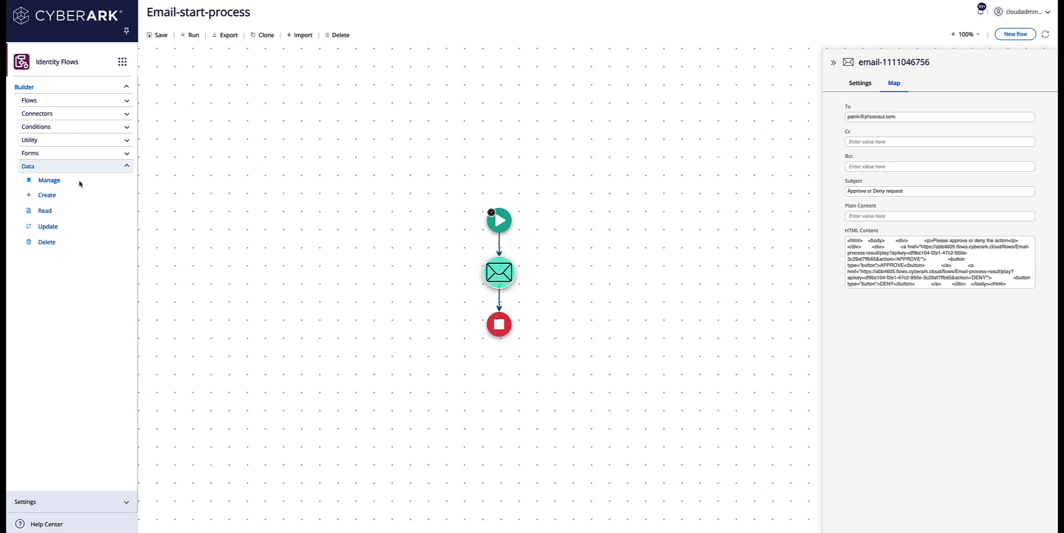
# Step: Insert a form step named 'data collector' between Start and Email
pyautogui.click(57, 154)
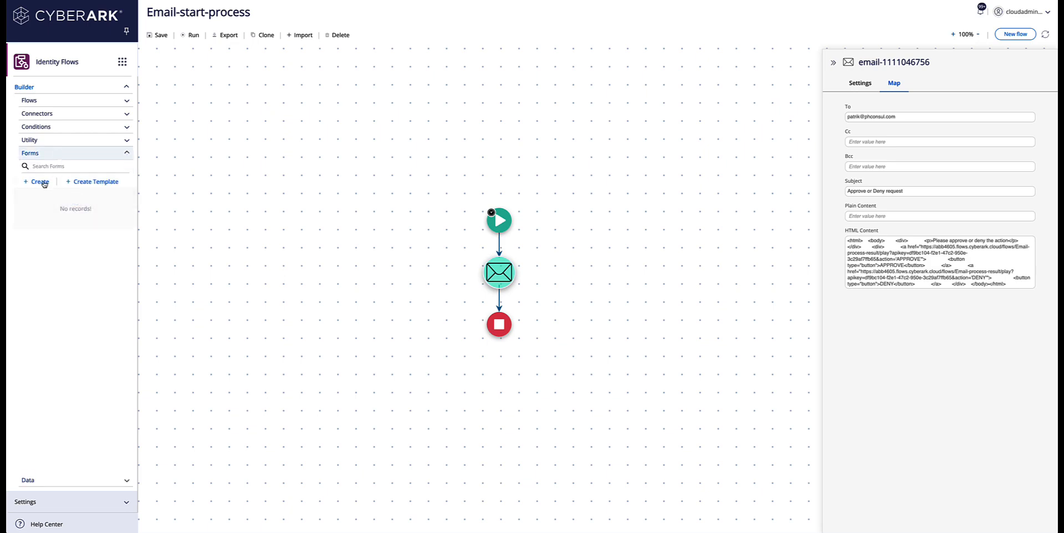
pyautogui.moveTo(44, 184); pyautogui.dragTo(507, 252)
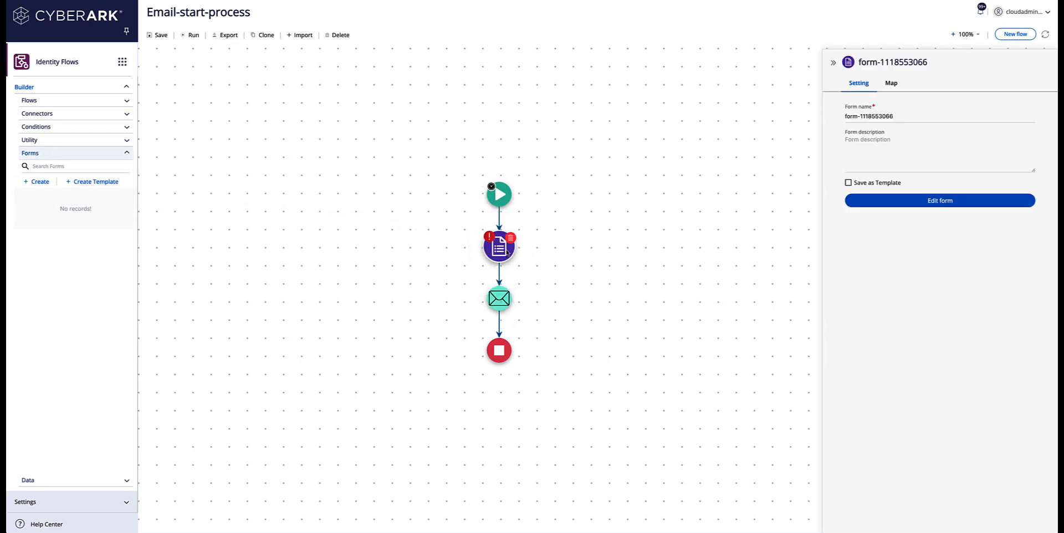
pyautogui.click(891, 85)
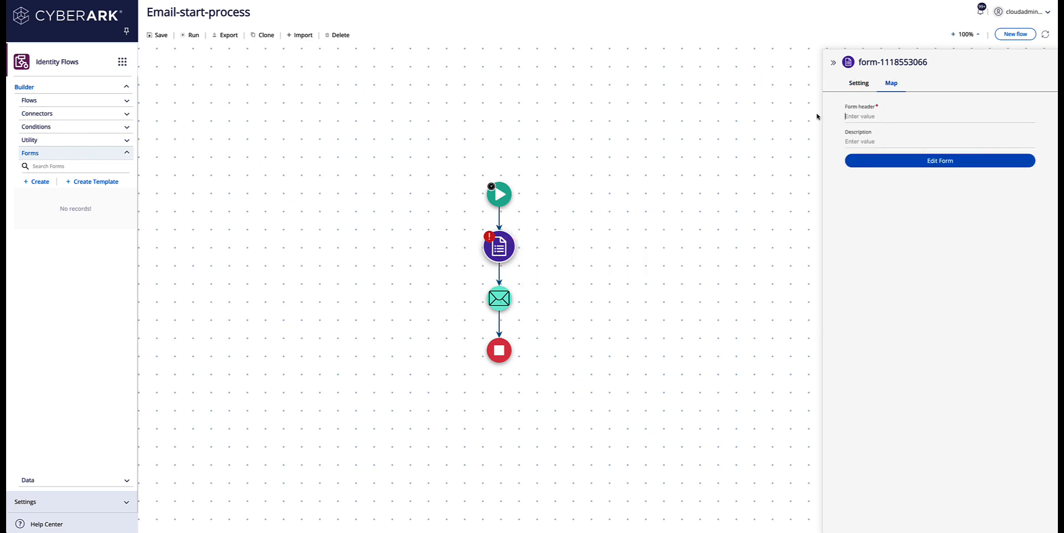
pyautogui.write('data collector')
# Step: Add a text area labelled 'Email address' to the form
pyautogui.click(914, 162)
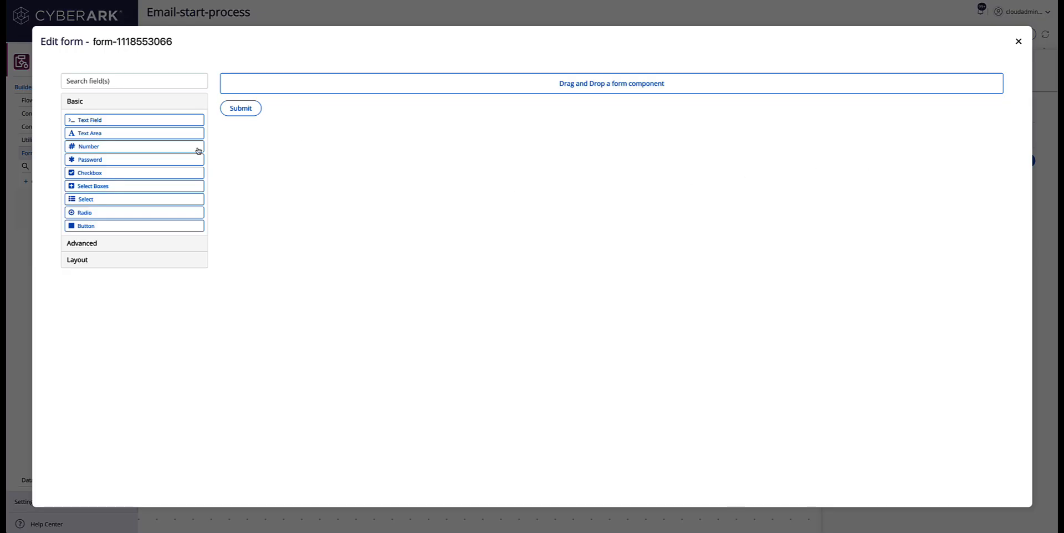
pyautogui.moveTo(101, 135); pyautogui.dragTo(291, 107)
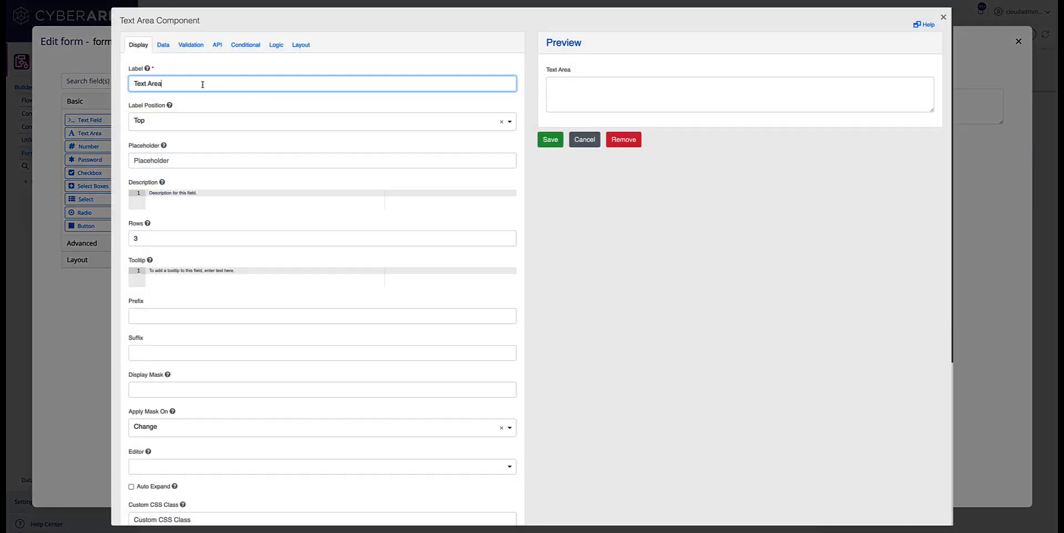
pyautogui.moveTo(202, 84); pyautogui.dragTo(85, 78)
pyautogui.write('Email address')
pyautogui.click(541, 141)
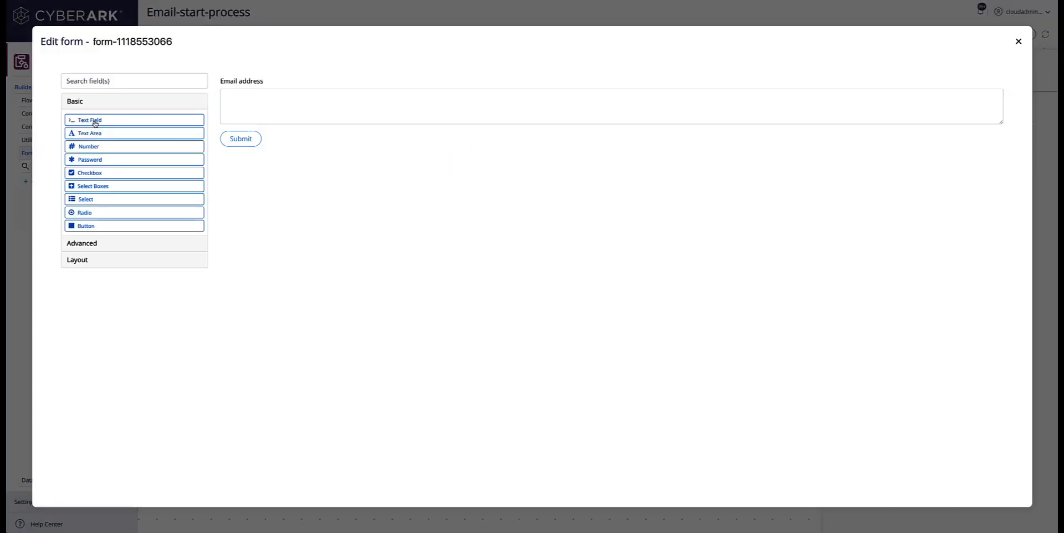
# Step: Add Button1 and Button2 text fields below Email address, then close the form editor
pyautogui.moveTo(100, 124); pyautogui.dragTo(266, 136)
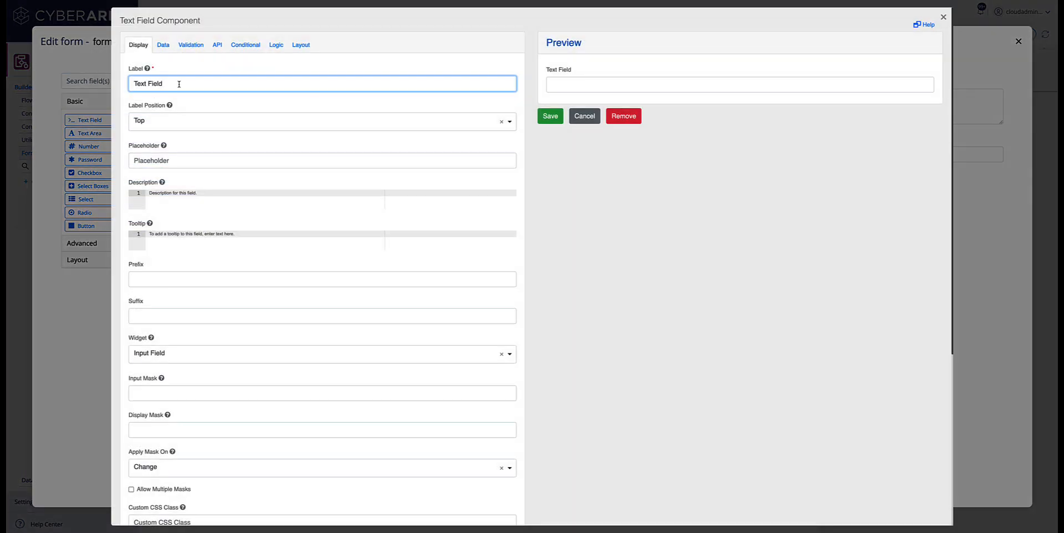
pyautogui.hotkey('ctrl', 'a')
pyautogui.write('Button')
pyautogui.click(548, 115)
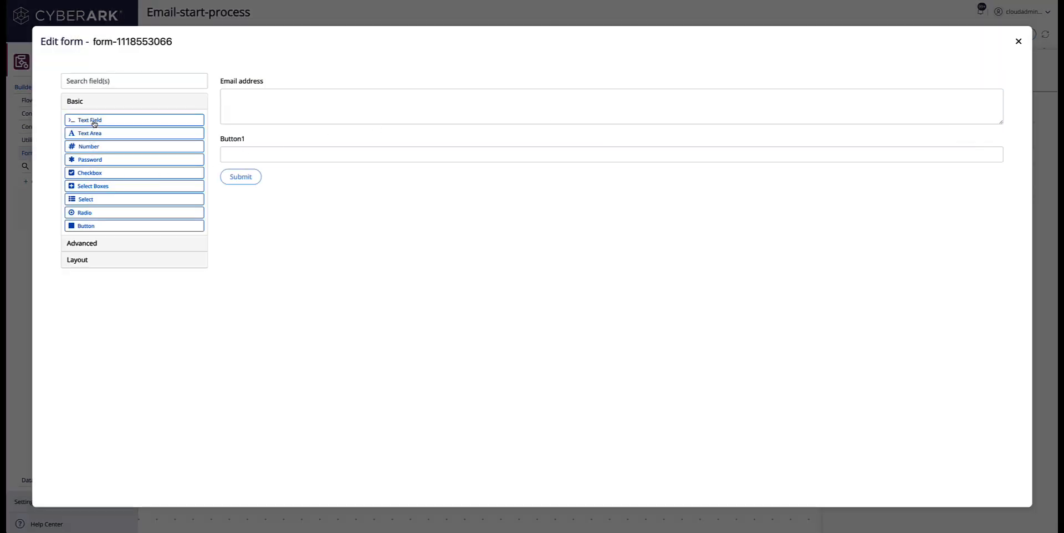
pyautogui.moveTo(93, 121); pyautogui.dragTo(256, 180)
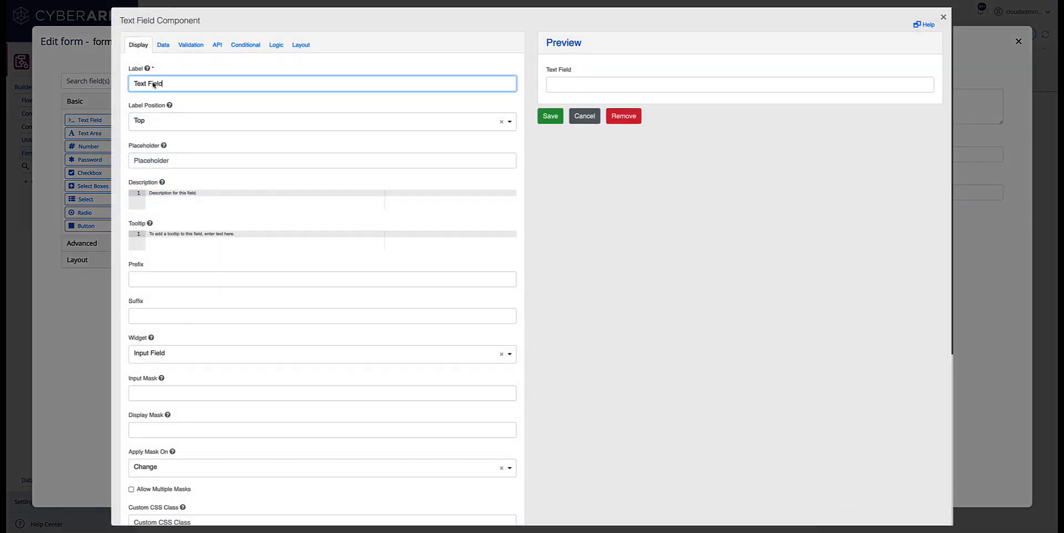
pyautogui.moveTo(163, 84); pyautogui.dragTo(87, 82)
pyautogui.write('Button2')
pyautogui.click(550, 116)
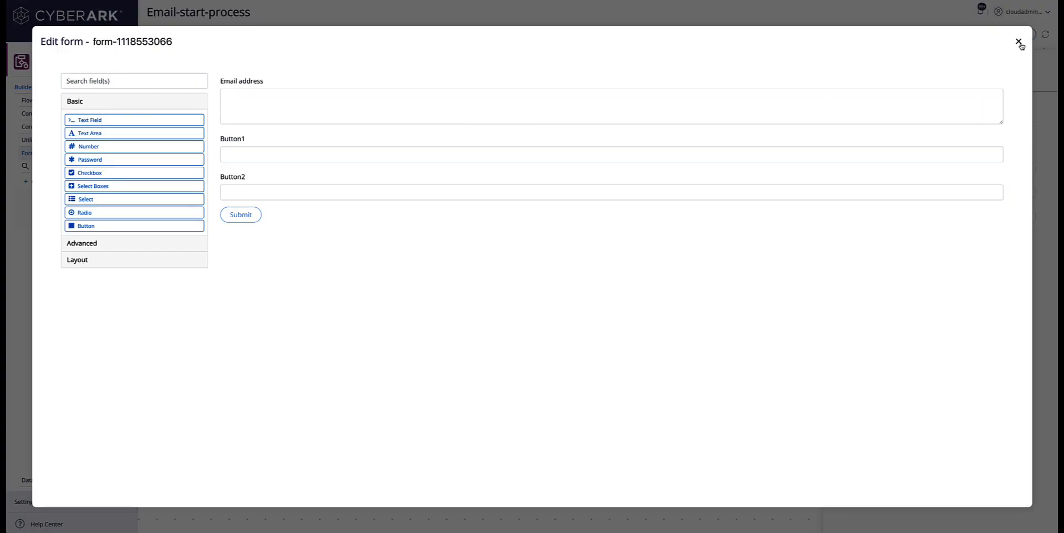
pyautogui.click(1019, 42)
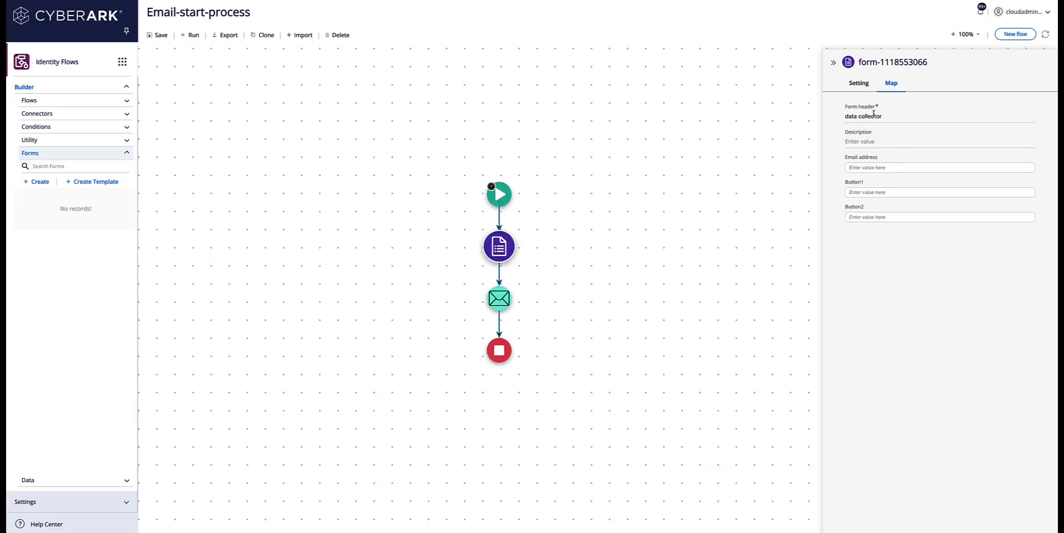
# Step: Replace the email step's hard-coded recipient with the form's Email address variable
pyautogui.click(499, 303)
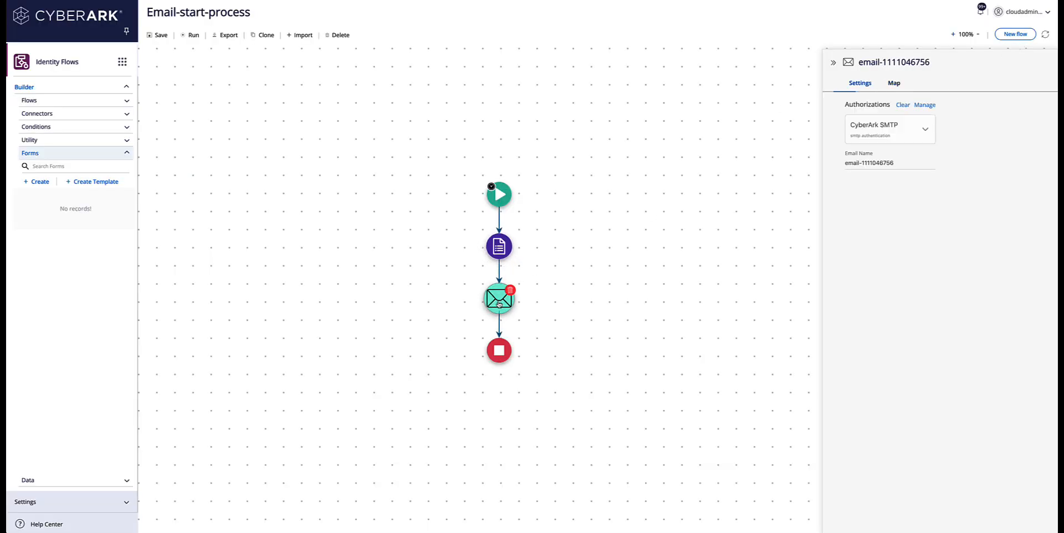
pyautogui.click(894, 84)
pyautogui.moveTo(899, 117); pyautogui.dragTo(810, 113)
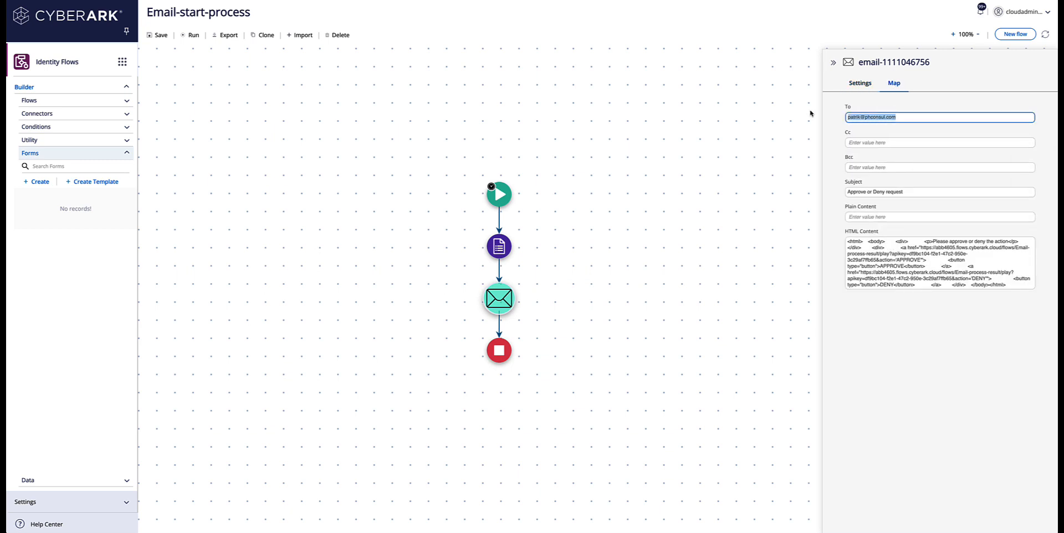
pyautogui.press('BackSpace')
pyautogui.click(758, 192)
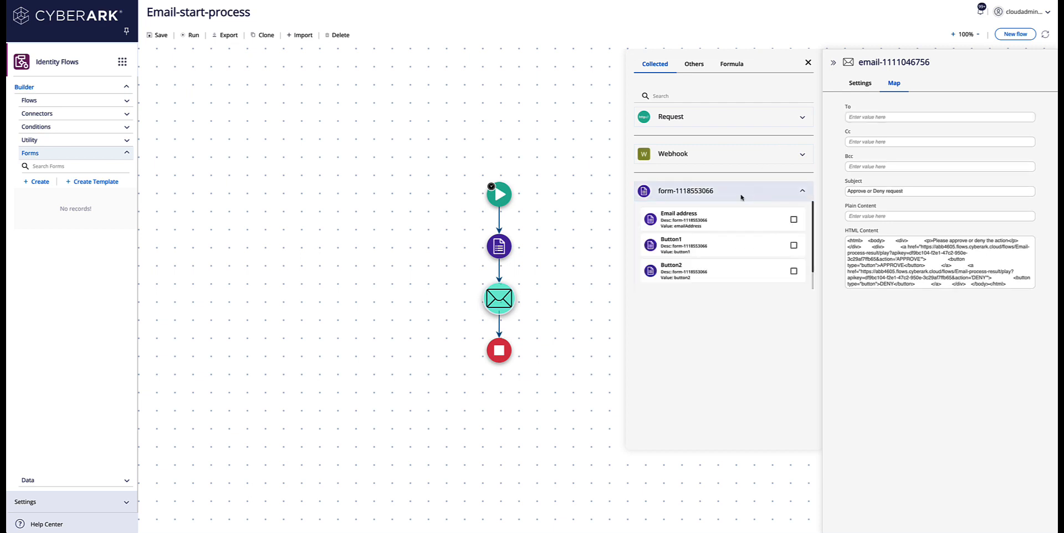
pyautogui.click(680, 221)
# Step: Replace APPROVE and DENY in the email HTML with the button1 and button2 variables
pyautogui.moveTo(904, 267); pyautogui.dragTo(882, 266)
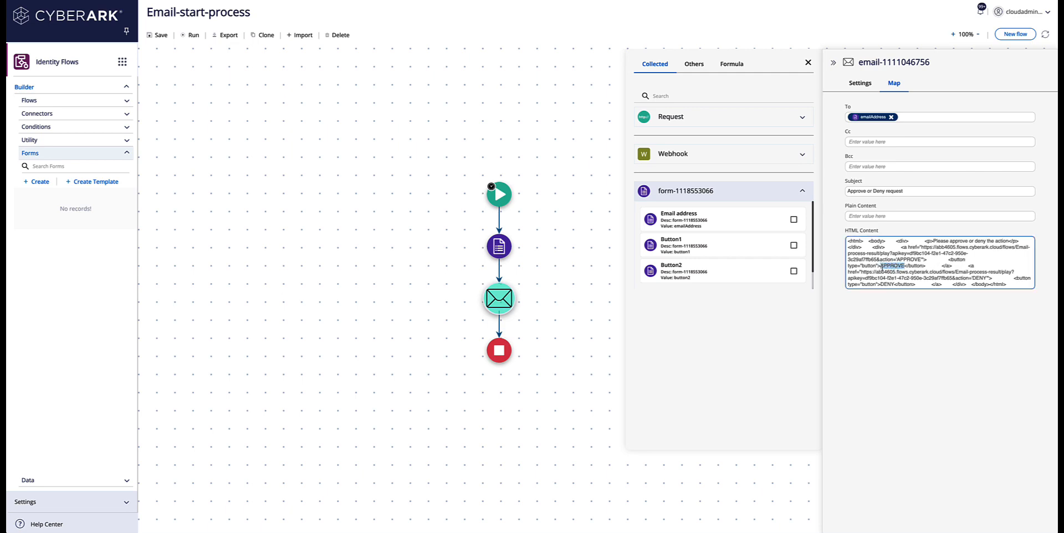
pyautogui.press('BackSpace')
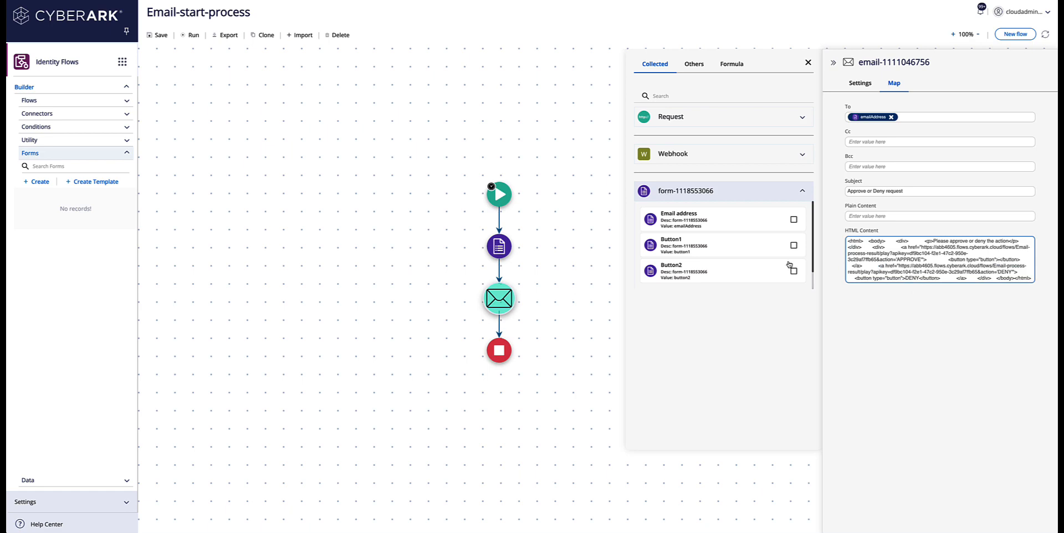
pyautogui.click(708, 247)
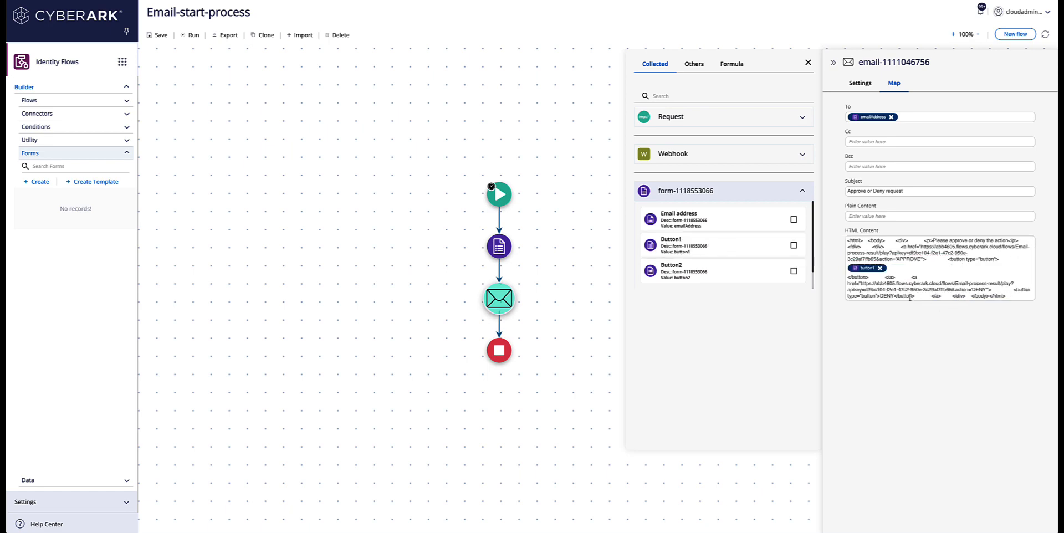
pyautogui.moveTo(894, 296); pyautogui.dragTo(881, 296)
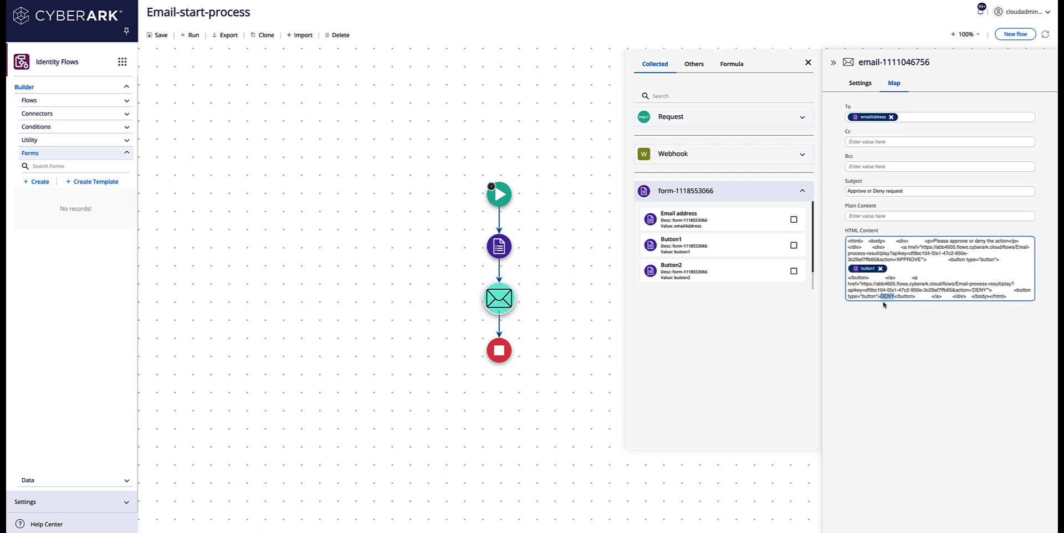
pyautogui.press('BackSpace')
pyautogui.click(709, 271)
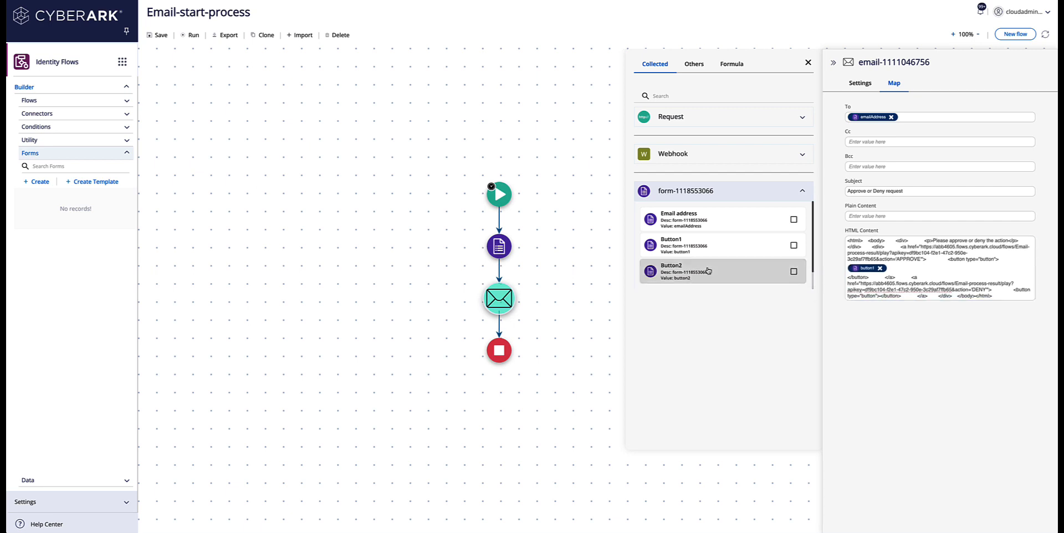
# Step: Save and run the flow, submitting a test email address with labels 'The approve button' and 'The deny button'
pyautogui.click(158, 35)
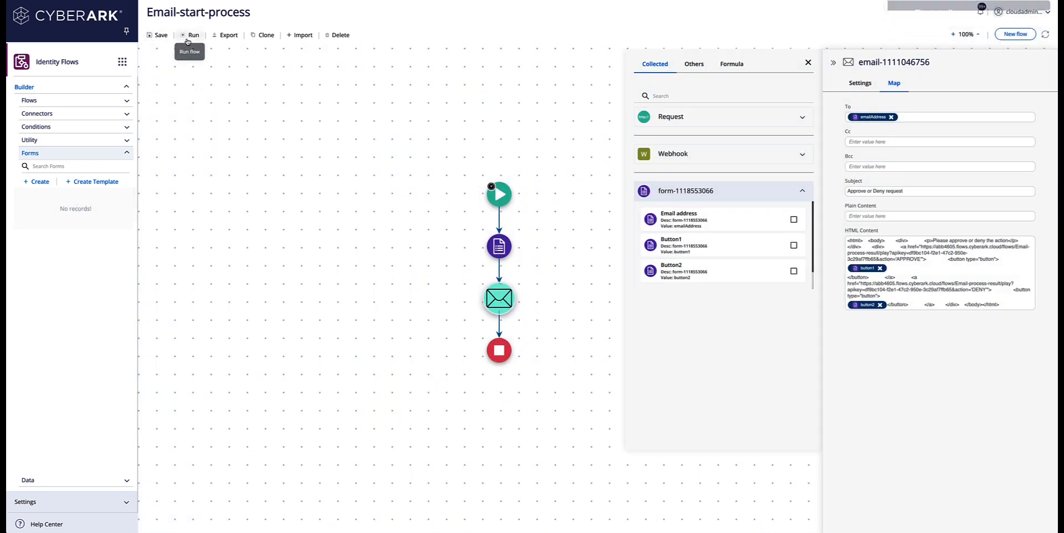
pyautogui.click(186, 37)
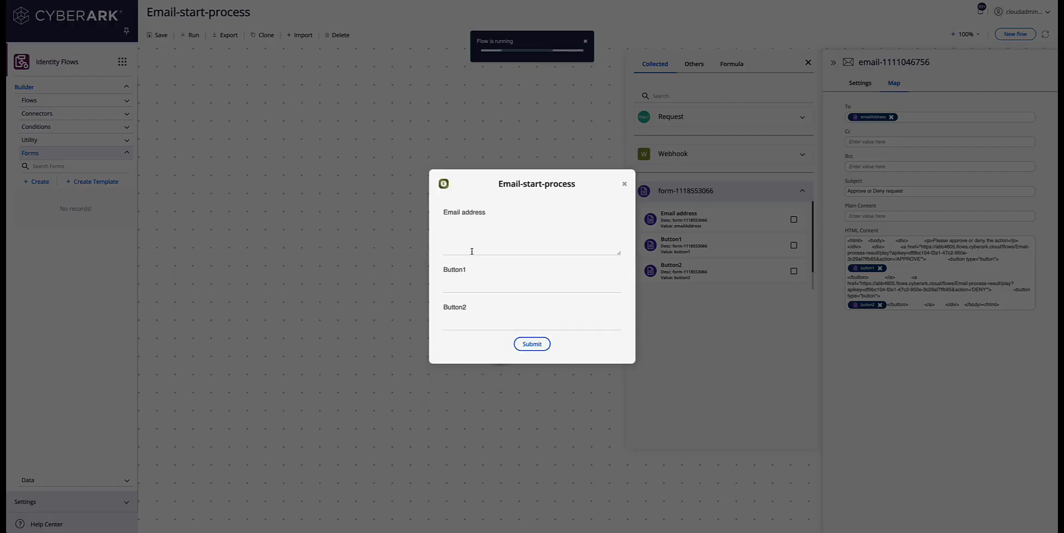
pyautogui.click(472, 243)
pyautogui.press('Tab')
pyautogui.write('The approve butto')
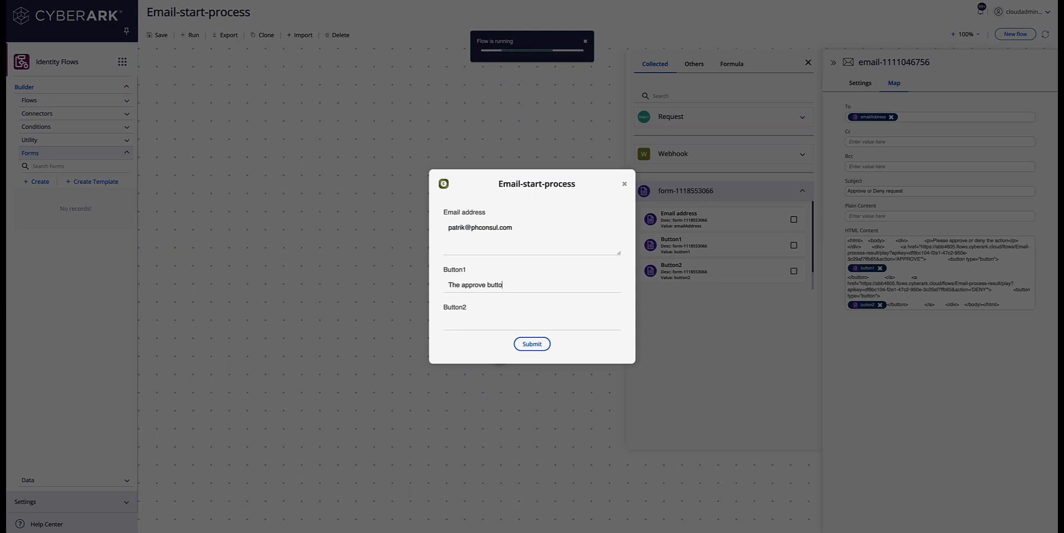
pyautogui.write('The deny button')
pyautogui.click(533, 344)
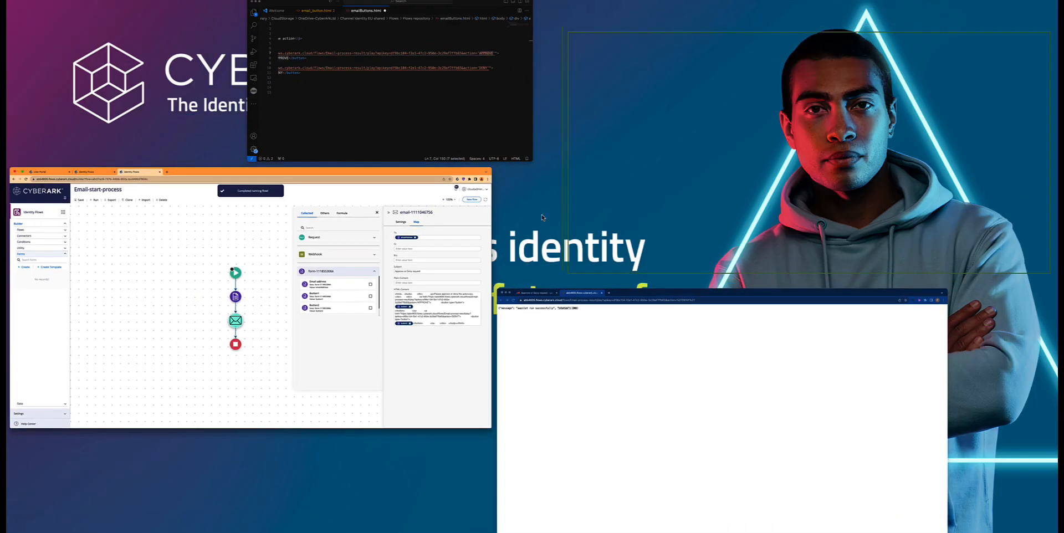
# Step: Close the JSON response and view the received Approve or Deny email in Gmail
pyautogui.click(635, 368)
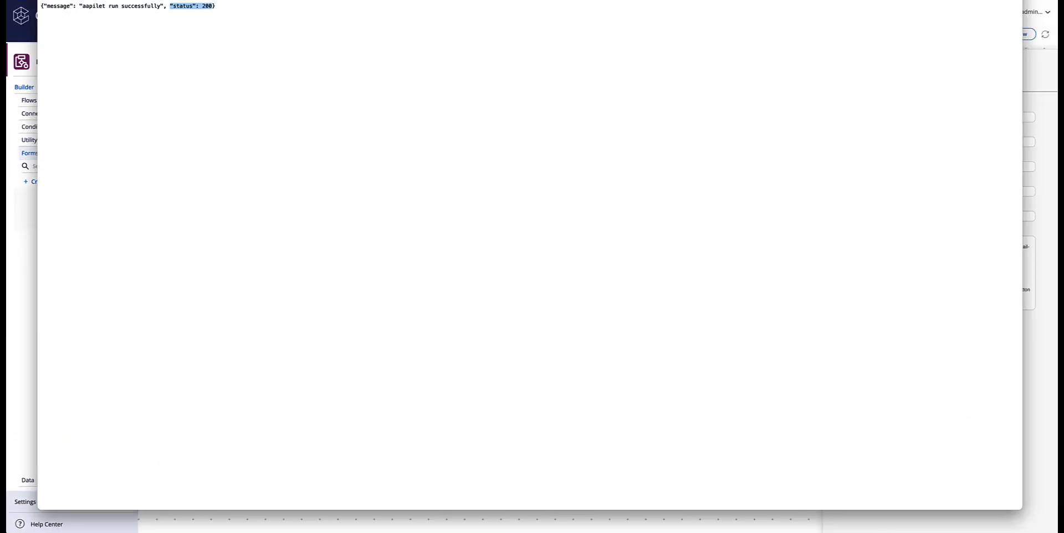
pyautogui.press('super+w')
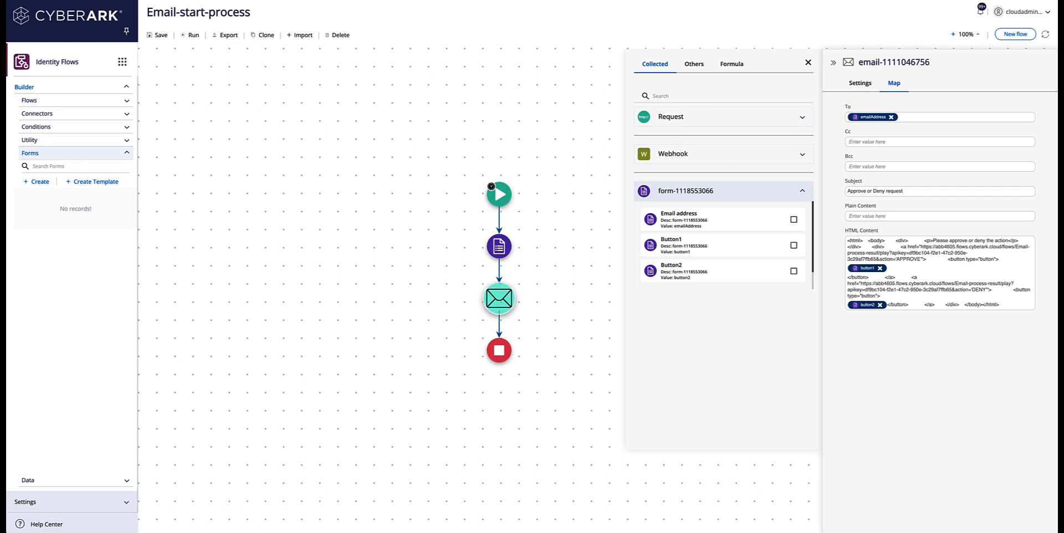
pyautogui.moveTo(0, 1); pyautogui.dragTo(631, 1)
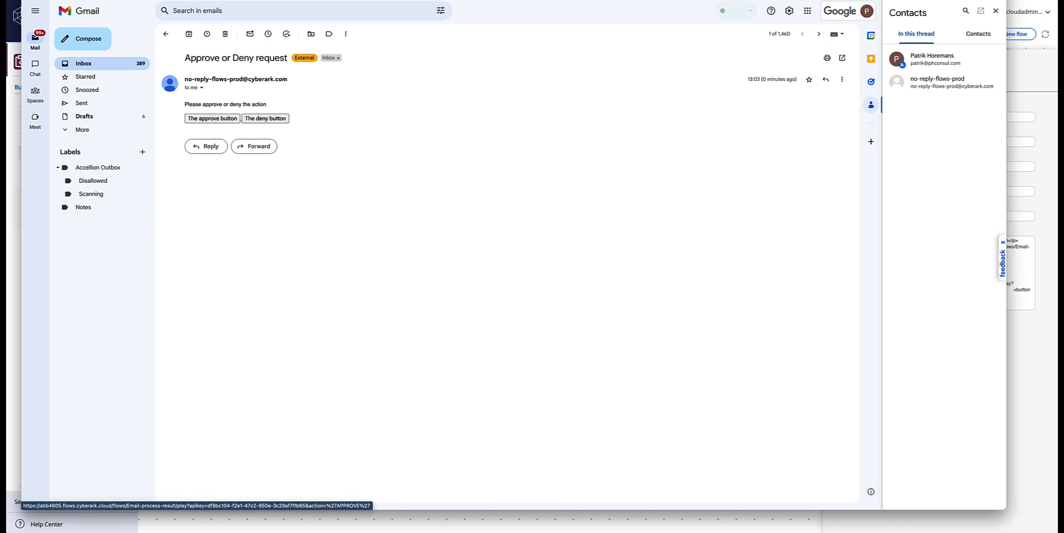
pyautogui.click(848, 0)
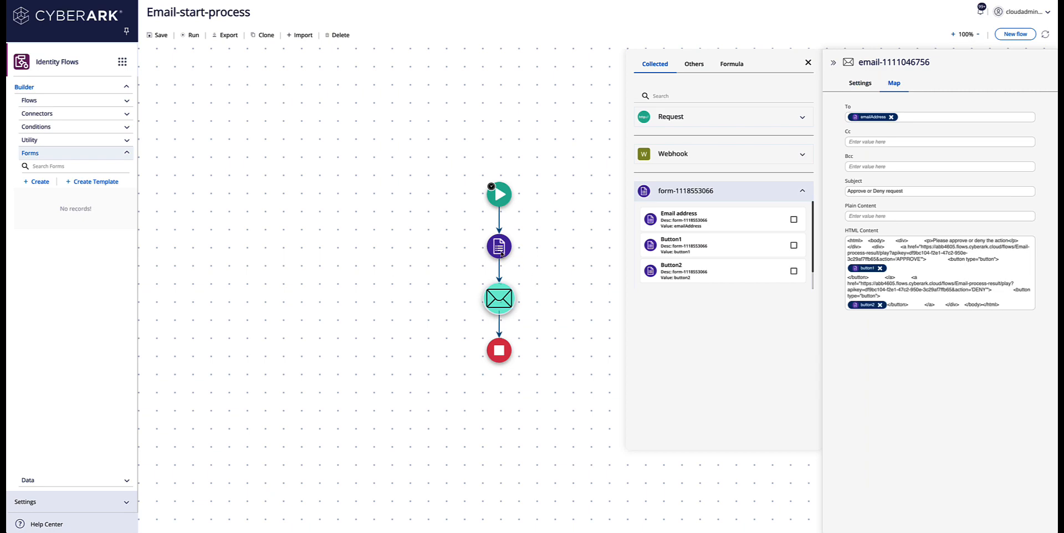
# Step: Add a 'user to create' text field above Button1 in the form
pyautogui.click(509, 250)
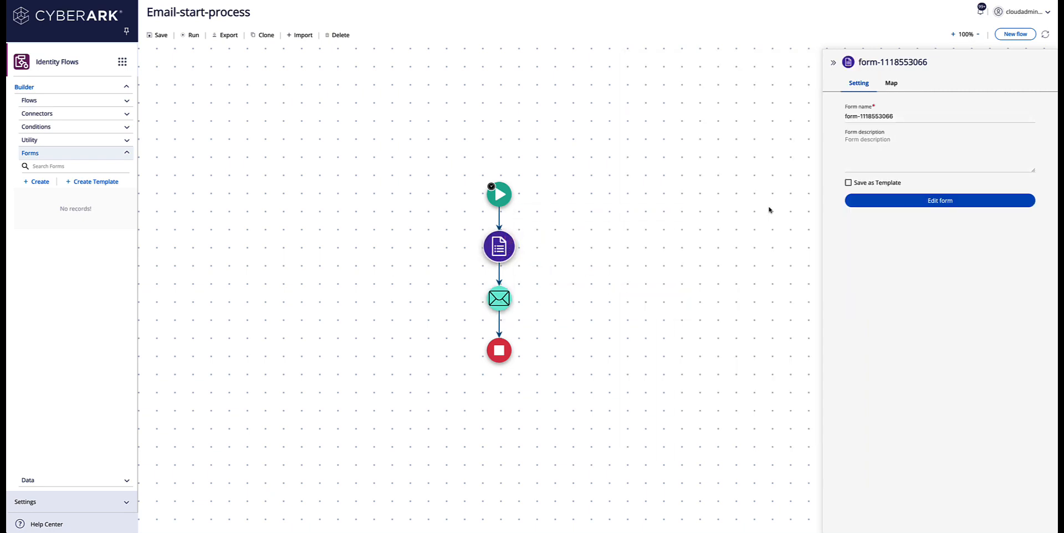
pyautogui.click(943, 201)
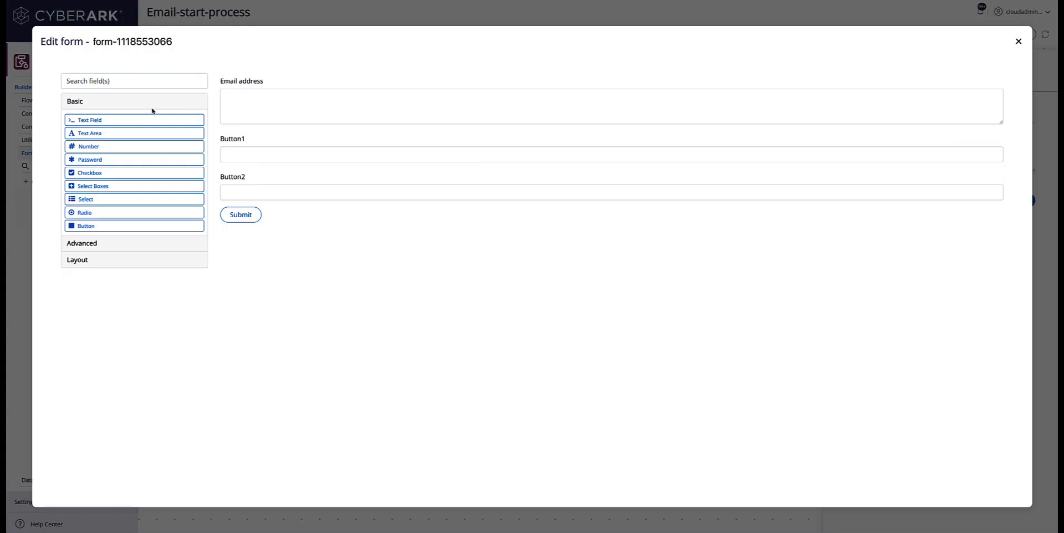
pyautogui.moveTo(133, 119); pyautogui.dragTo(293, 138)
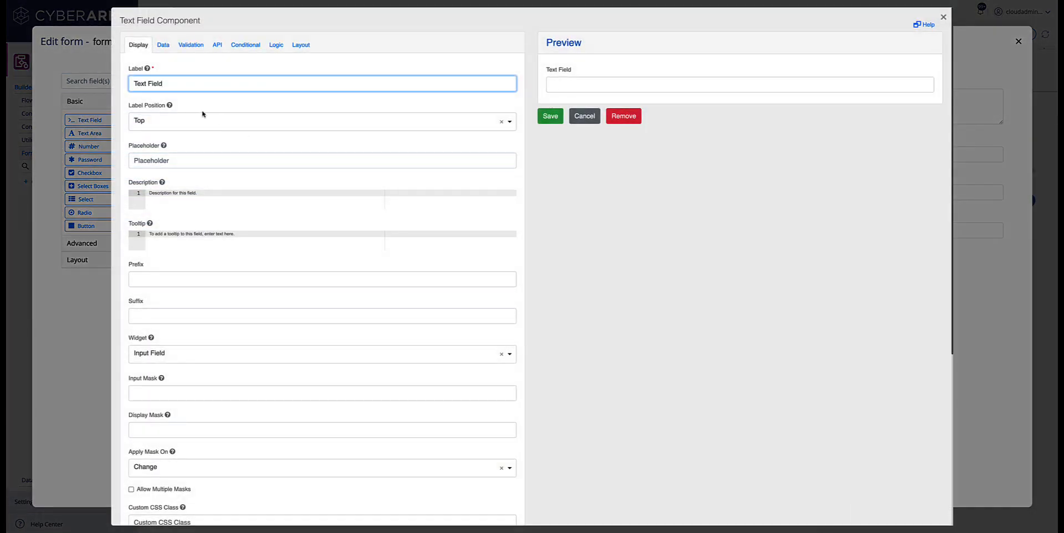
pyautogui.write('user to creatte')
pyautogui.click(550, 116)
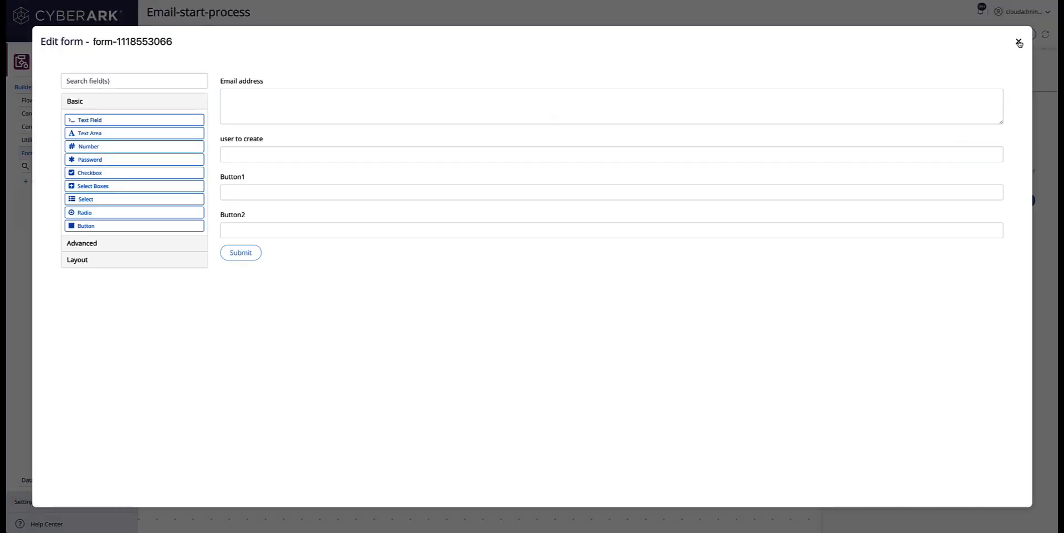
pyautogui.click(1019, 42)
# Step: Append &userToCreate= with the form's user-to-create value to the email's approve link
pyautogui.click(511, 305)
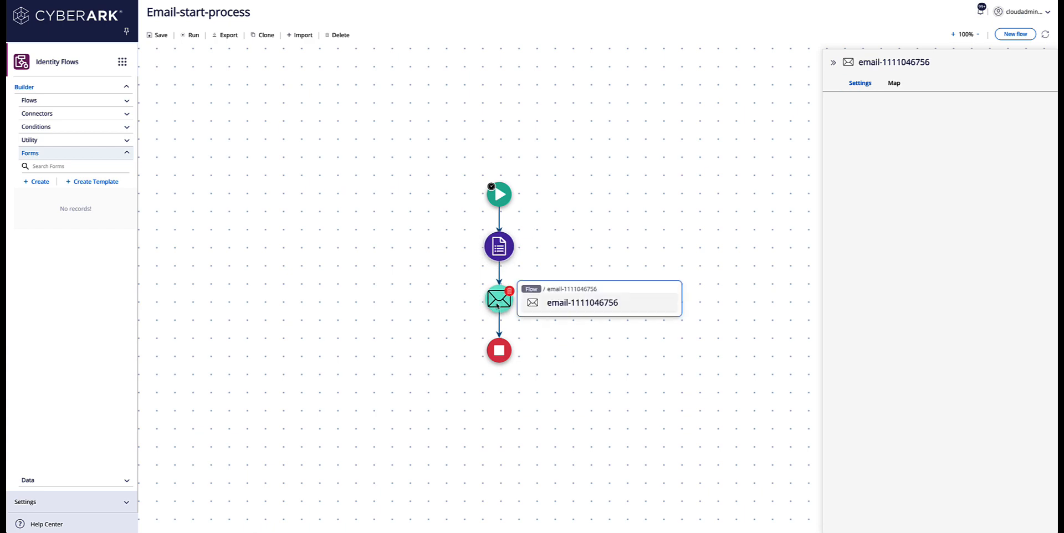
pyautogui.click(893, 83)
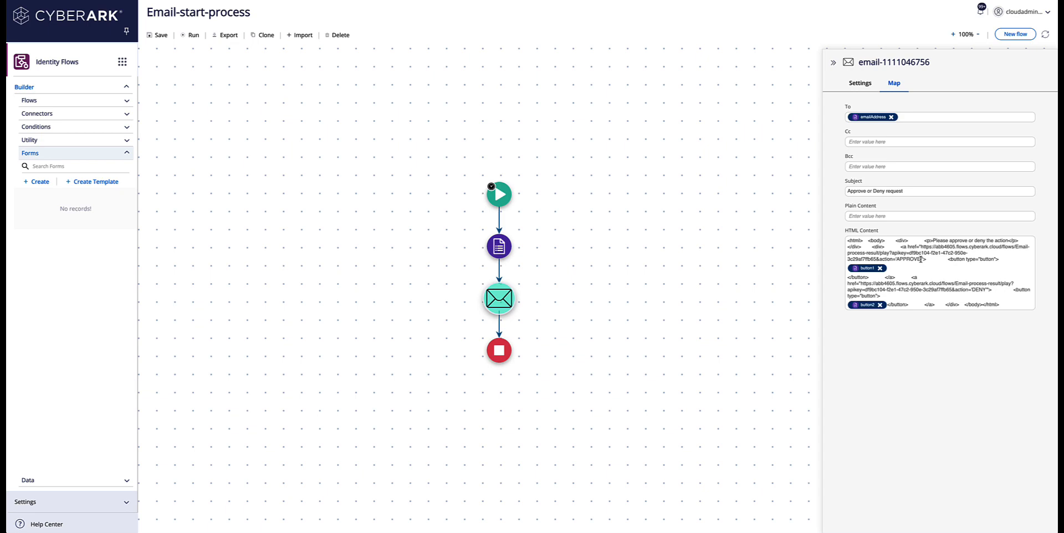
pyautogui.click(952, 261)
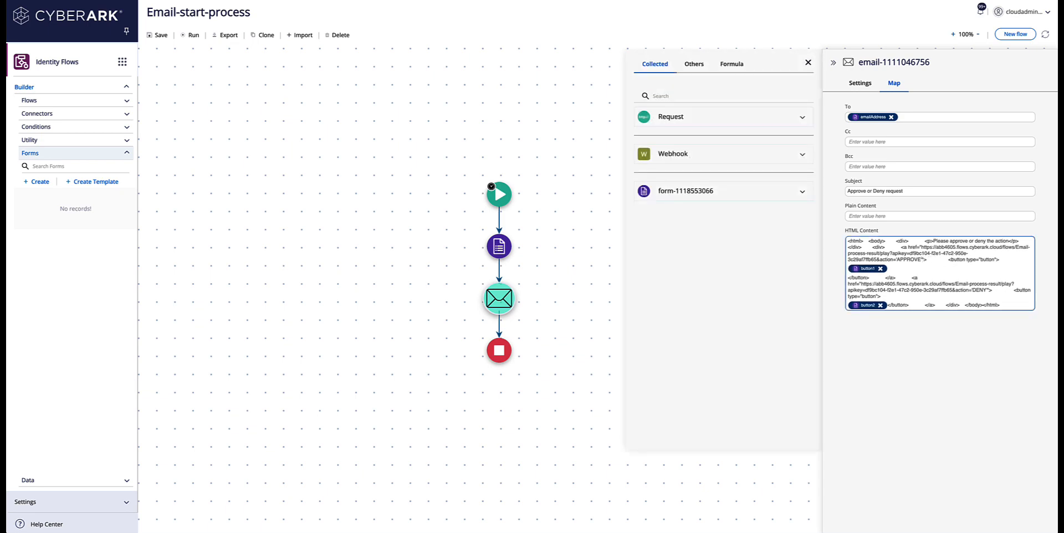
pyautogui.write('&')
pyautogui.write('user')
pyautogui.write('ToC')
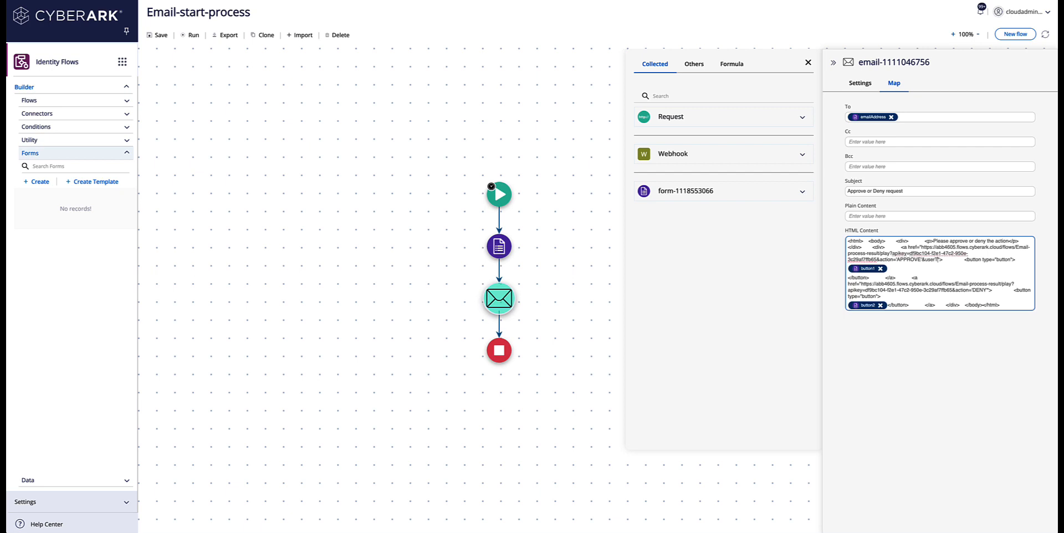
pyautogui.write('reate=')
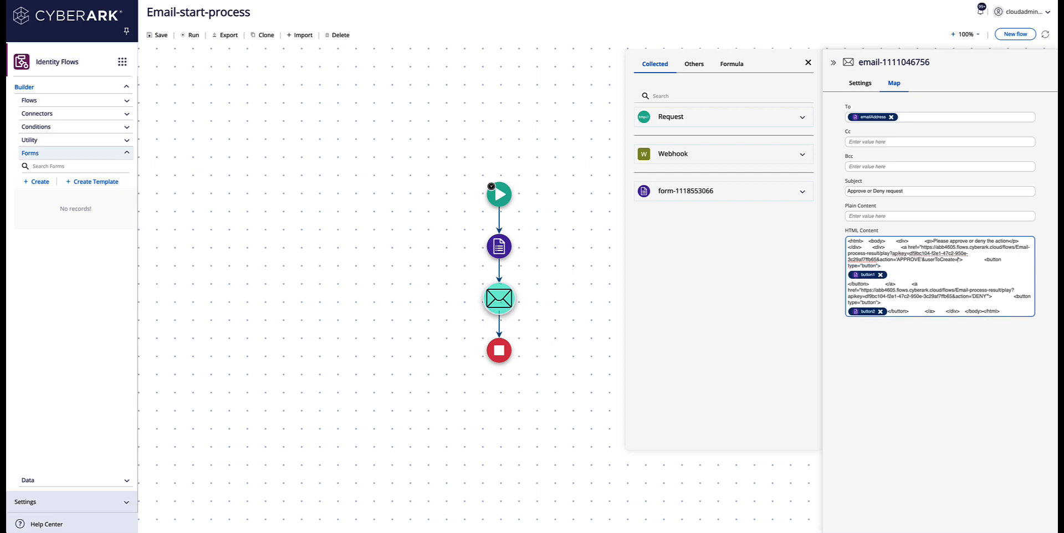
pyautogui.click(801, 195)
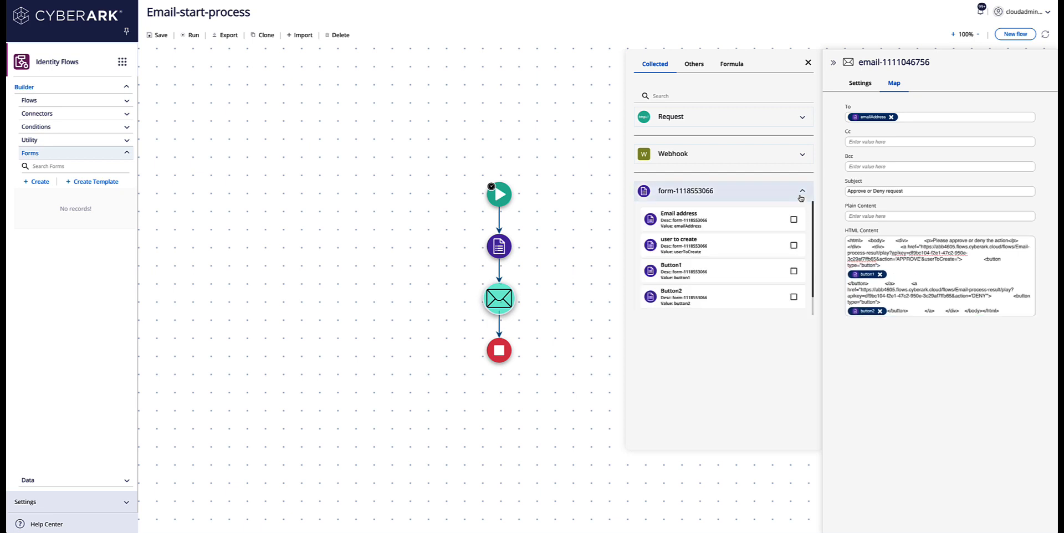
pyautogui.click(701, 246)
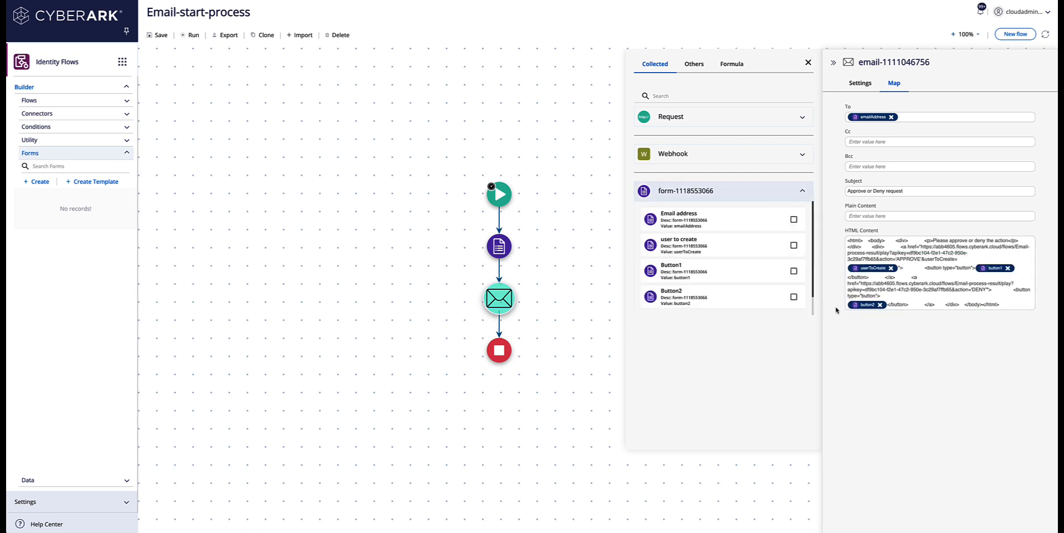
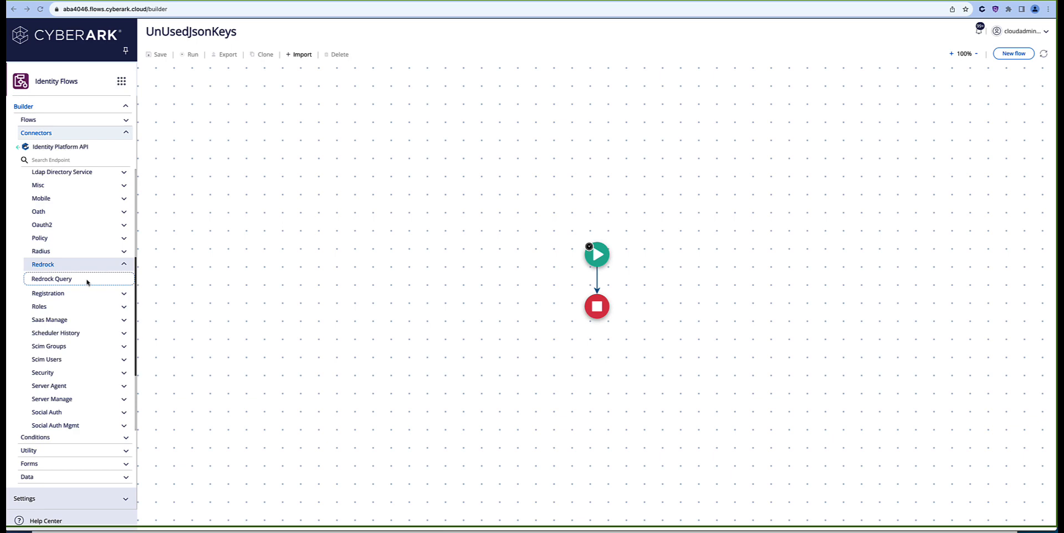
# Step: Add a Redrock Query step authorized with CyberArkIdentityTenant, with hostname flowstutorial.id.cyberark.cloud
pyautogui.moveTo(87, 281); pyautogui.dragTo(600, 281)
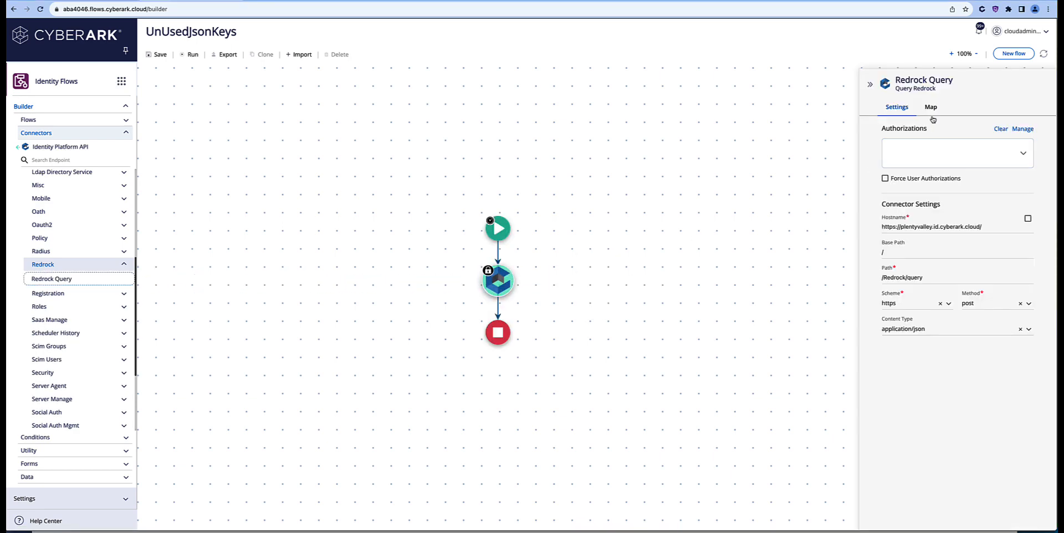
pyautogui.click(929, 151)
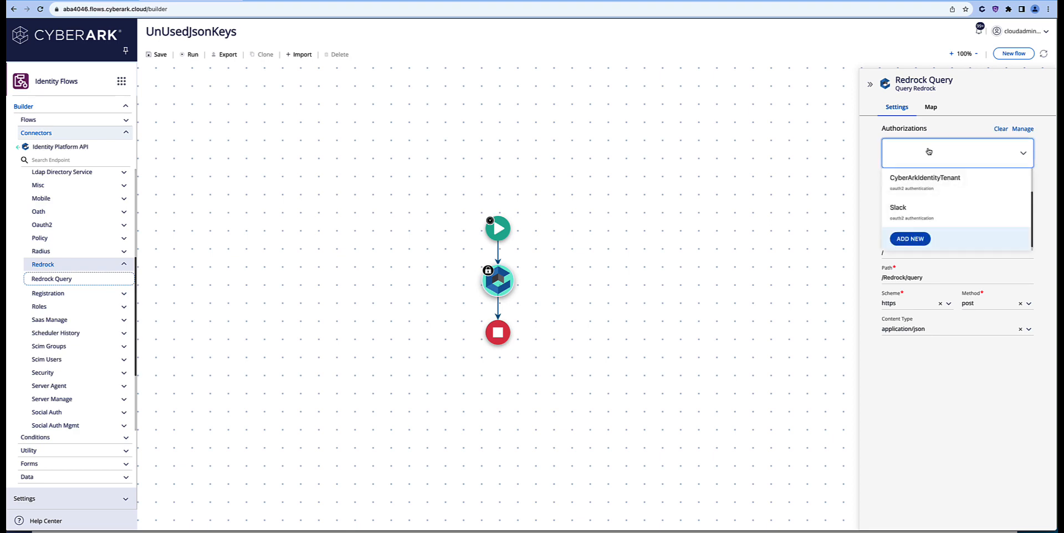
pyautogui.click(932, 178)
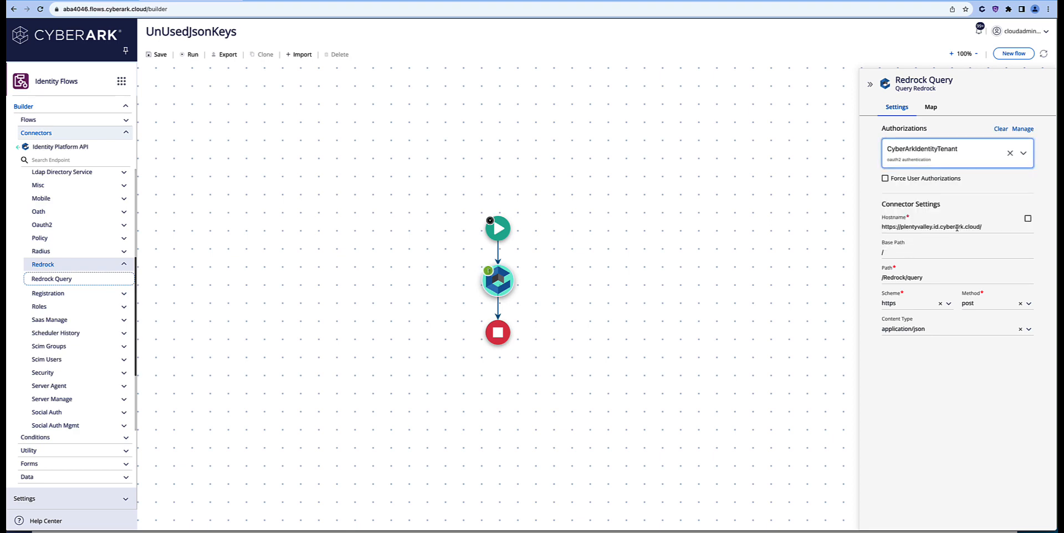
pyautogui.moveTo(933, 227); pyautogui.dragTo(844, 228)
pyautogui.write('flowstutor')
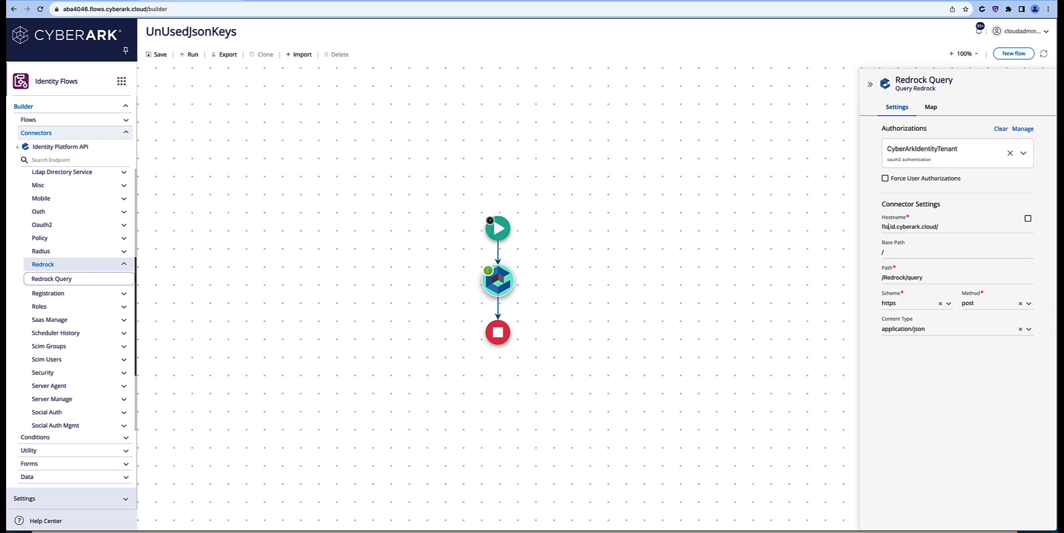
pyautogui.write('ial')
# Step: Set the Redrock Query Script type value to 'Select * from User' and run the flow
pyautogui.click(933, 108)
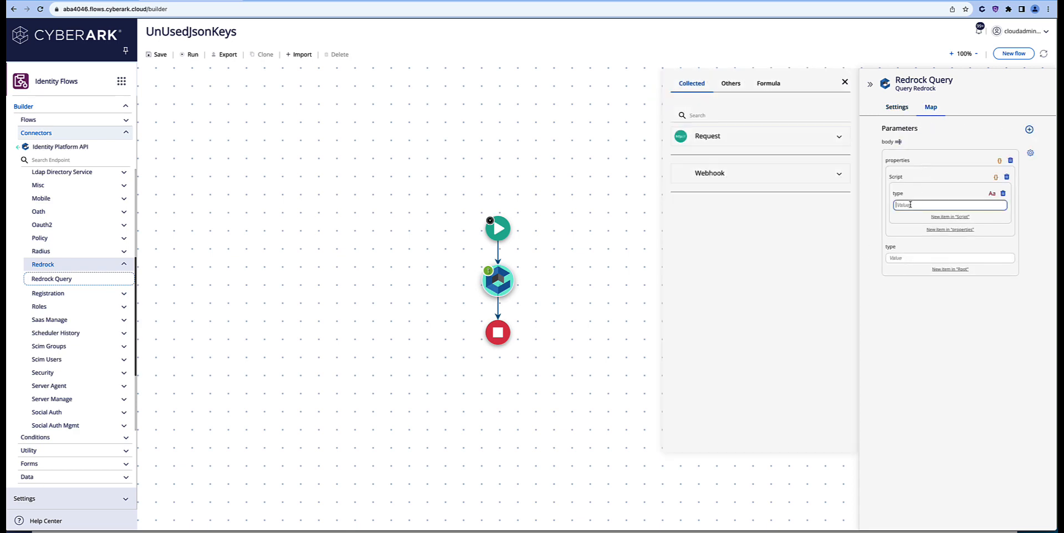
pyautogui.click(911, 205)
pyautogui.write('elect * from User')
pyautogui.click(894, 204)
pyautogui.write('S')
pyautogui.click(185, 58)
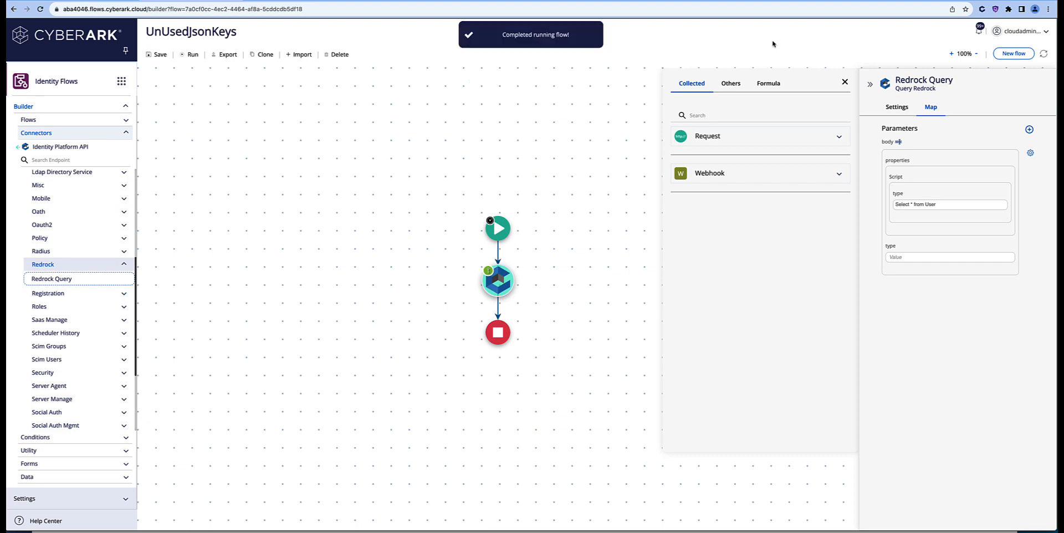
pyautogui.click(980, 31)
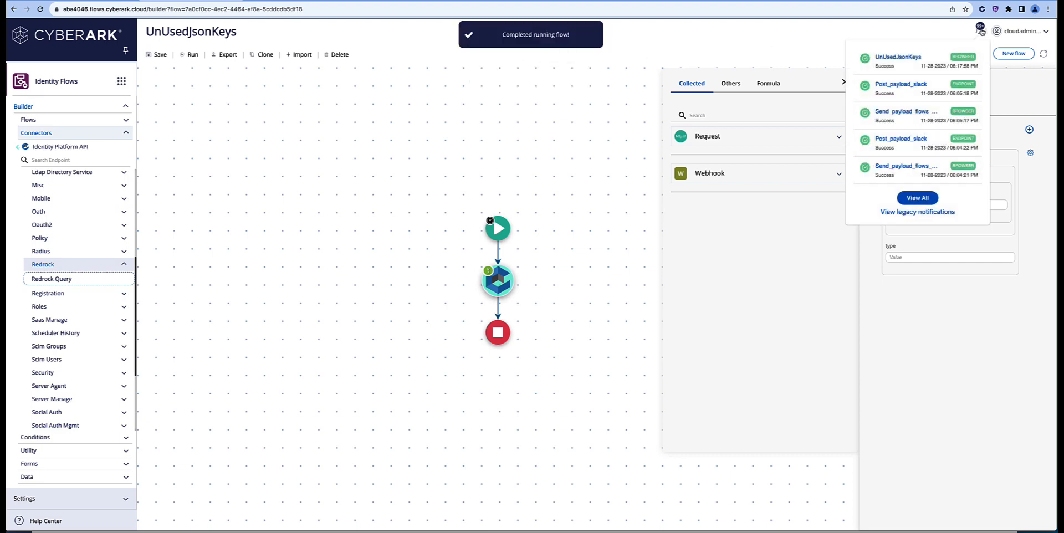
pyautogui.click(889, 59)
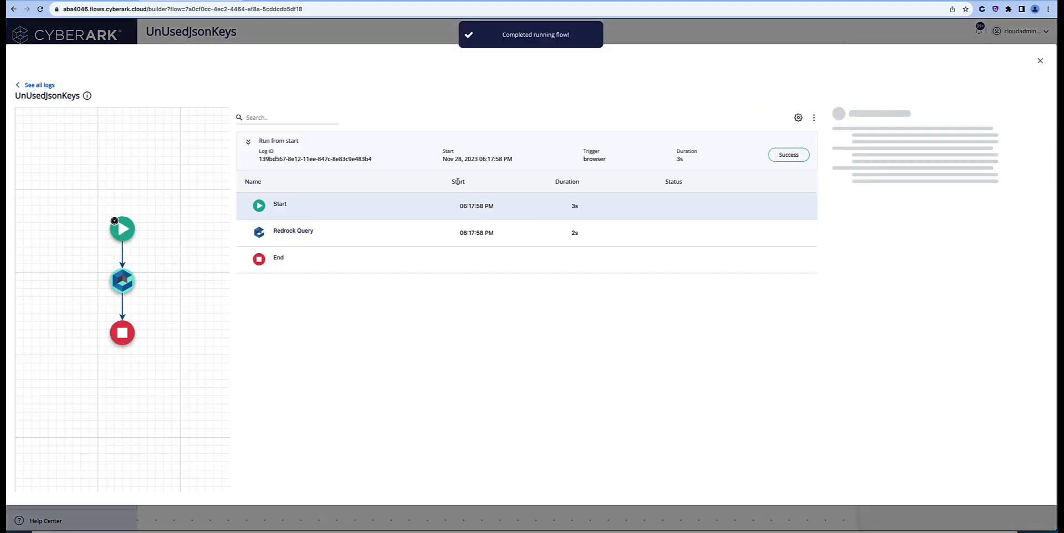
pyautogui.click(111, 286)
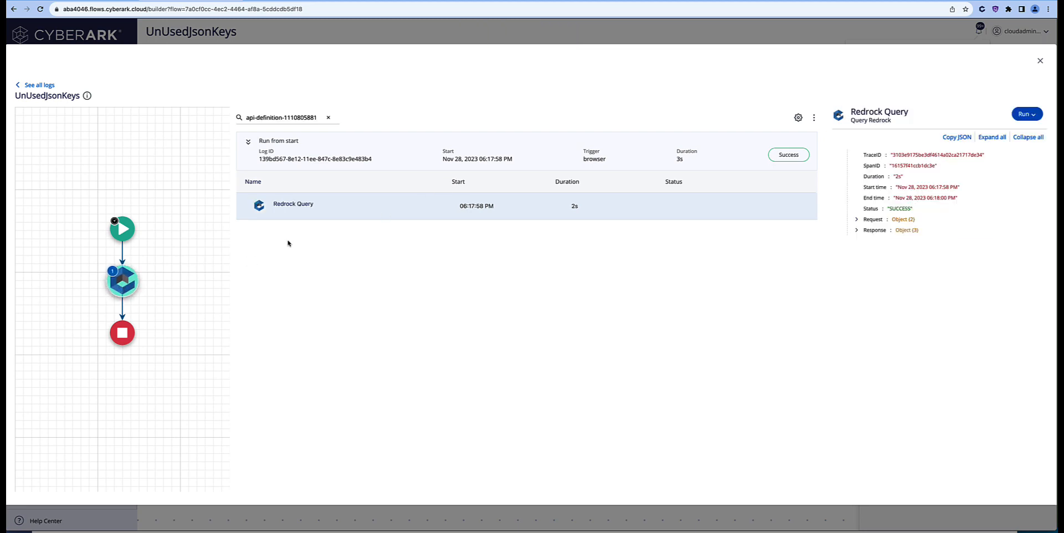
pyautogui.click(857, 230)
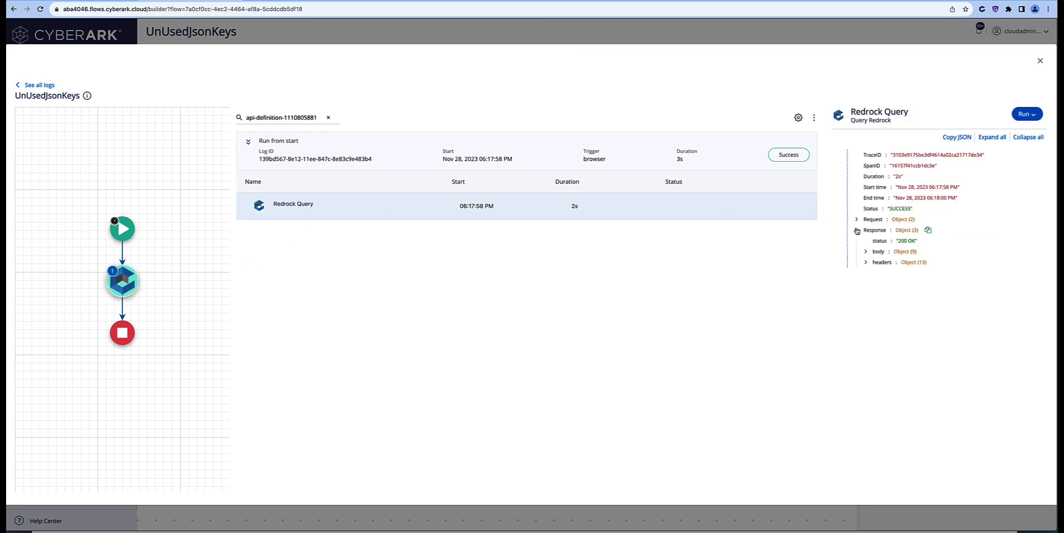
pyautogui.click(866, 252)
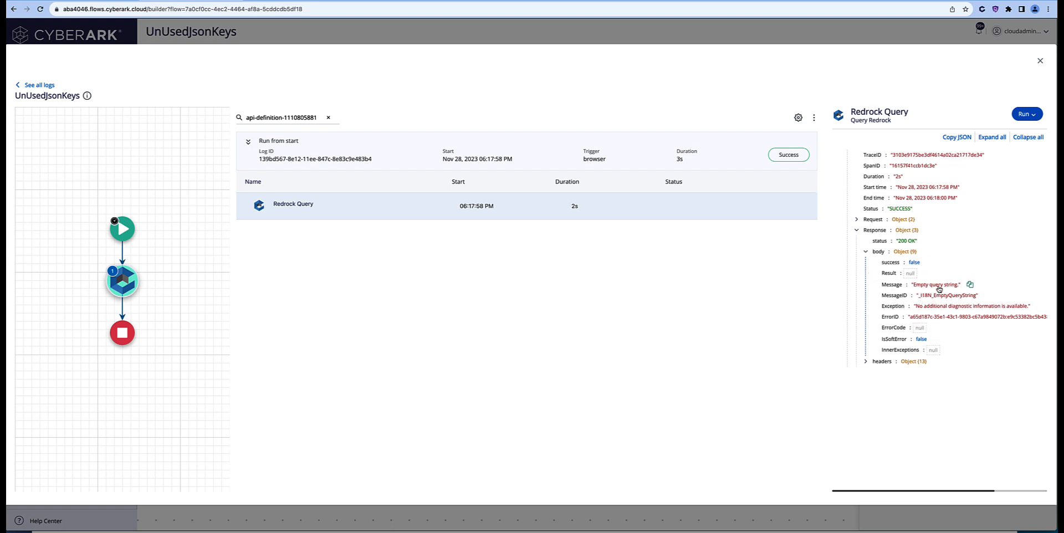
pyautogui.click(1040, 61)
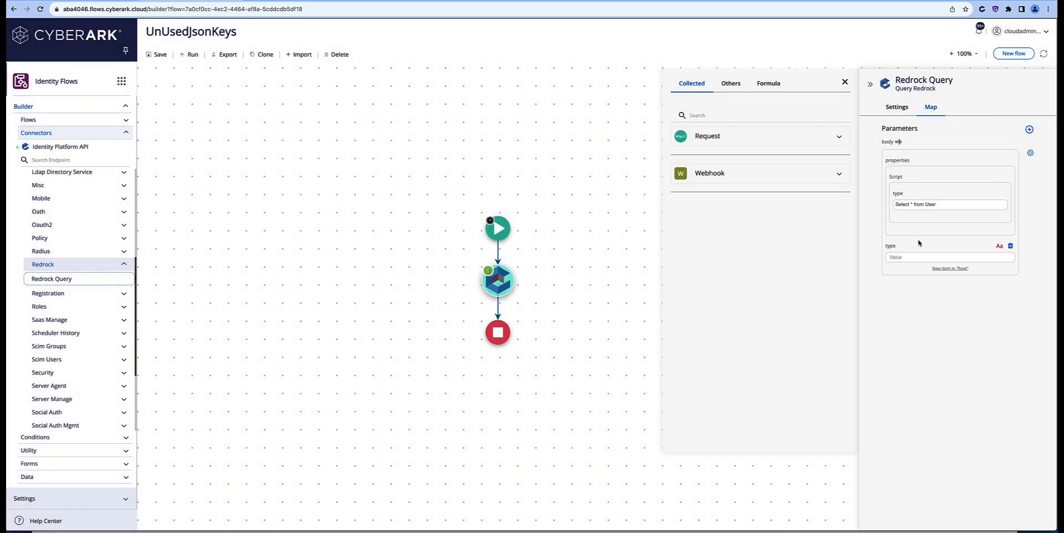
# Step: Edit the raw body JSON to drop the properties wrapper, leaving Script: 'Select * from User'
pyautogui.click(899, 143)
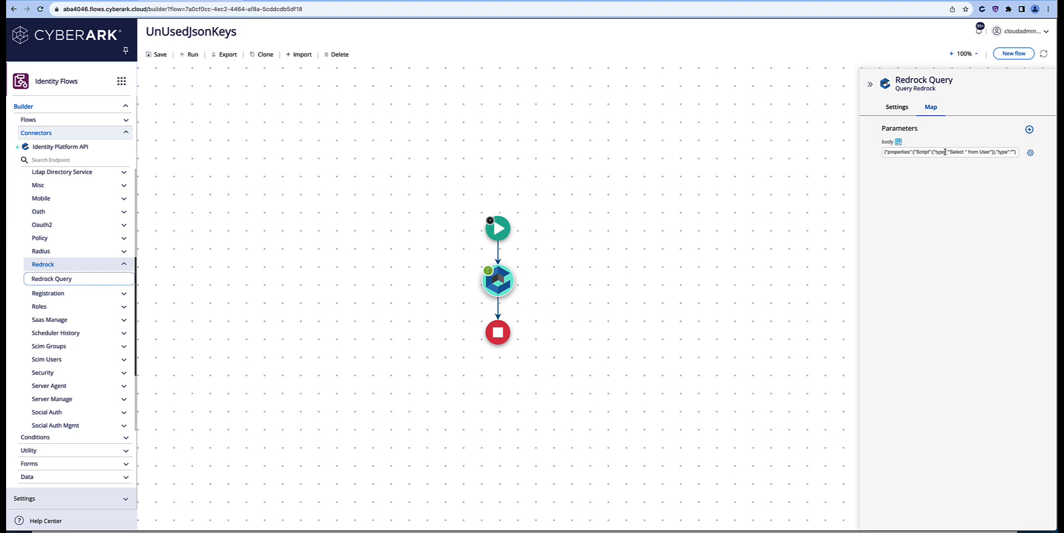
pyautogui.moveTo(934, 152); pyautogui.dragTo(883, 155)
pyautogui.press('BackSpace')
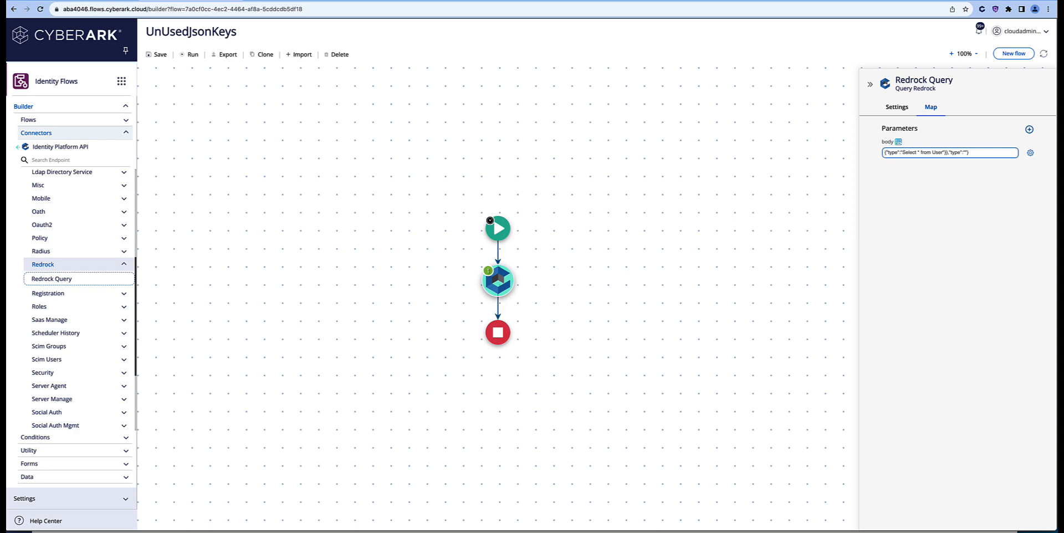
pyautogui.press('BackSpace')
pyautogui.press('BackSpace')
pyautogui.press('BackSpace')
pyautogui.press('BackSpace')
pyautogui.write('Script')
pyautogui.click(970, 152)
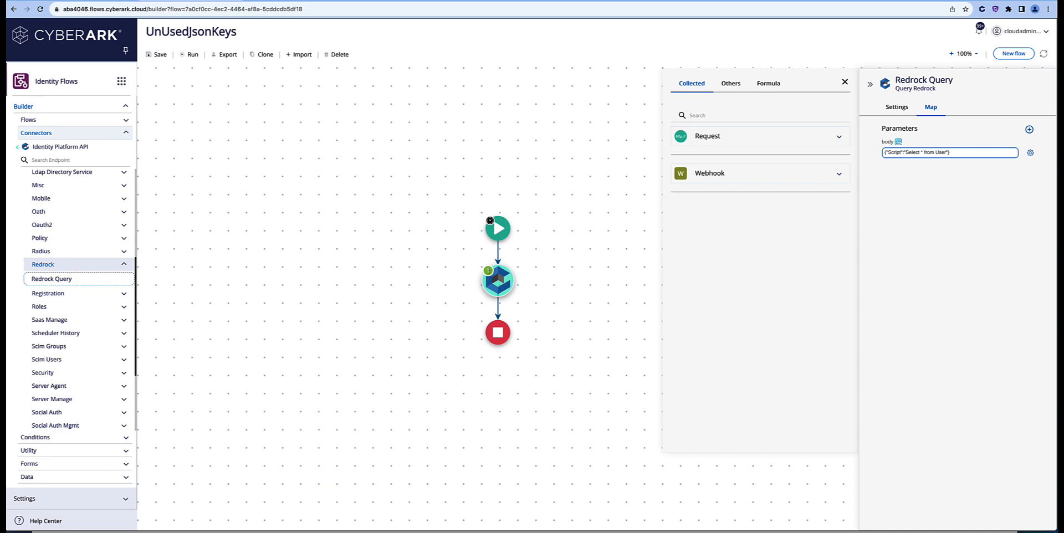
pyautogui.click(898, 142)
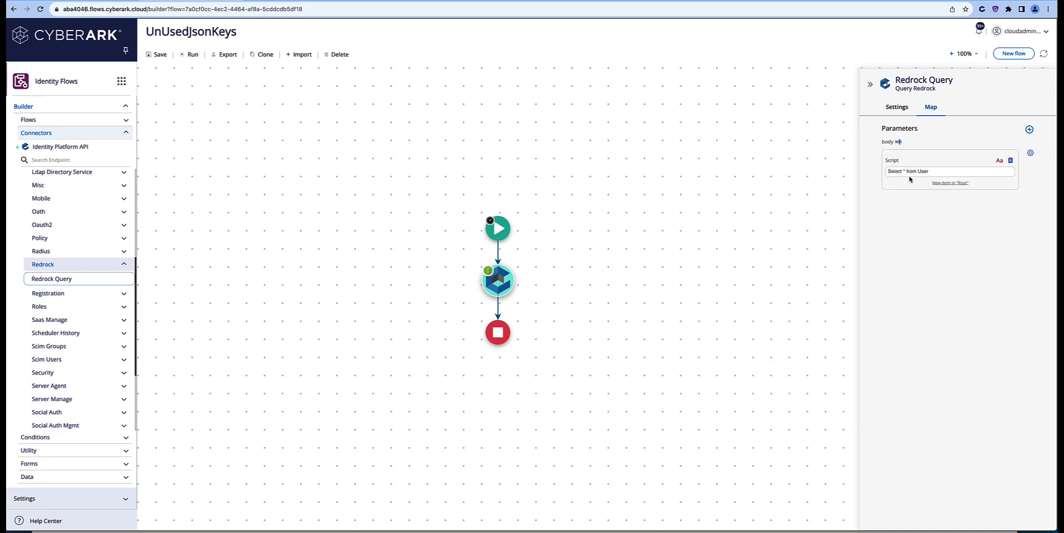
# Step: Save and run the flow, then open the latest UnUsedJsonKeys run log
pyautogui.click(183, 56)
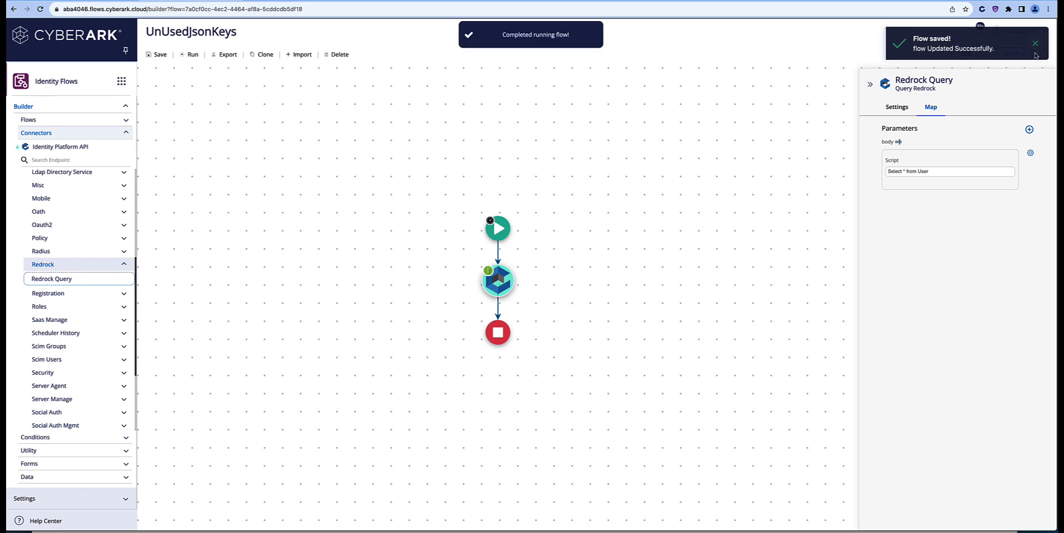
pyautogui.click(1035, 45)
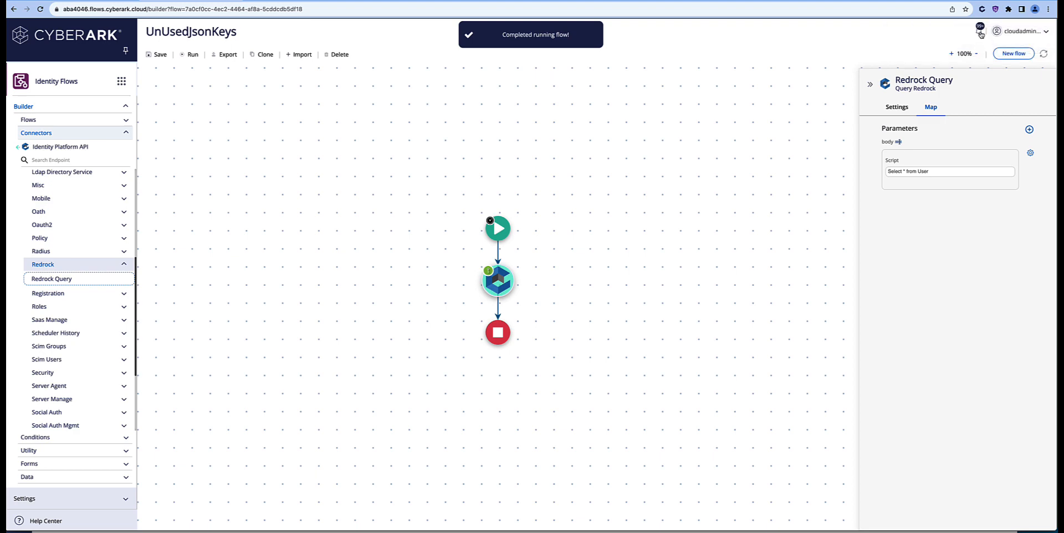
pyautogui.click(981, 34)
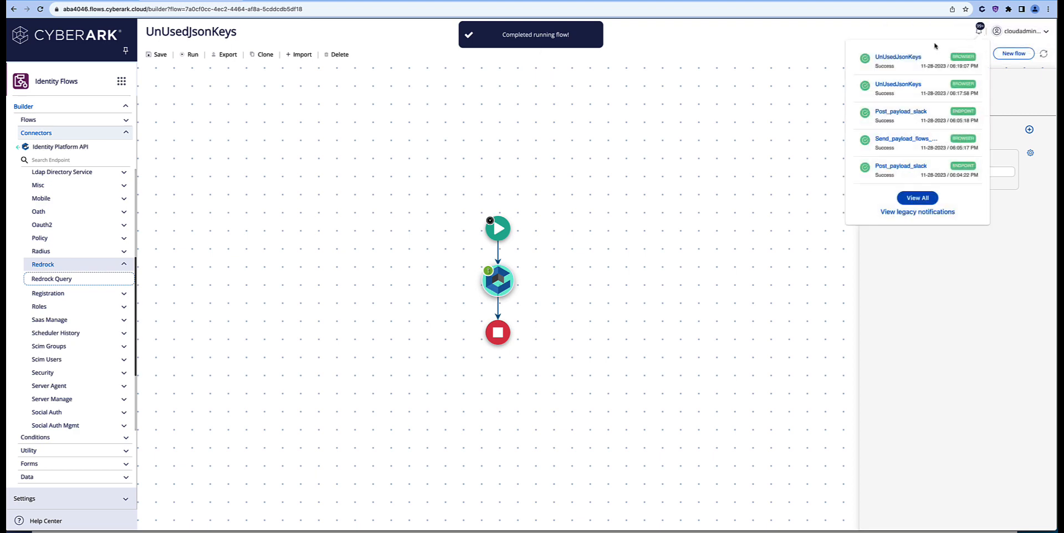
pyautogui.click(909, 55)
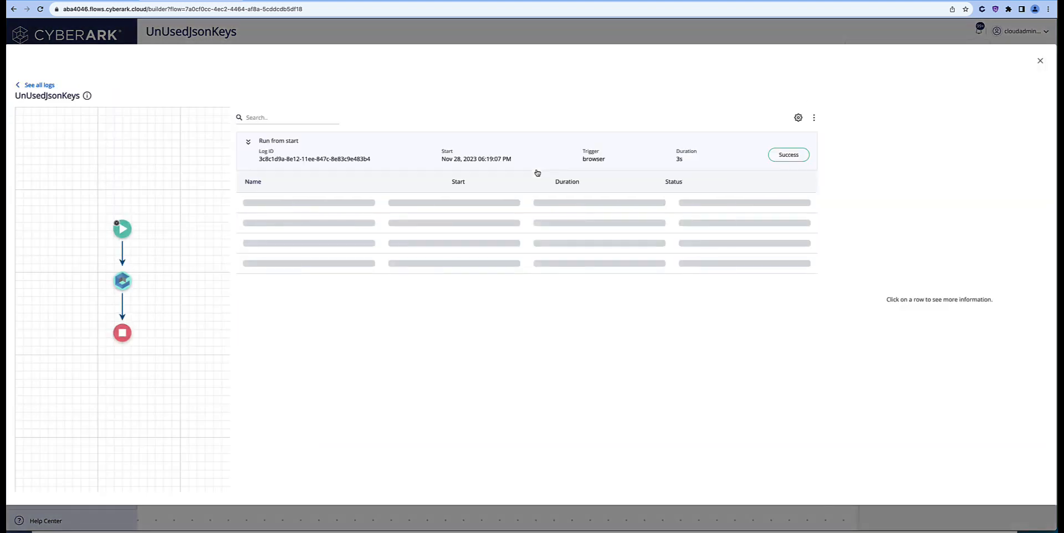
# Step: Inspect the Redrock Query response down to item 3's Row among 13 results
pyautogui.click(126, 282)
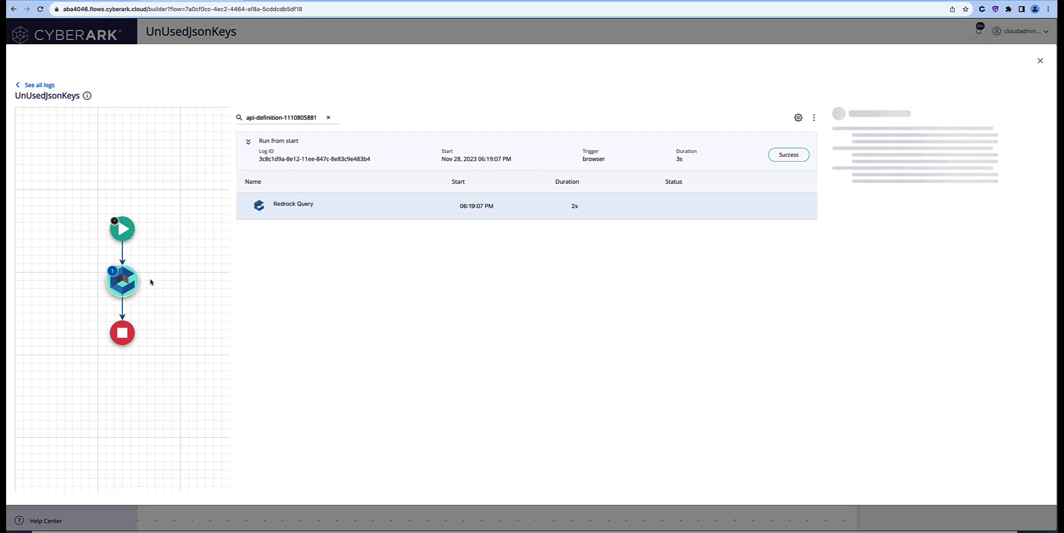
pyautogui.click(291, 207)
pyautogui.click(857, 231)
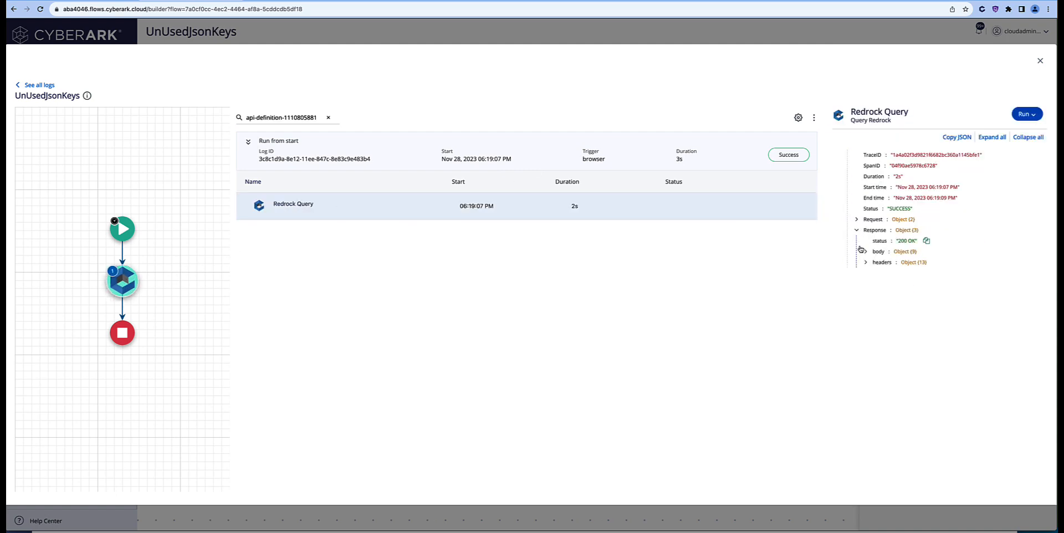
pyautogui.click(865, 252)
pyautogui.click(875, 273)
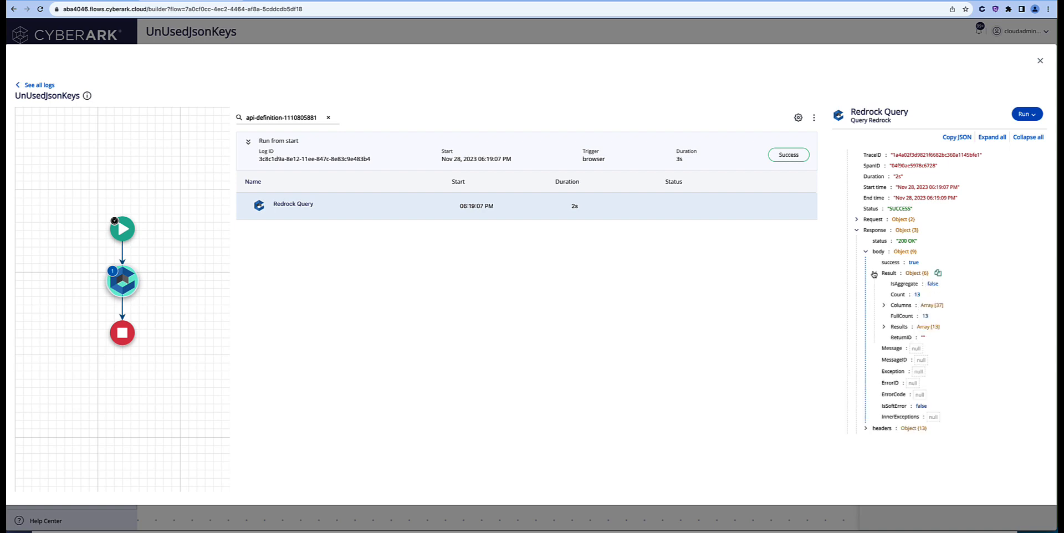
pyautogui.click(884, 327)
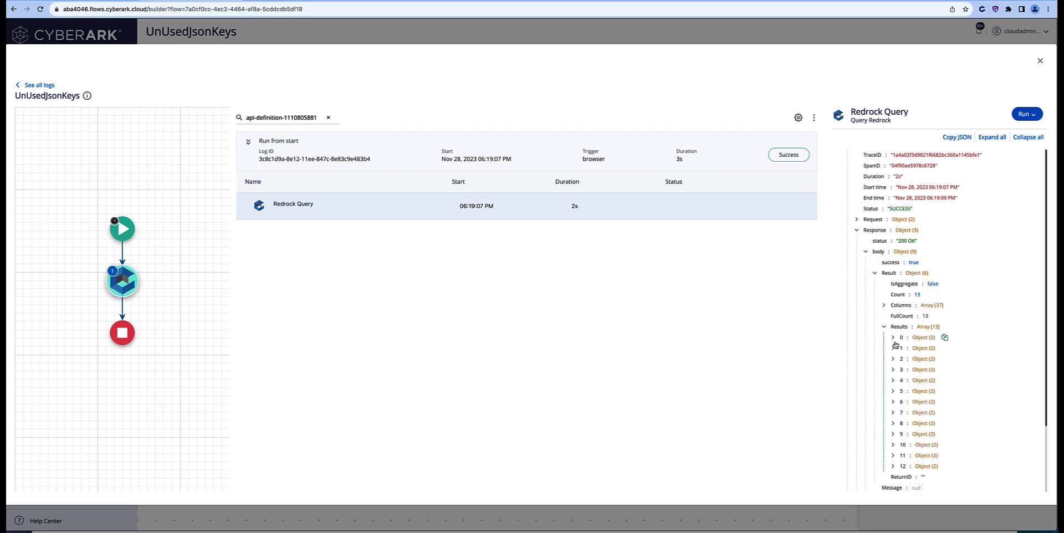
pyautogui.click(894, 369)
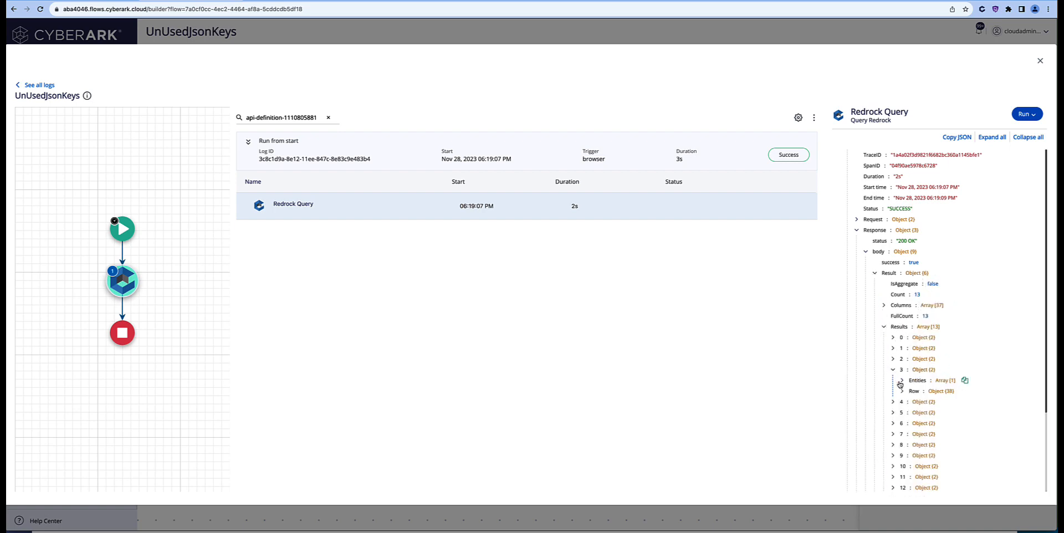
pyautogui.click(901, 392)
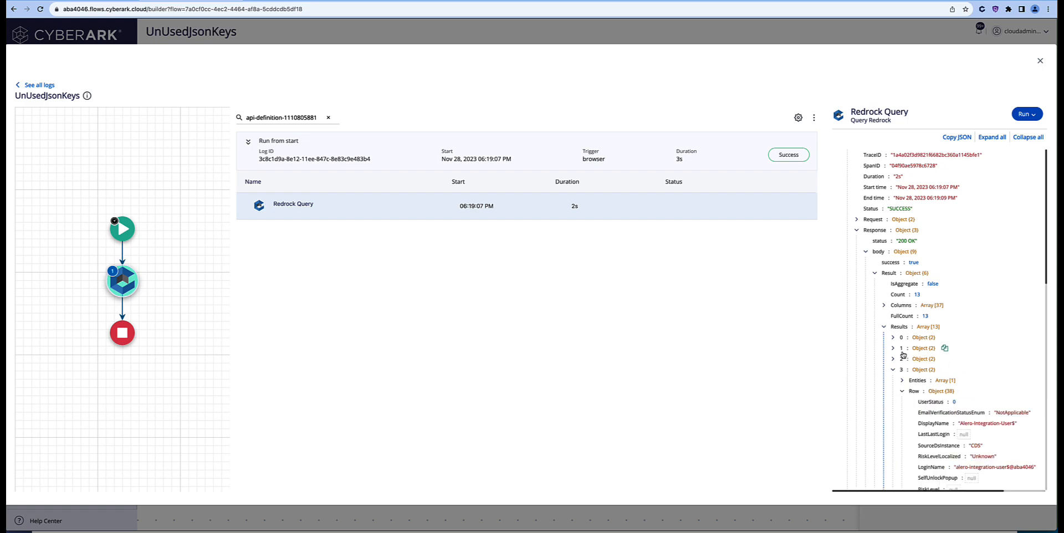
pyautogui.click(848, 0)
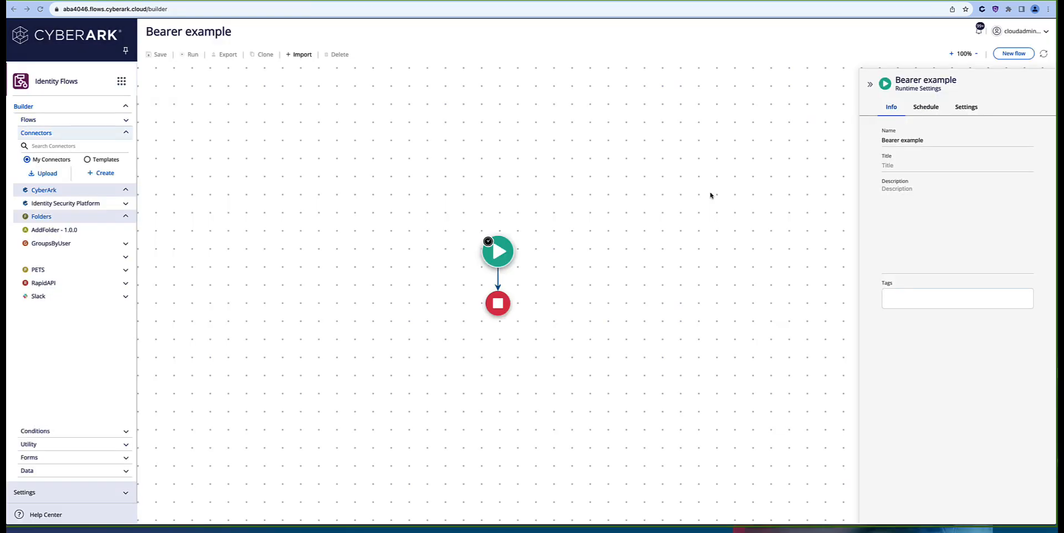
# Step: Search connector templates for 'cyberark' and expand Identity Platform API - 1.0.0's Security group
pyautogui.click(86, 160)
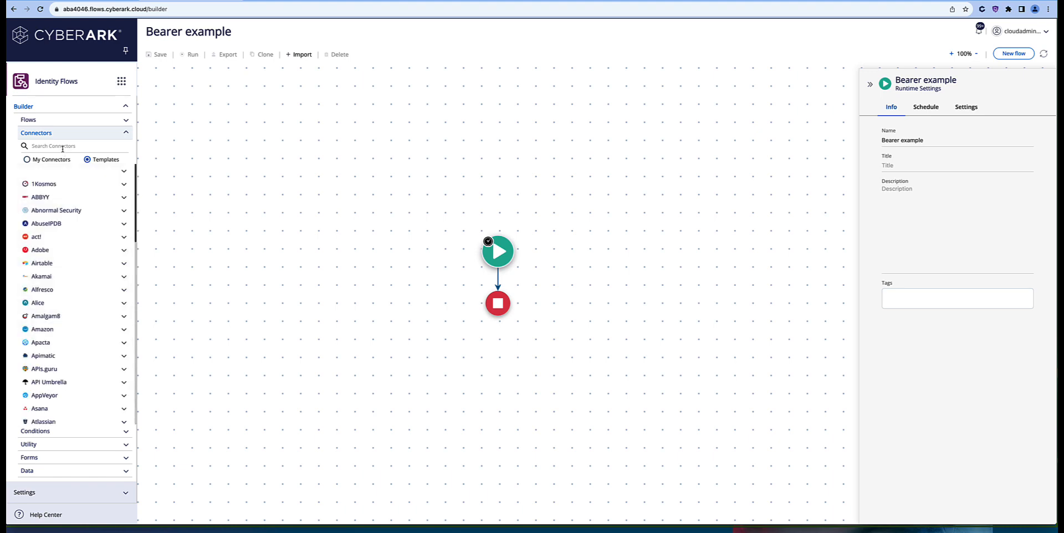
pyautogui.click(63, 147)
pyautogui.write('cyberark')
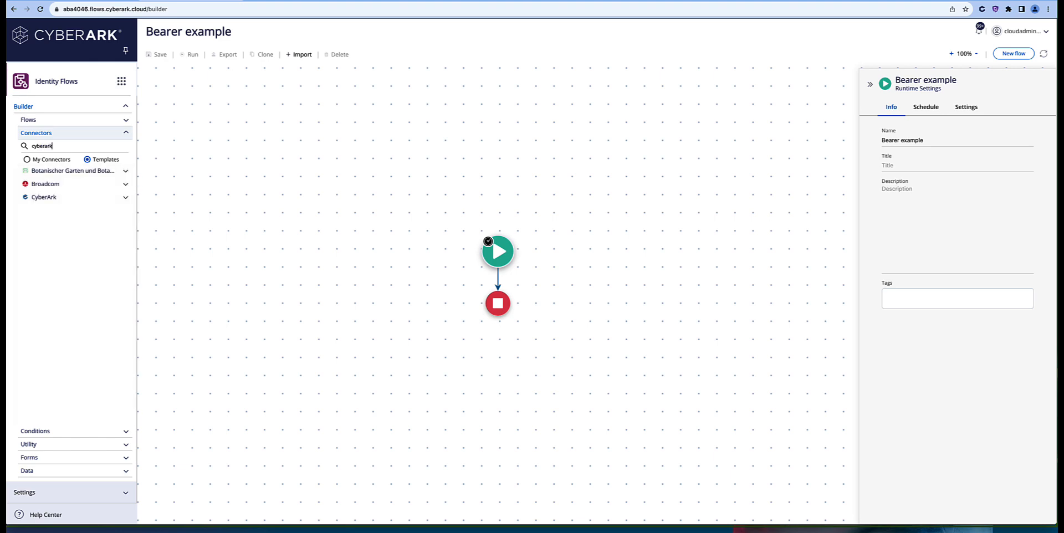
pyautogui.click(126, 171)
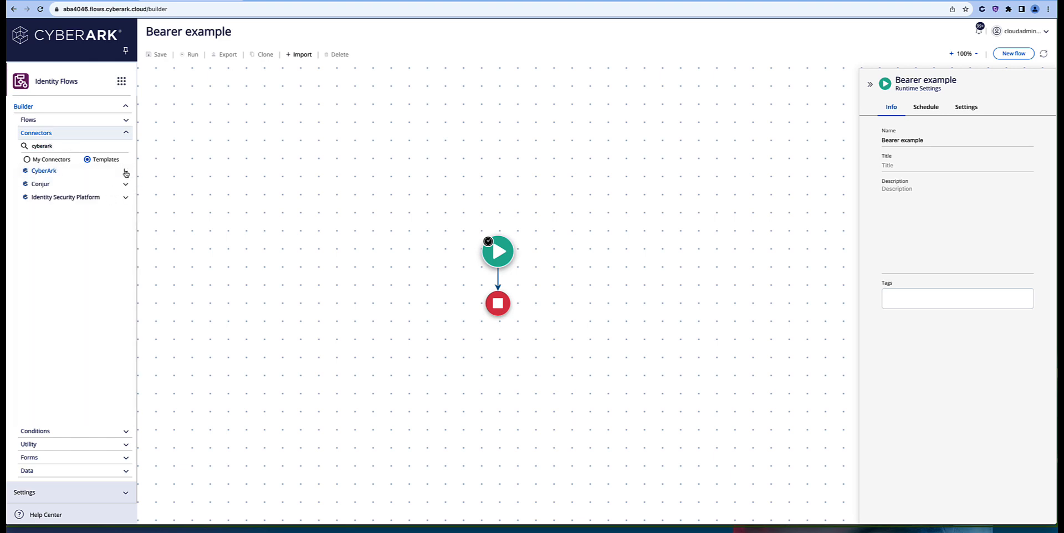
pyautogui.click(125, 197)
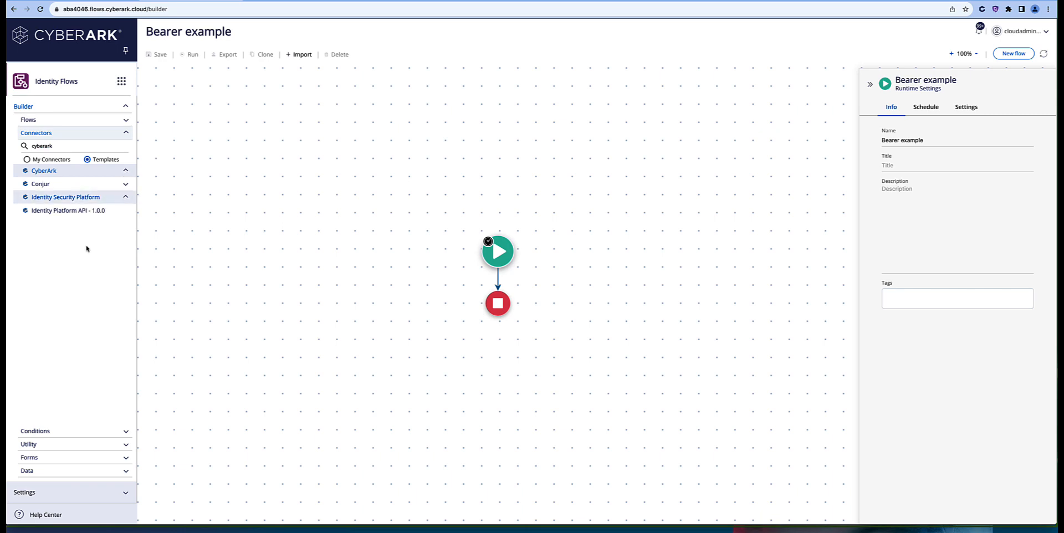
pyautogui.click(99, 213)
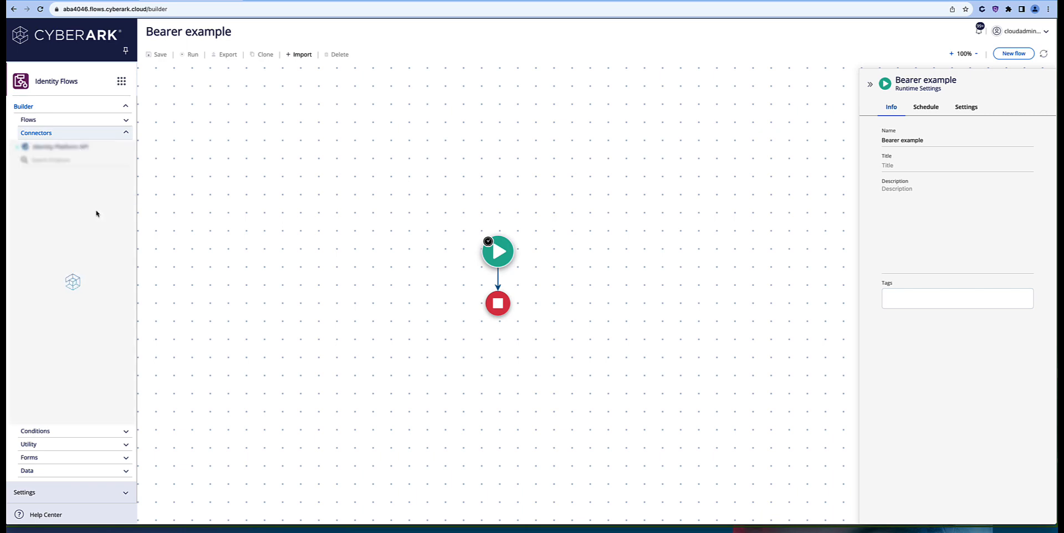
pyautogui.scroll(-10, 96, 216)
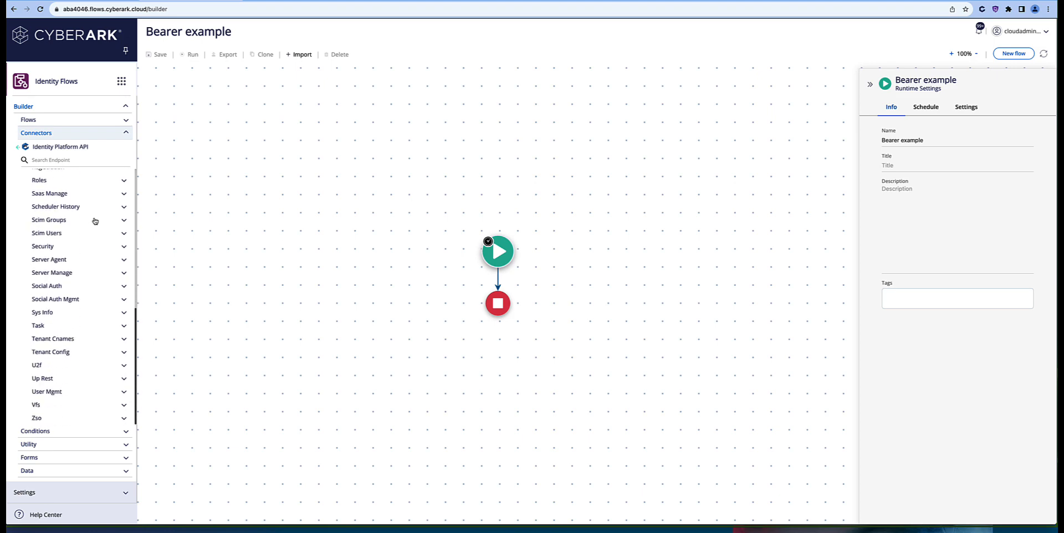
pyautogui.click(60, 249)
pyautogui.scroll(-2, 69, 250)
pyautogui.moveTo(75, 247)
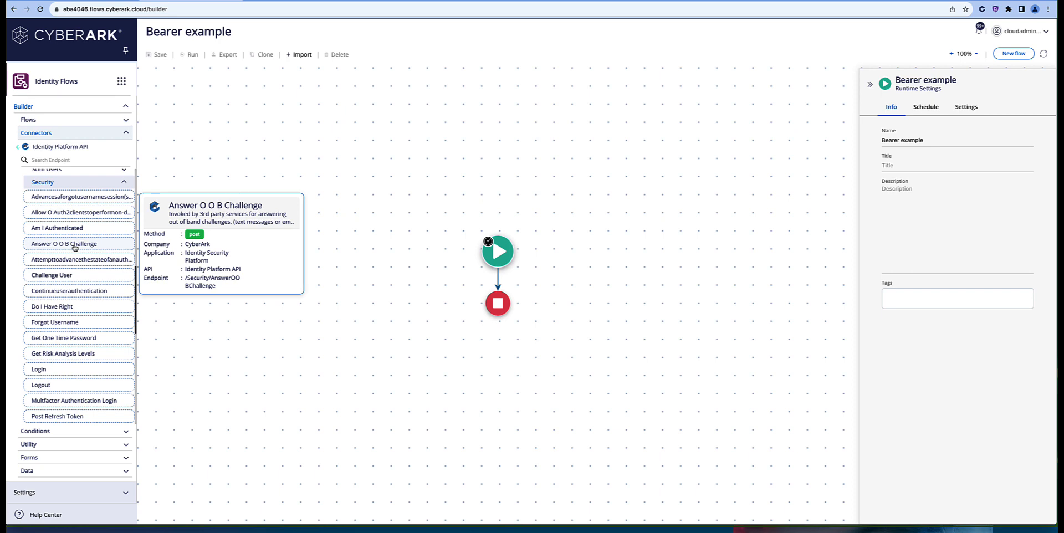
pyautogui.scroll(-3, 77, 261)
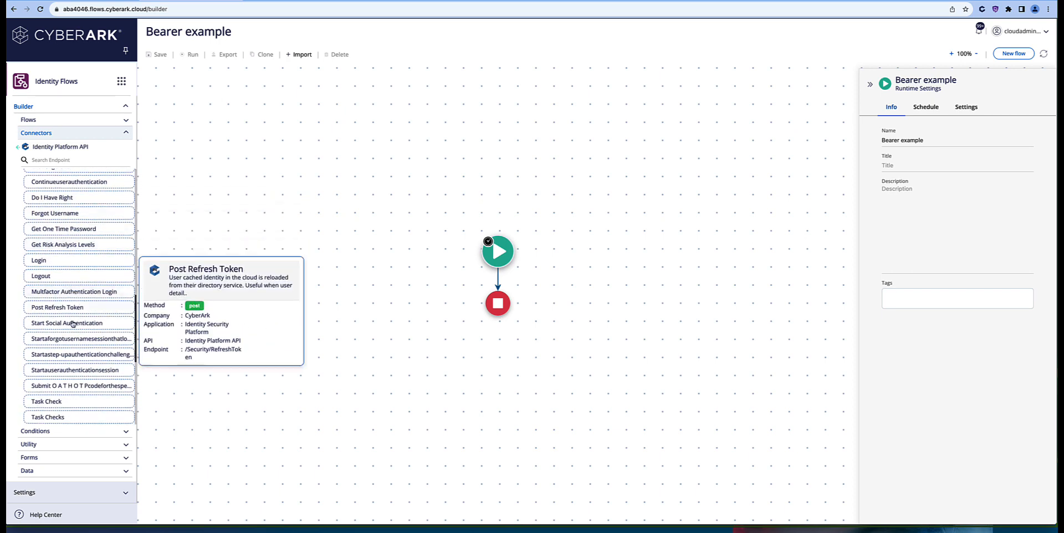
# Step: Add a Startauserauthenticationsession step with hostname flowstutorial.id.cyberark.cloud
pyautogui.moveTo(66, 370); pyautogui.dragTo(498, 283)
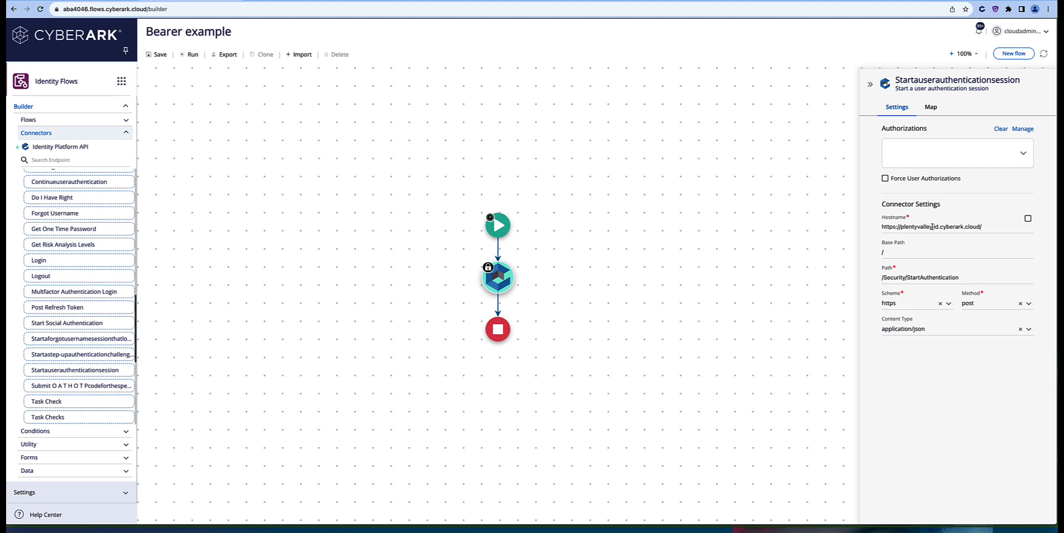
pyautogui.moveTo(932, 227); pyautogui.dragTo(821, 227)
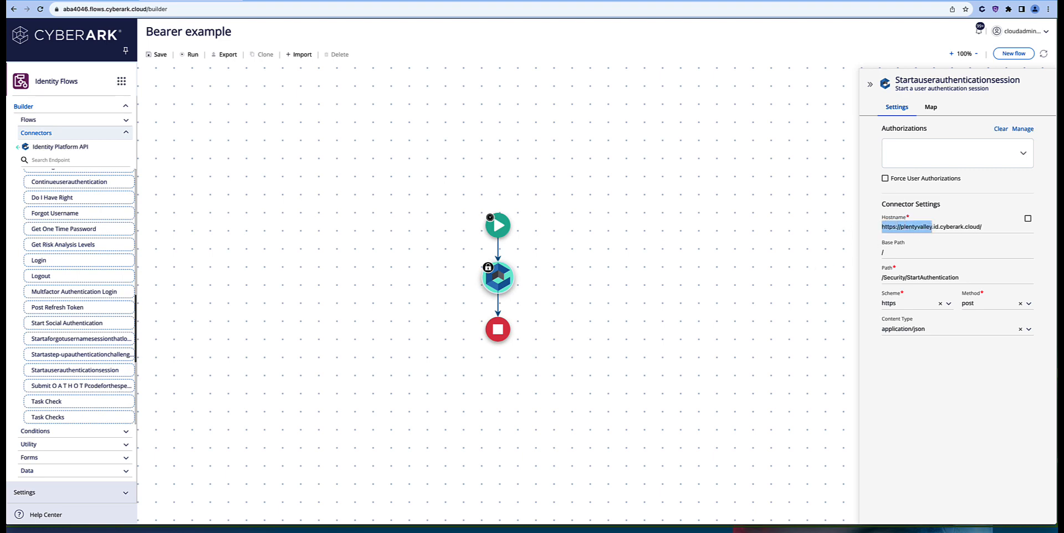
pyautogui.write('flowstuto')
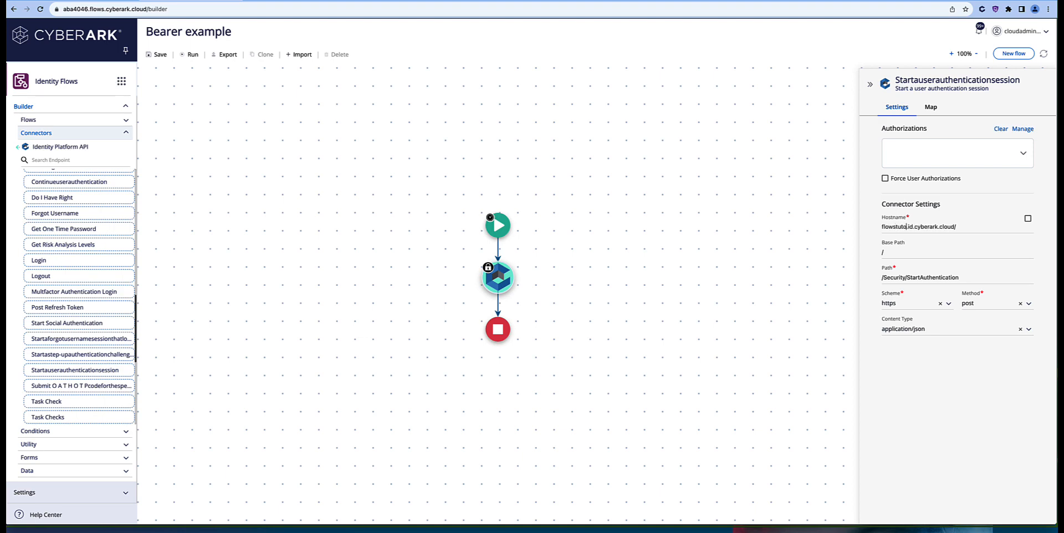
pyautogui.write('rial')
# Step: Trim the step's raw JSON body, removing ApplicationId, MfaRequestor and TenantId
pyautogui.click(931, 108)
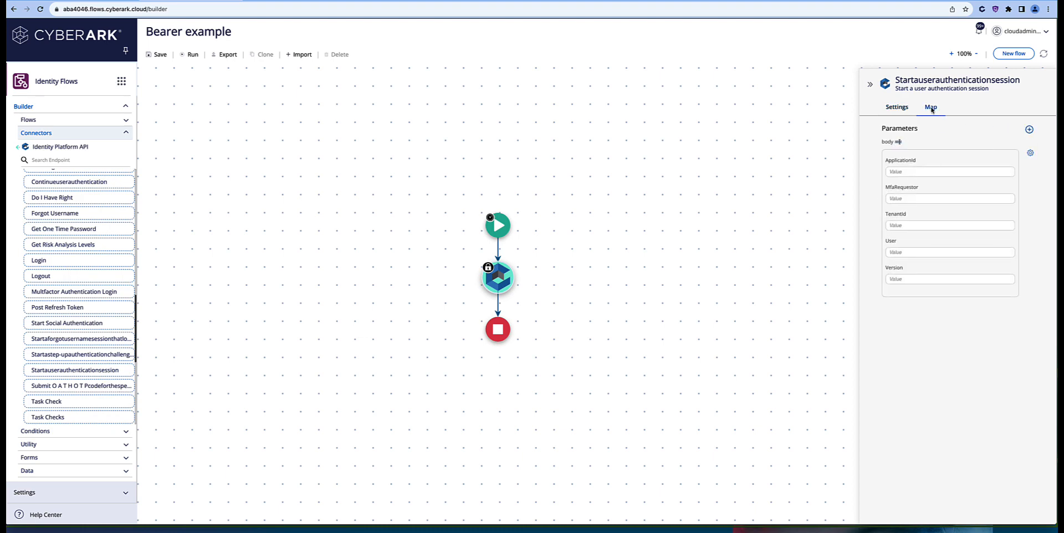
pyautogui.click(899, 142)
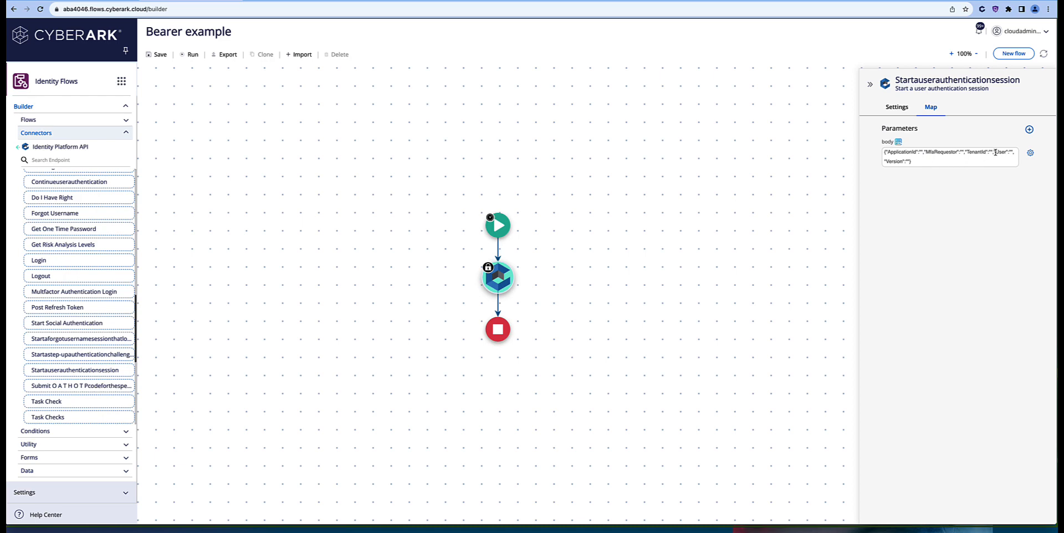
pyautogui.moveTo(995, 152); pyautogui.dragTo(886, 152)
pyautogui.press('BackSpace')
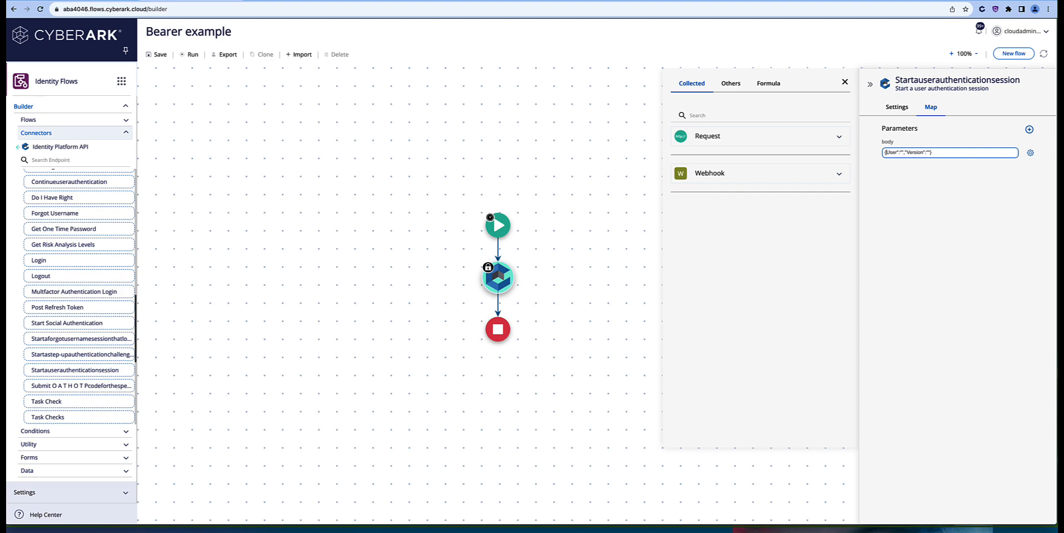
pyautogui.write('"')
pyautogui.click(898, 142)
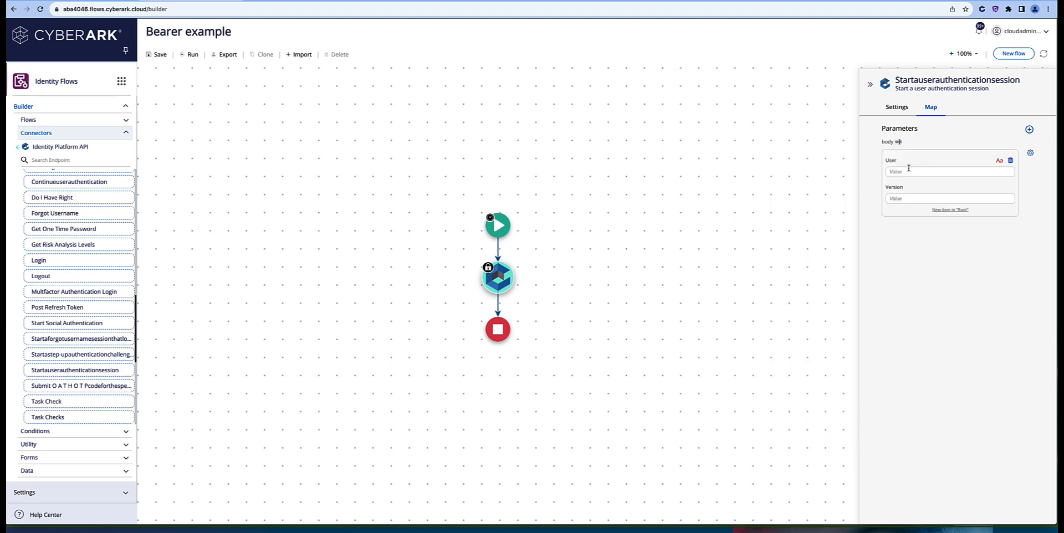
# Step: Set User to the service account's e-mail and Version to 1.0
pyautogui.click(887, 172)
pyautogui.write('flows')
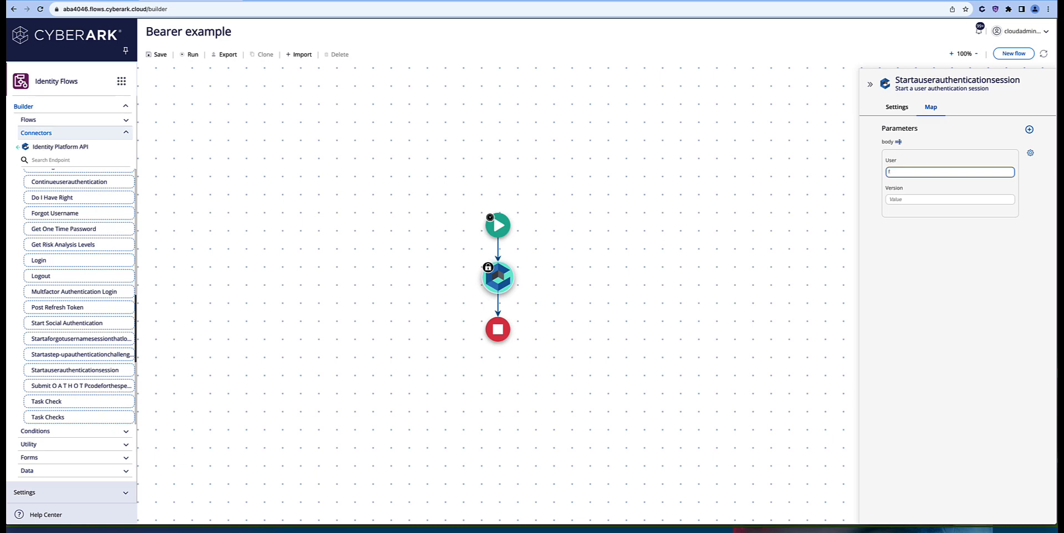
pyautogui.press('BackSpace')
pyautogui.press('Tab')
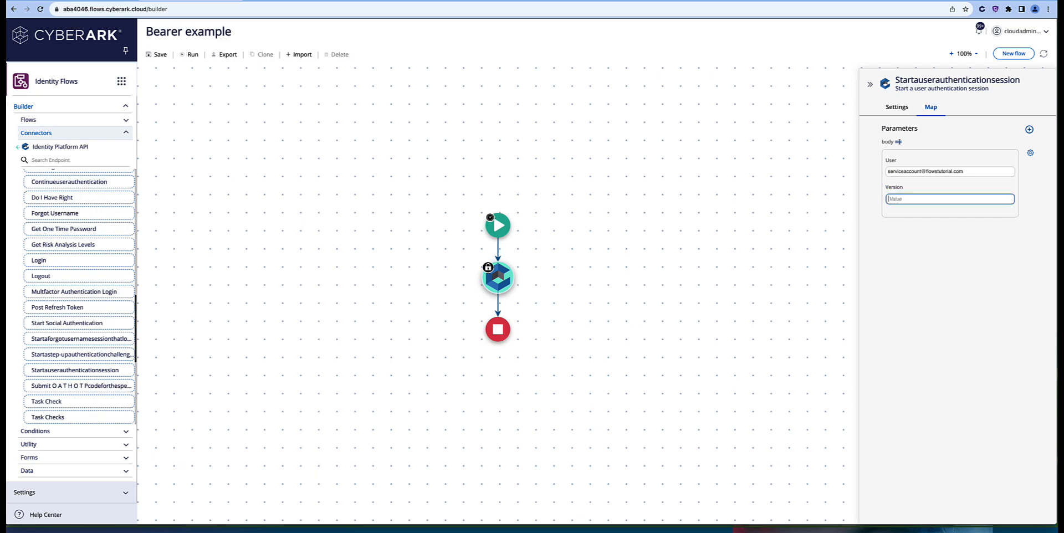
pyautogui.write('1')
# Step: Save and run the flow, then open the start-authentication step's run details
pyautogui.click(188, 55)
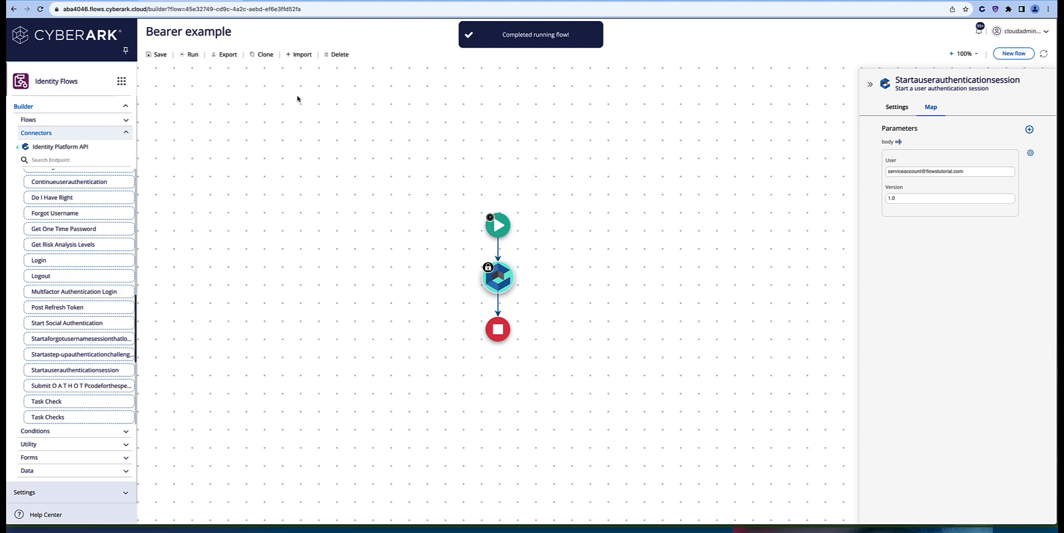
pyautogui.click(980, 32)
pyautogui.click(892, 67)
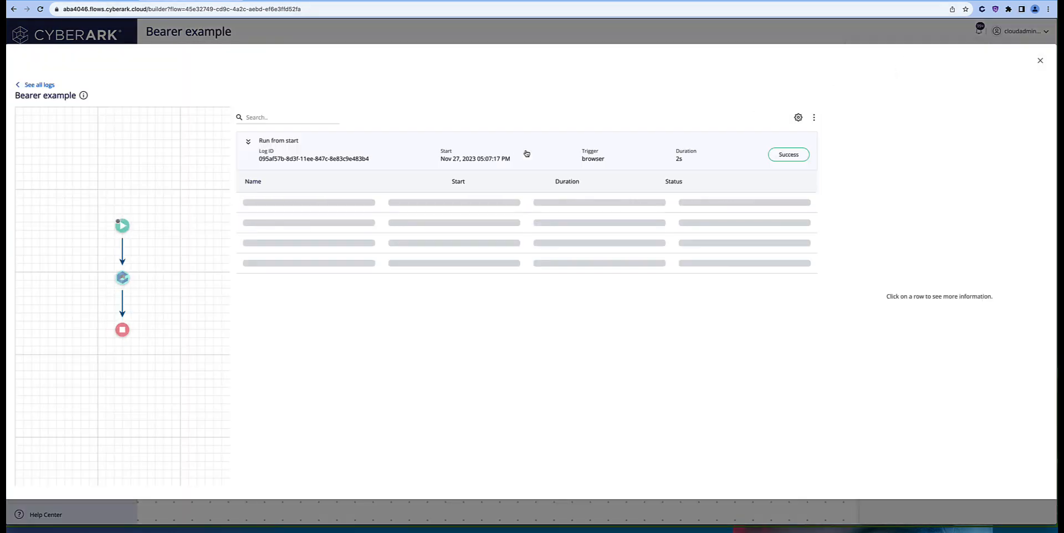
pyautogui.click(388, 204)
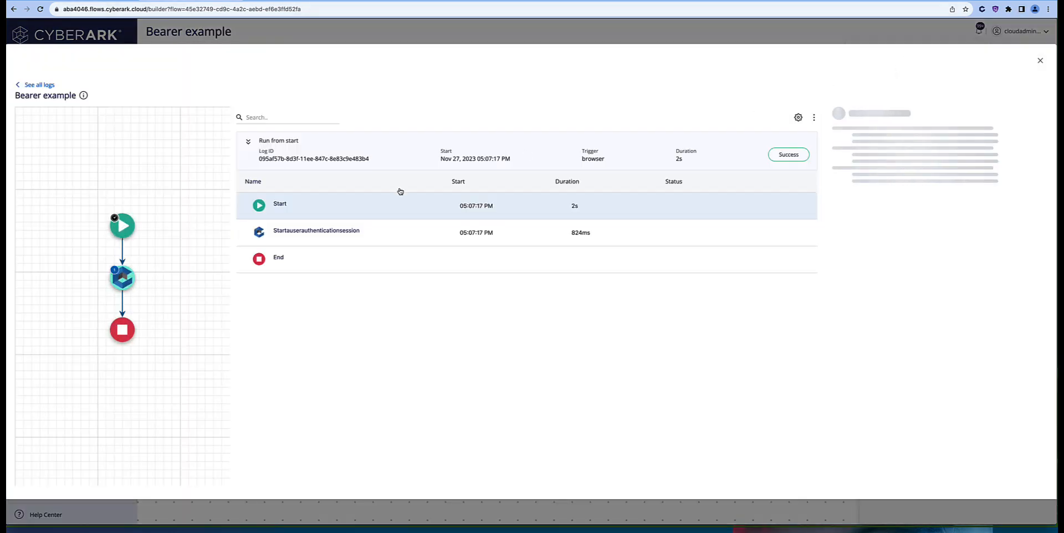
pyautogui.click(321, 231)
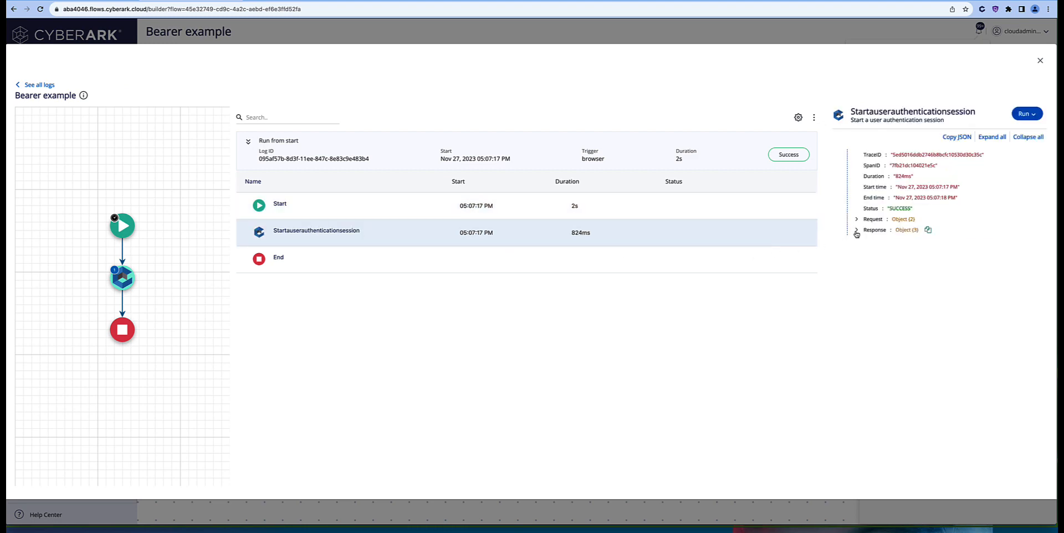
# Step: Expand the Response body Result down to the first challenge mechanism, then copy the Result
pyautogui.click(857, 231)
pyautogui.click(865, 252)
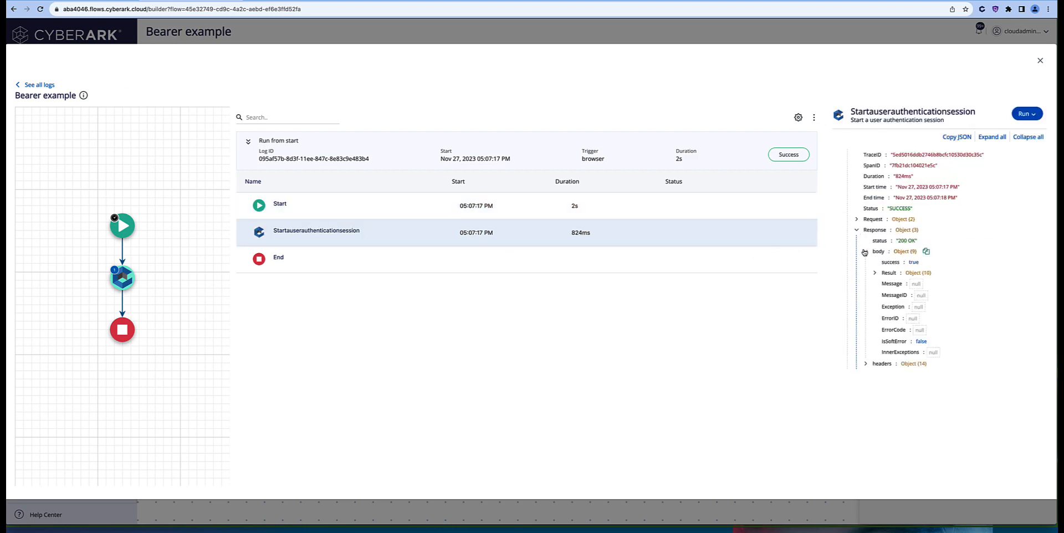
pyautogui.click(874, 274)
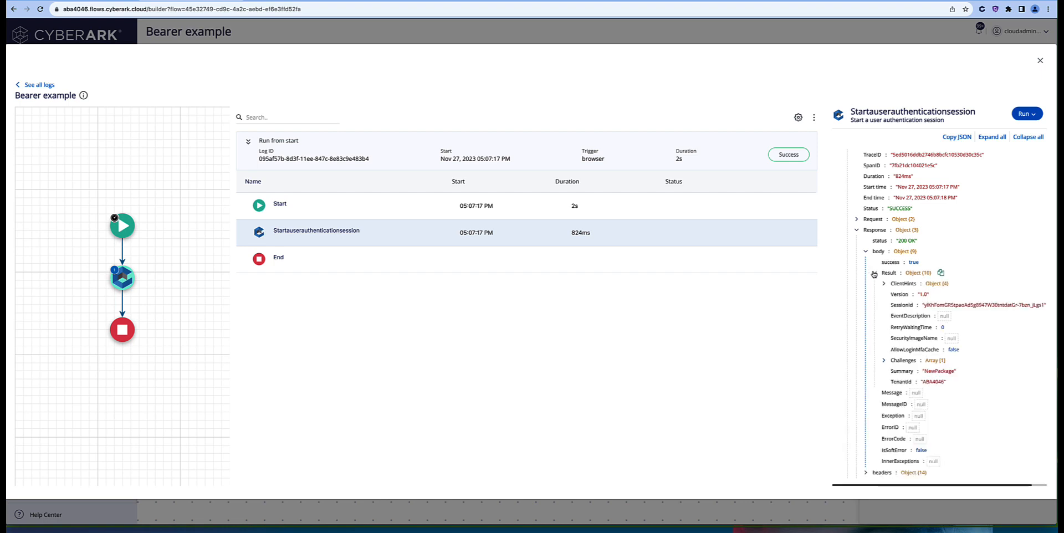
pyautogui.click(885, 362)
pyautogui.scroll(-1, 970, 355)
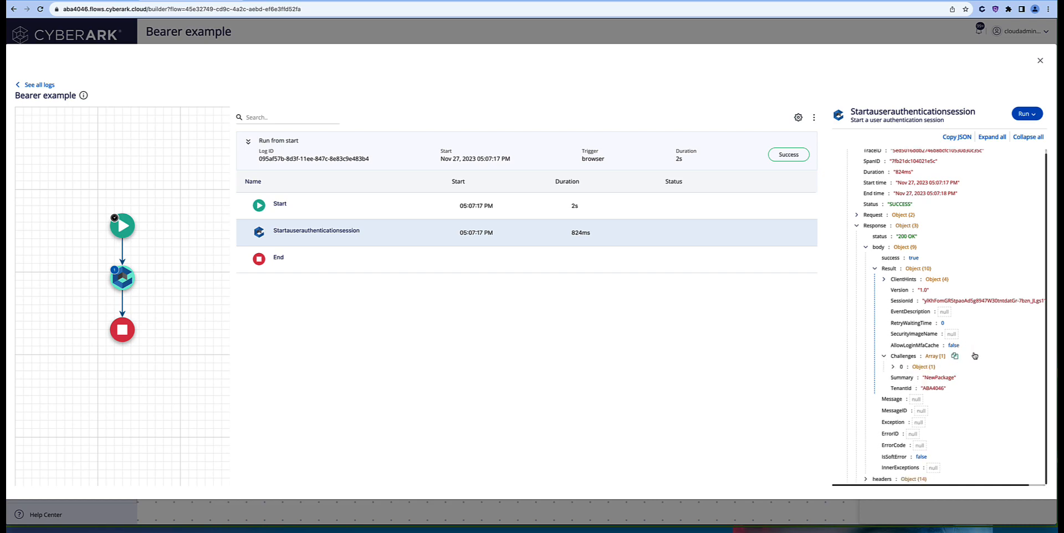
pyautogui.hscroll(2, 975, 355)
pyautogui.scroll(1, 974, 355)
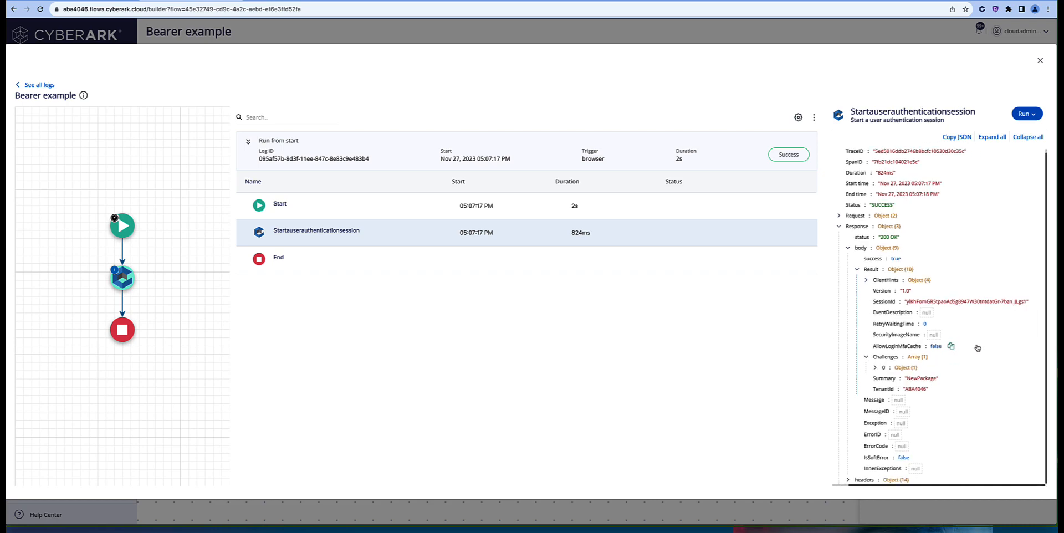
pyautogui.click(875, 372)
pyautogui.click(885, 382)
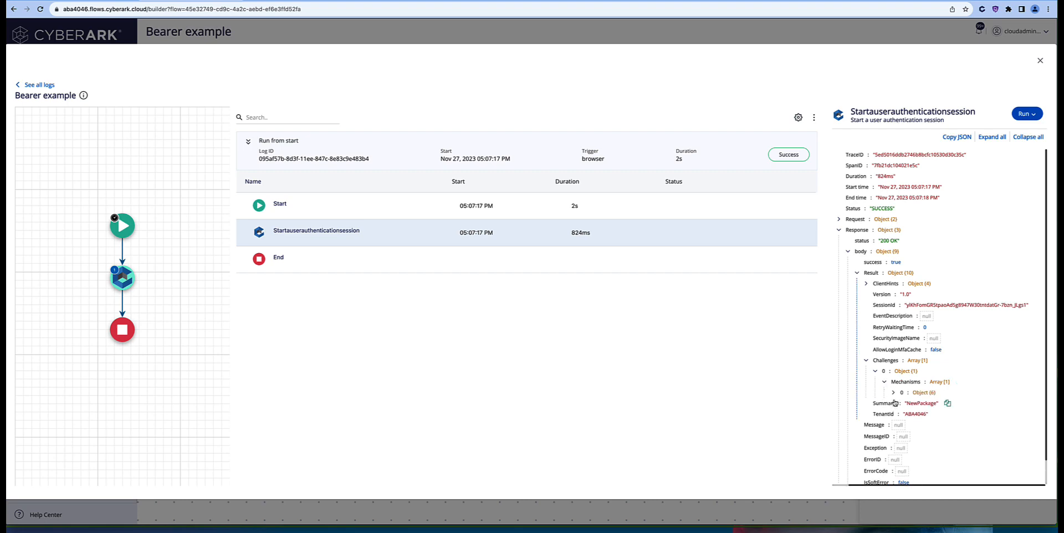
pyautogui.click(893, 392)
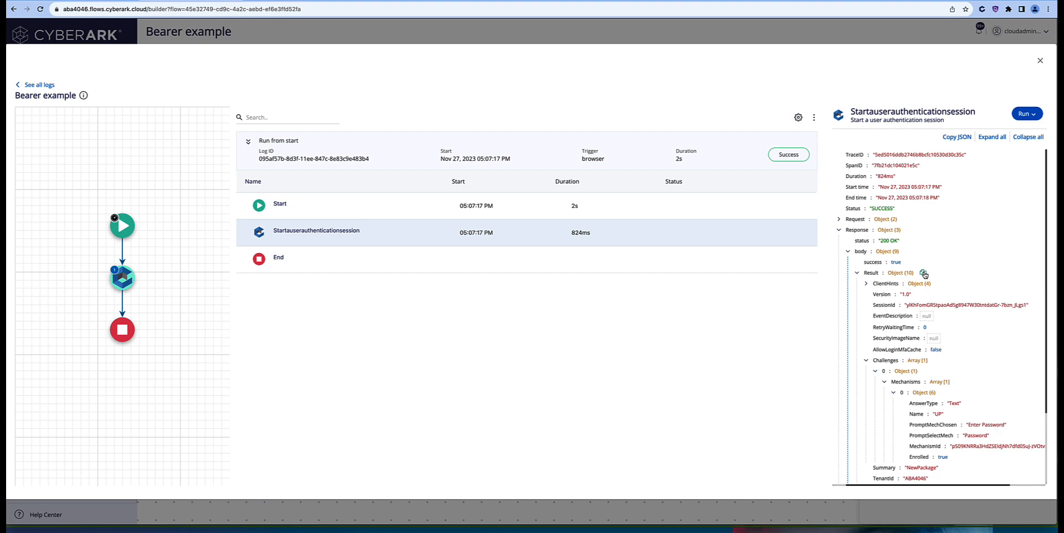
pyautogui.click(923, 274)
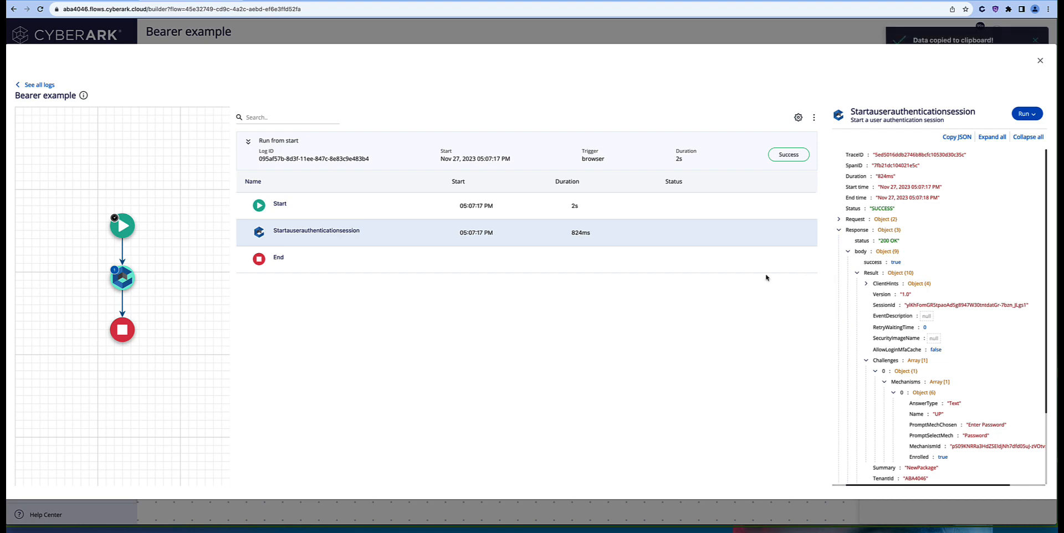
# Step: Insert an AdvanceAuthentication step before the stop node with hostname flowstutorial.id.cyberark.cloud
pyautogui.click(1041, 61)
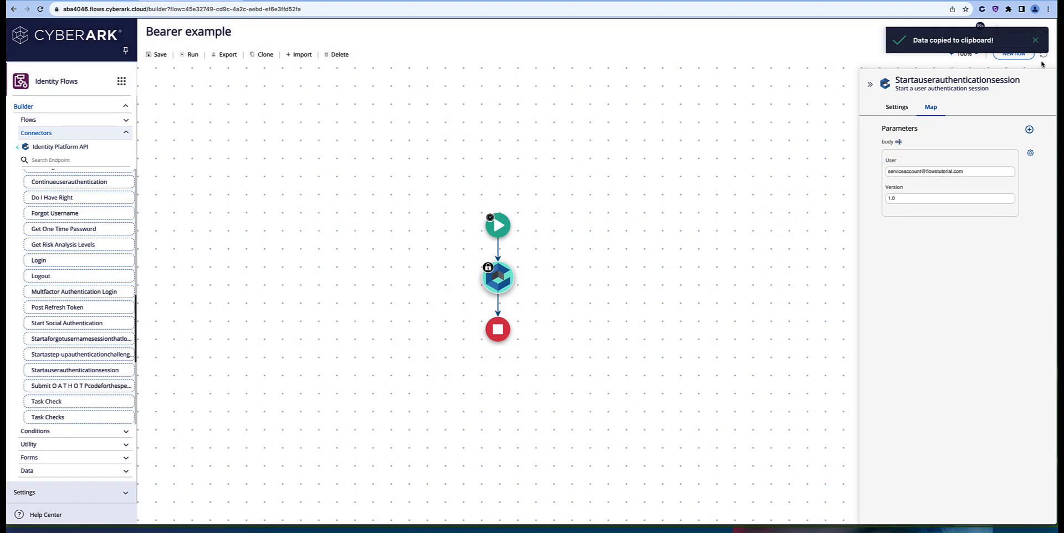
pyautogui.moveTo(86, 259)
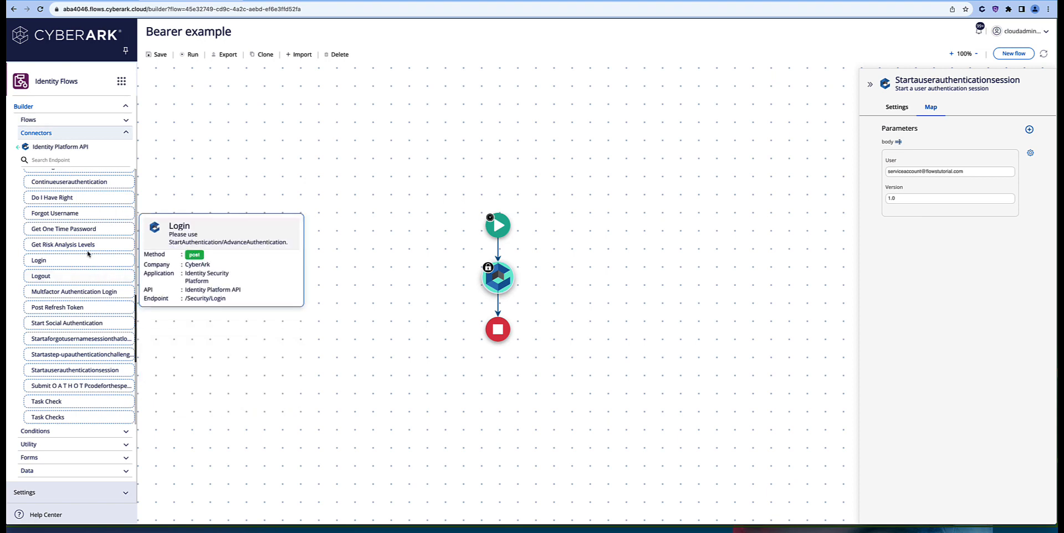
pyautogui.scroll(3, 88, 254)
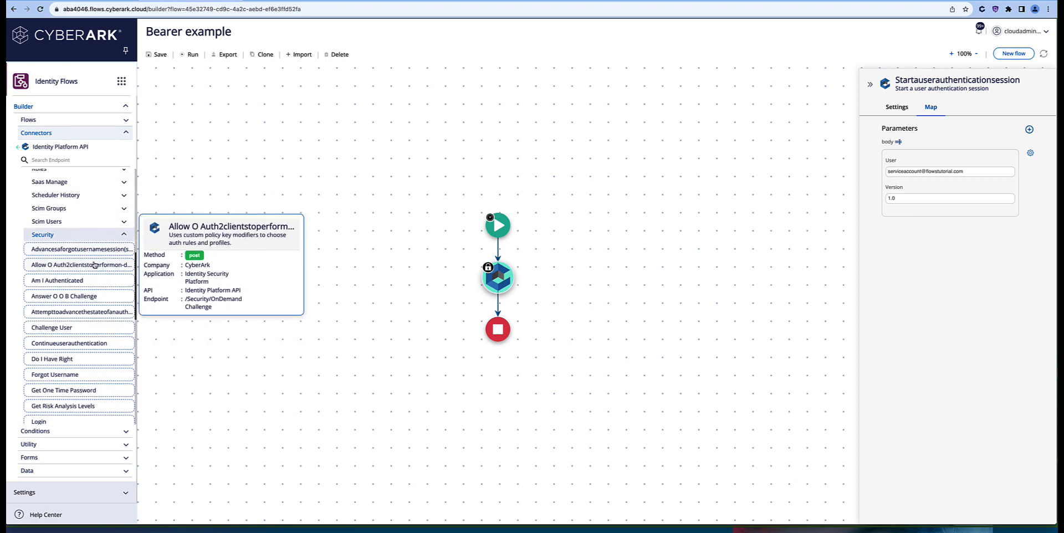
pyautogui.moveTo(83, 312); pyautogui.dragTo(503, 307)
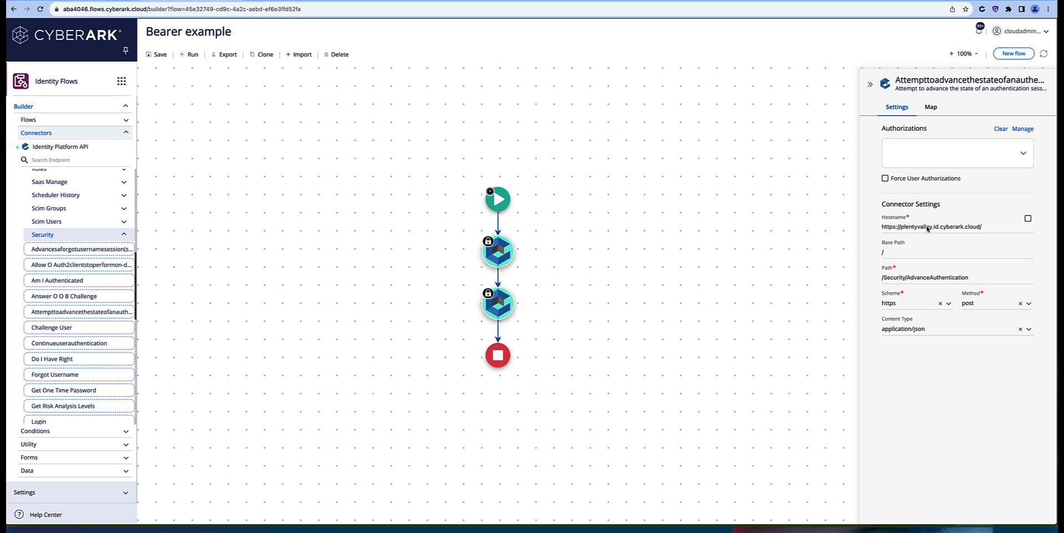
pyautogui.moveTo(931, 227); pyautogui.dragTo(879, 229)
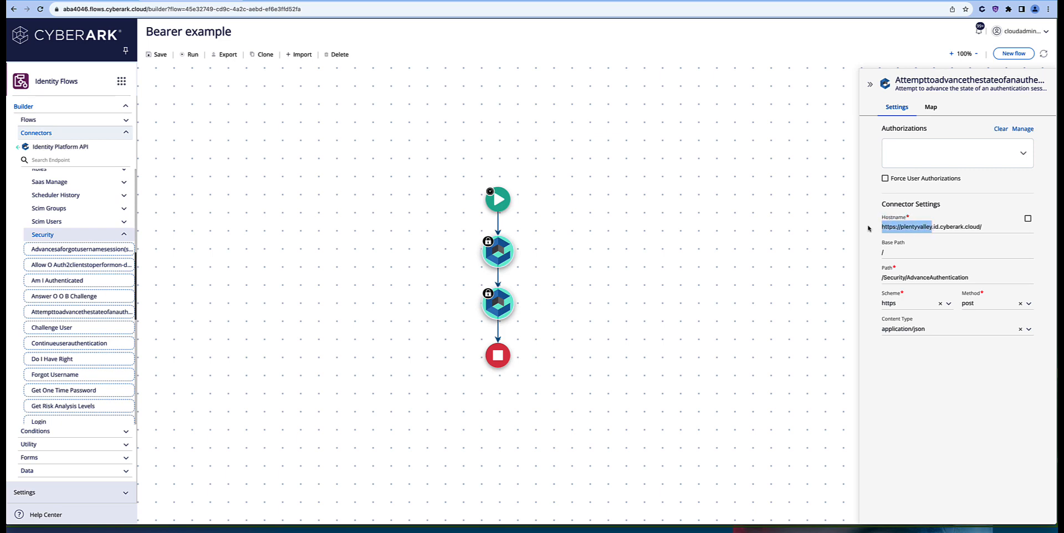
pyautogui.write('flowstuto')
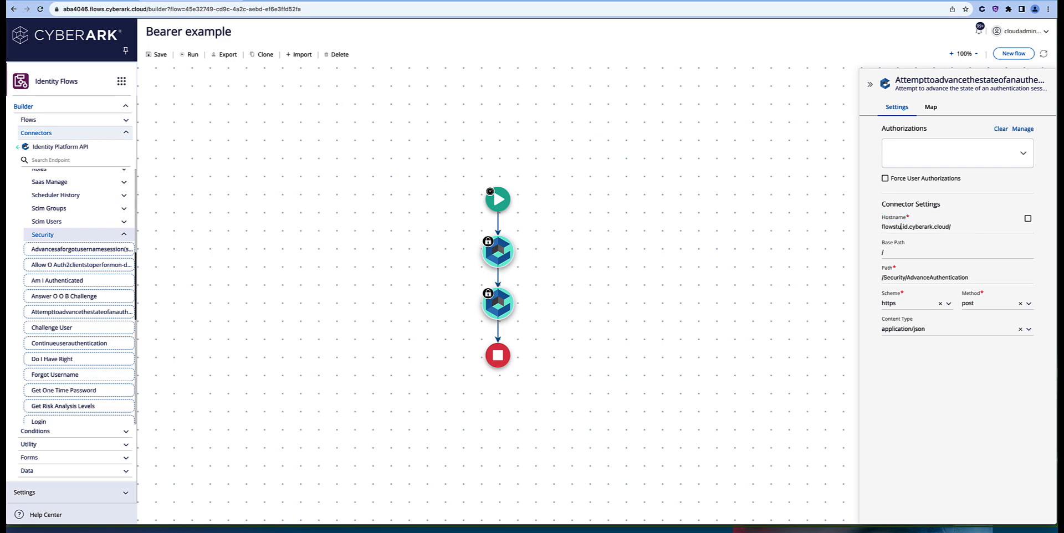
pyautogui.write('rial.')
# Step: Set the AdvanceAuthentication body's Action value to Answer
pyautogui.click(931, 108)
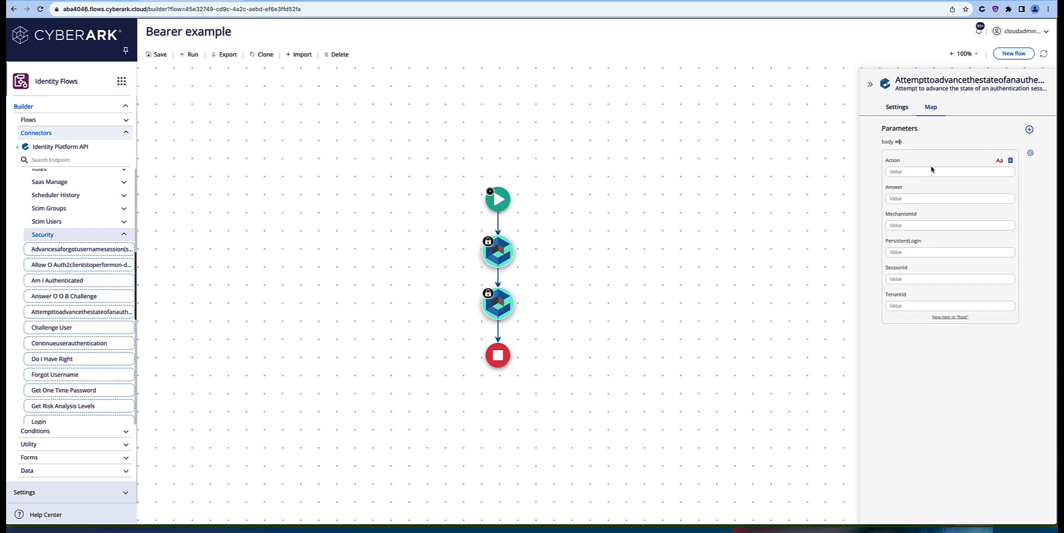
pyautogui.click(915, 172)
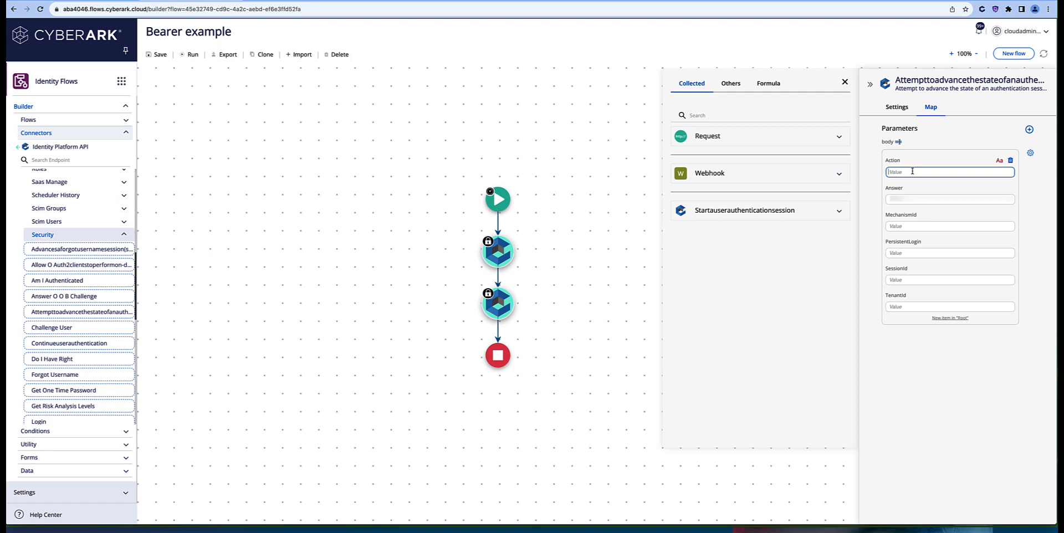
pyautogui.write('Answer')
pyautogui.press('Tab')
pyautogui.press('Tab')
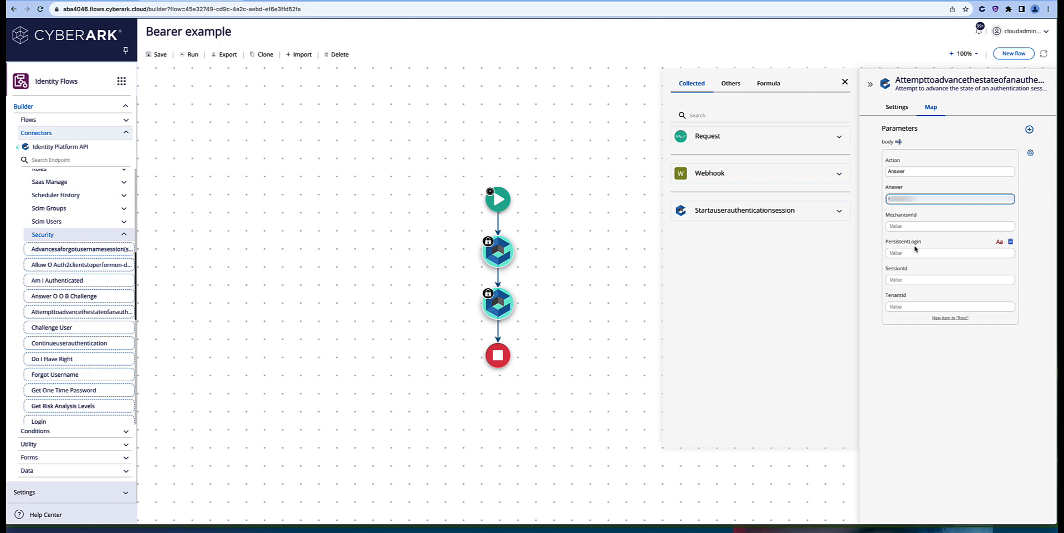
# Step: Remove the PersistentLogin and TenantId parameters and expand the start-session step's collected Body
pyautogui.click(1011, 242)
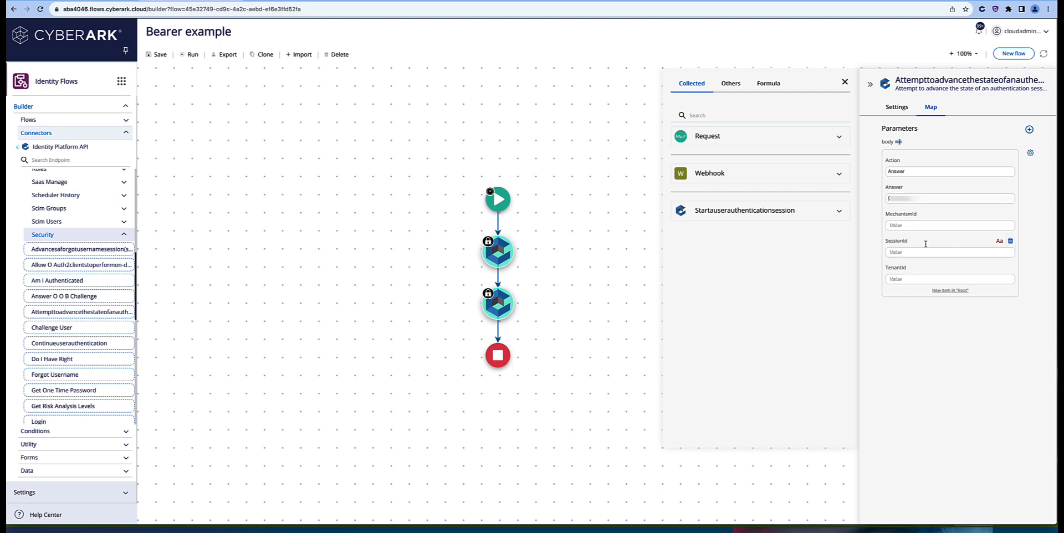
pyautogui.click(1011, 268)
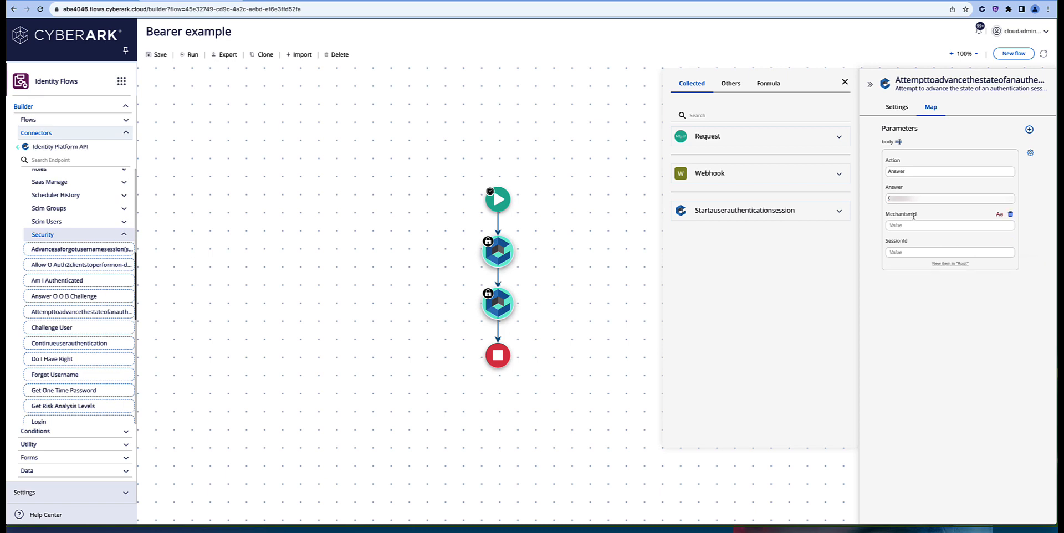
pyautogui.click(840, 213)
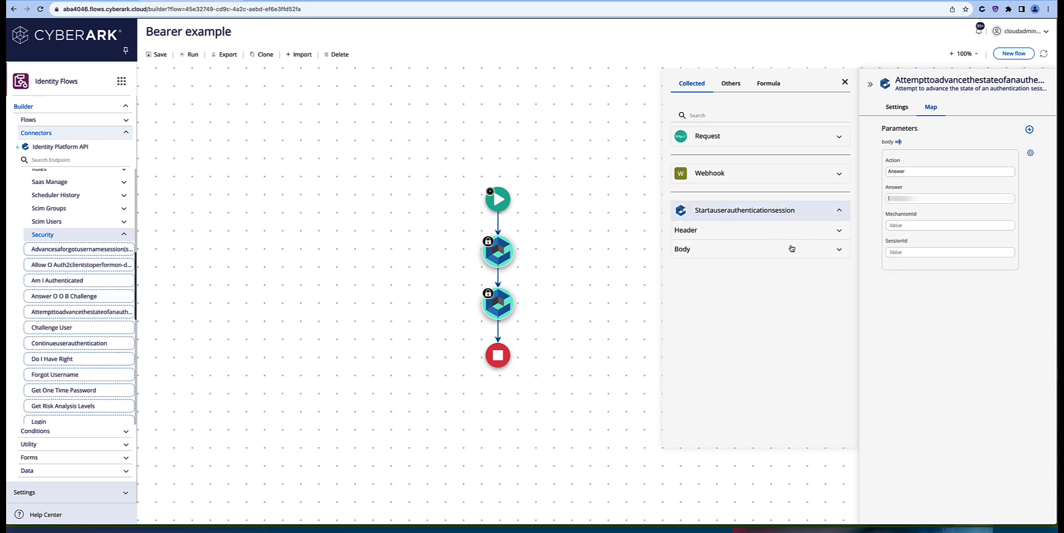
pyautogui.click(840, 251)
# Step: Replace the start-session Body's placeholder example with the real JSON response
pyautogui.click(847, 298)
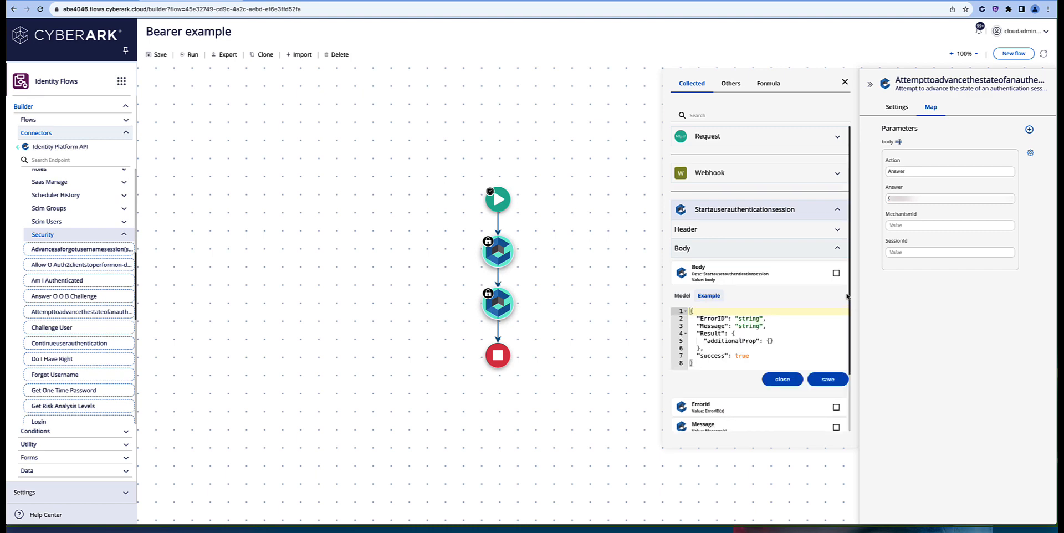
pyautogui.moveTo(691, 310); pyautogui.dragTo(735, 380)
pyautogui.press('super+v')
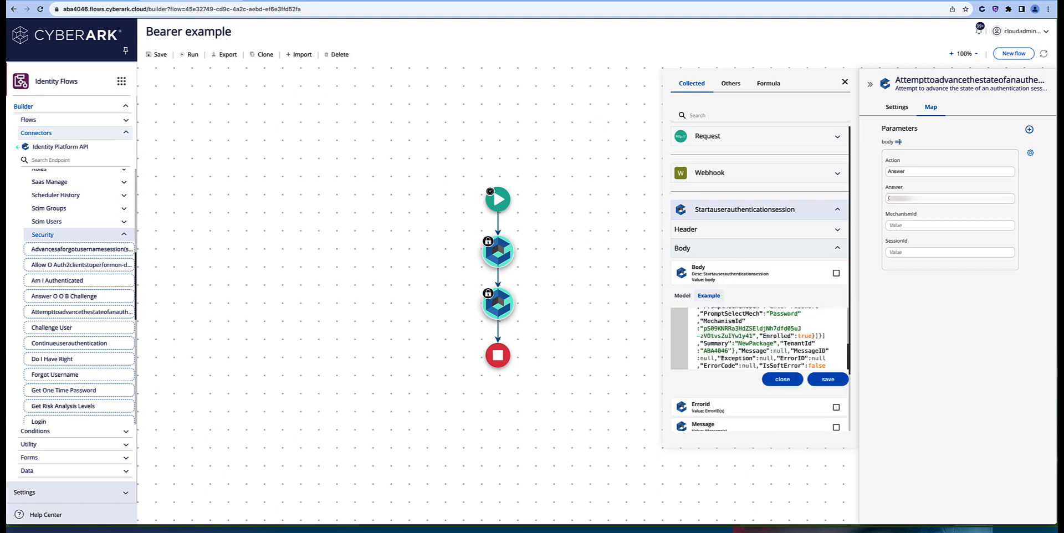
pyautogui.click(824, 380)
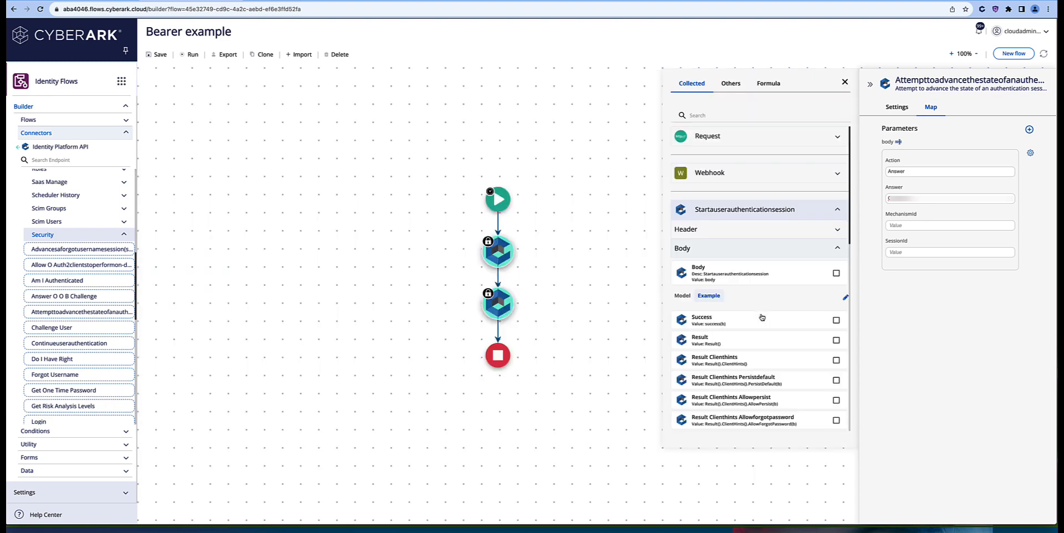
# Step: Map SessionId to Result SessionId and MechanismId to the first challenge's Mechanismid
pyautogui.scroll(-4, 776, 305)
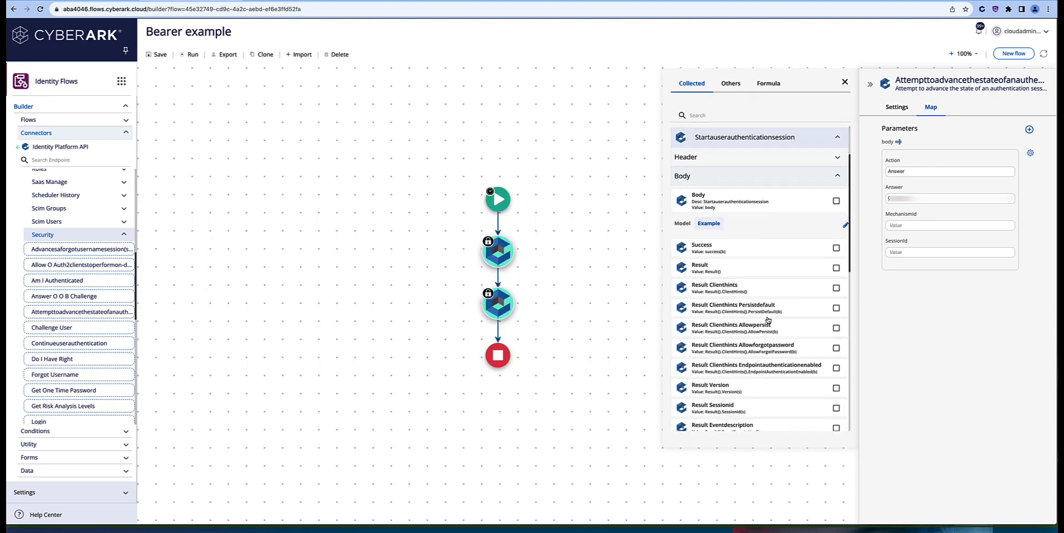
pyautogui.scroll(-2, 768, 320)
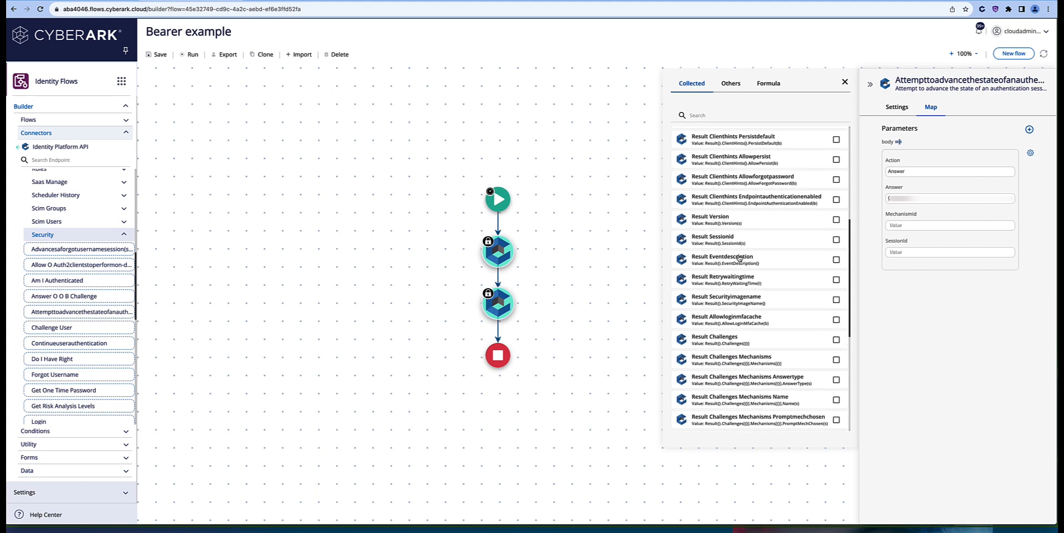
pyautogui.click(907, 252)
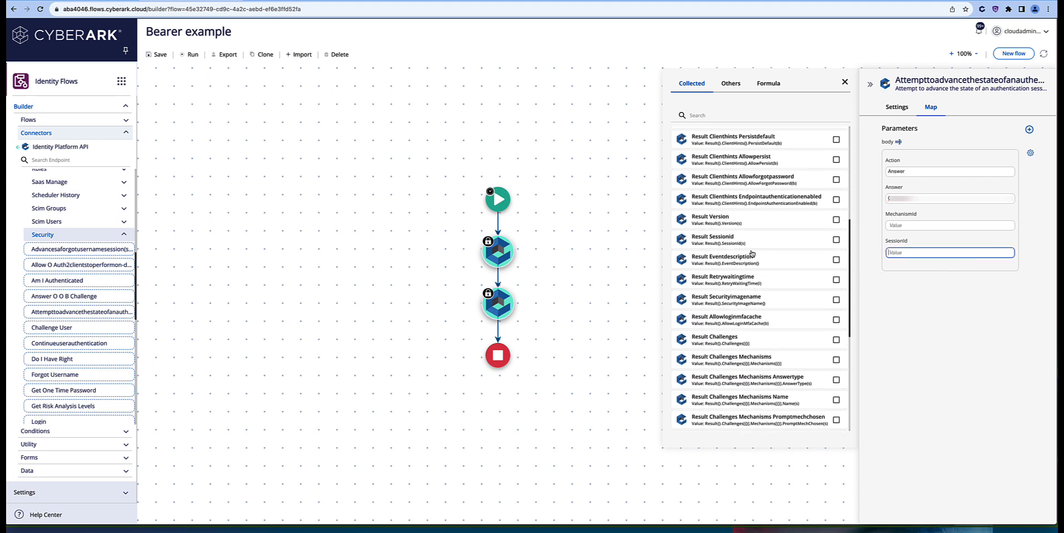
pyautogui.click(733, 243)
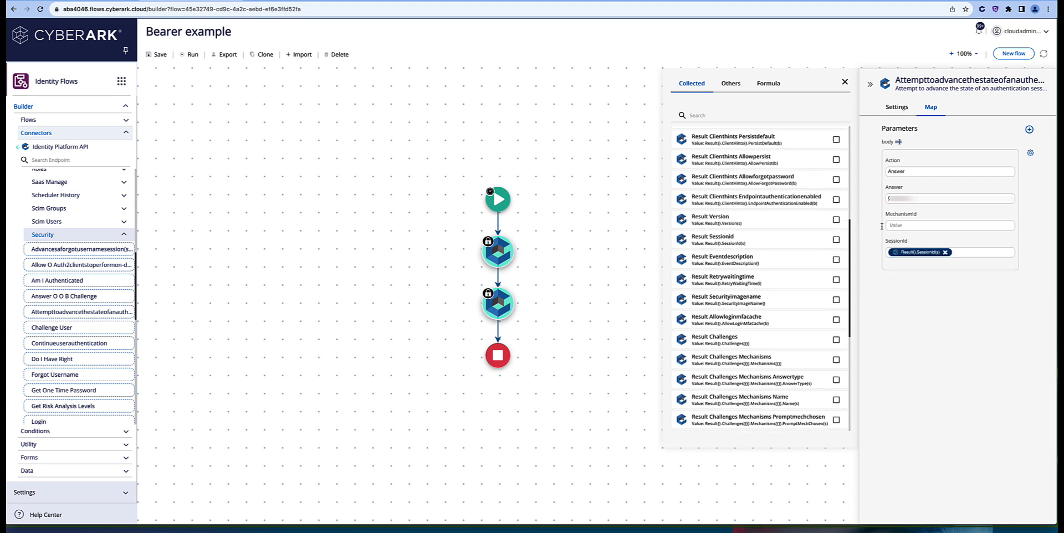
pyautogui.click(903, 226)
pyautogui.scroll(-2, 781, 286)
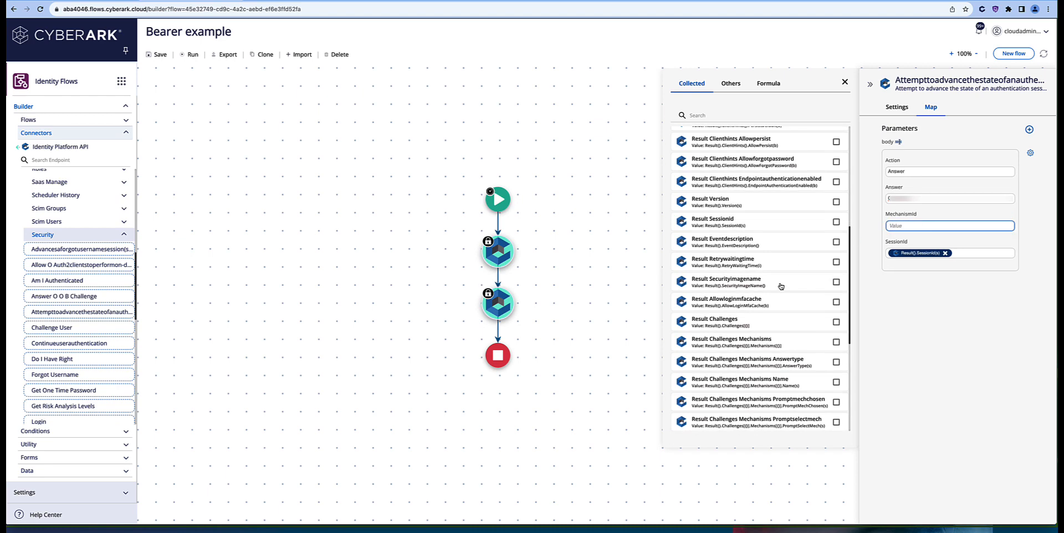
pyautogui.scroll(-3, 781, 286)
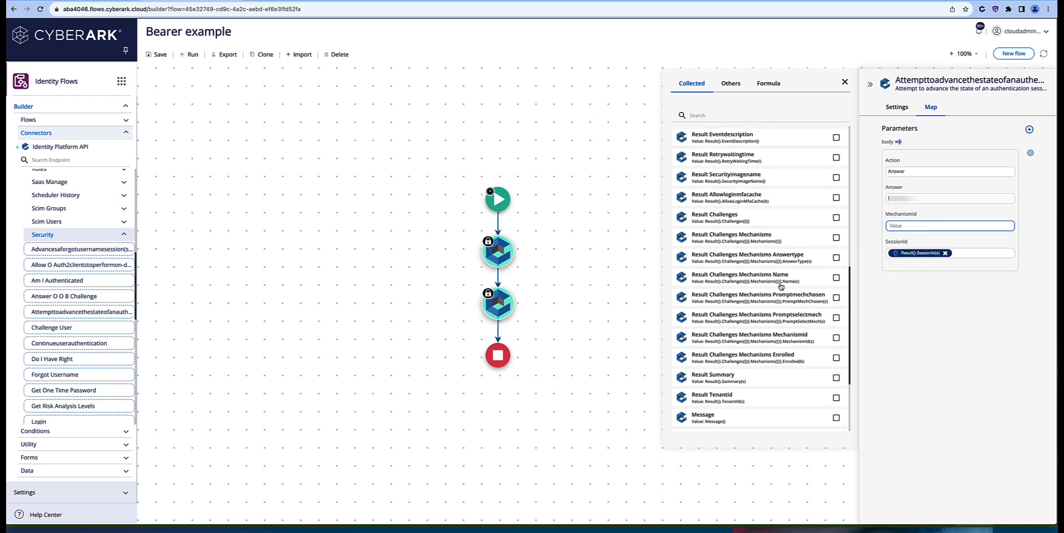
pyautogui.click(745, 331)
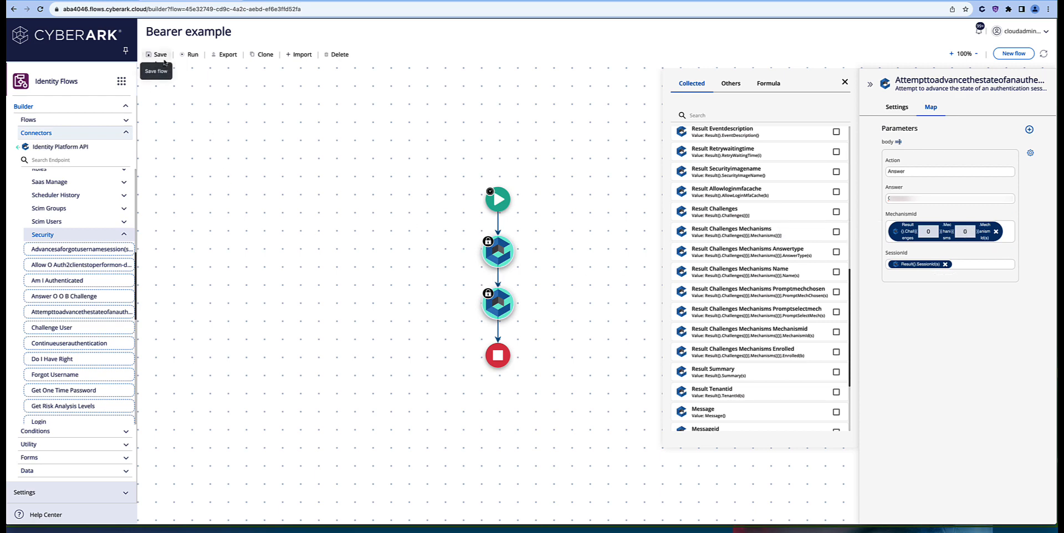
# Step: Run the Bearer example flow and check that AdvanceAuthentication returned 200 OK with LoginSuccess
pyautogui.click(188, 54)
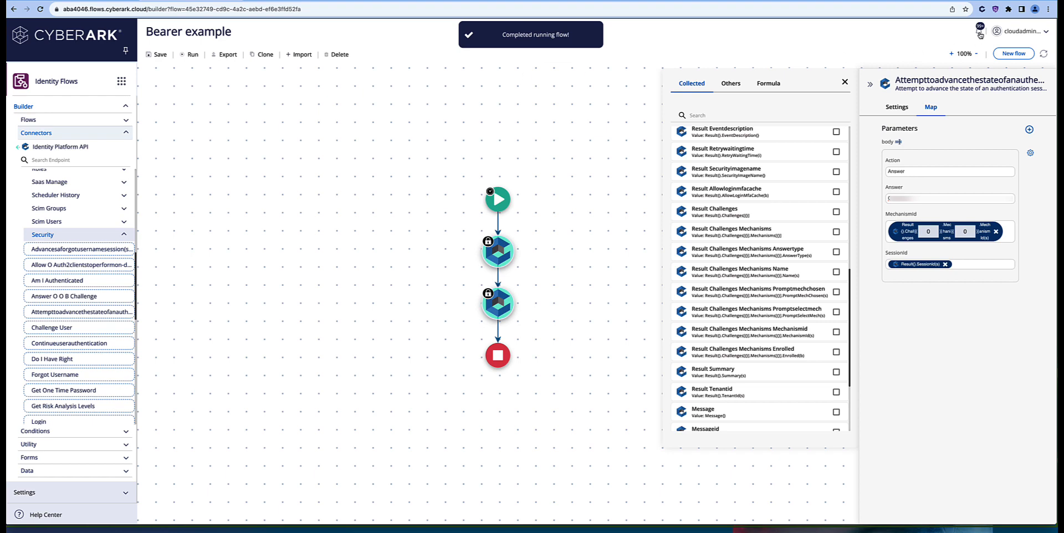
pyautogui.click(980, 34)
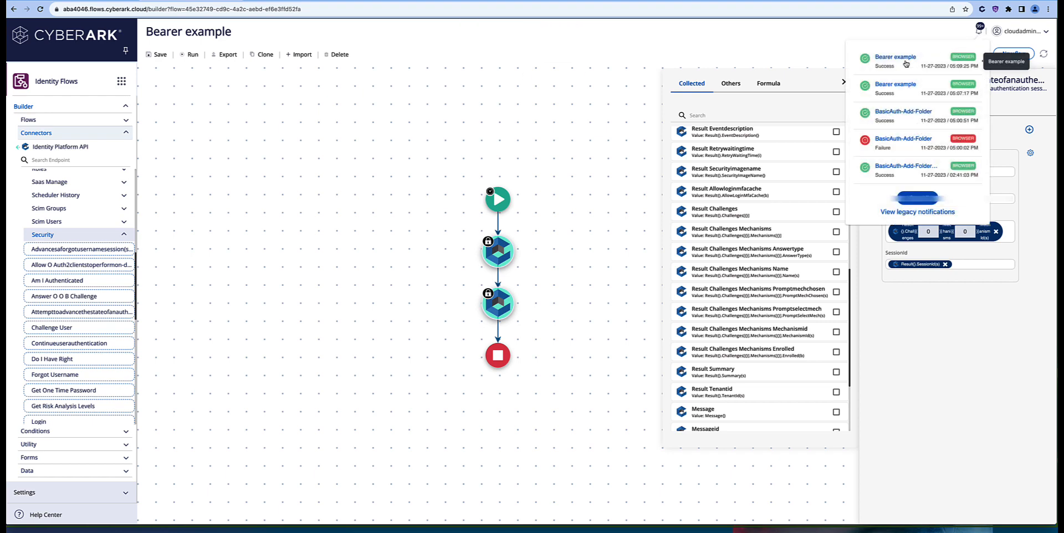
pyautogui.click(908, 62)
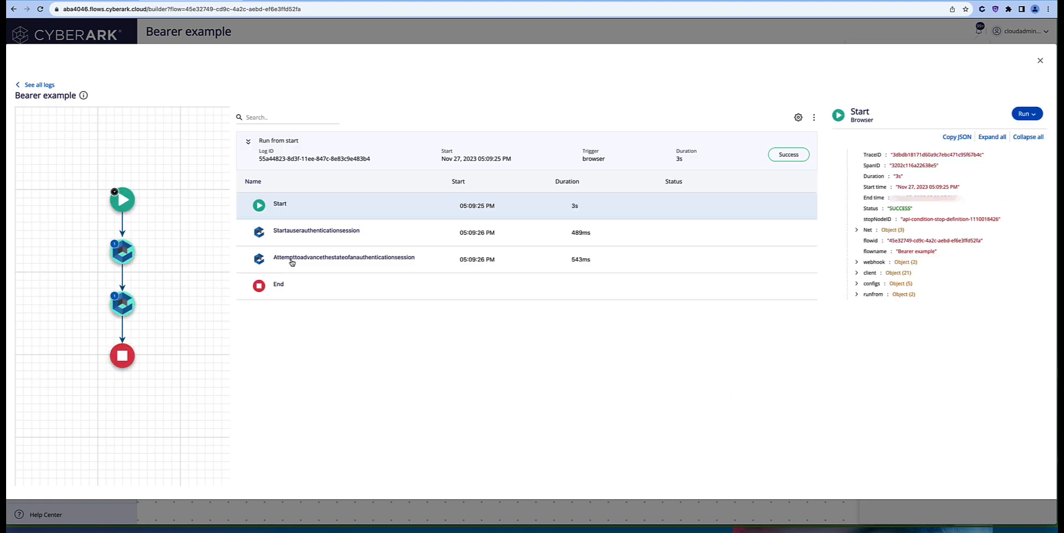
pyautogui.click(290, 261)
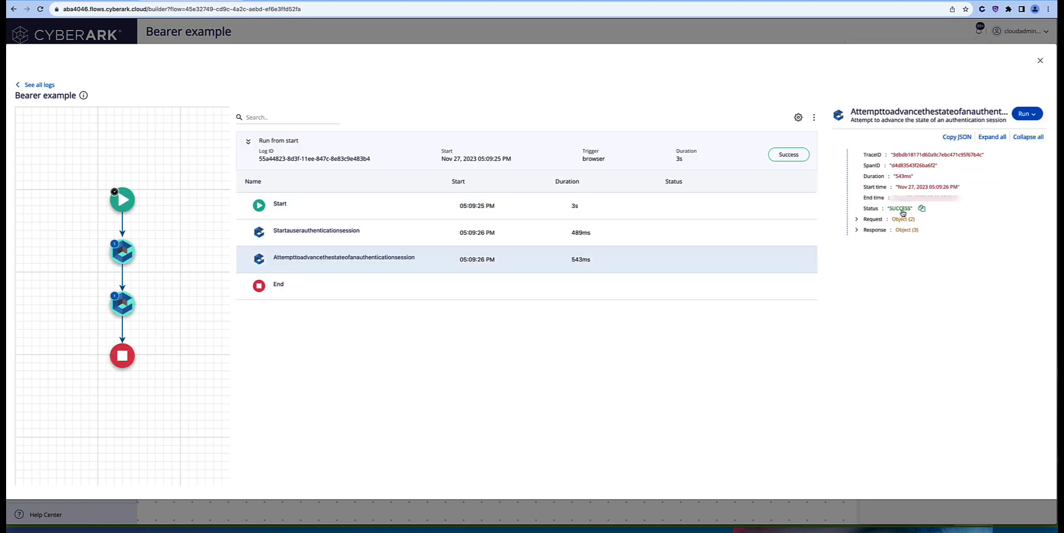
pyautogui.click(857, 230)
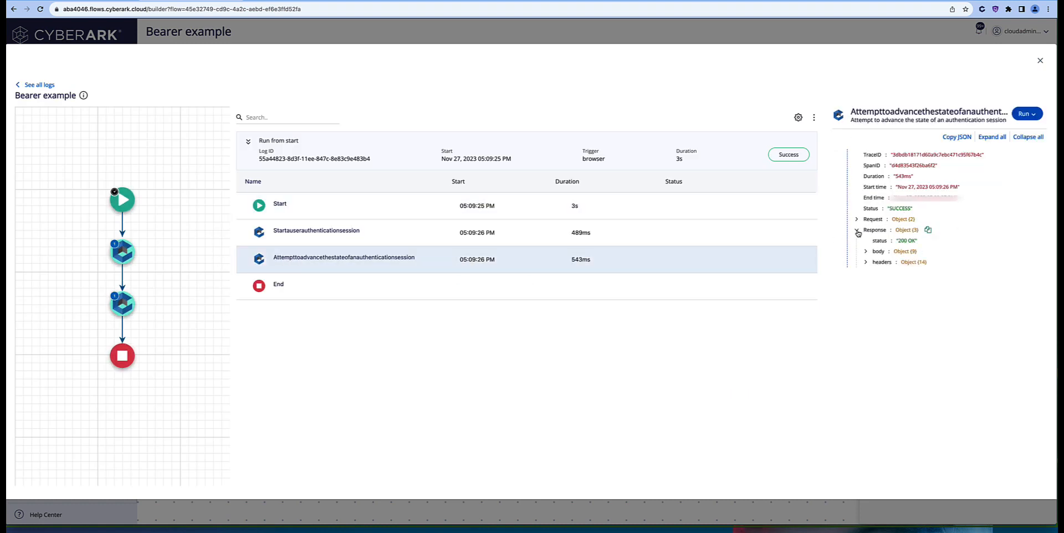
pyautogui.click(867, 252)
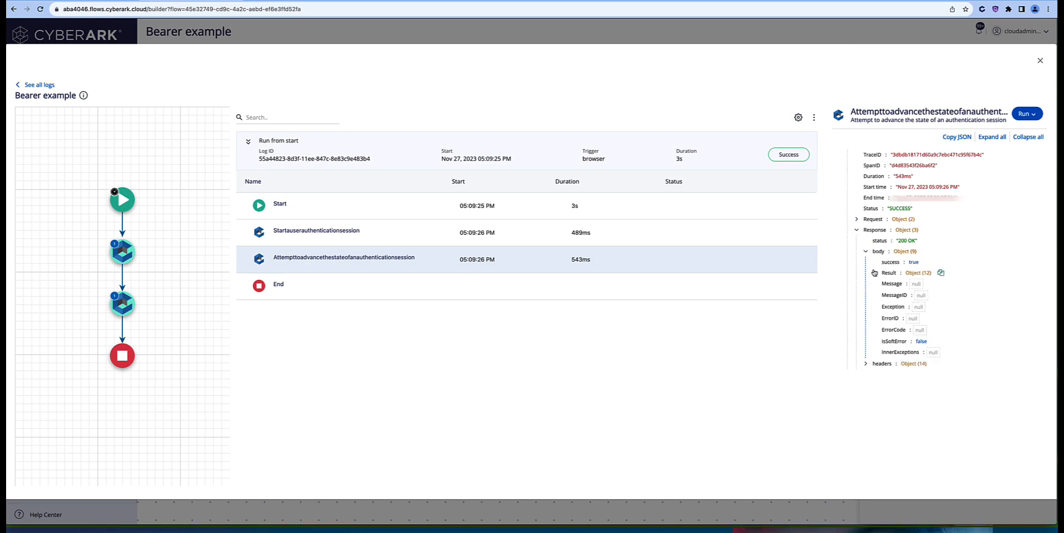
pyautogui.click(875, 274)
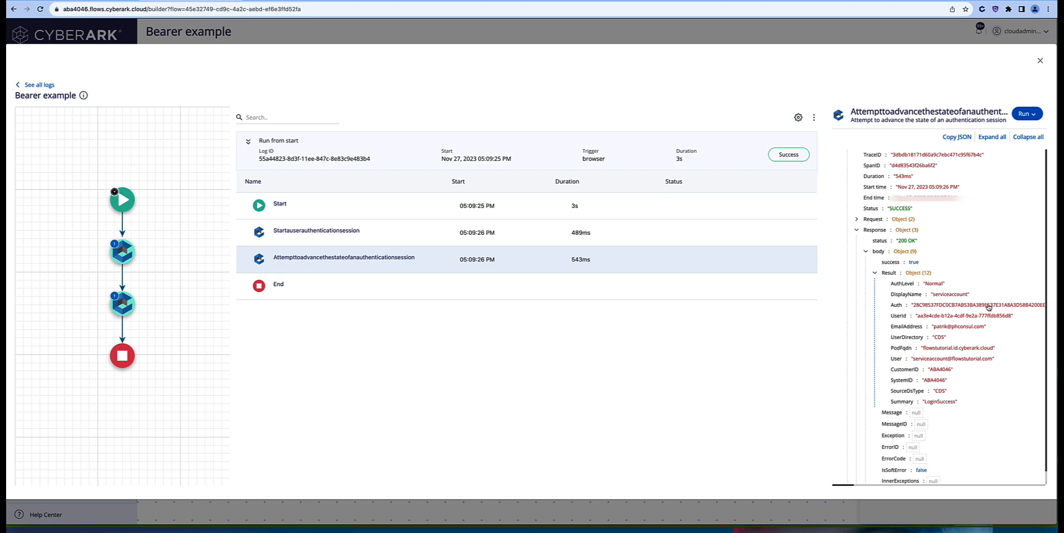
pyautogui.click(1040, 61)
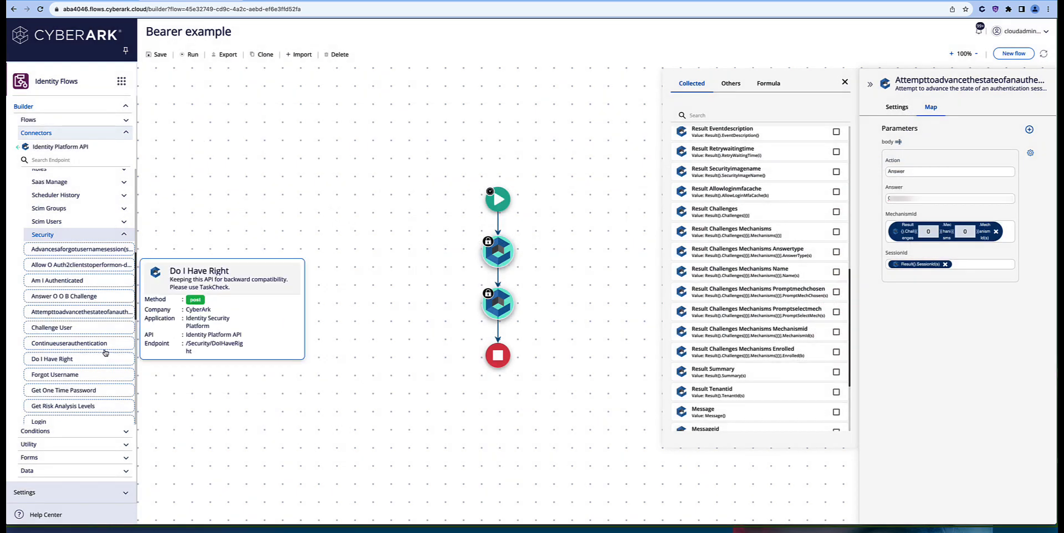
# Step: Insert a Save Folder step from the CyberArk Folders AddFolder connector after advance-authentication
pyautogui.scroll(-1, 91, 350)
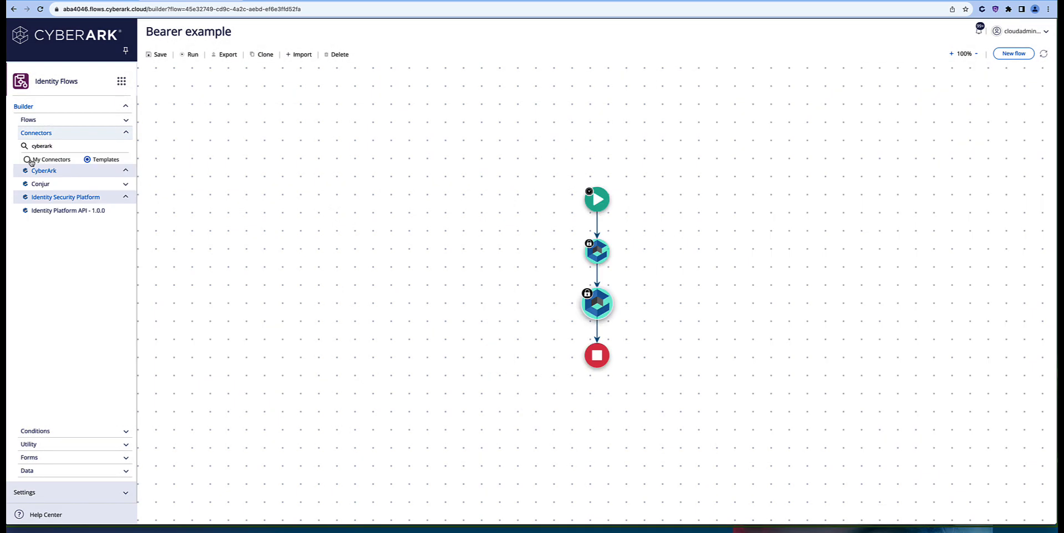
pyautogui.click(28, 160)
pyautogui.click(59, 190)
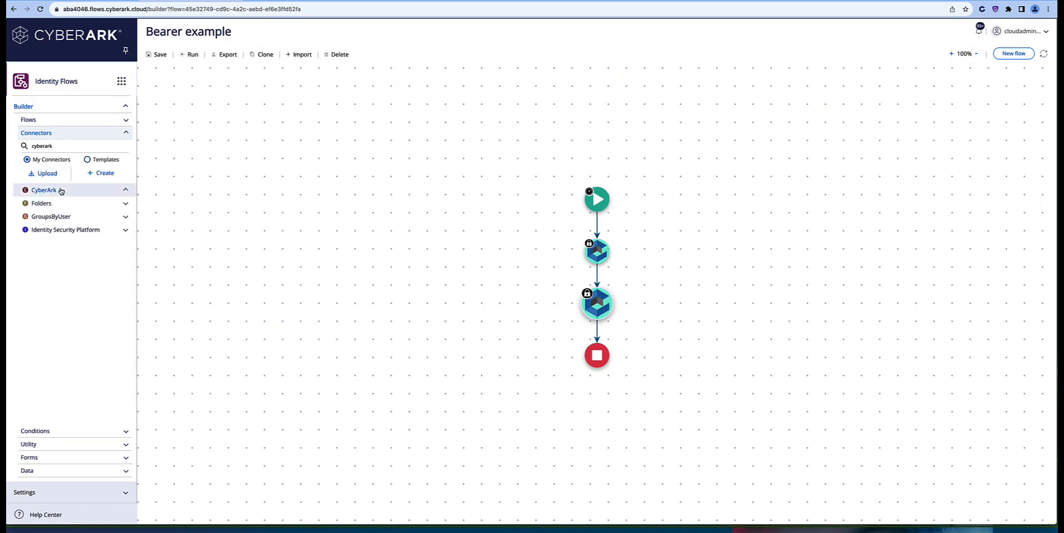
pyautogui.click(68, 205)
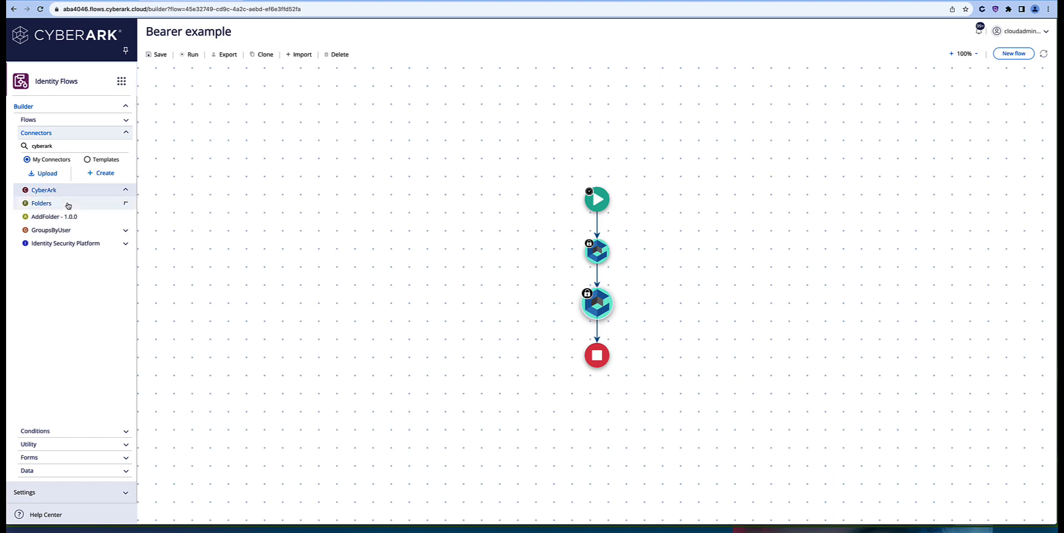
pyautogui.click(61, 218)
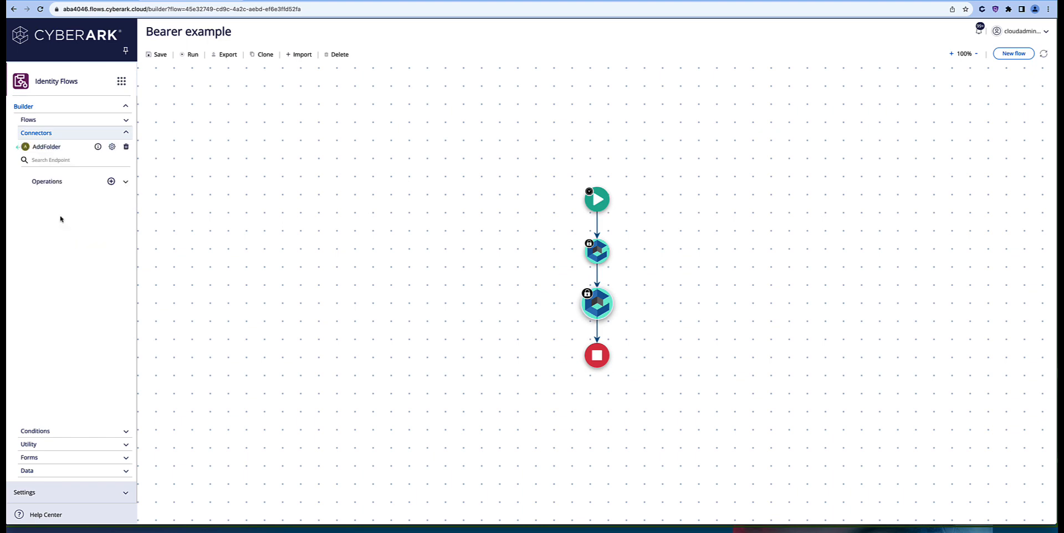
pyautogui.click(77, 183)
pyautogui.moveTo(65, 196)
pyautogui.moveTo(65, 195); pyautogui.dragTo(602, 332)
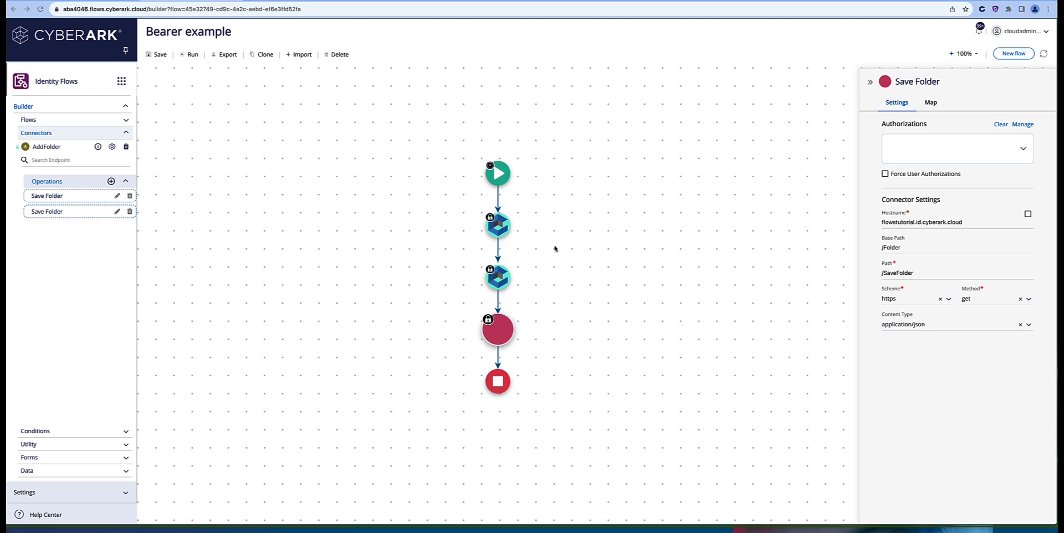
# Step: Set the Save Folder method to post and show its parameter mapping
pyautogui.click(1029, 299)
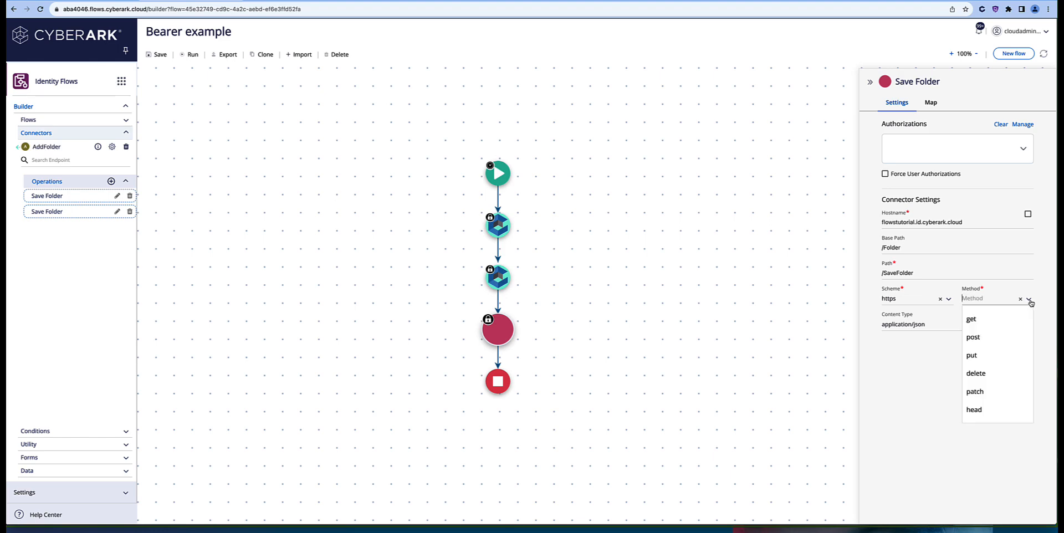
pyautogui.click(978, 336)
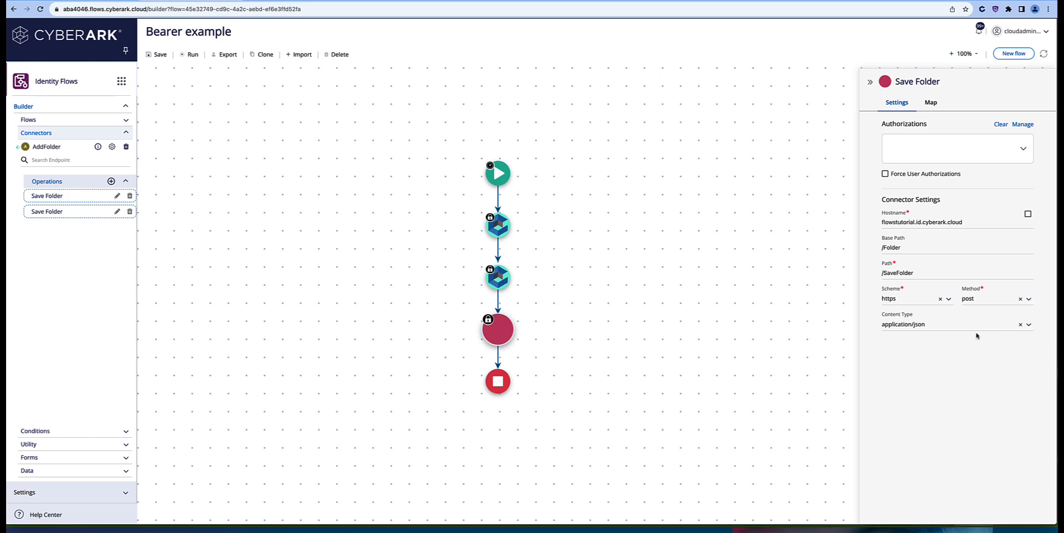
pyautogui.click(933, 103)
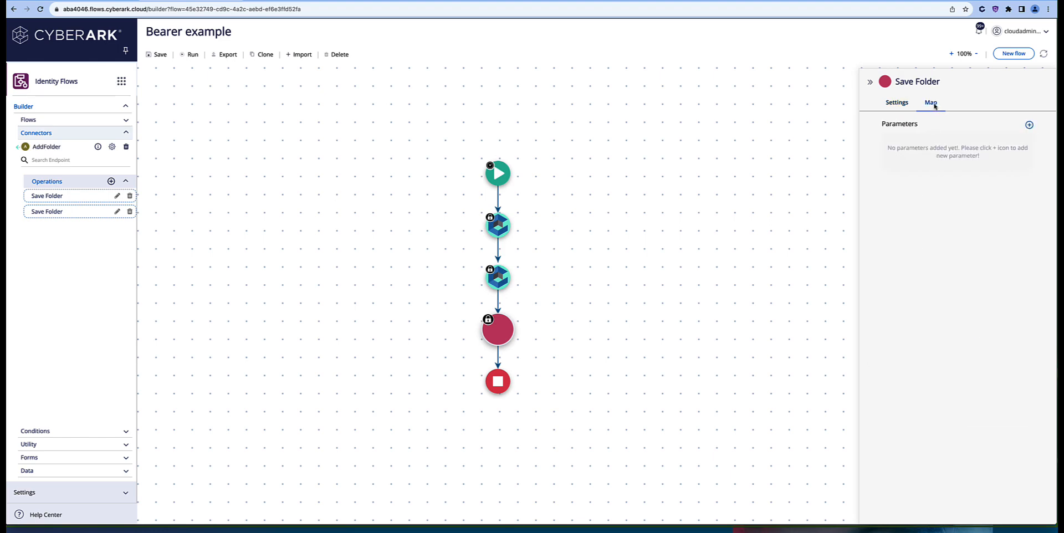
# Step: Add a body parameter whose example JSON has Name 'Test Folder' and Description 'Test Folder Description'
pyautogui.click(1029, 126)
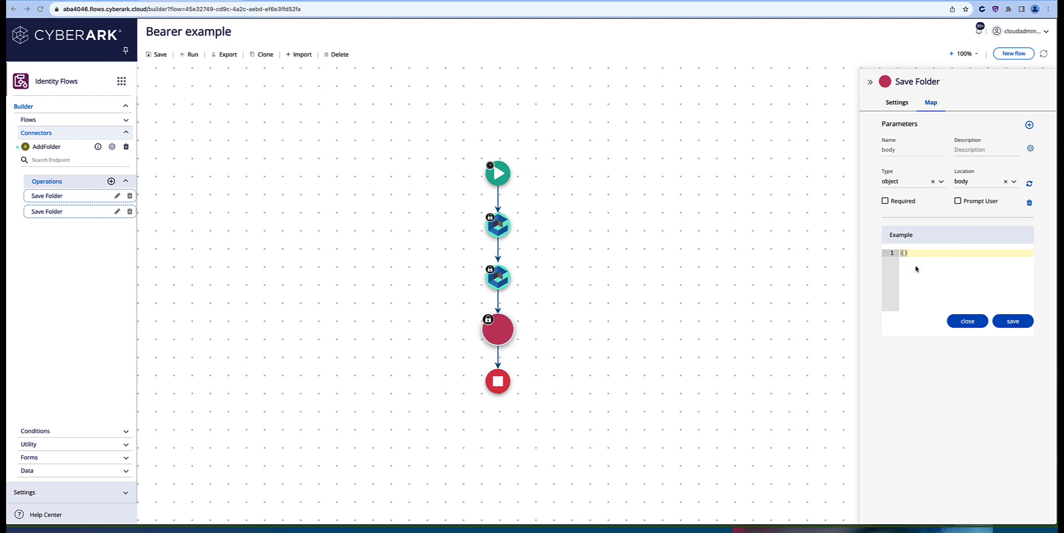
pyautogui.moveTo(922, 252); pyautogui.dragTo(899, 254)
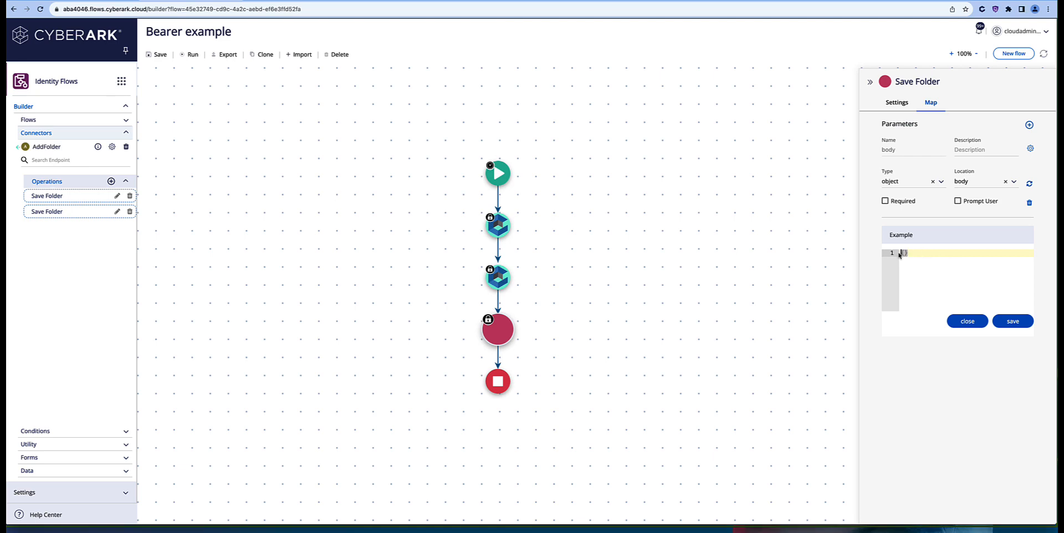
pyautogui.write('{   "Name" : "Test Folder",   "Description": "Test Folder Description" }')
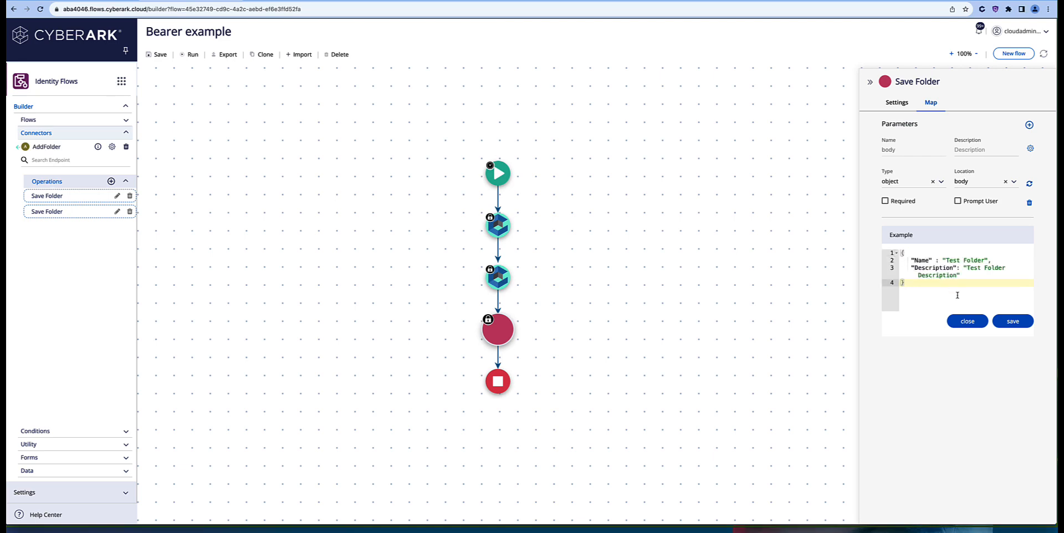
pyautogui.click(1009, 321)
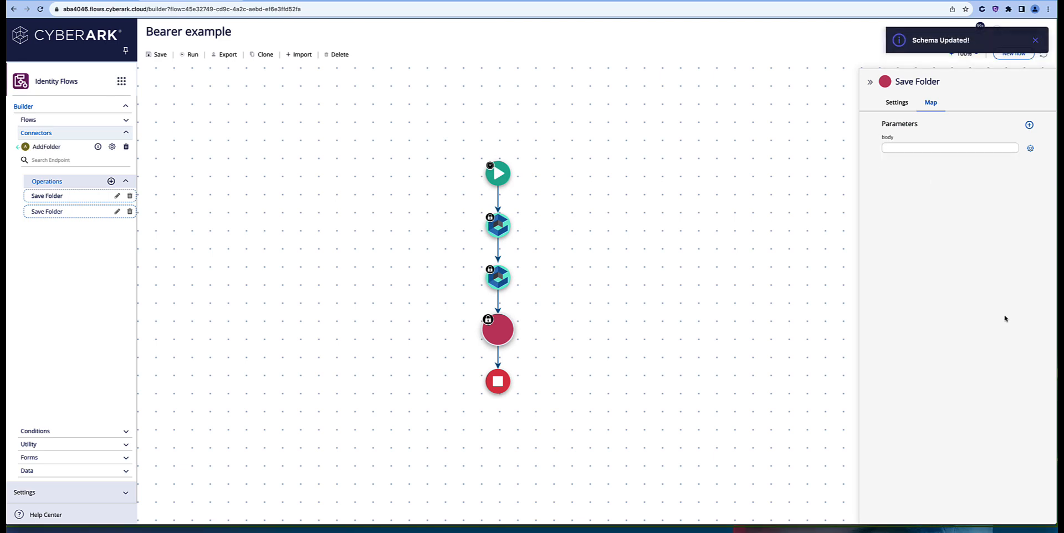
pyautogui.click(926, 149)
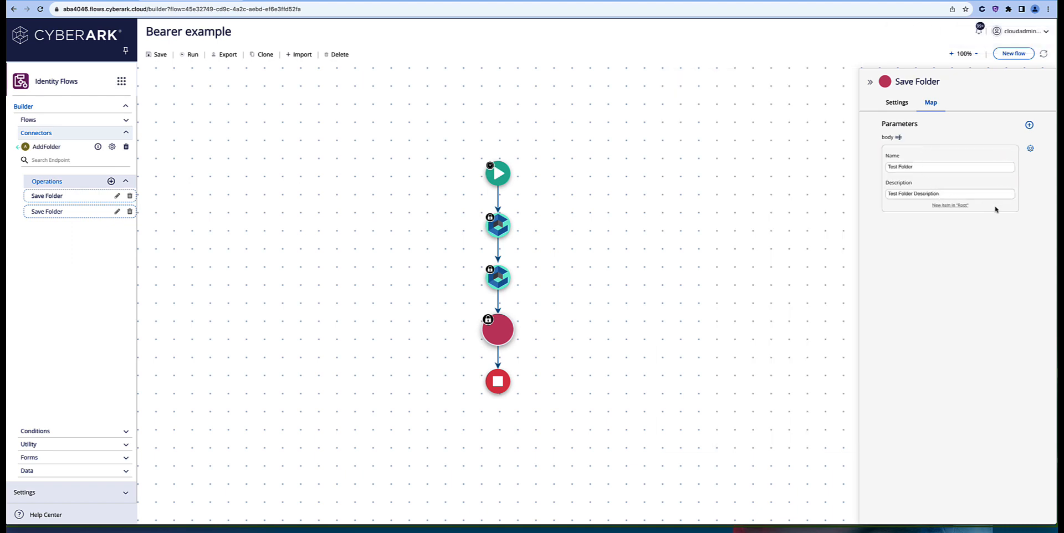
# Step: Add a header parameter named Authorization whose value begins with 'Bearer'
pyautogui.click(1029, 126)
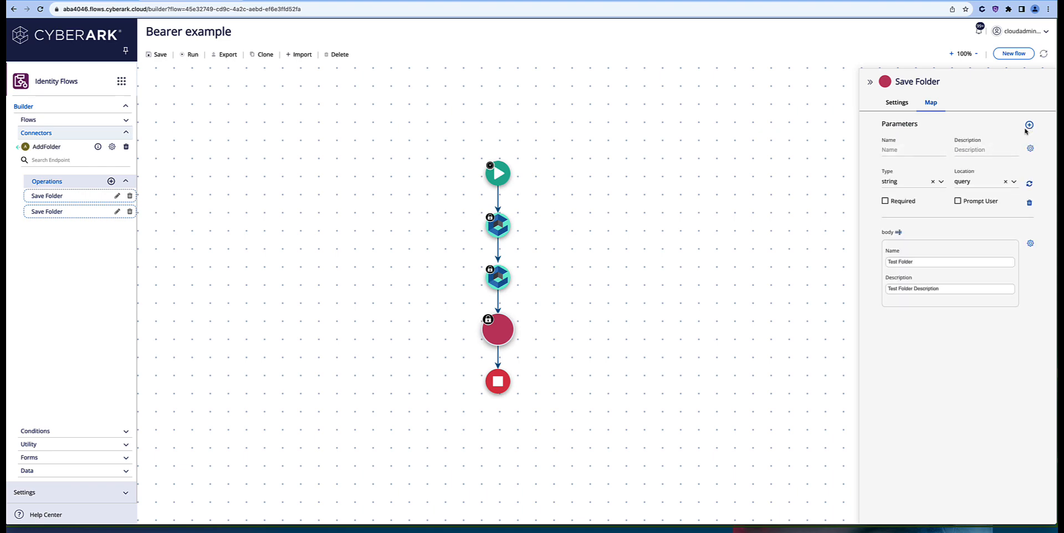
pyautogui.click(1015, 185)
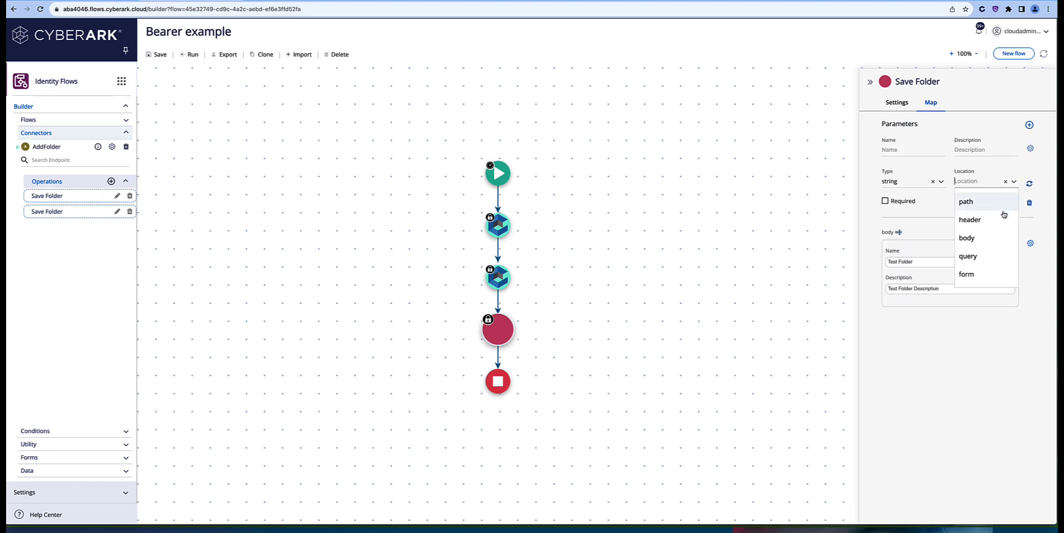
pyautogui.click(972, 222)
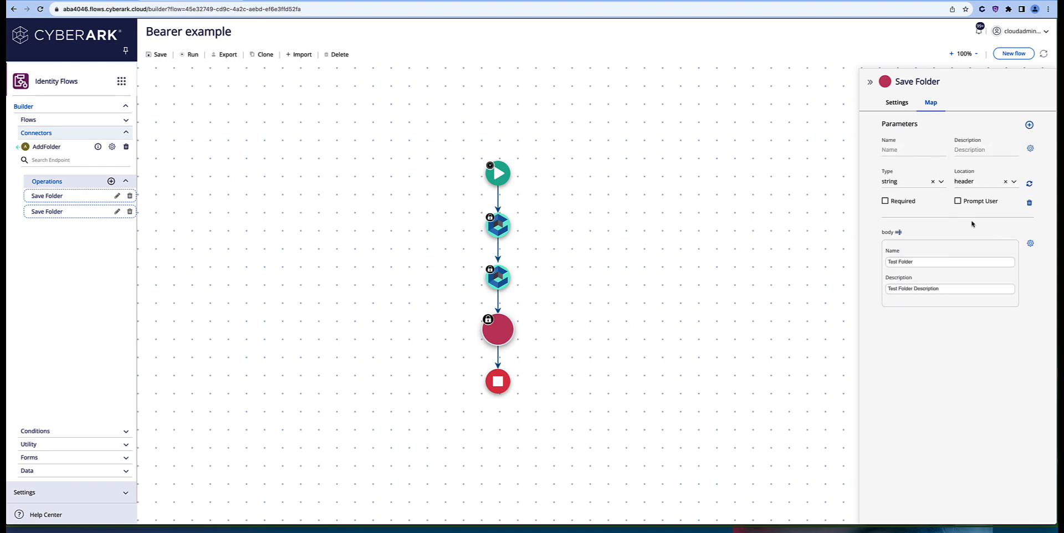
pyautogui.click(904, 150)
pyautogui.write('Authorization')
pyautogui.click(1030, 148)
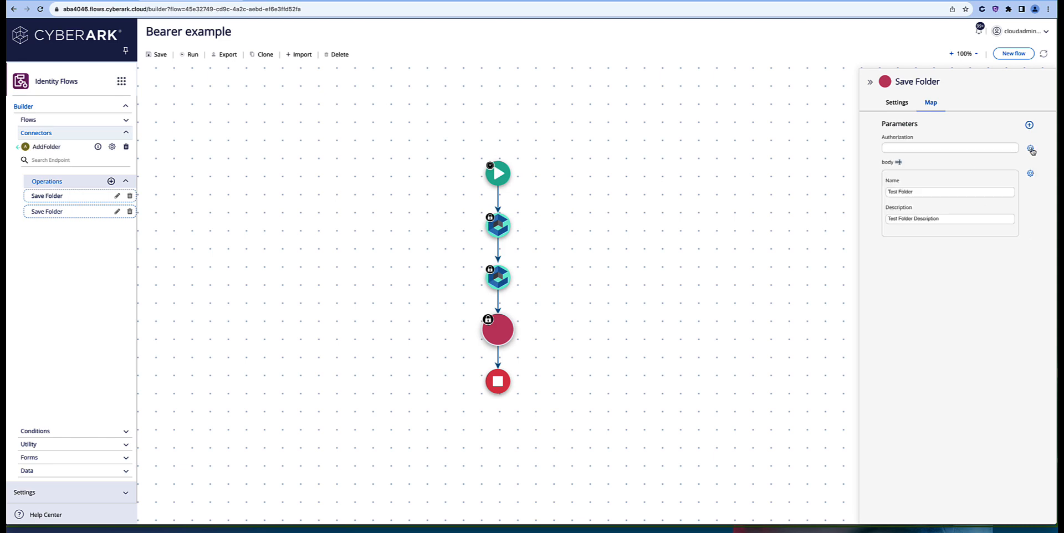
pyautogui.click(912, 147)
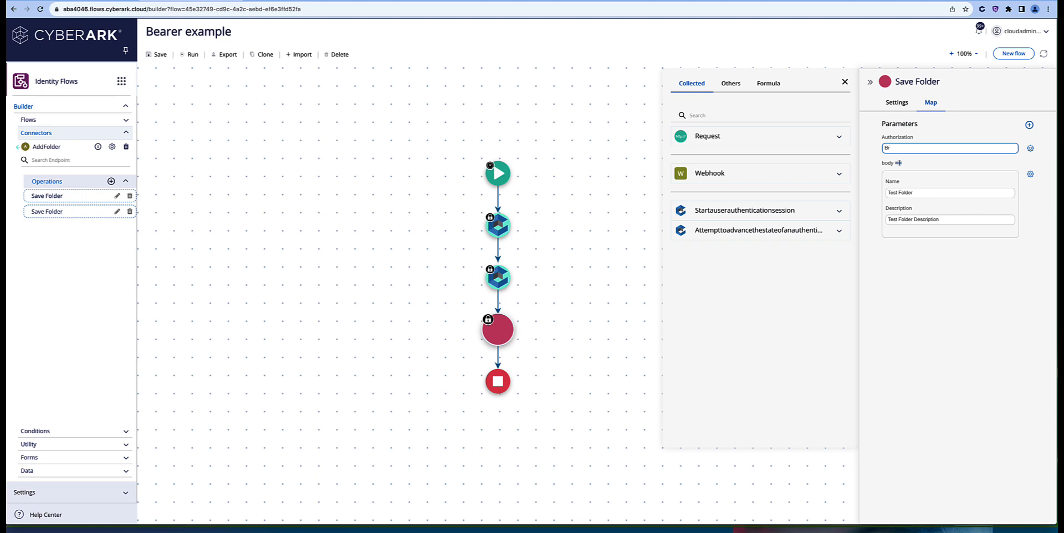
pyautogui.write('Bearer')
# Step: Copy the advance-authentication step's Response body from the previous run's log
pyautogui.click(979, 30)
pyautogui.click(905, 60)
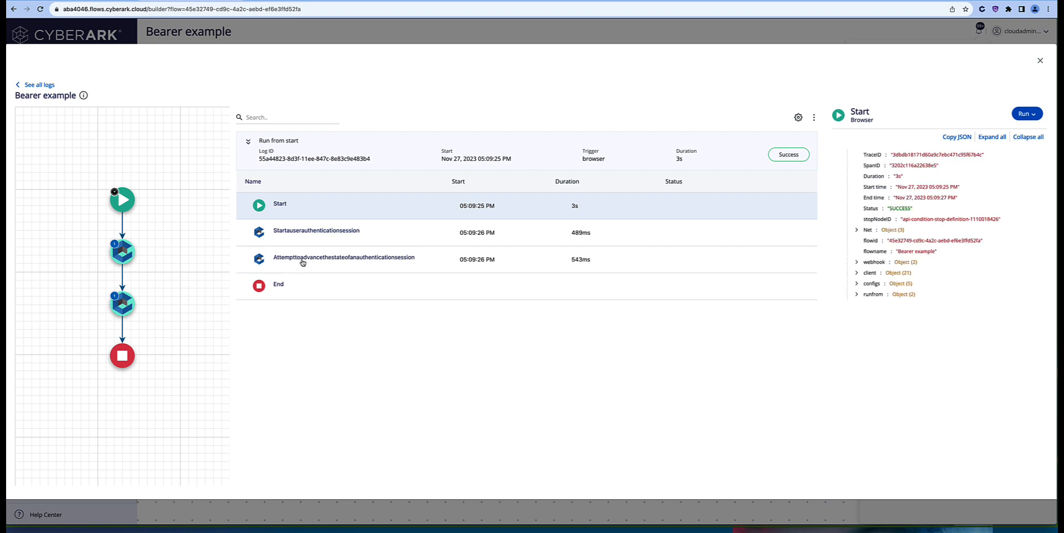
pyautogui.click(303, 262)
pyautogui.click(857, 231)
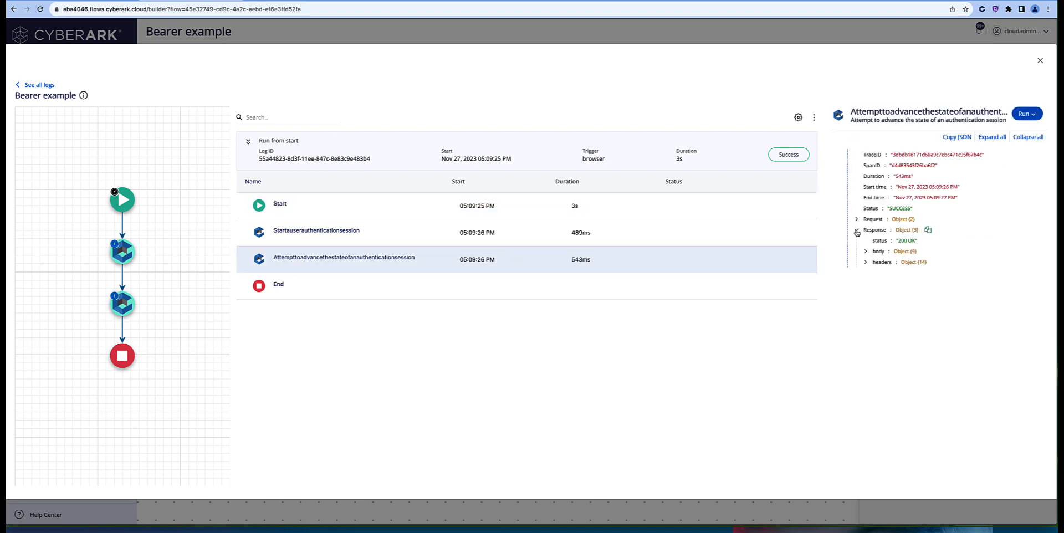
pyautogui.click(927, 252)
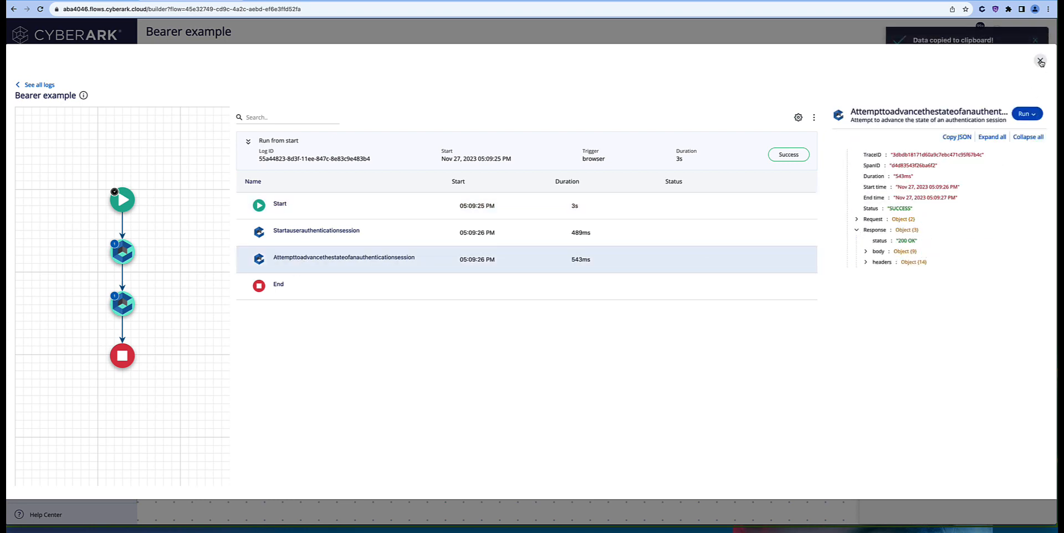
pyautogui.click(1041, 61)
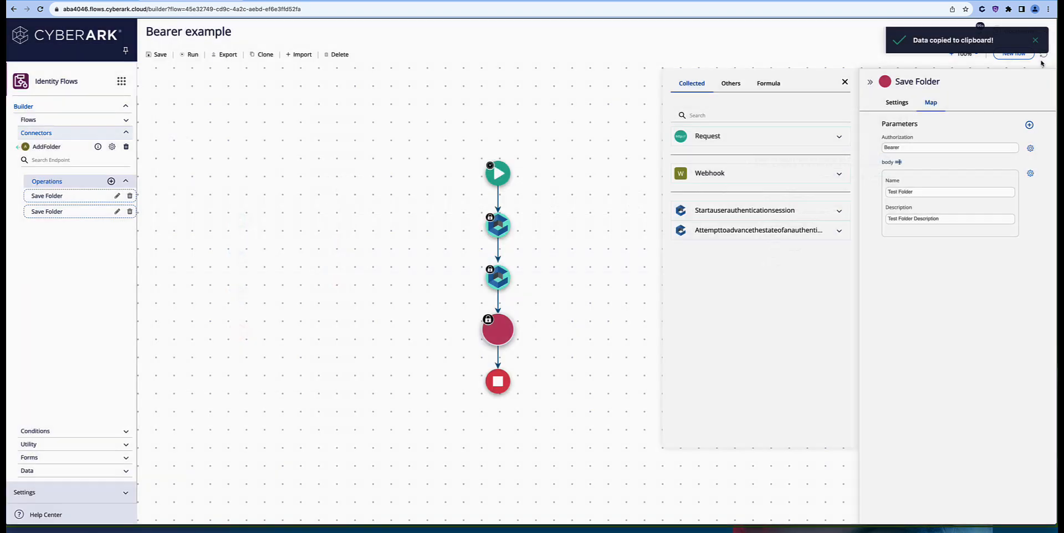
# Step: Replace the advance-authentication step's Body example with the copied real response and save it
pyautogui.click(840, 232)
pyautogui.click(838, 268)
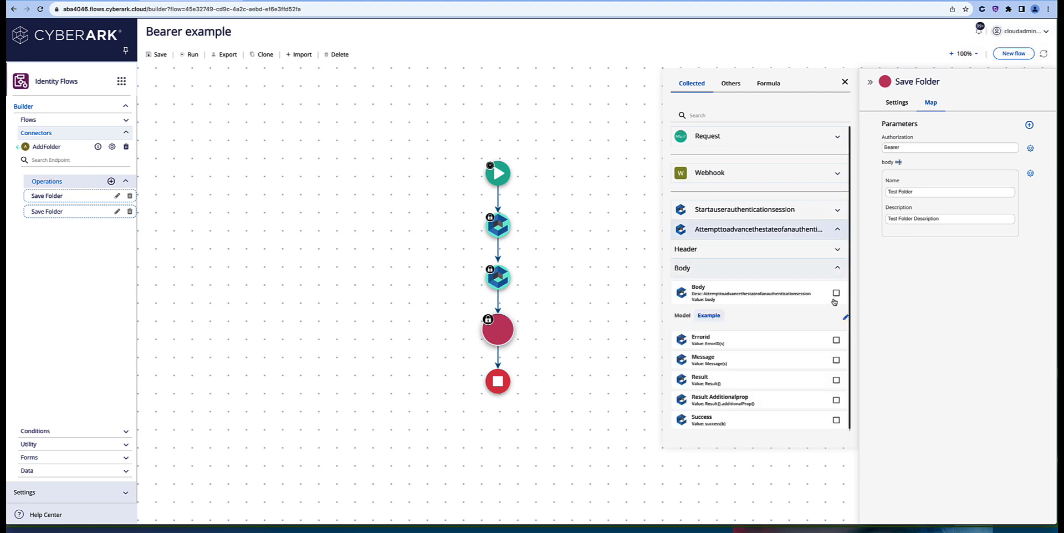
pyautogui.click(845, 317)
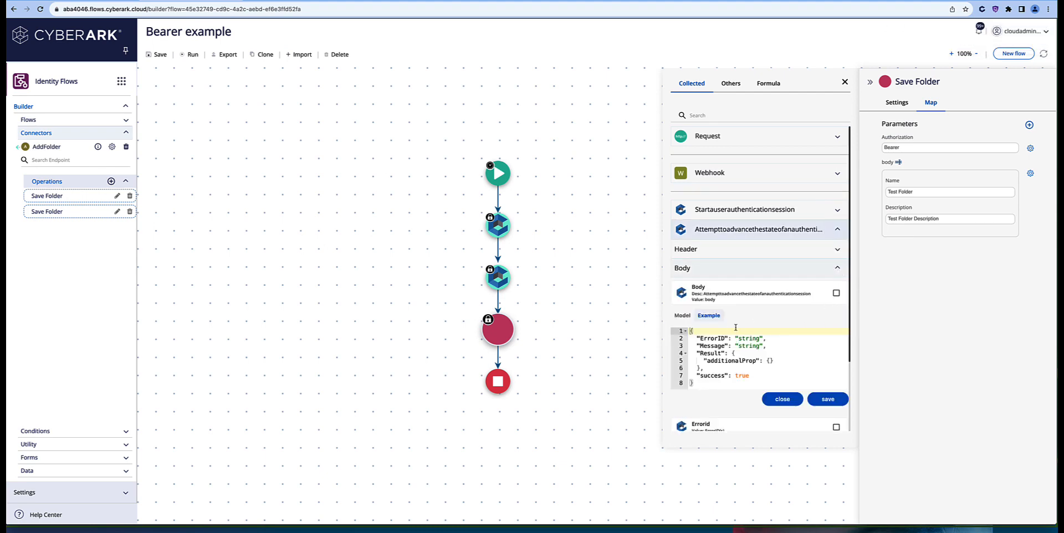
pyautogui.moveTo(714, 383); pyautogui.dragTo(674, 328)
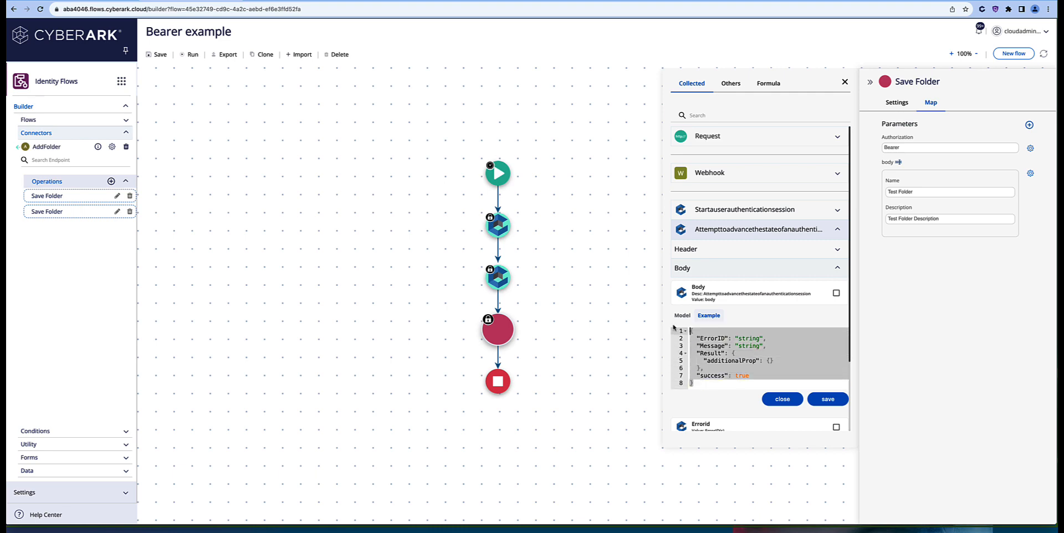
pyautogui.press('BackSpace')
pyautogui.hotkey('ctrl', 'v')
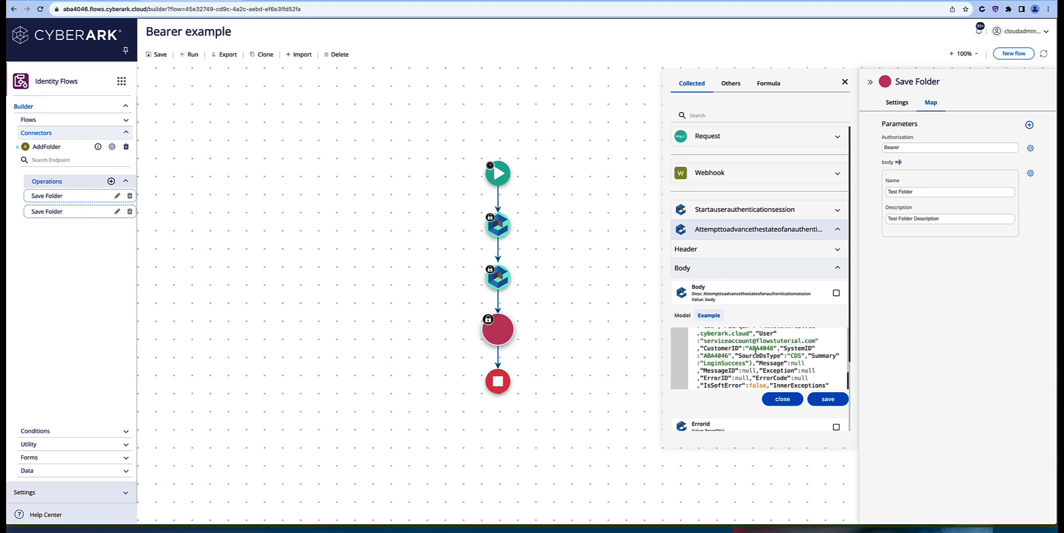
pyautogui.click(828, 399)
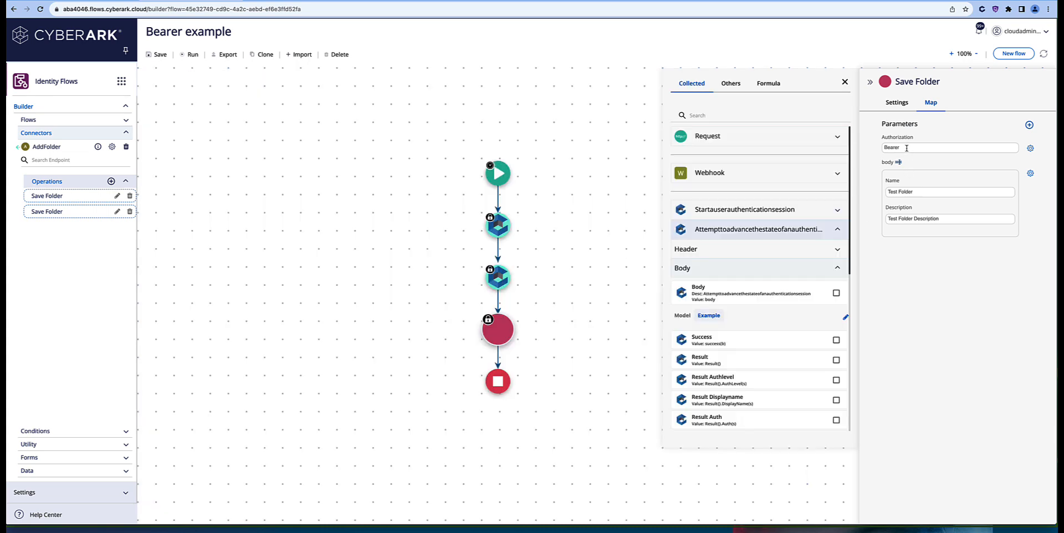
pyautogui.click(907, 148)
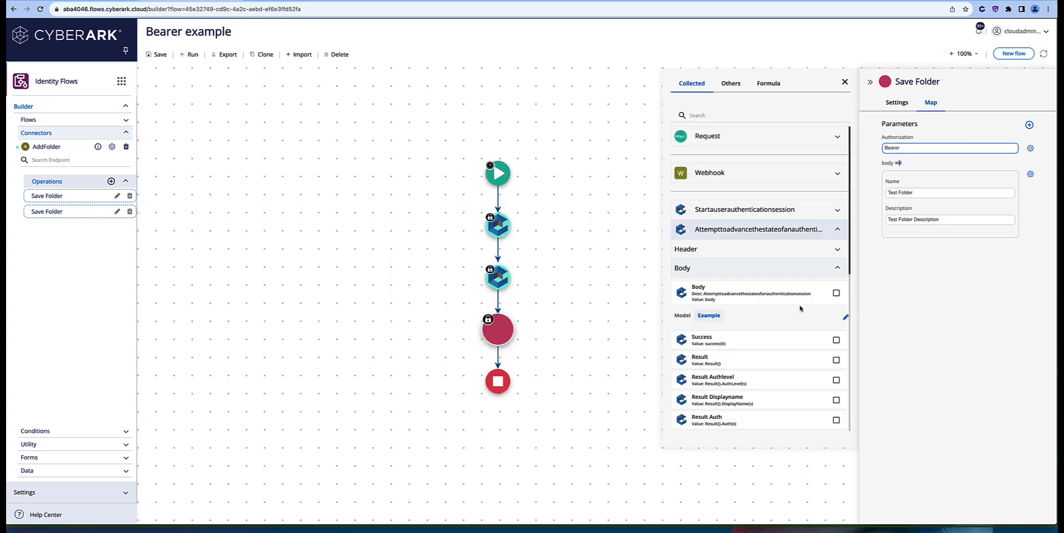
# Step: Append the Result Auth token after 'Bearer' in the Authorization value, then run the flow
pyautogui.scroll(-1, 757, 368)
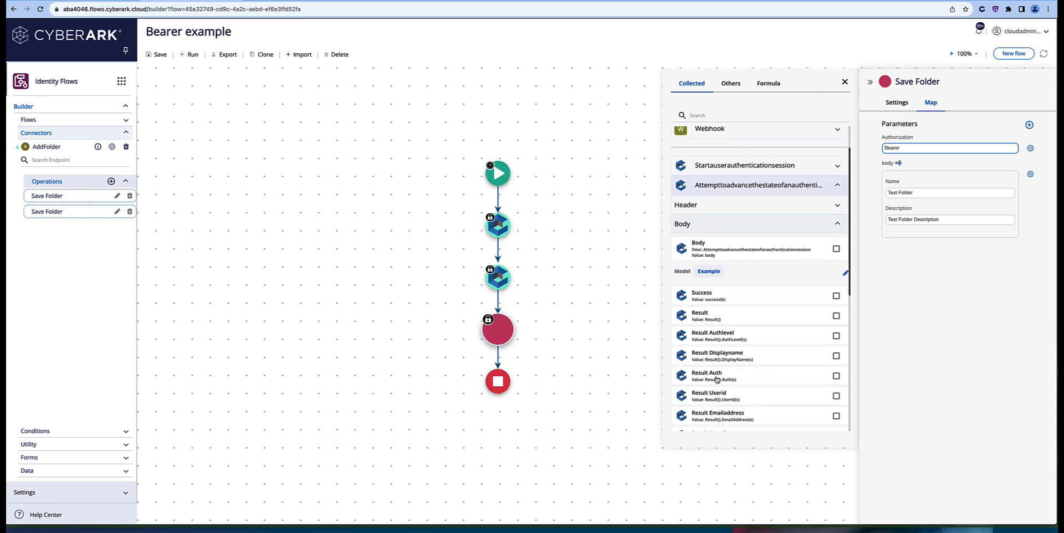
pyautogui.click(717, 380)
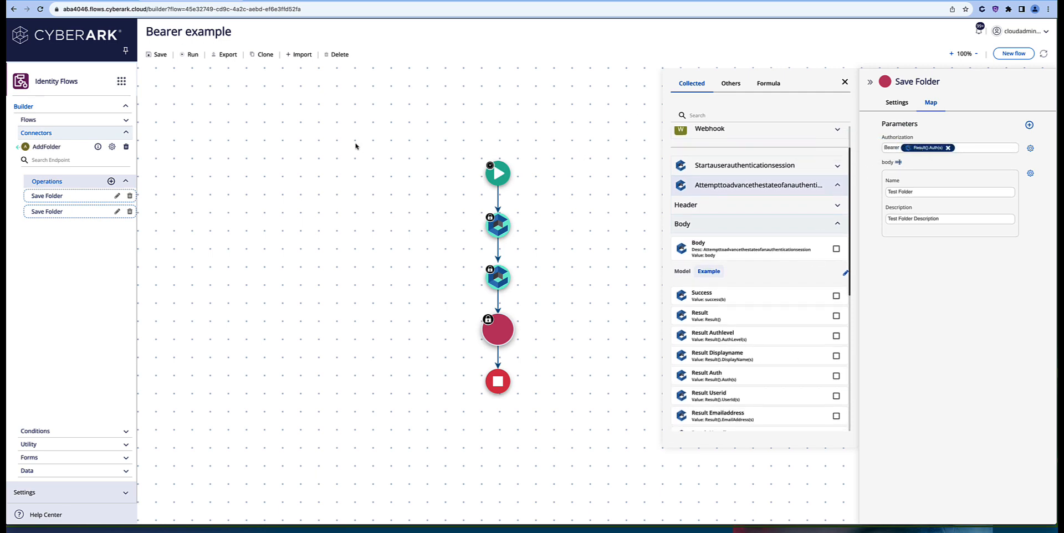
pyautogui.click(193, 55)
# Step: Verify Save Folder returned 200 OK with success true and a folder ID, then switch to the user portal
pyautogui.click(979, 30)
pyautogui.click(905, 59)
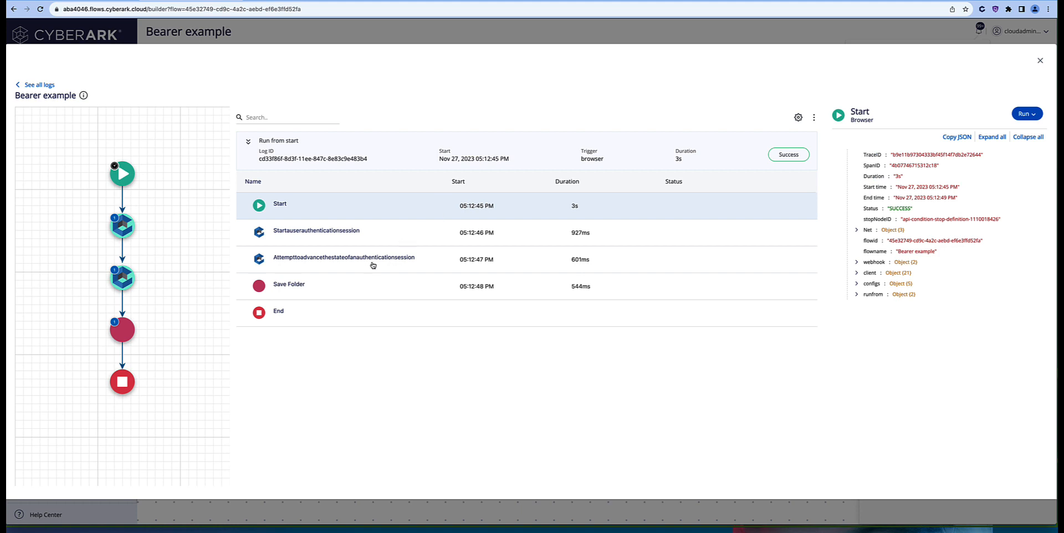
pyautogui.click(358, 282)
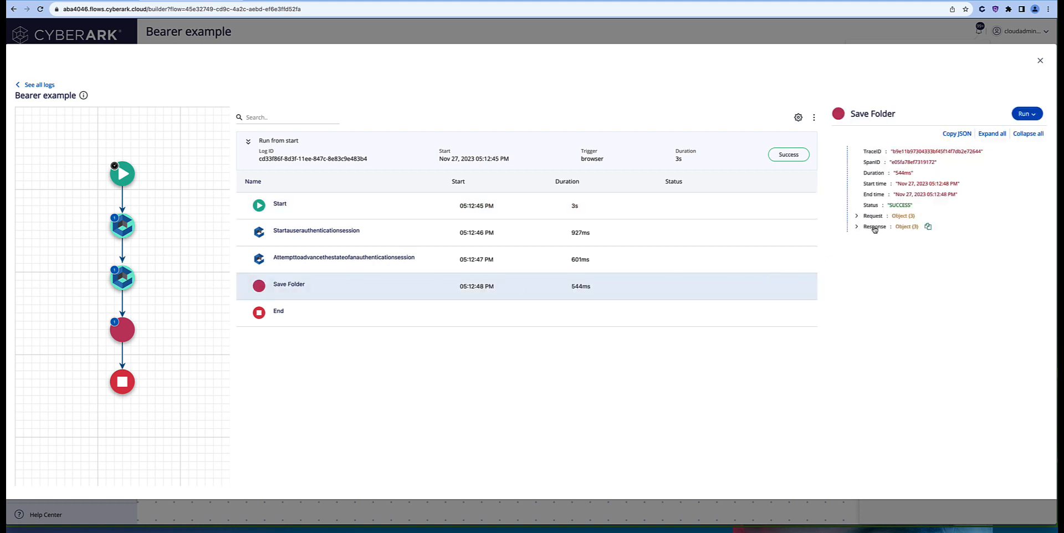
pyautogui.click(856, 227)
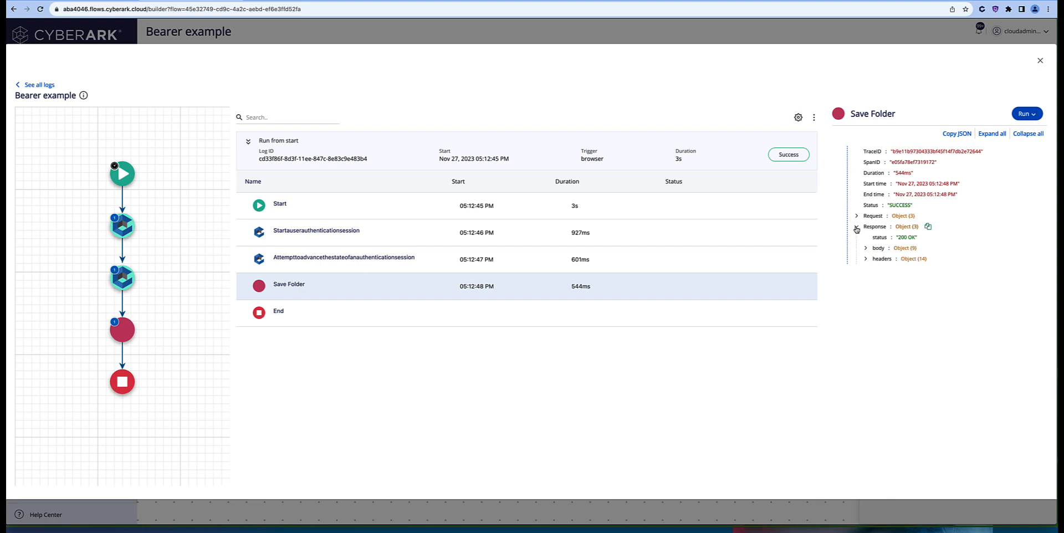
pyautogui.click(868, 249)
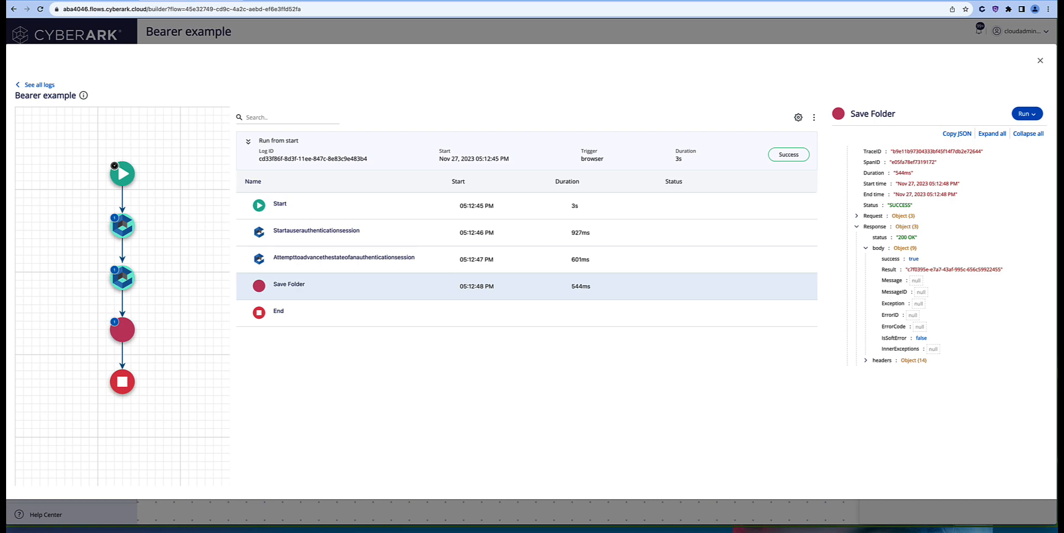
pyautogui.press('super+Tab')
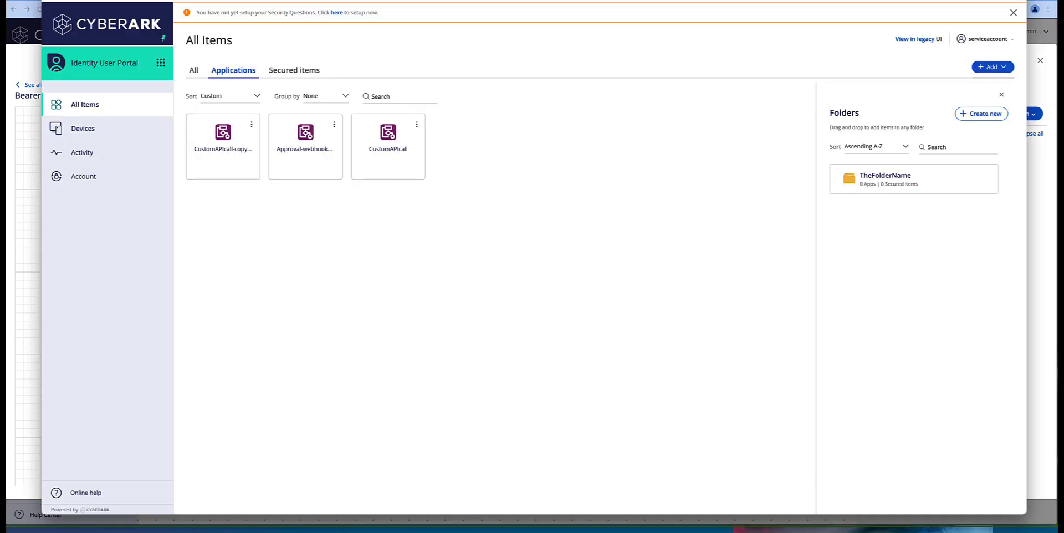